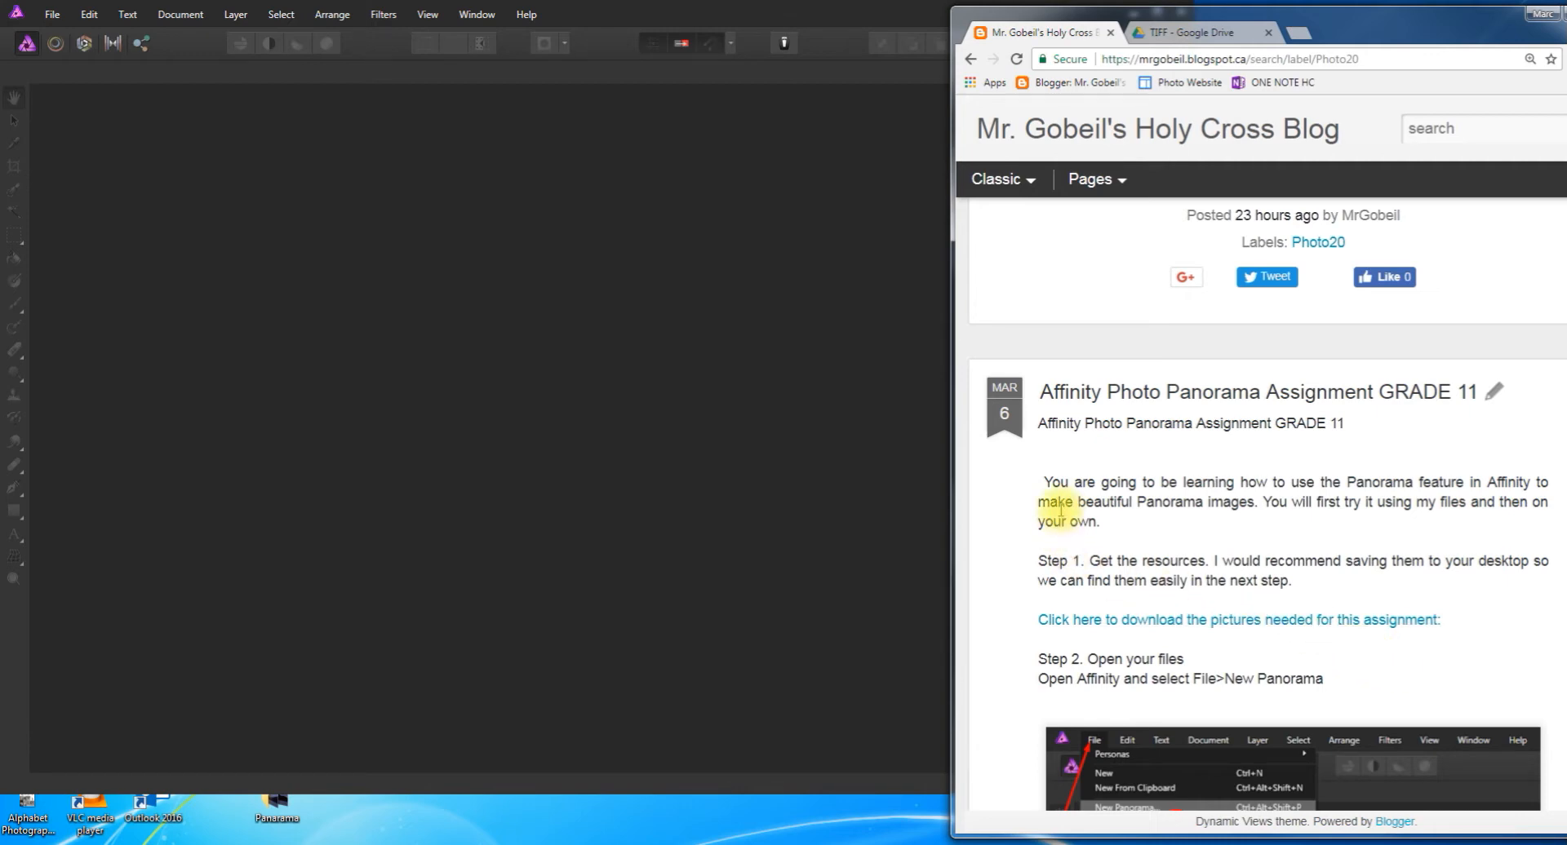
Open the picture download link in the Affinity Photo Panorama Assignment post and widen the browser window to show the shared TIFF folder
{"action": "scroll", "coordinate": [1060, 507], "scroll_direction": "down", "scroll_amount": 3}
{"action": "scroll", "coordinate": [1084, 387], "scroll_direction": "up", "scroll_amount": 1}
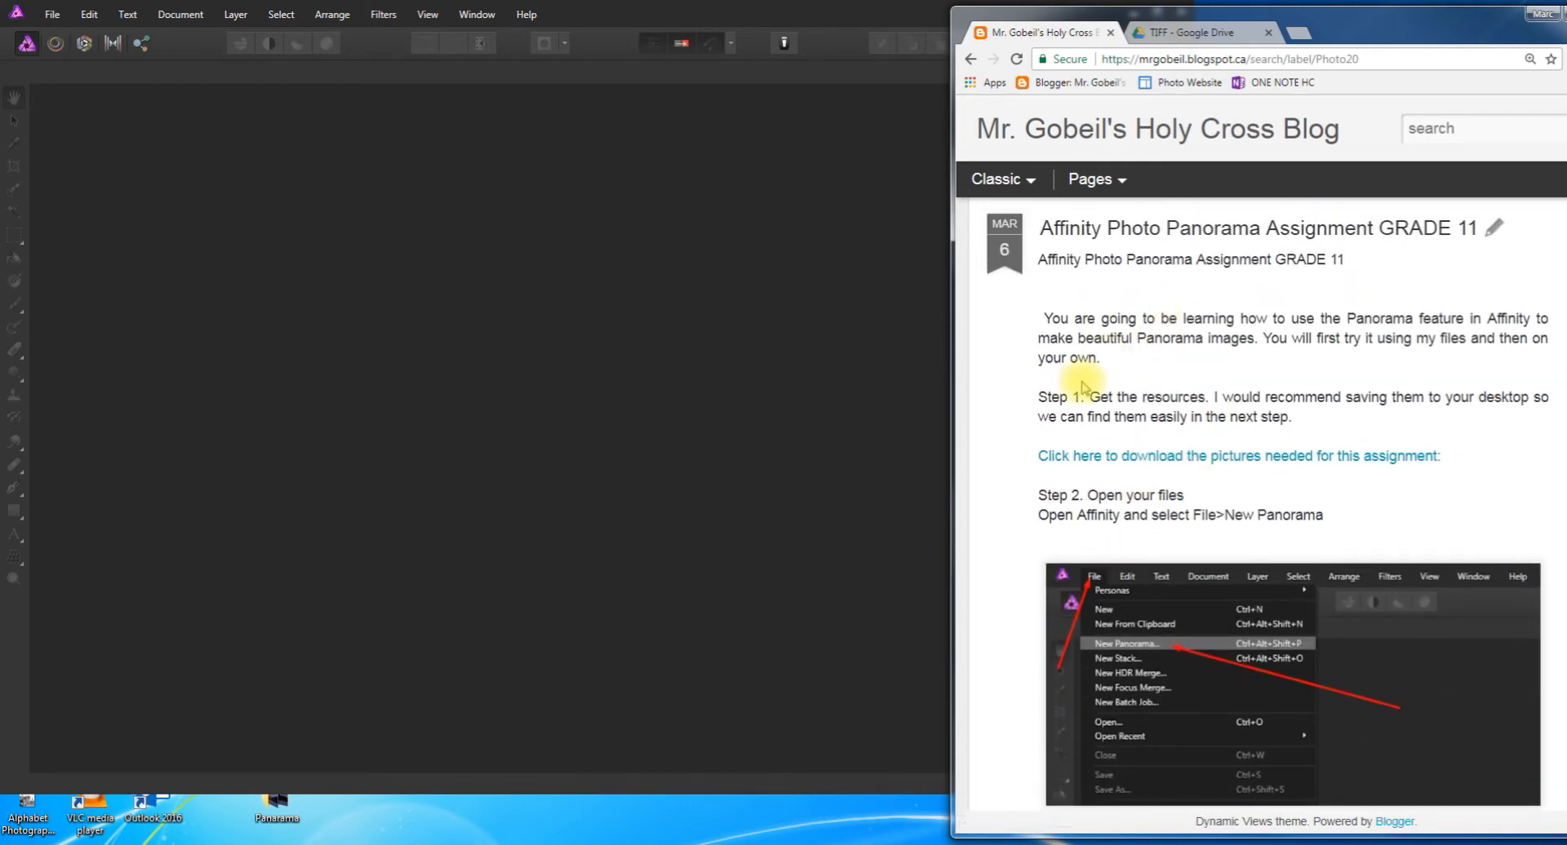
{"action": "left_click", "coordinate": [1126, 467]}
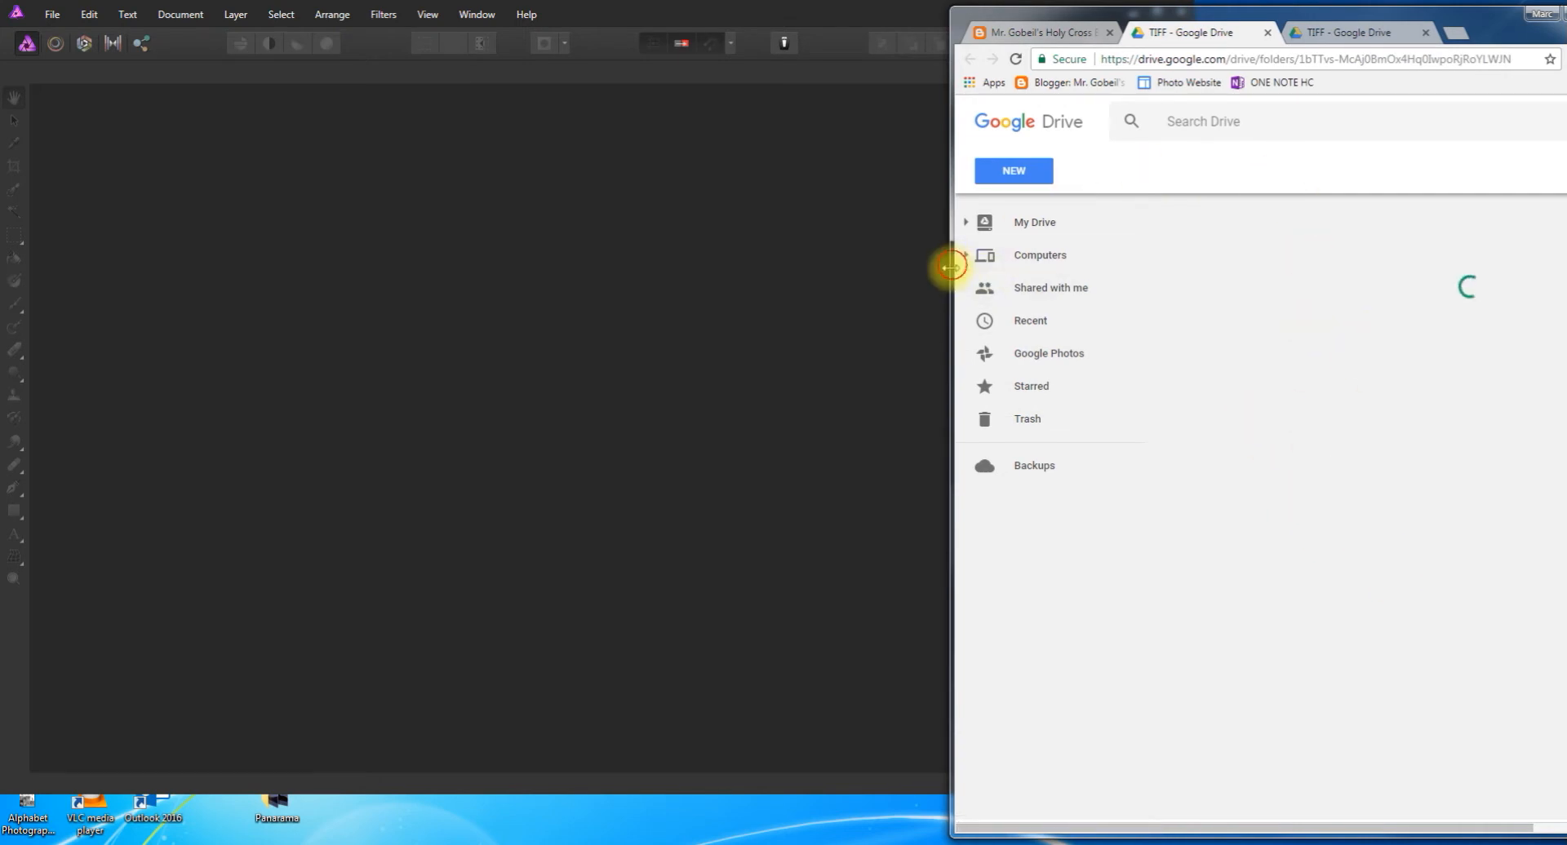
{"action": "left_click_drag", "start_coordinate": [951, 253], "coordinate": [347, 248]}
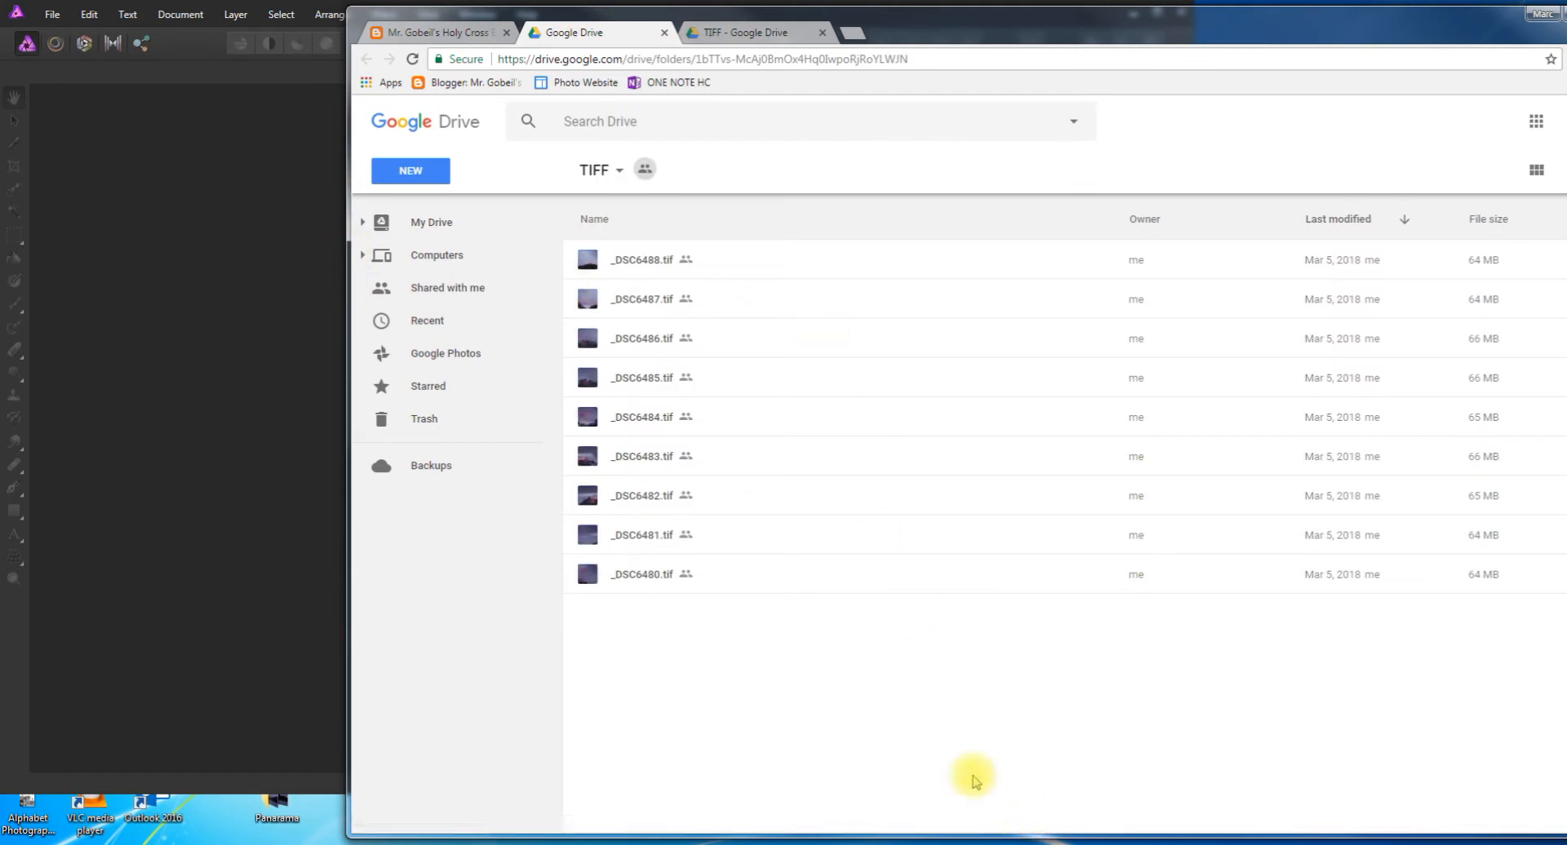
Check the file options, including Download, for the TIFF images in the shared TIFF folder
{"action": "left_click_drag", "start_coordinate": [914, 679], "coordinate": [916, 147]}
{"action": "right_click", "coordinate": [1018, 444]}
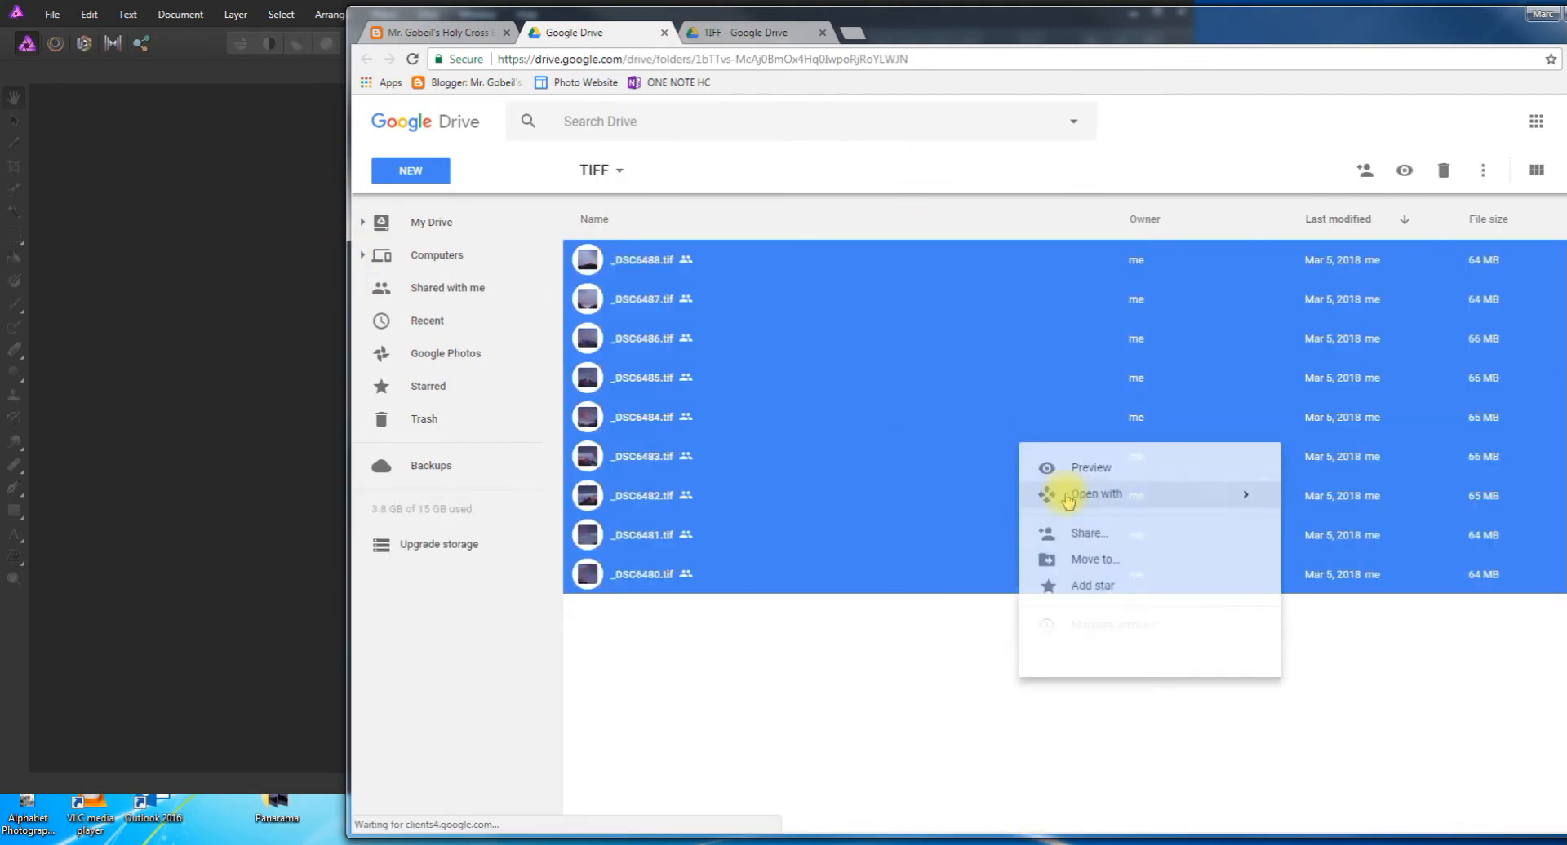
{"action": "left_click", "coordinate": [907, 684]}
{"action": "left_click", "coordinate": [951, 273]}
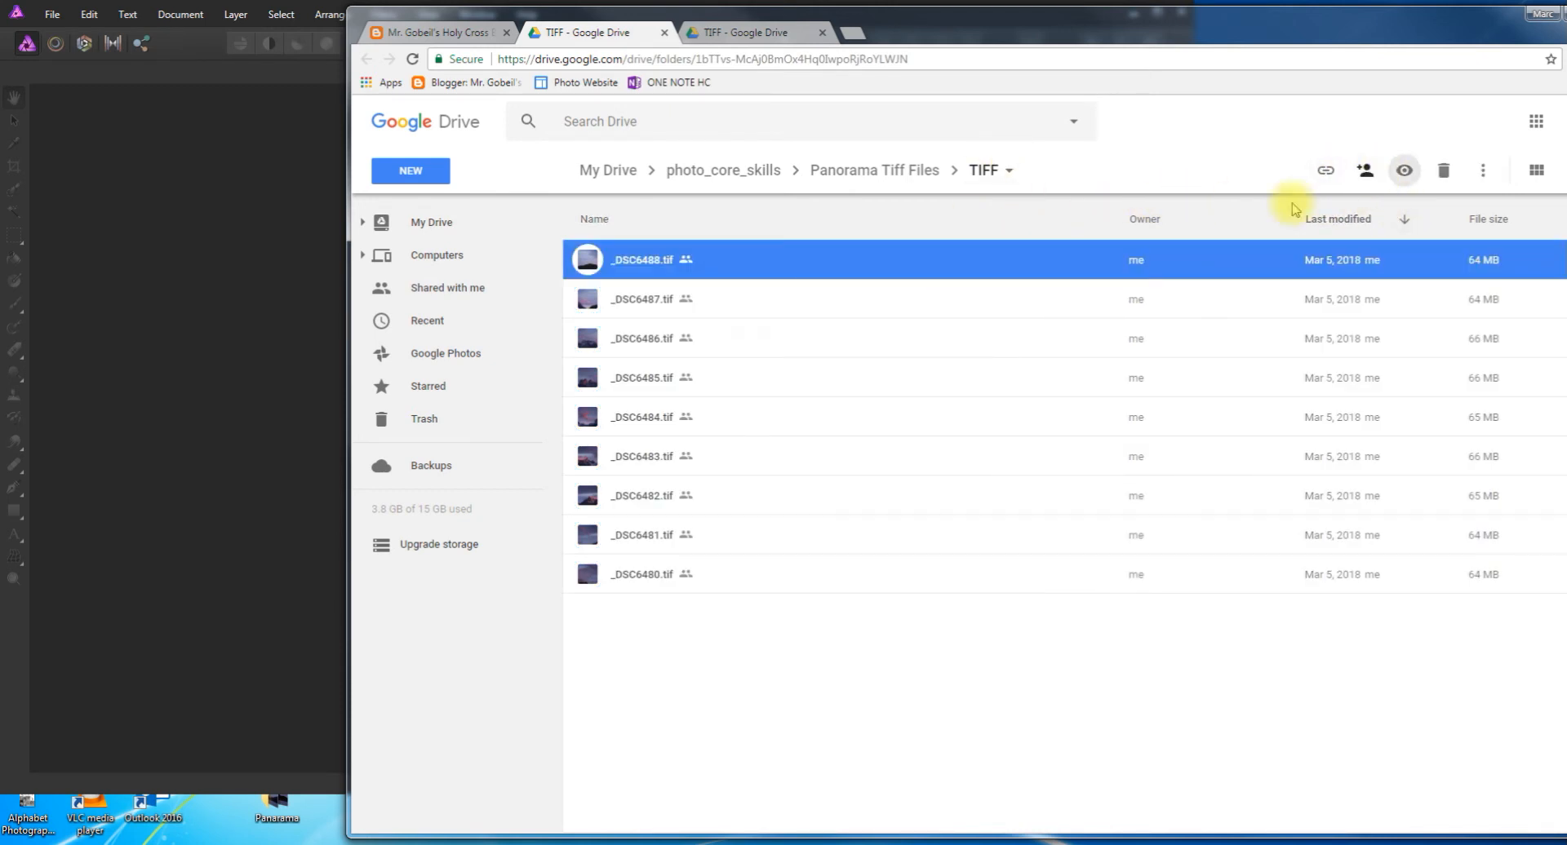
{"action": "right_click", "coordinate": [901, 247]}
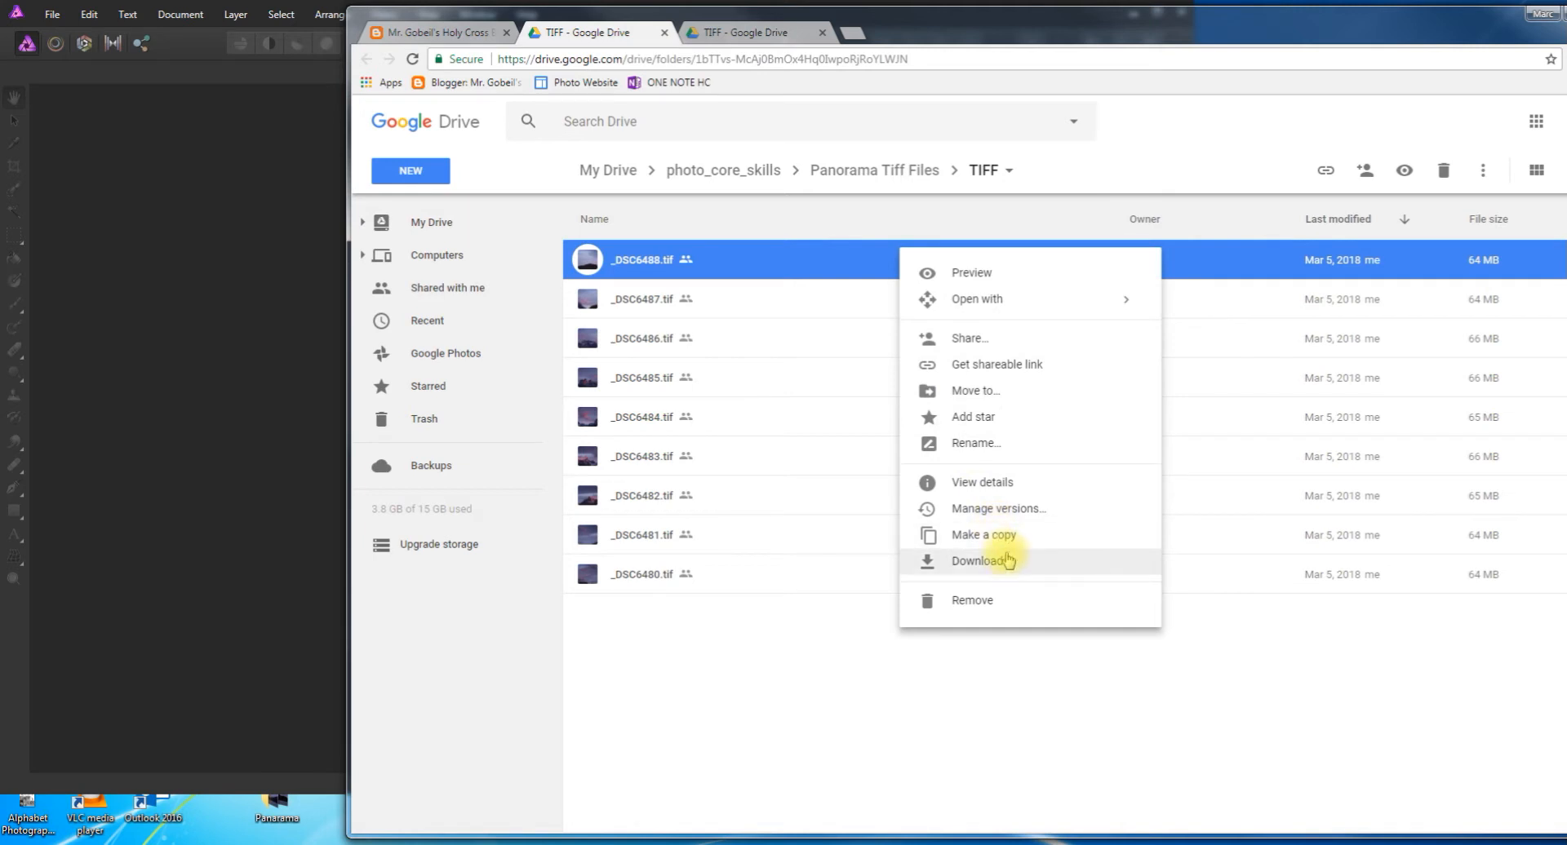
{"action": "left_click", "coordinate": [693, 704]}
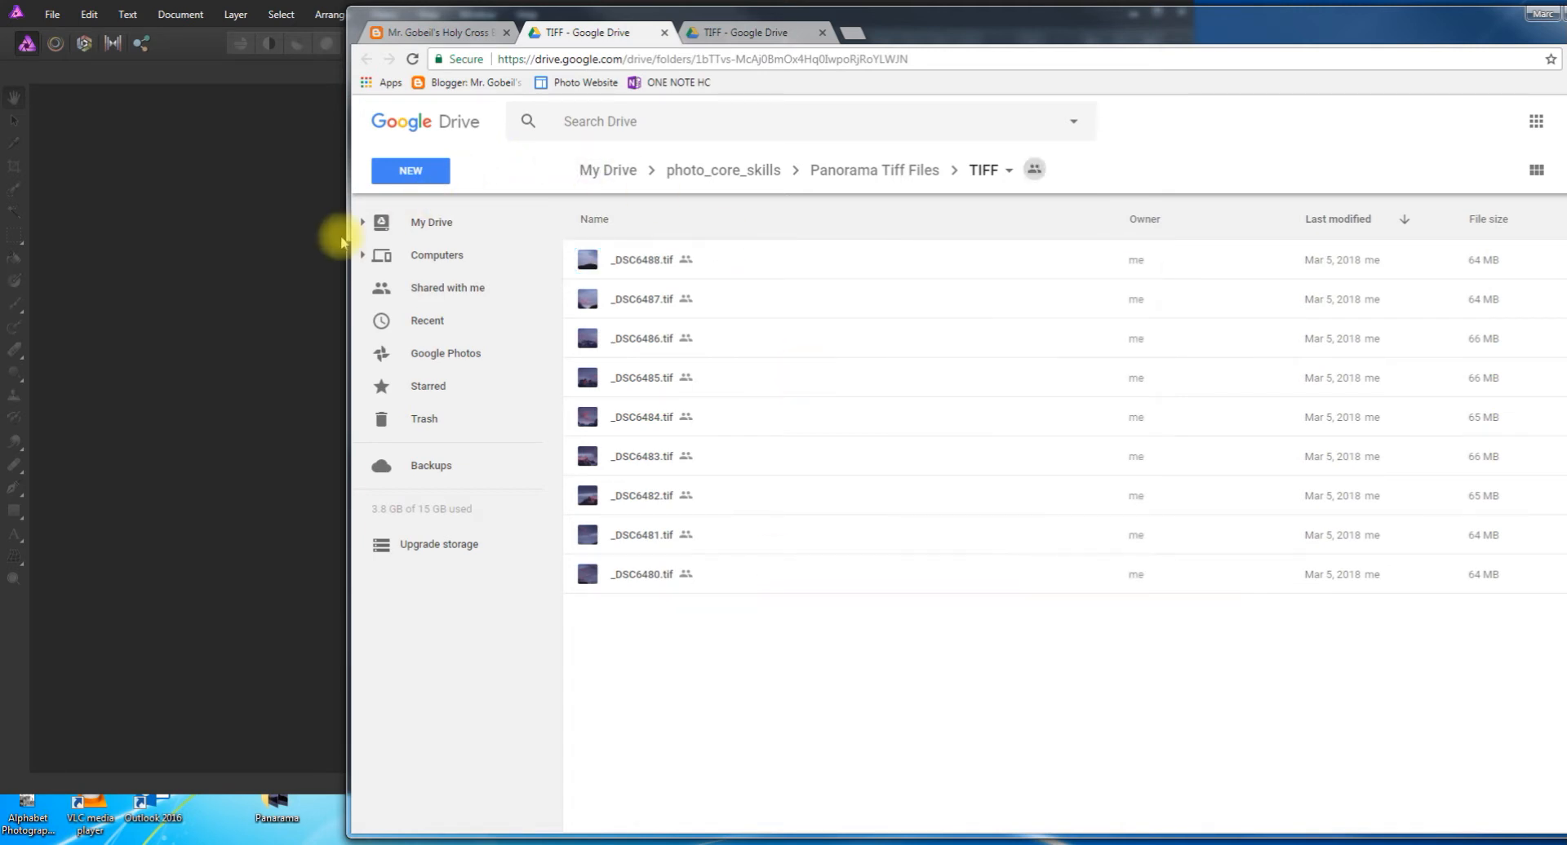
Return to the assignment post in a narrower browser window and check the nine images in the desktop's Panarama folder
{"action": "left_click_drag", "start_coordinate": [351, 236], "coordinate": [1078, 252]}
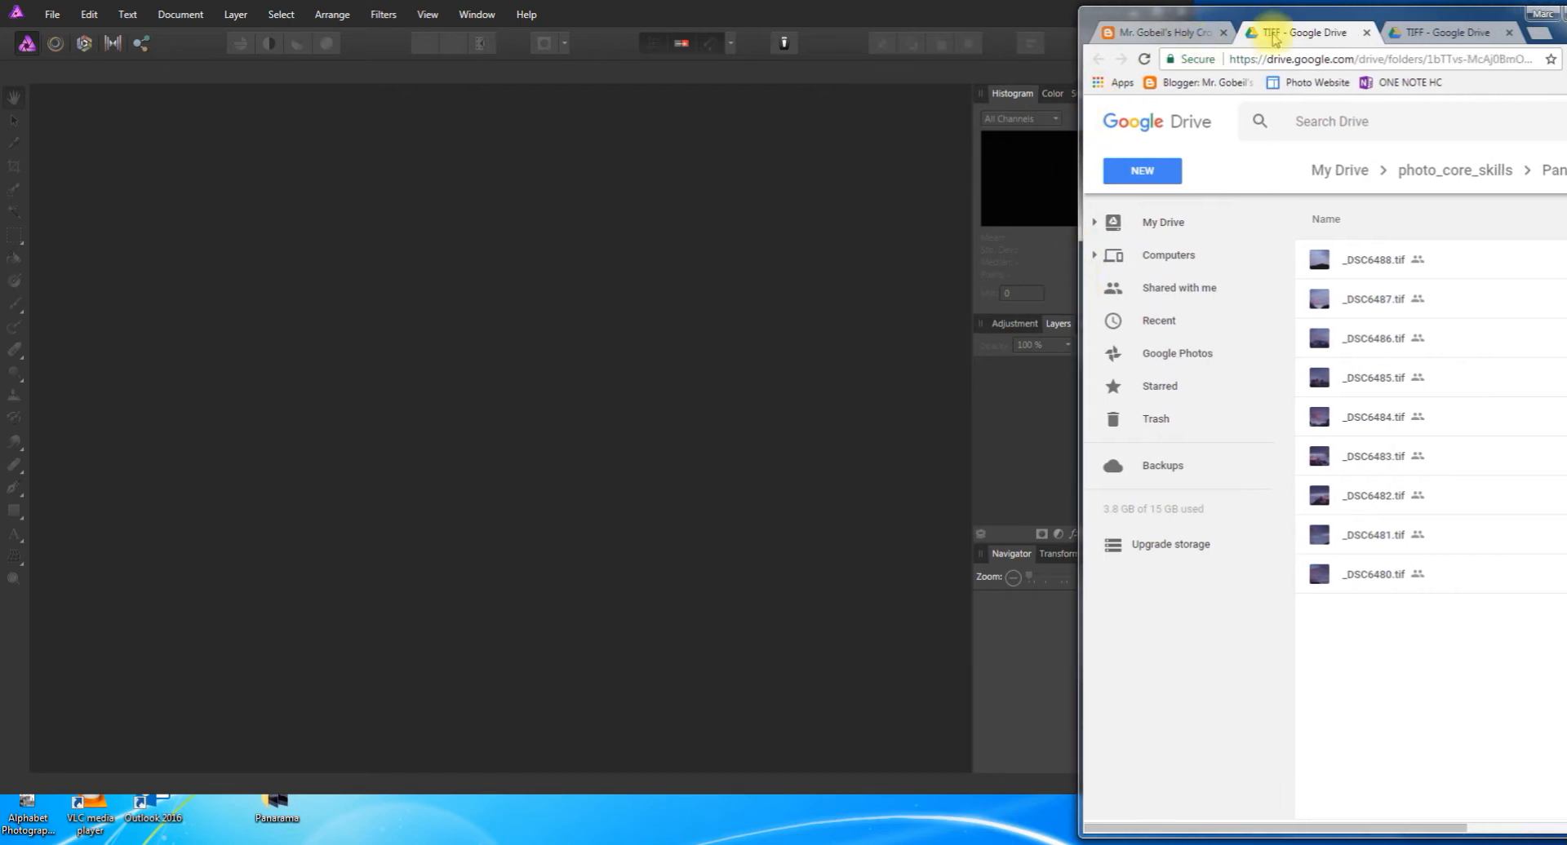
{"action": "left_click", "coordinate": [1167, 32]}
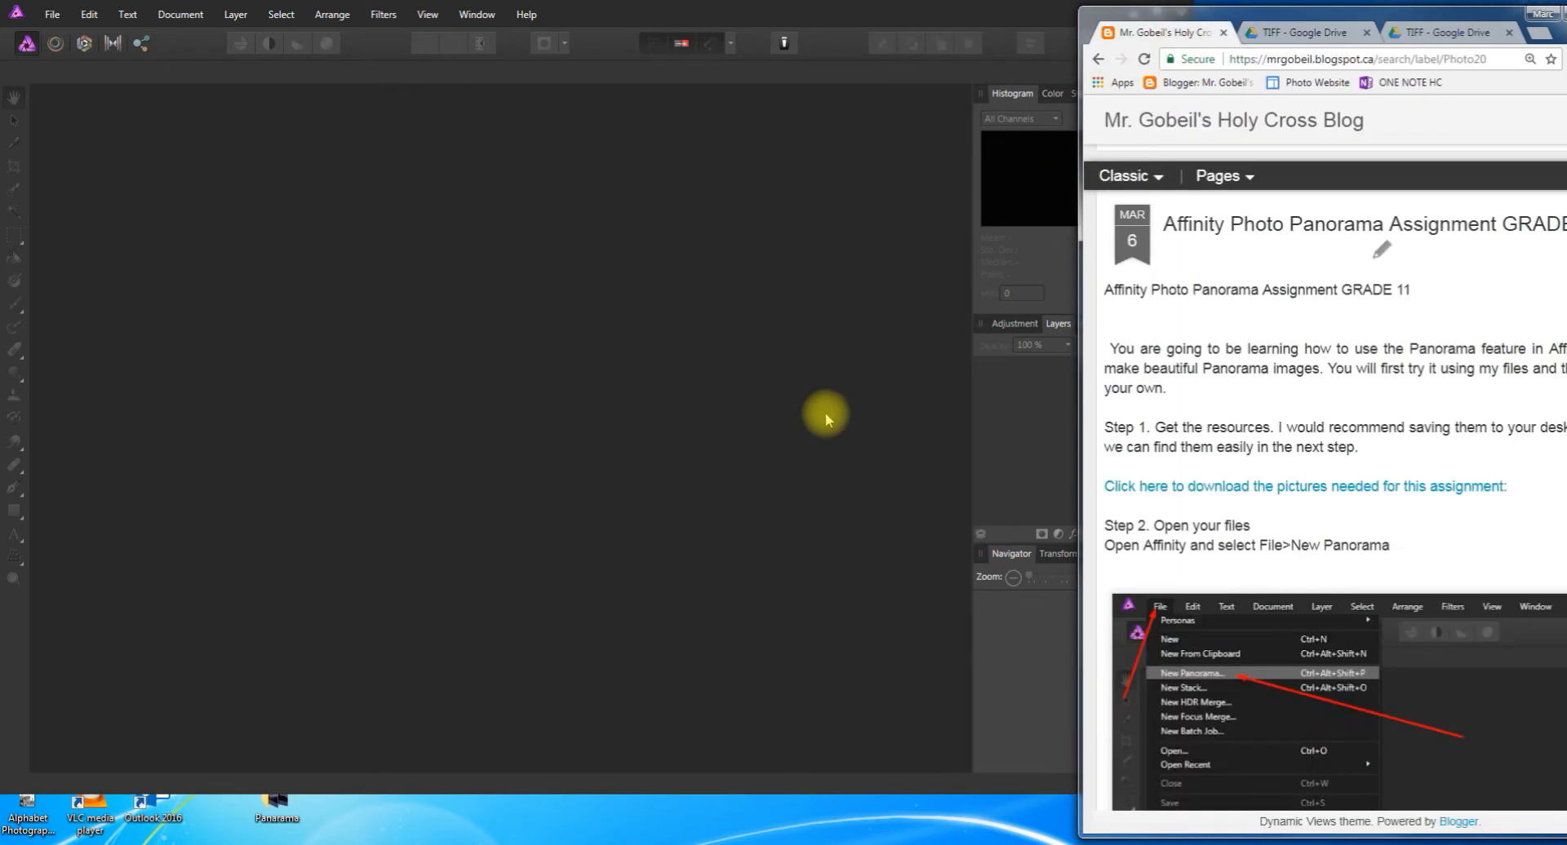
{"action": "double_click", "coordinate": [276, 809]}
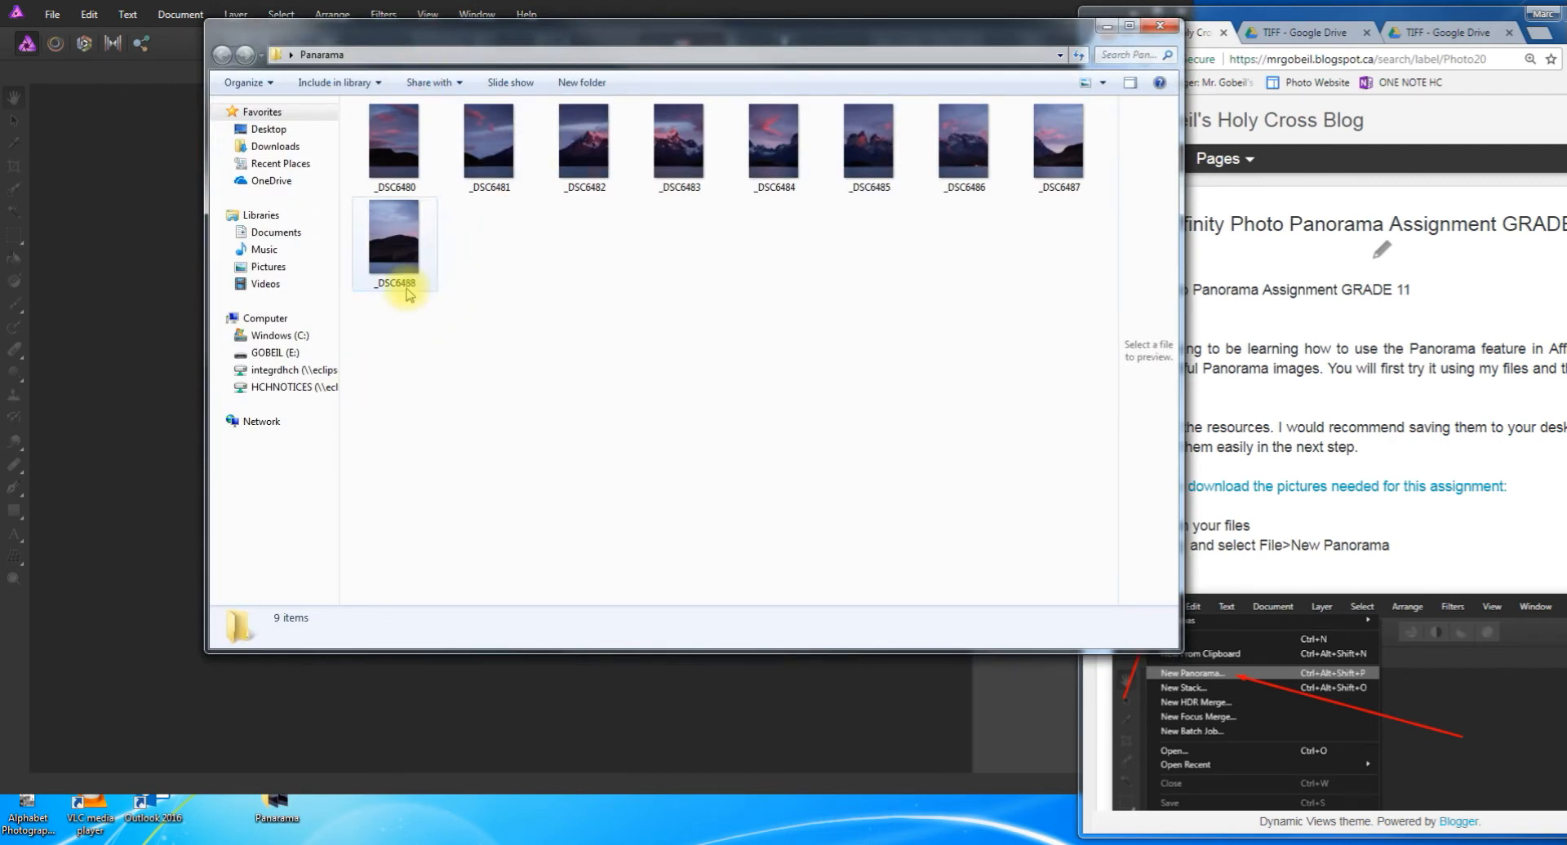
{"action": "left_click_drag", "start_coordinate": [375, 328], "coordinate": [1073, 113]}
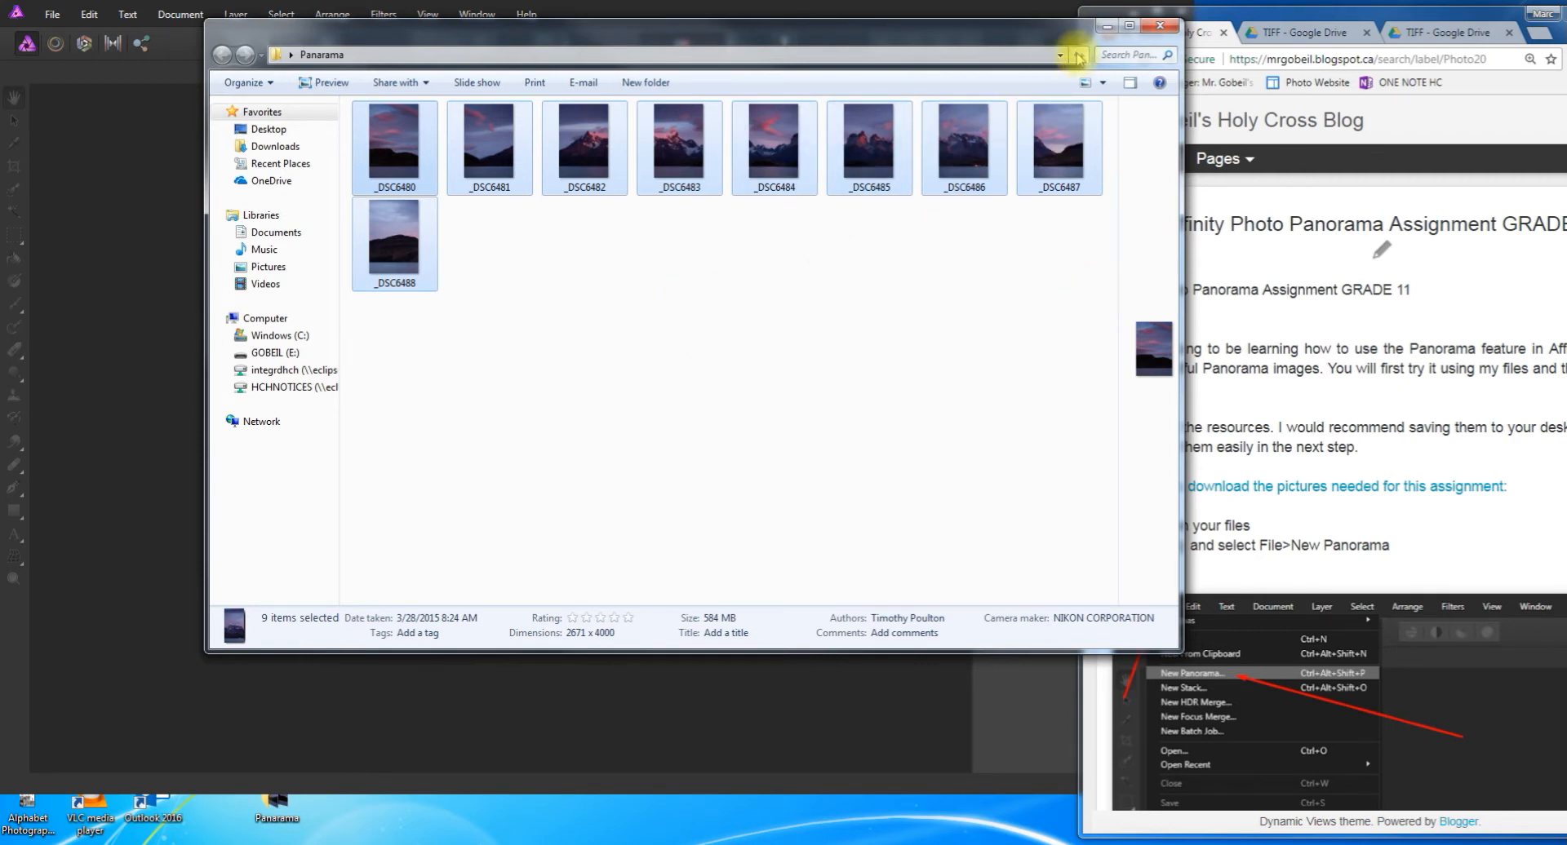
{"action": "left_click", "coordinate": [1110, 31]}
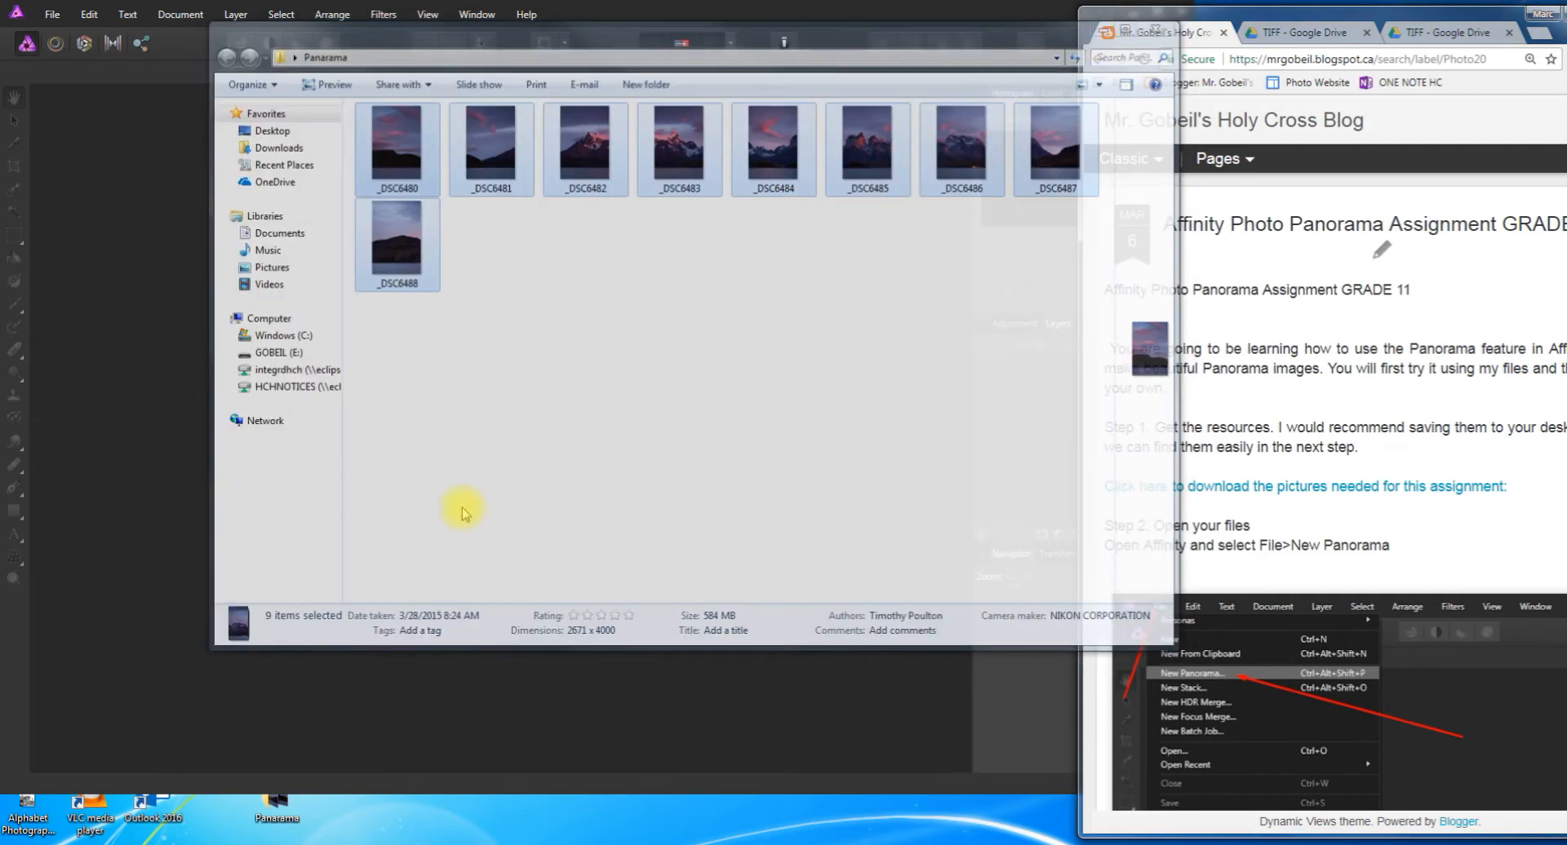
Read Step 2 of the assignment and start a new panorama in Affinity Photo
{"action": "scroll", "coordinate": [1221, 522], "scroll_direction": "down", "scroll_amount": 2}
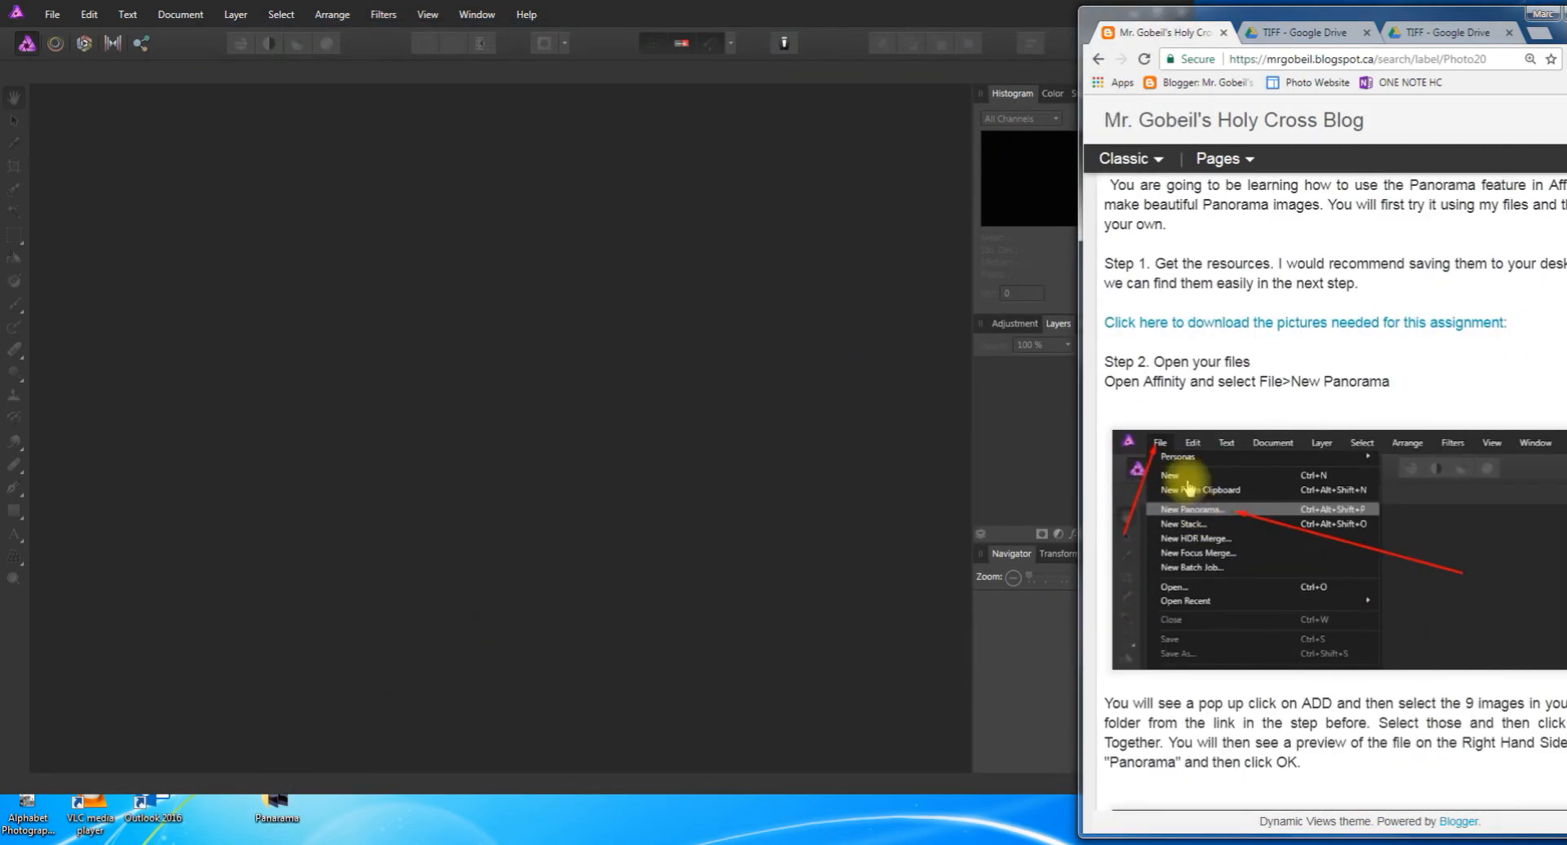
{"action": "left_click_drag", "start_coordinate": [1097, 361], "coordinate": [1391, 400]}
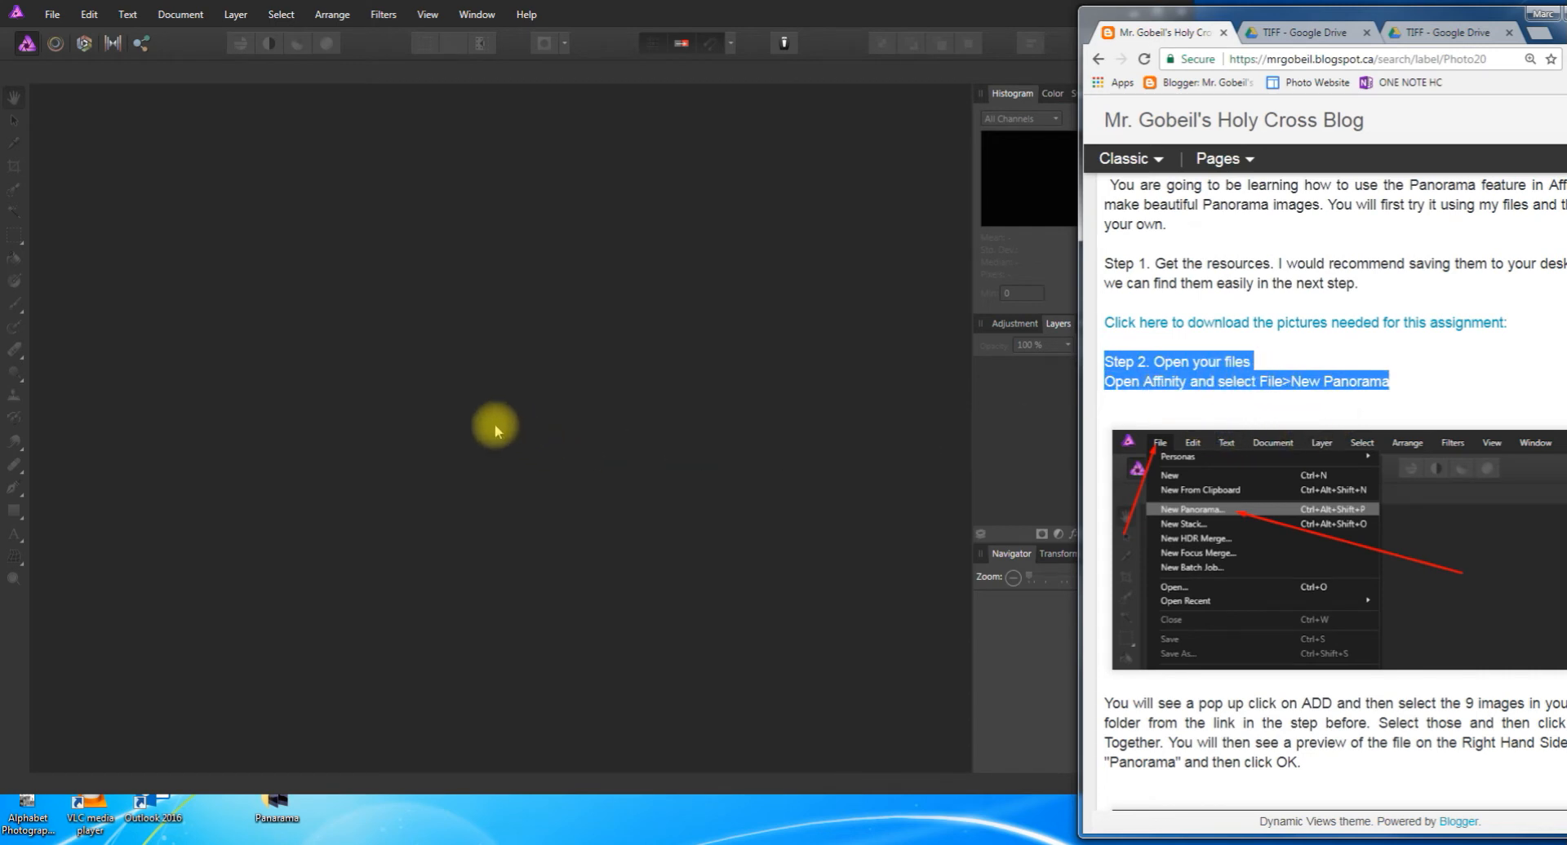
{"action": "scroll", "coordinate": [1265, 657], "scroll_direction": "down", "scroll_amount": 3}
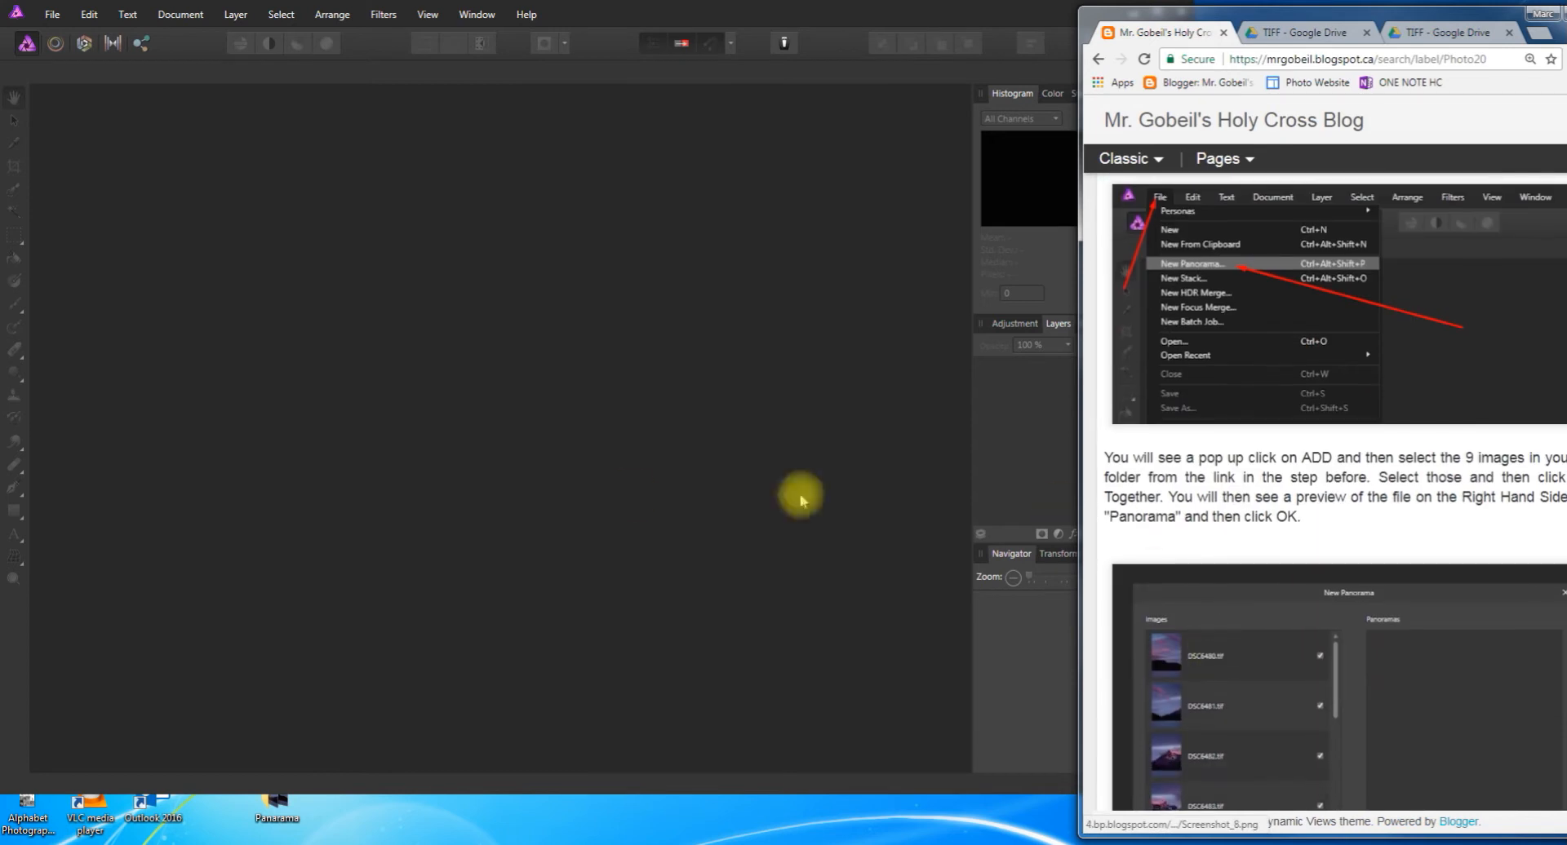
{"action": "left_click_drag", "start_coordinate": [1412, 15], "coordinate": [1336, 17]}
{"action": "left_click", "coordinate": [645, 392]}
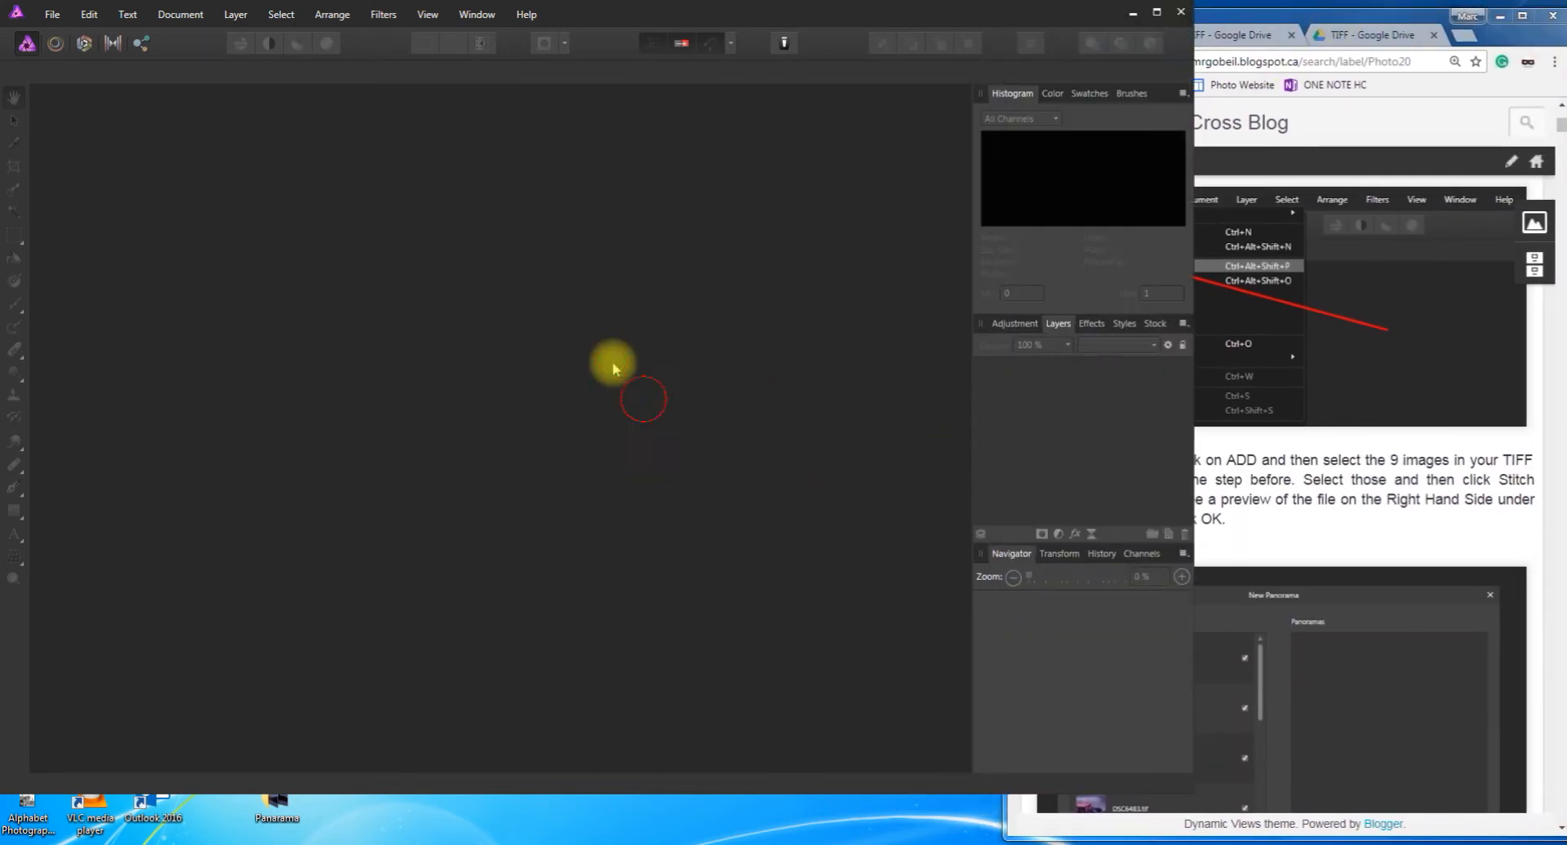
{"action": "left_click", "coordinate": [51, 13]}
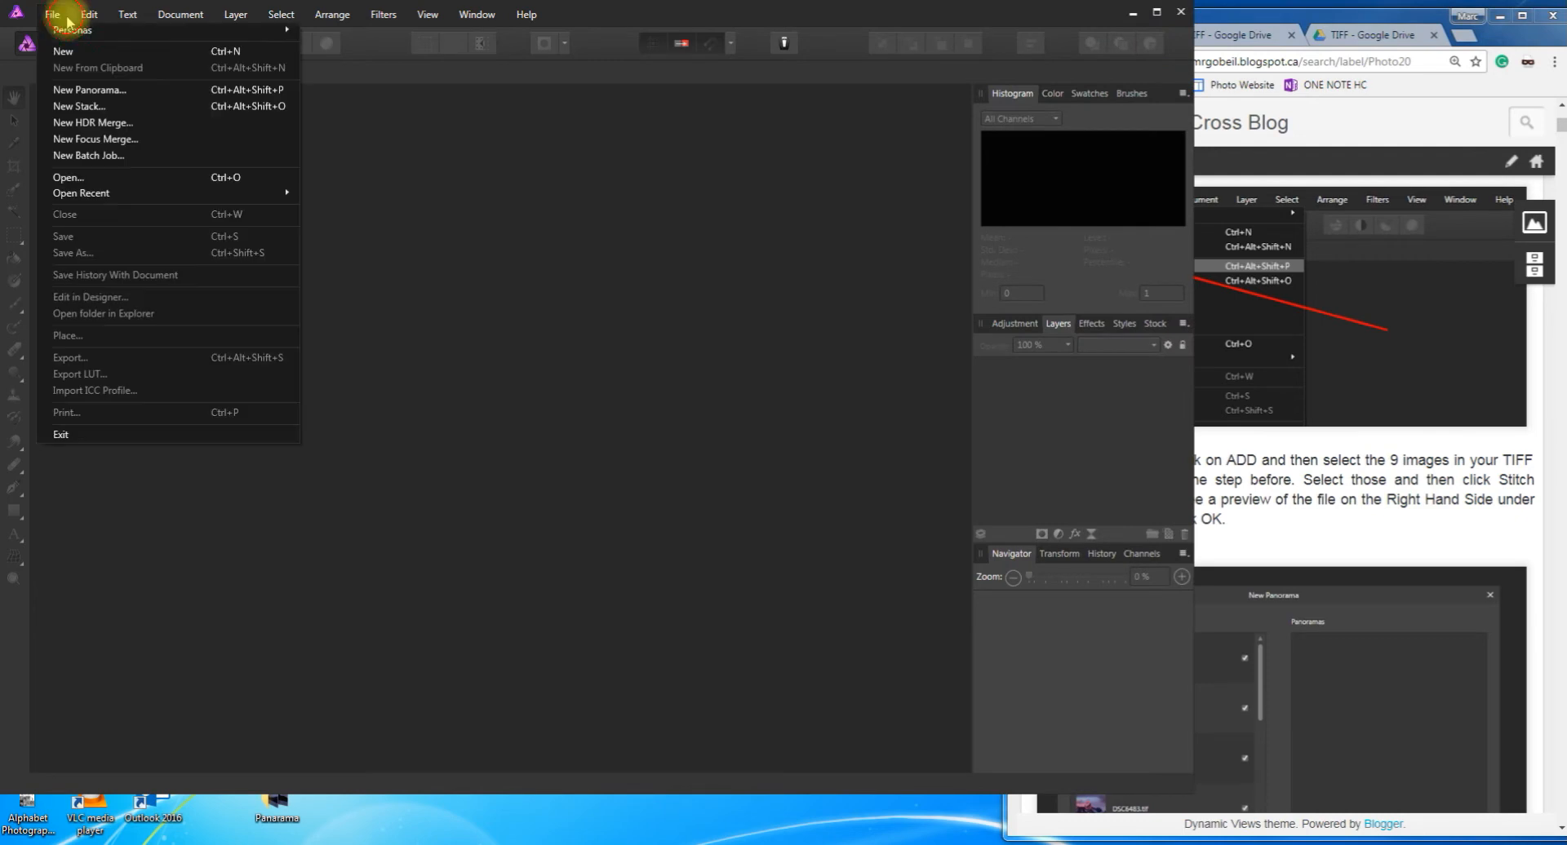
{"action": "left_click", "coordinate": [74, 89]}
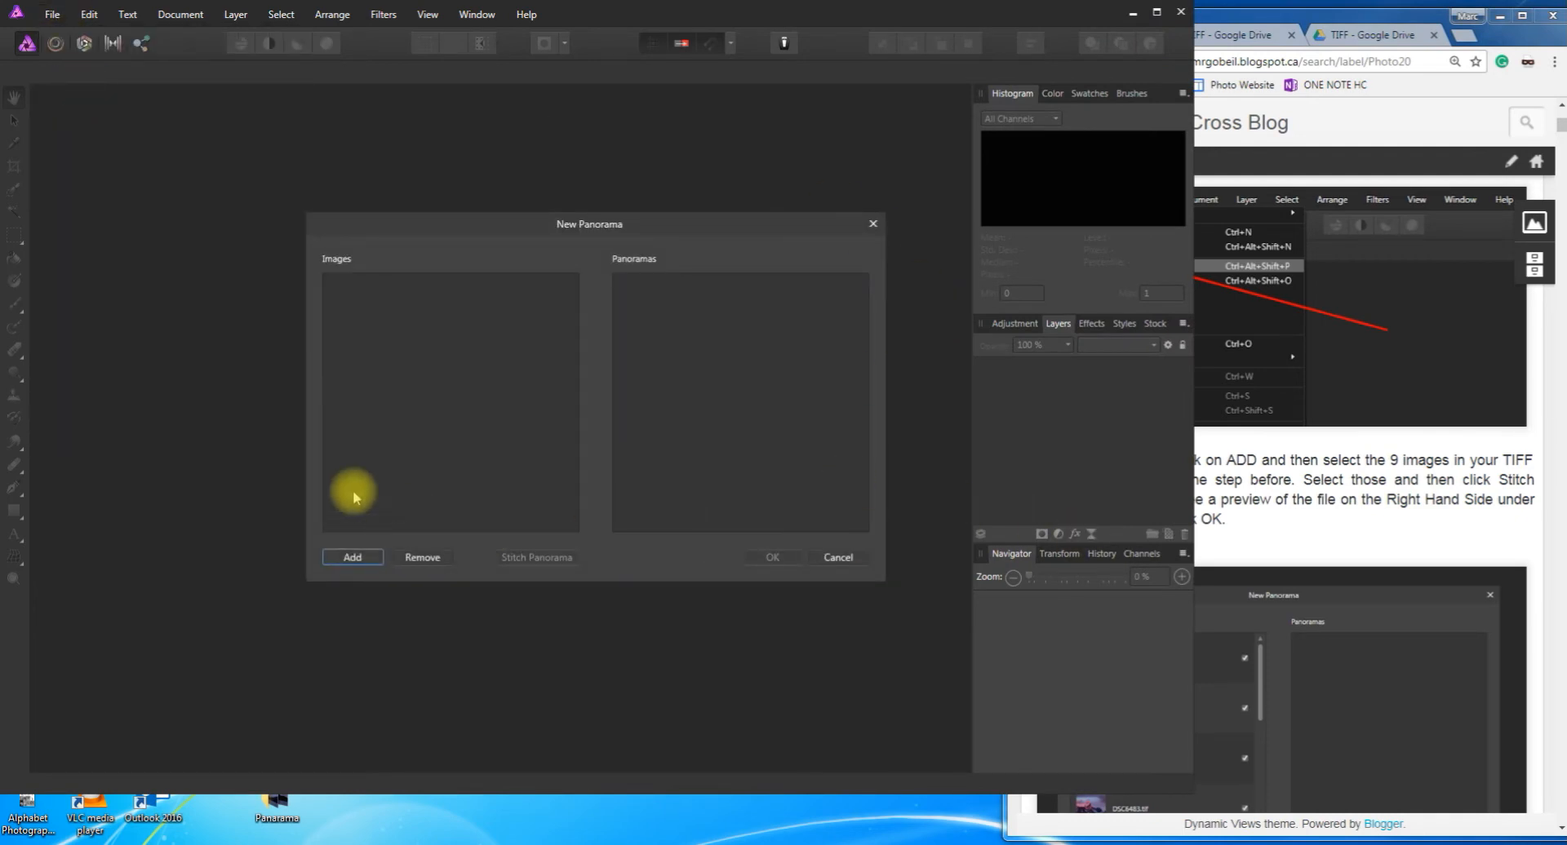
Following the assignment's instructions, add all nine images, _DSC6480 to _DSC6488, from the desktop's Panarama folder to the new panorama
{"action": "left_click", "coordinate": [1208, 514]}
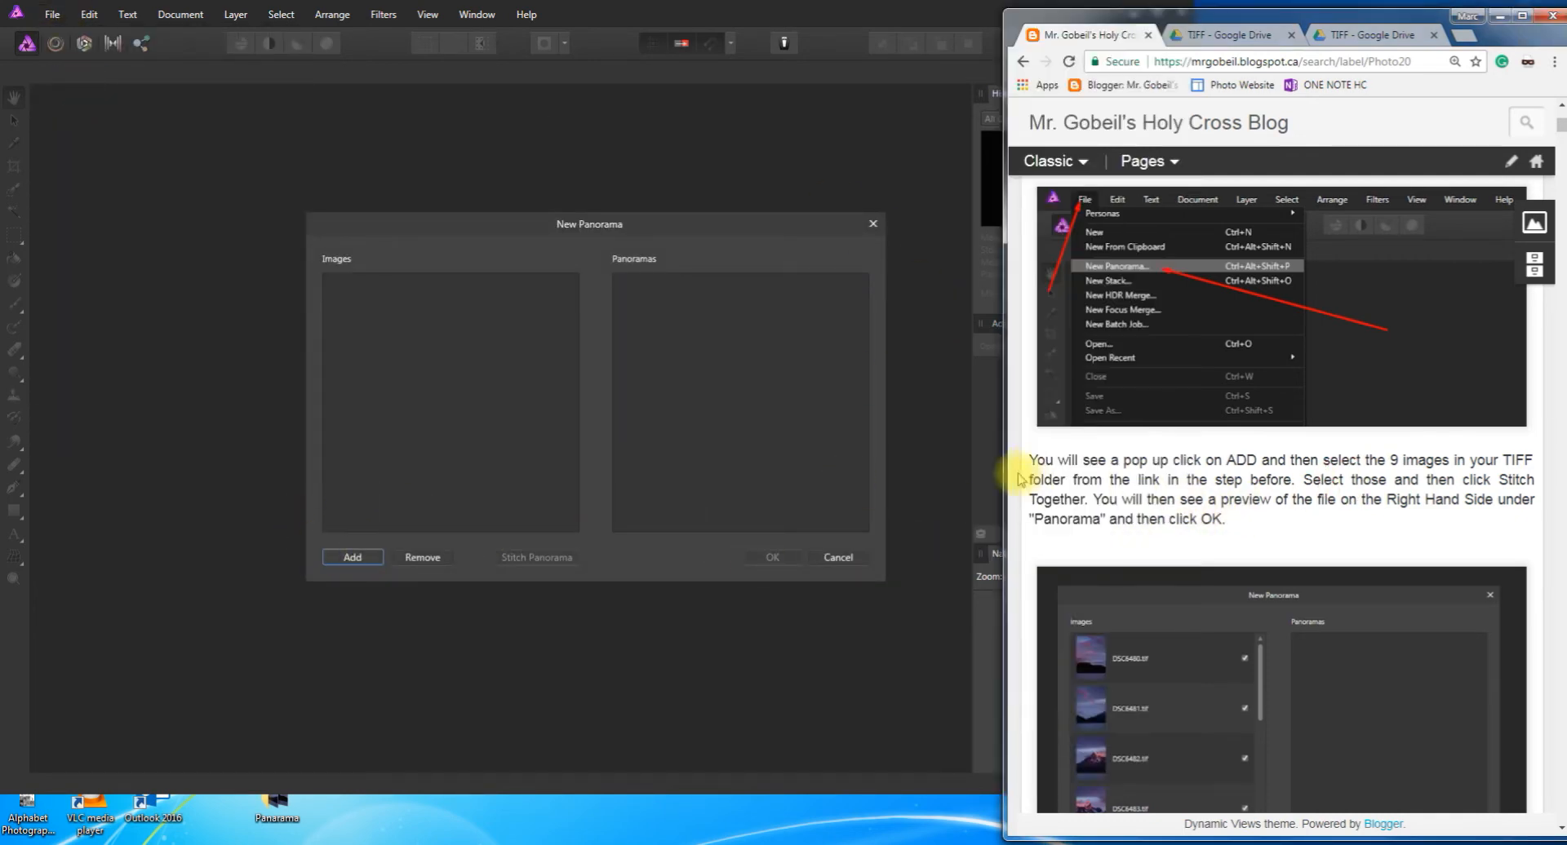
{"action": "left_click_drag", "start_coordinate": [1035, 459], "coordinate": [1368, 531]}
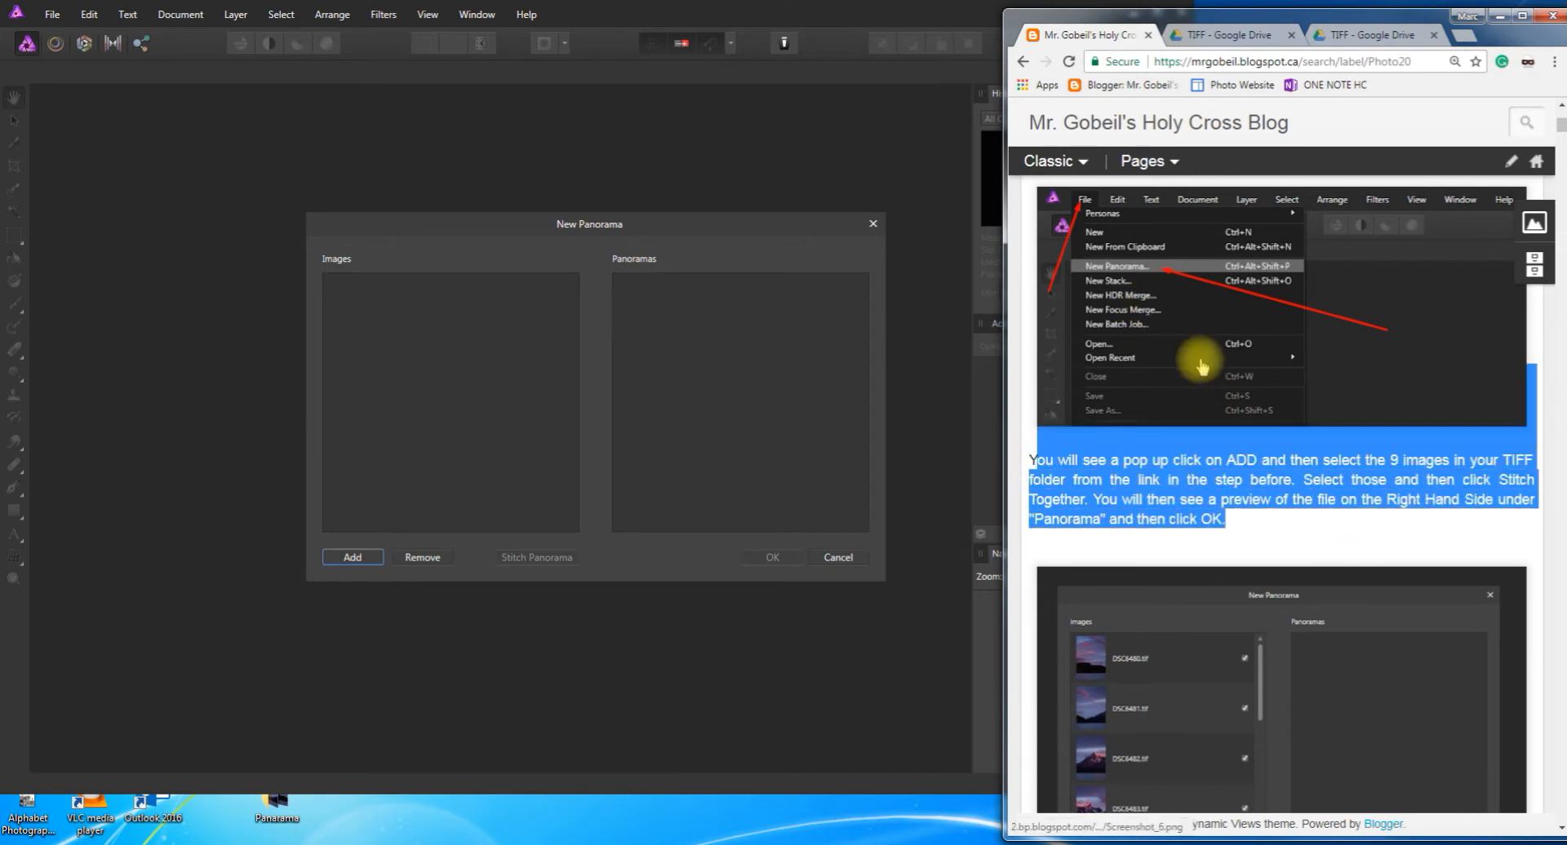
{"action": "scroll", "coordinate": [1346, 482], "scroll_direction": "down", "scroll_amount": 1}
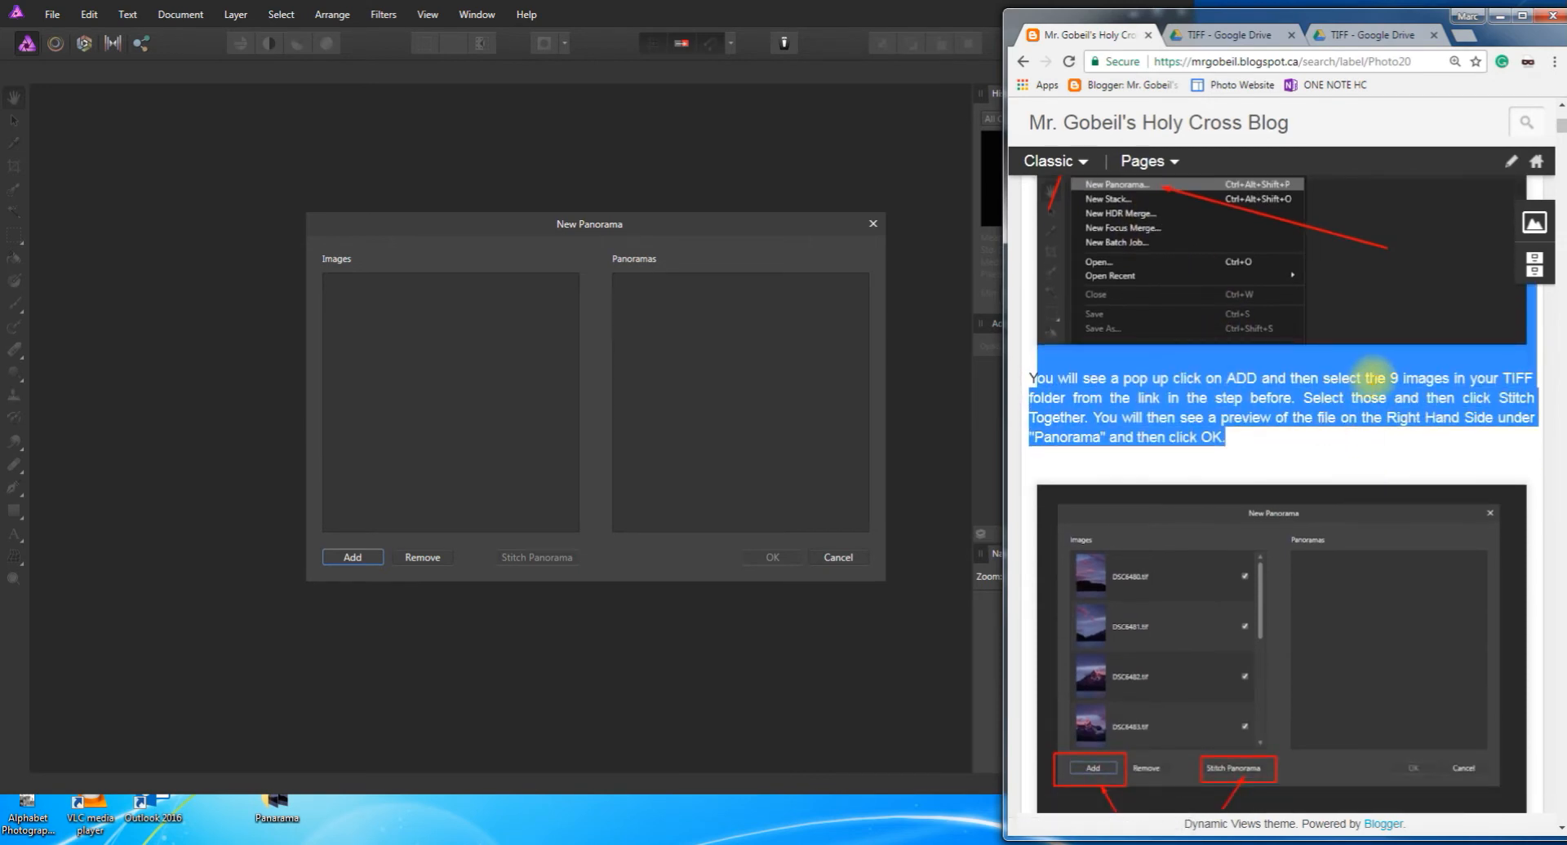
{"action": "scroll", "coordinate": [1330, 450], "scroll_direction": "down", "scroll_amount": 2}
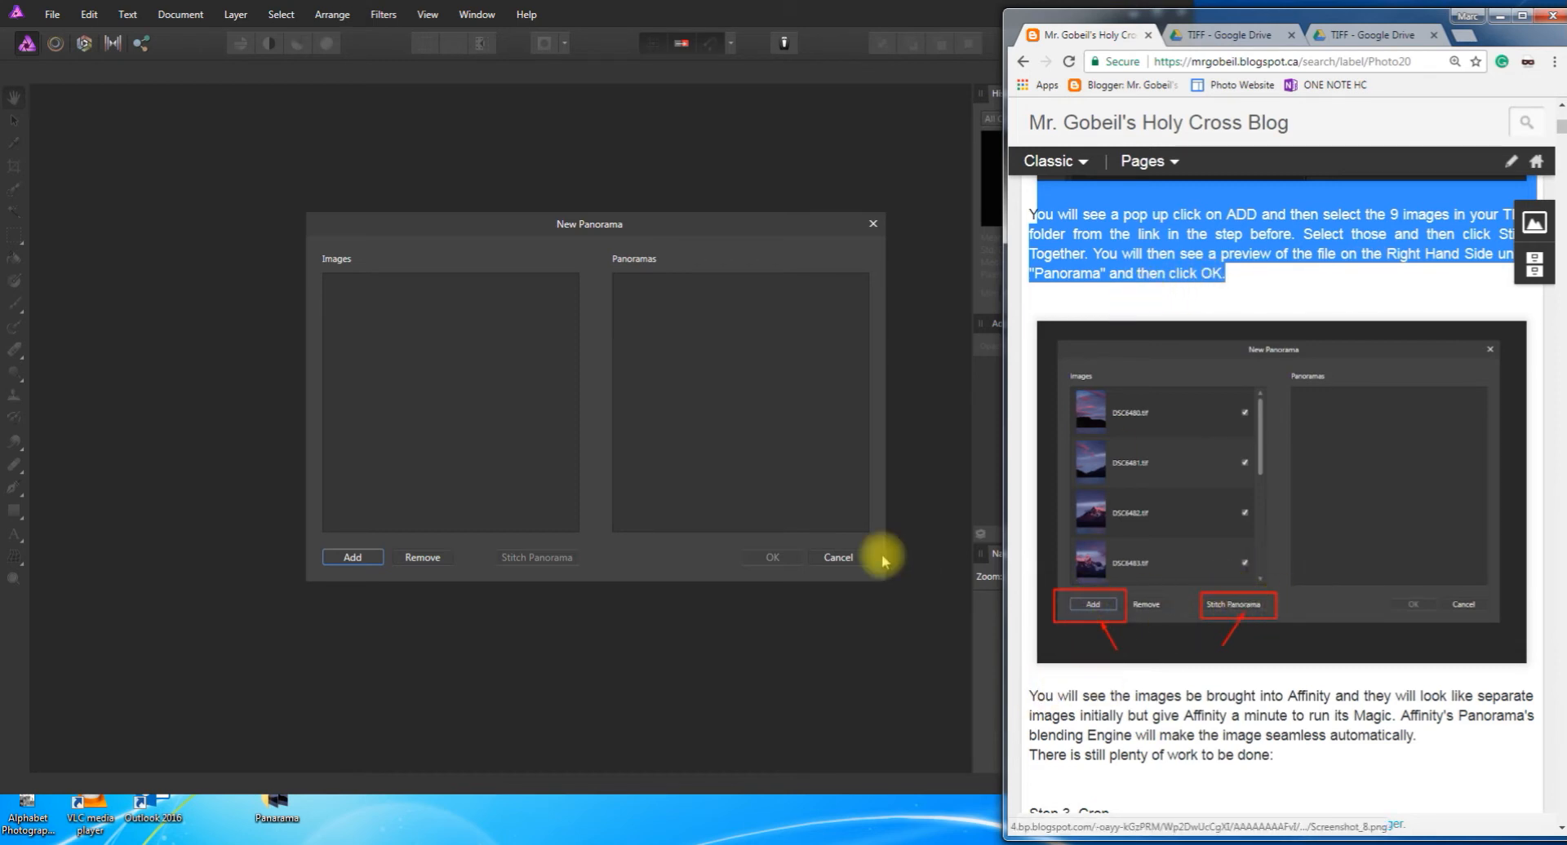
{"action": "left_click", "coordinate": [353, 557]}
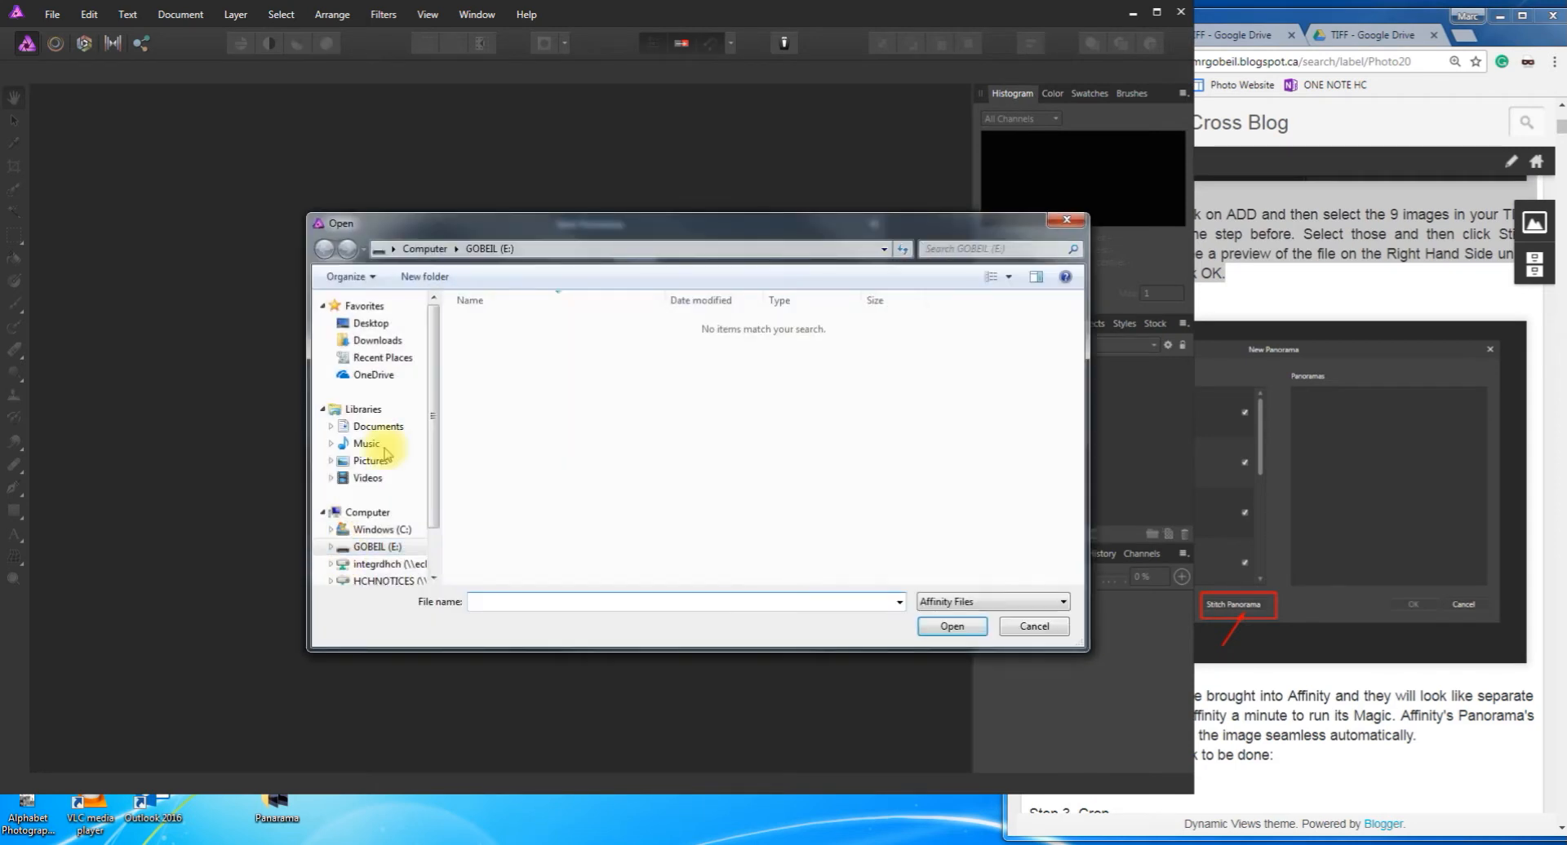
{"action": "left_click", "coordinate": [369, 324]}
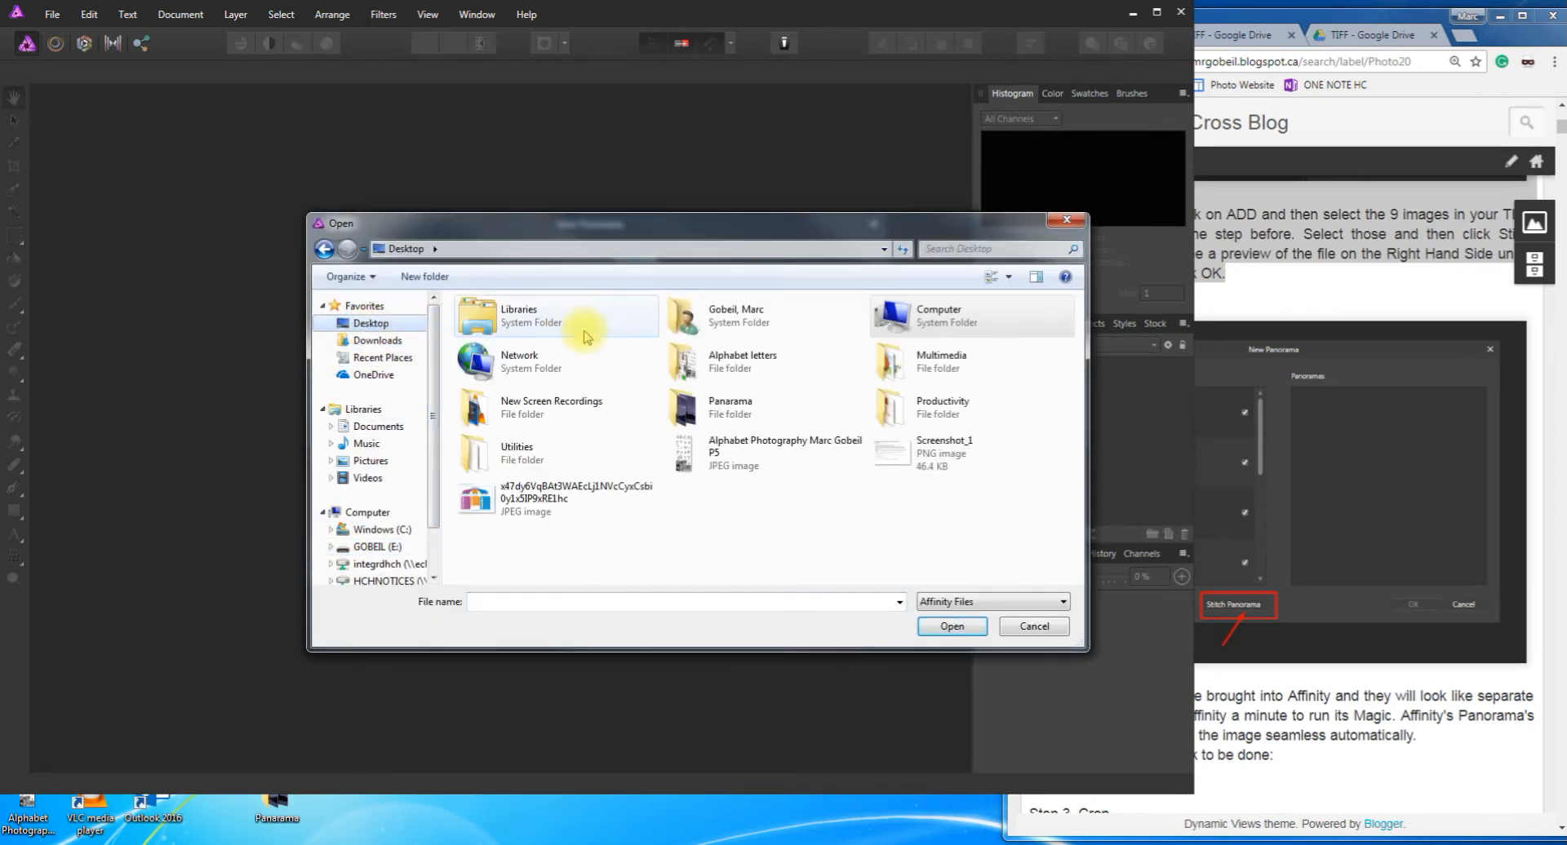
{"action": "double_click", "coordinate": [707, 411]}
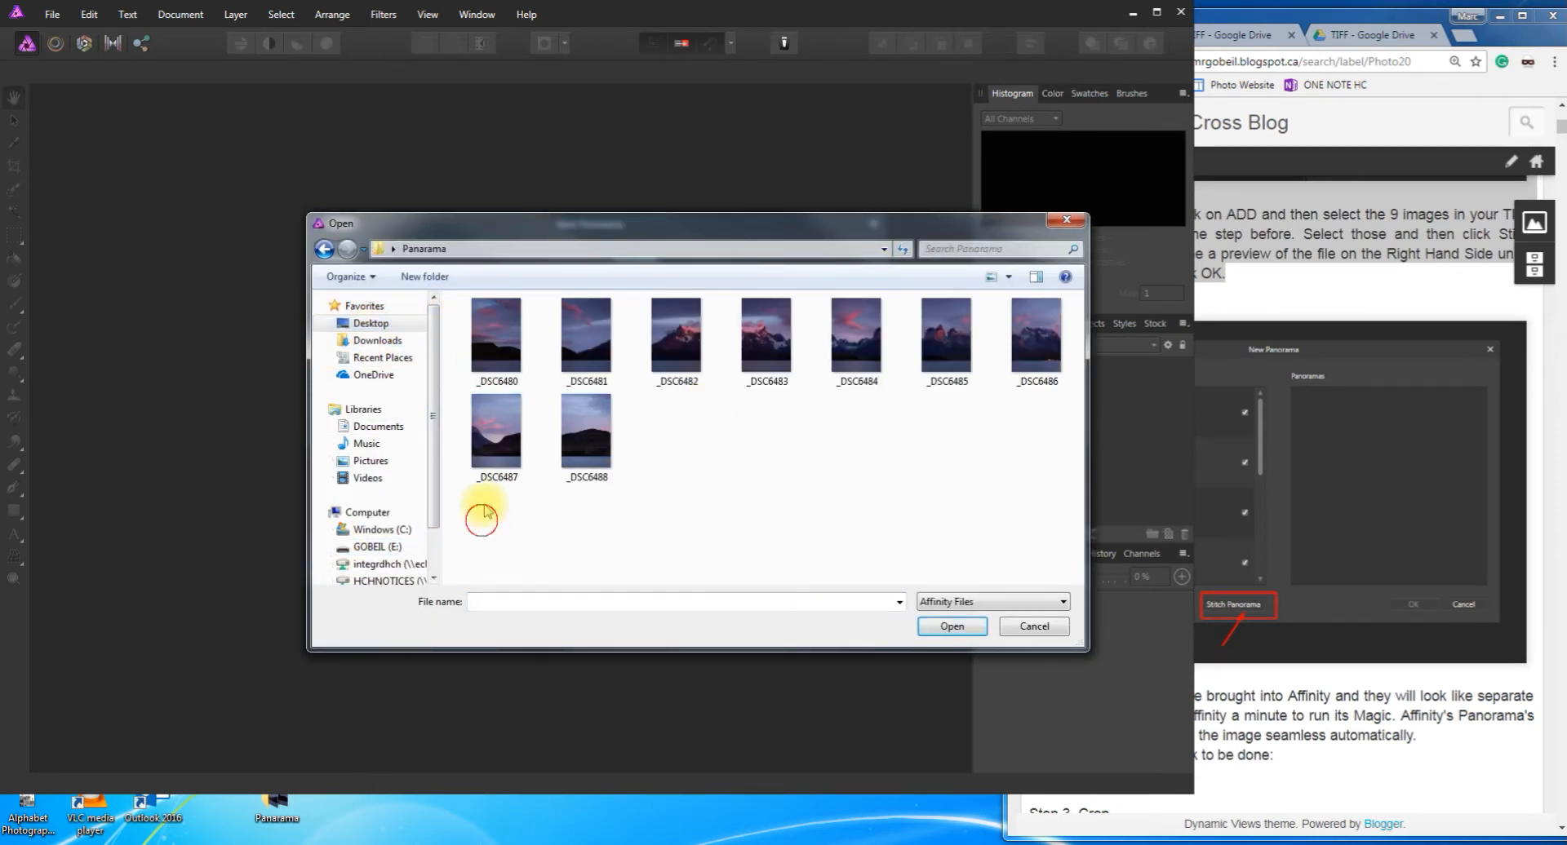
{"action": "left_click_drag", "start_coordinate": [483, 511], "coordinate": [1090, 300]}
{"action": "left_click", "coordinate": [952, 627]}
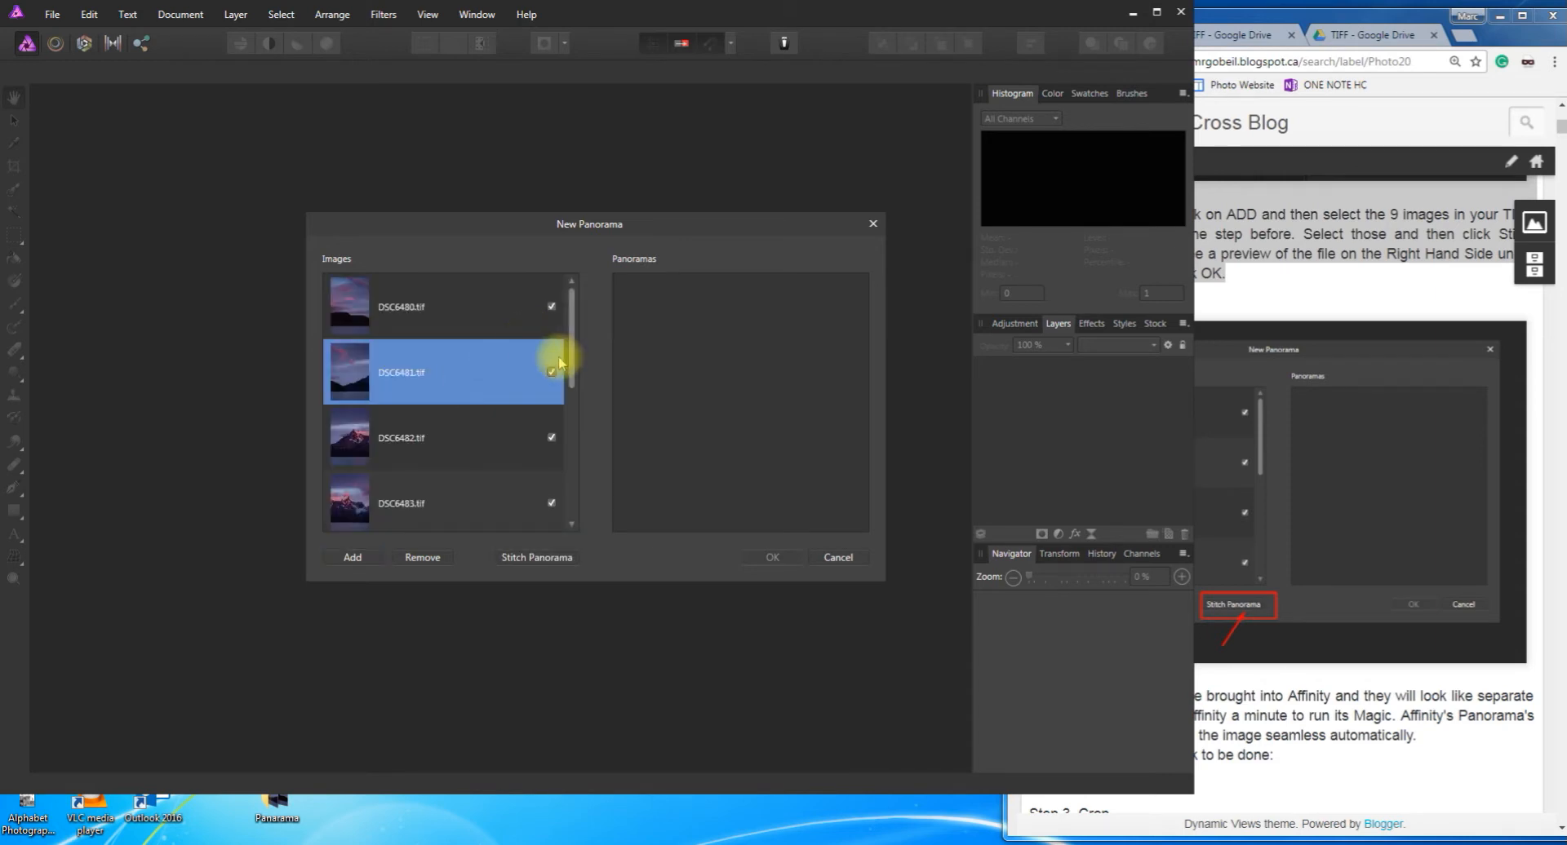
Stitch the added images into a panorama, review the Step 3 Crop instructions, and accept the stitched result for editing
{"action": "left_click_drag", "start_coordinate": [571, 359], "coordinate": [551, 240]}
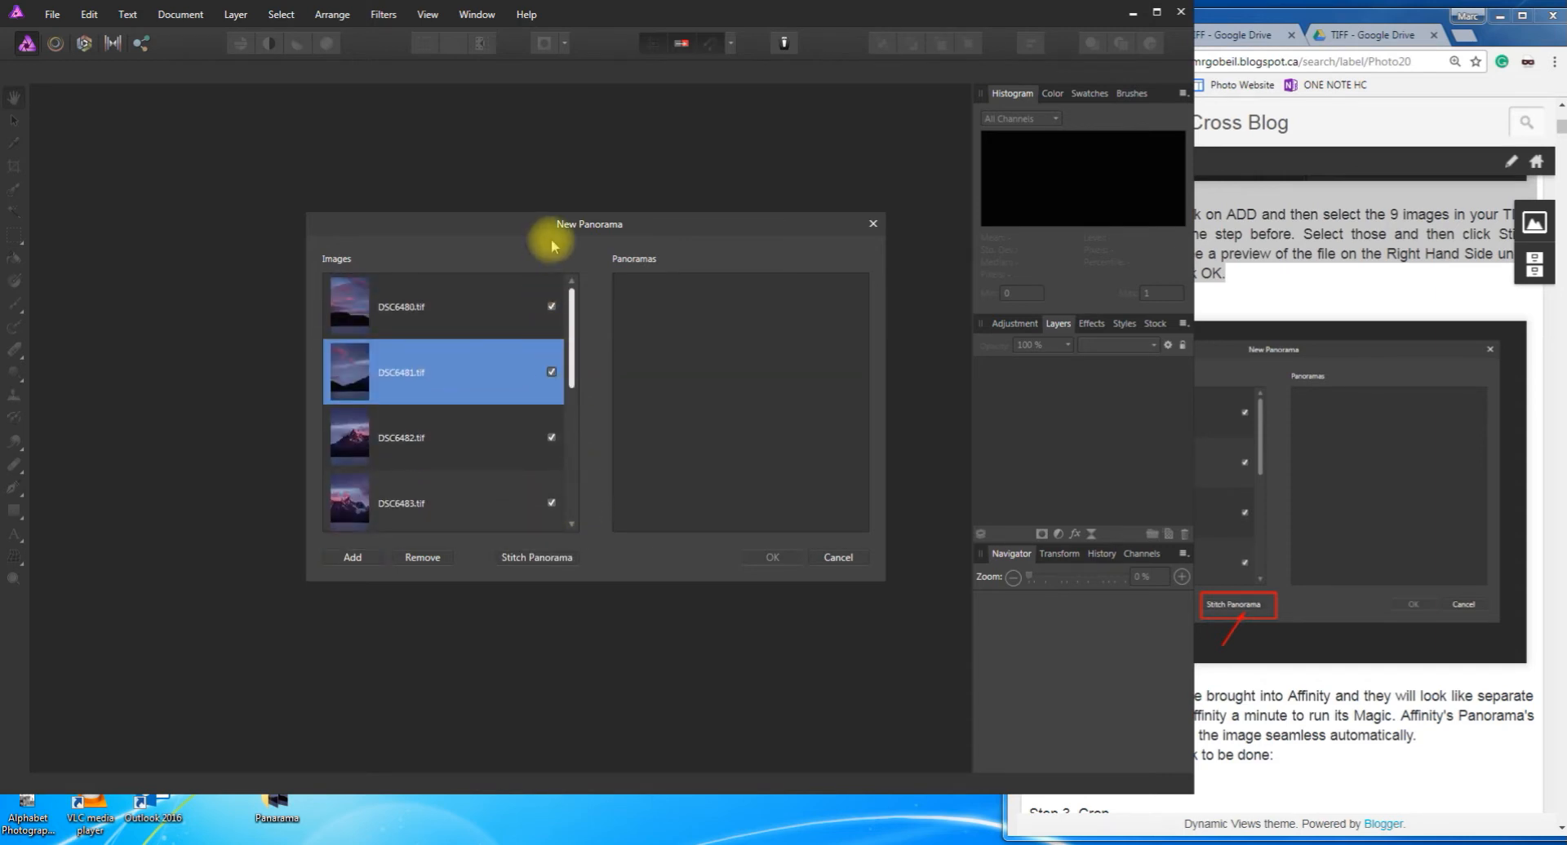
{"action": "left_click", "coordinate": [532, 559]}
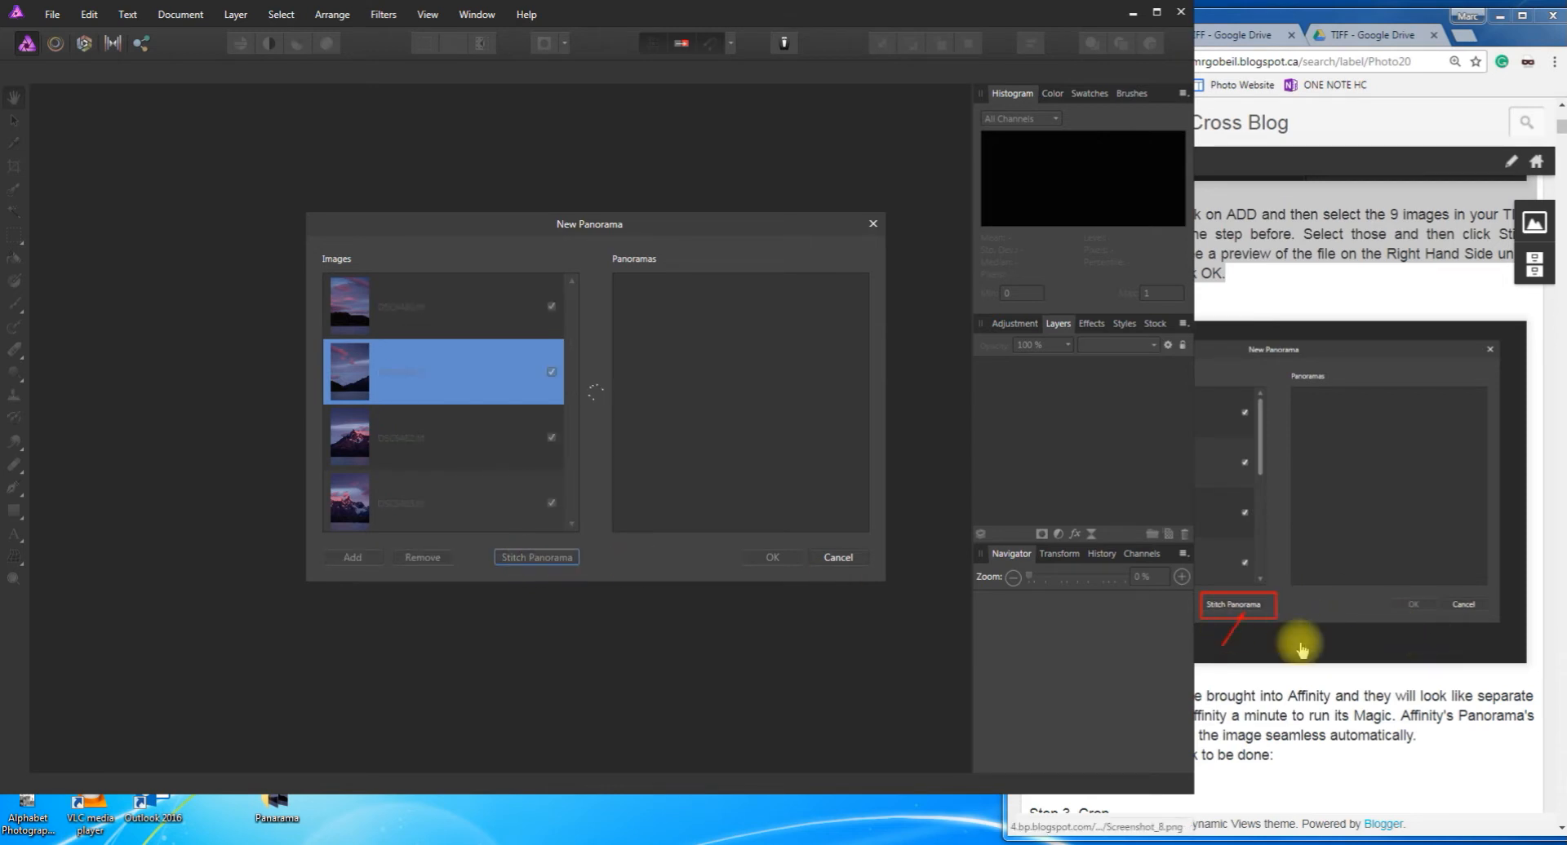
{"action": "left_click", "coordinate": [1332, 710]}
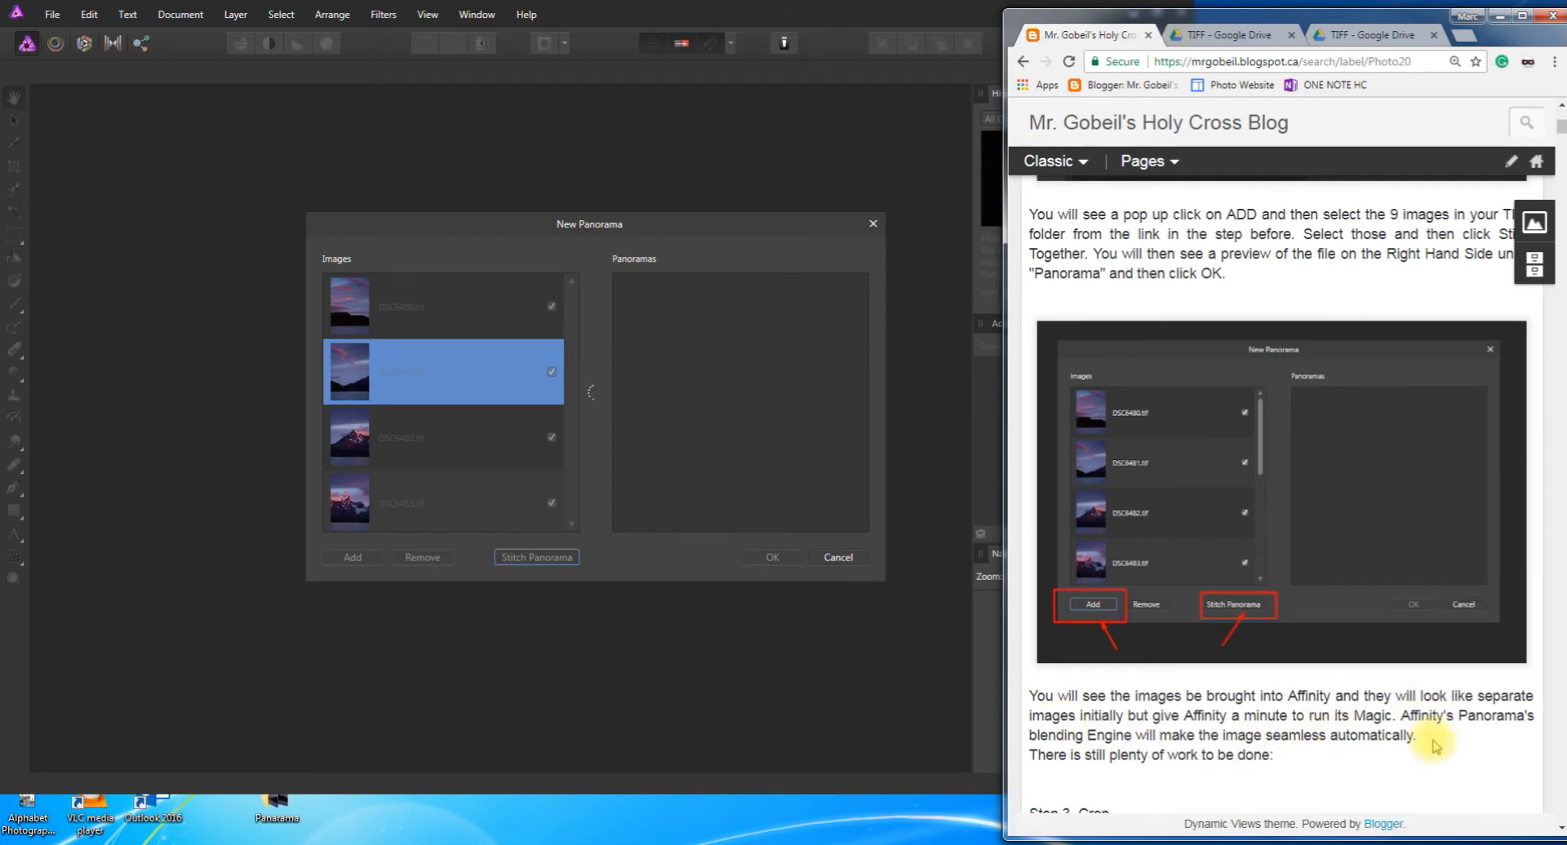
{"action": "scroll", "coordinate": [1433, 738], "scroll_direction": "down", "scroll_amount": 2}
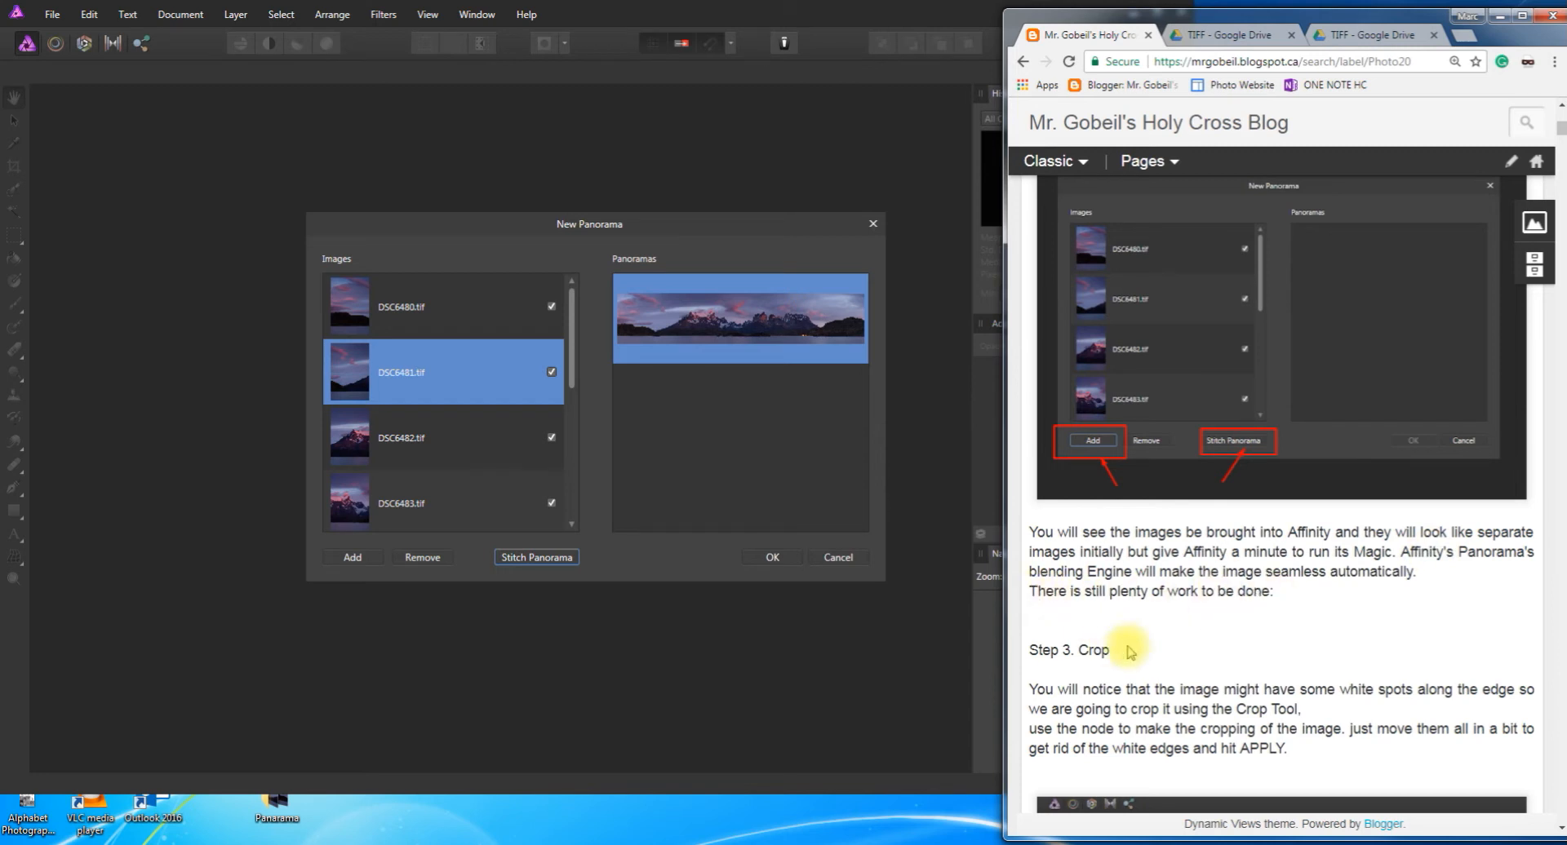
{"action": "scroll", "coordinate": [1133, 653], "scroll_direction": "down", "scroll_amount": 1}
{"action": "scroll", "coordinate": [1090, 560], "scroll_direction": "down", "scroll_amount": 1}
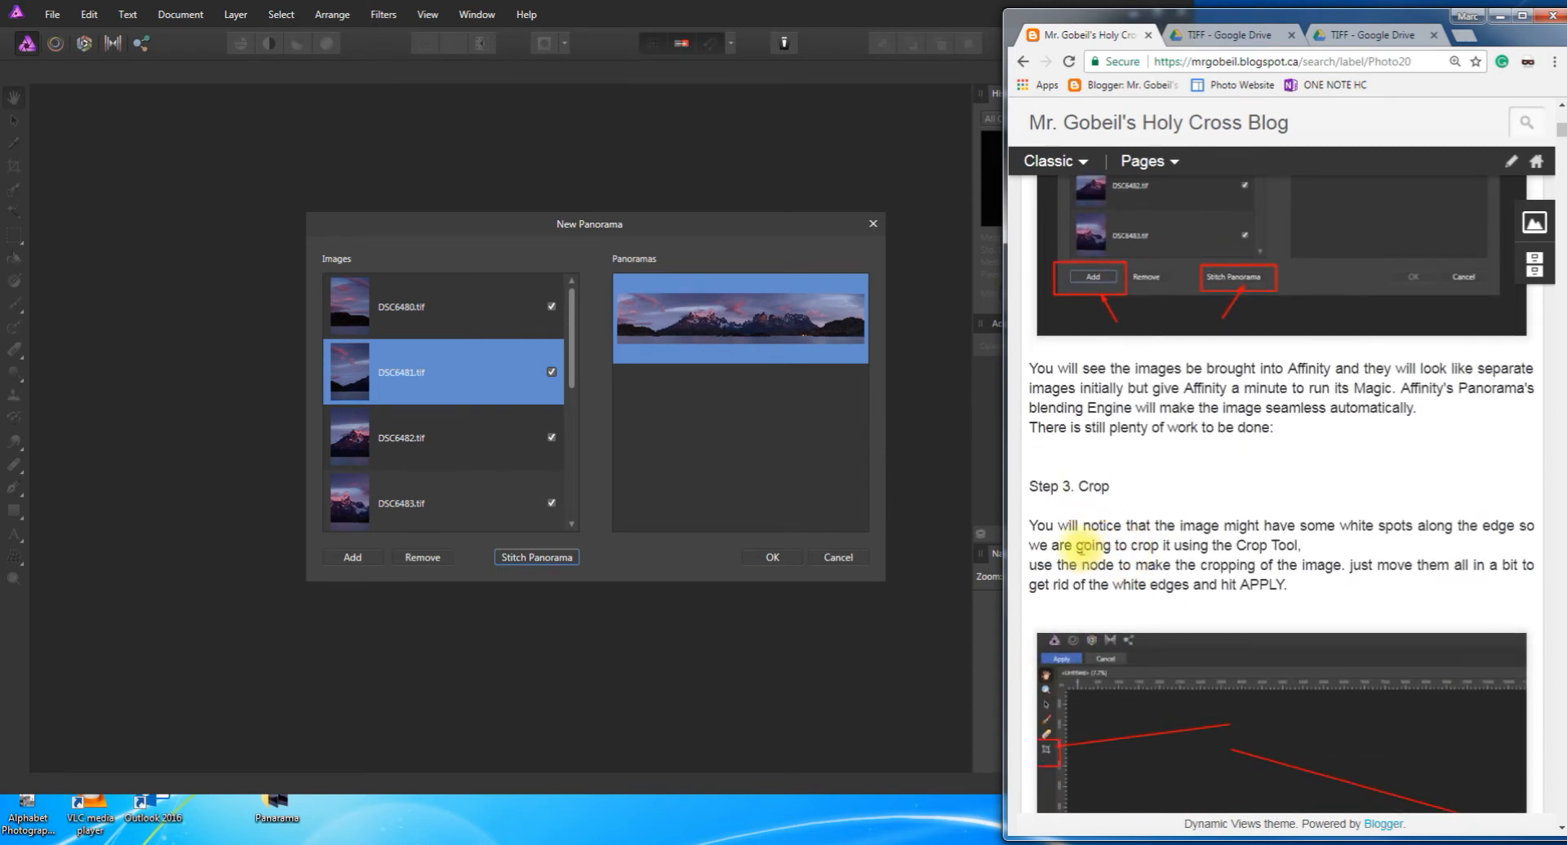
{"action": "left_click_drag", "start_coordinate": [1054, 490], "coordinate": [1110, 488]}
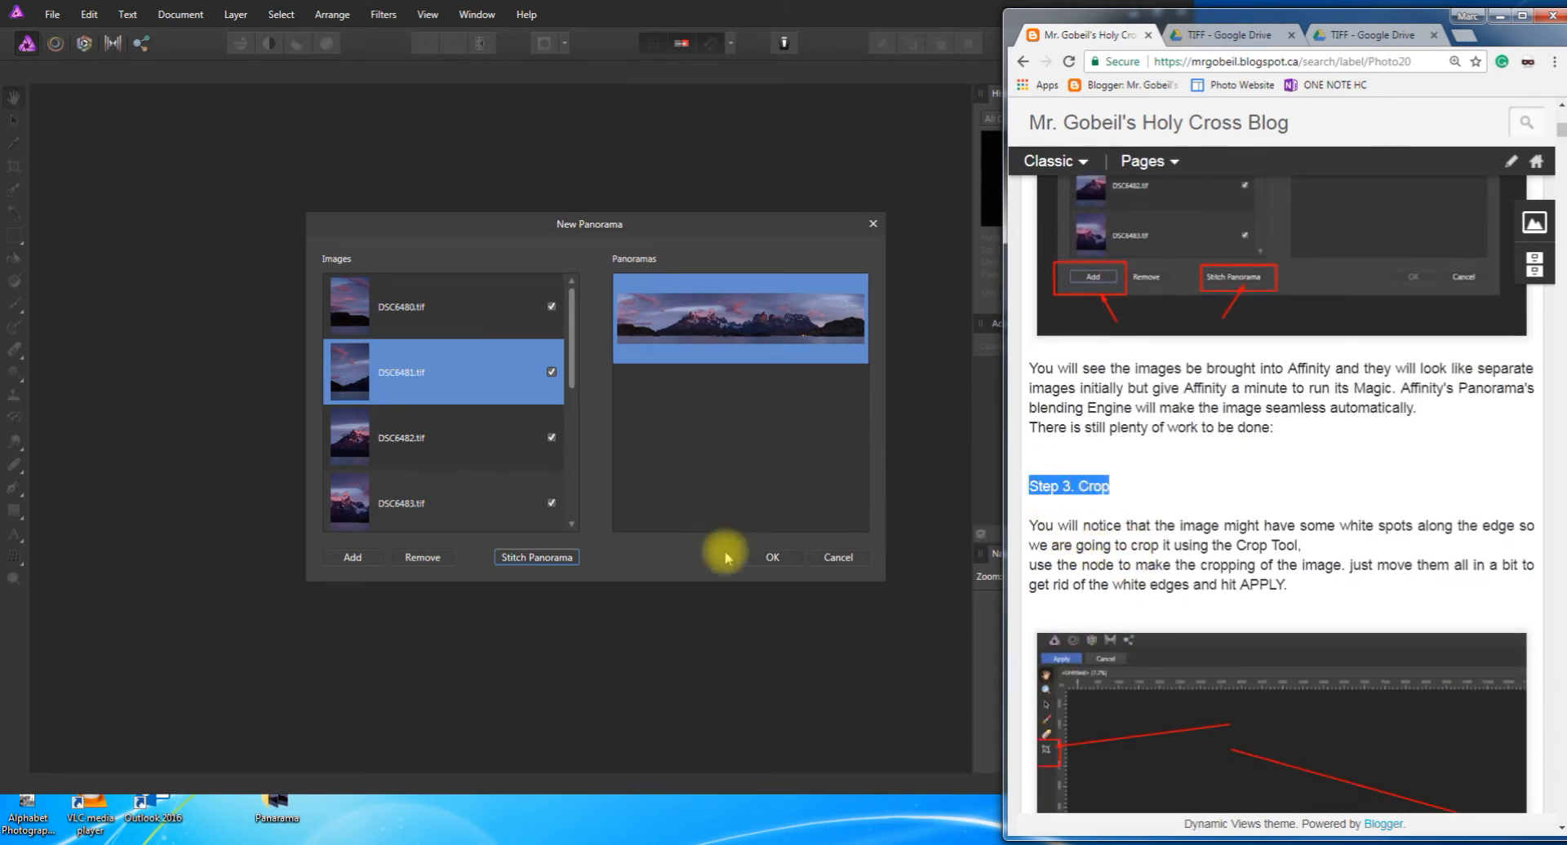
{"action": "left_click", "coordinate": [772, 558]}
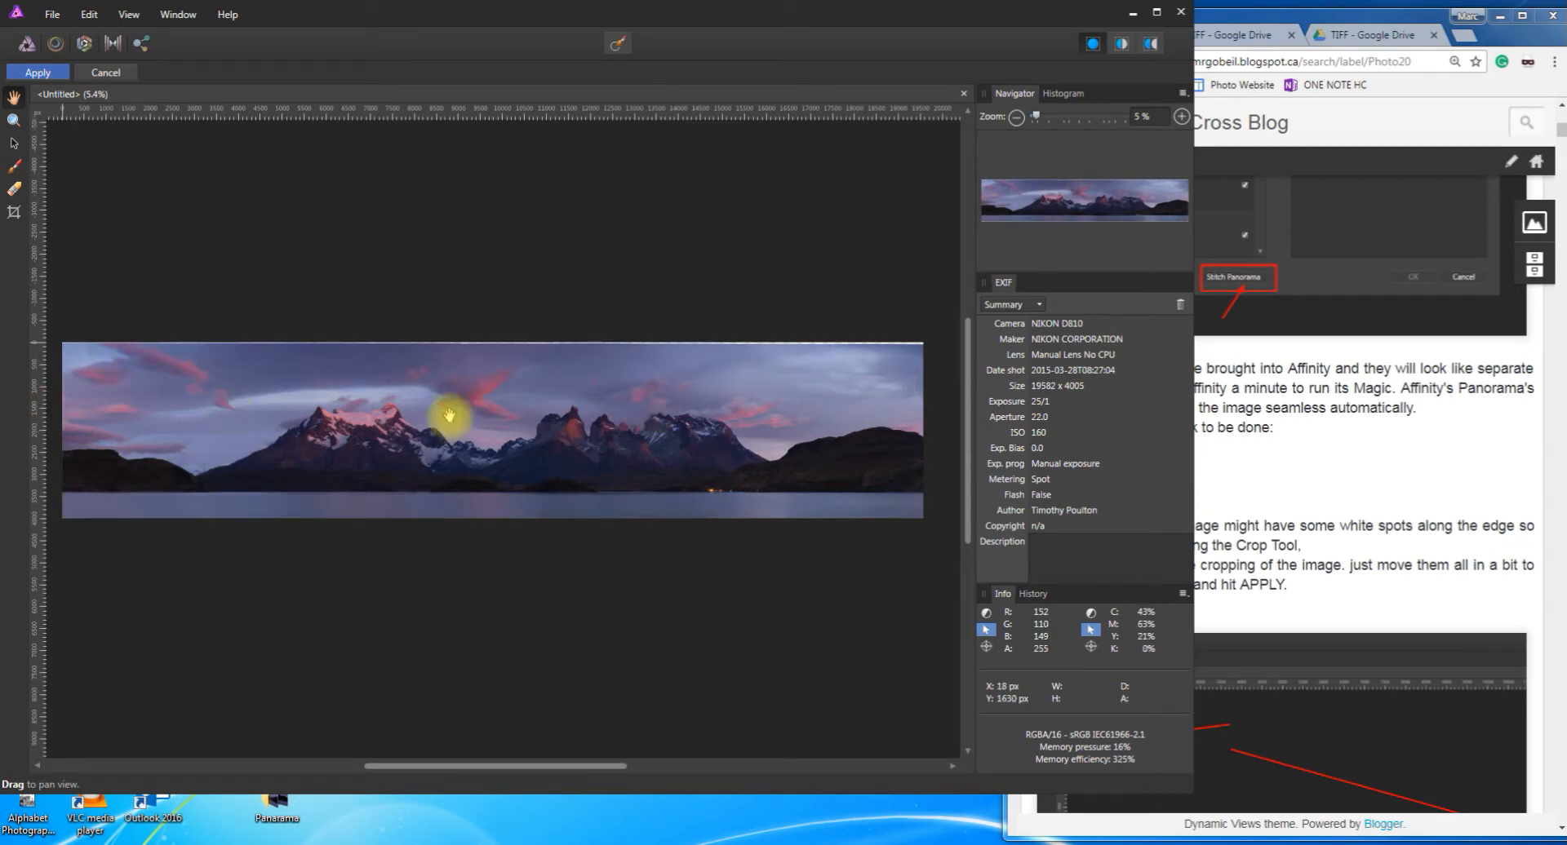
Open the screenshot from the assignment's Step 3 Crop section and enlarge it to examine the Crop tool's location
{"action": "left_click", "coordinate": [1322, 622]}
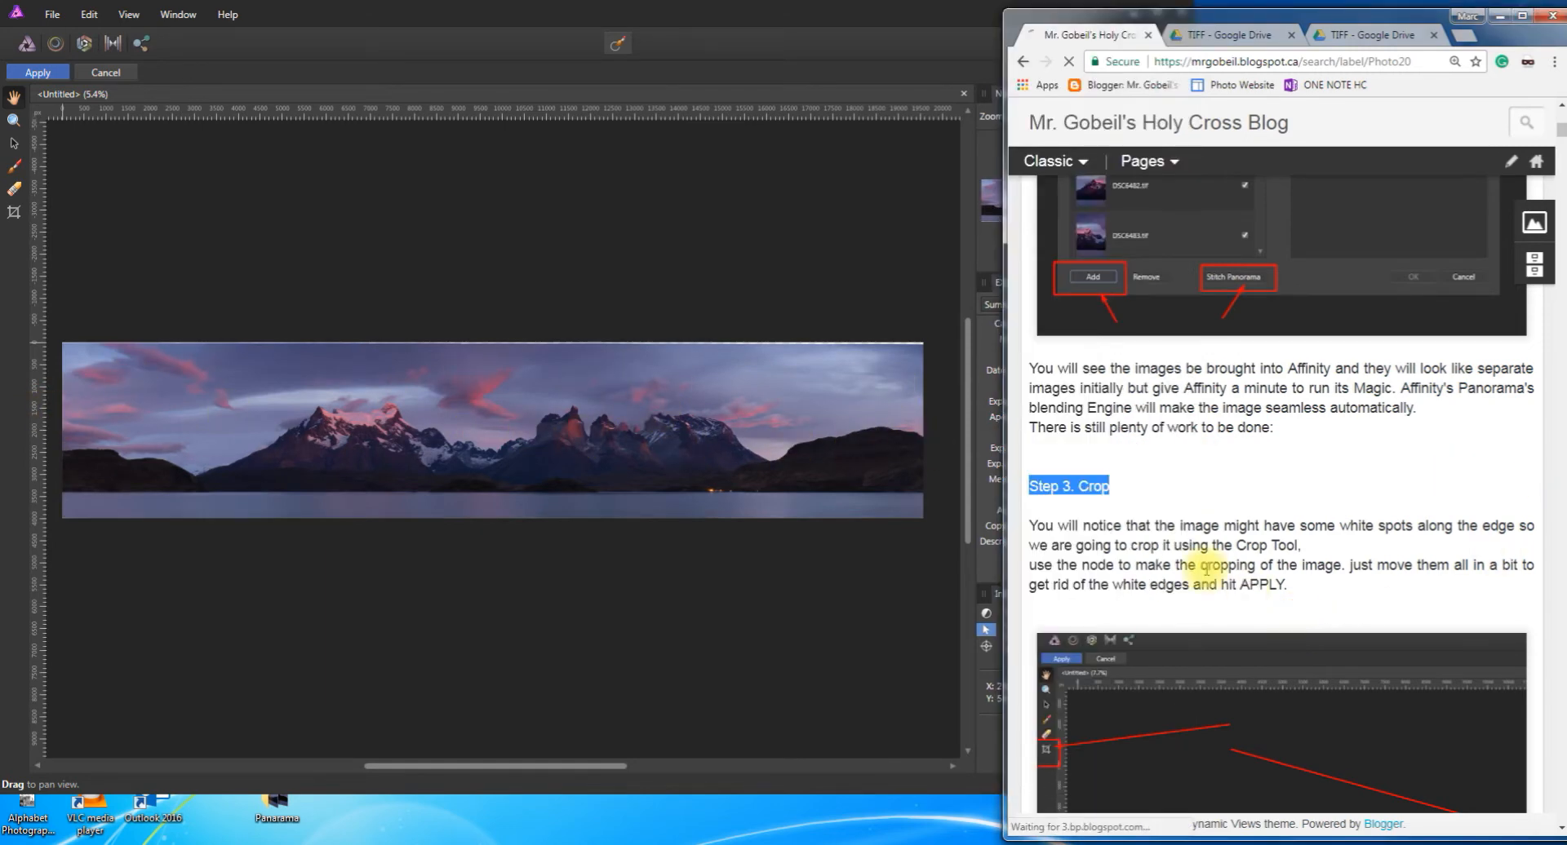
{"action": "left_click", "coordinate": [1113, 557]}
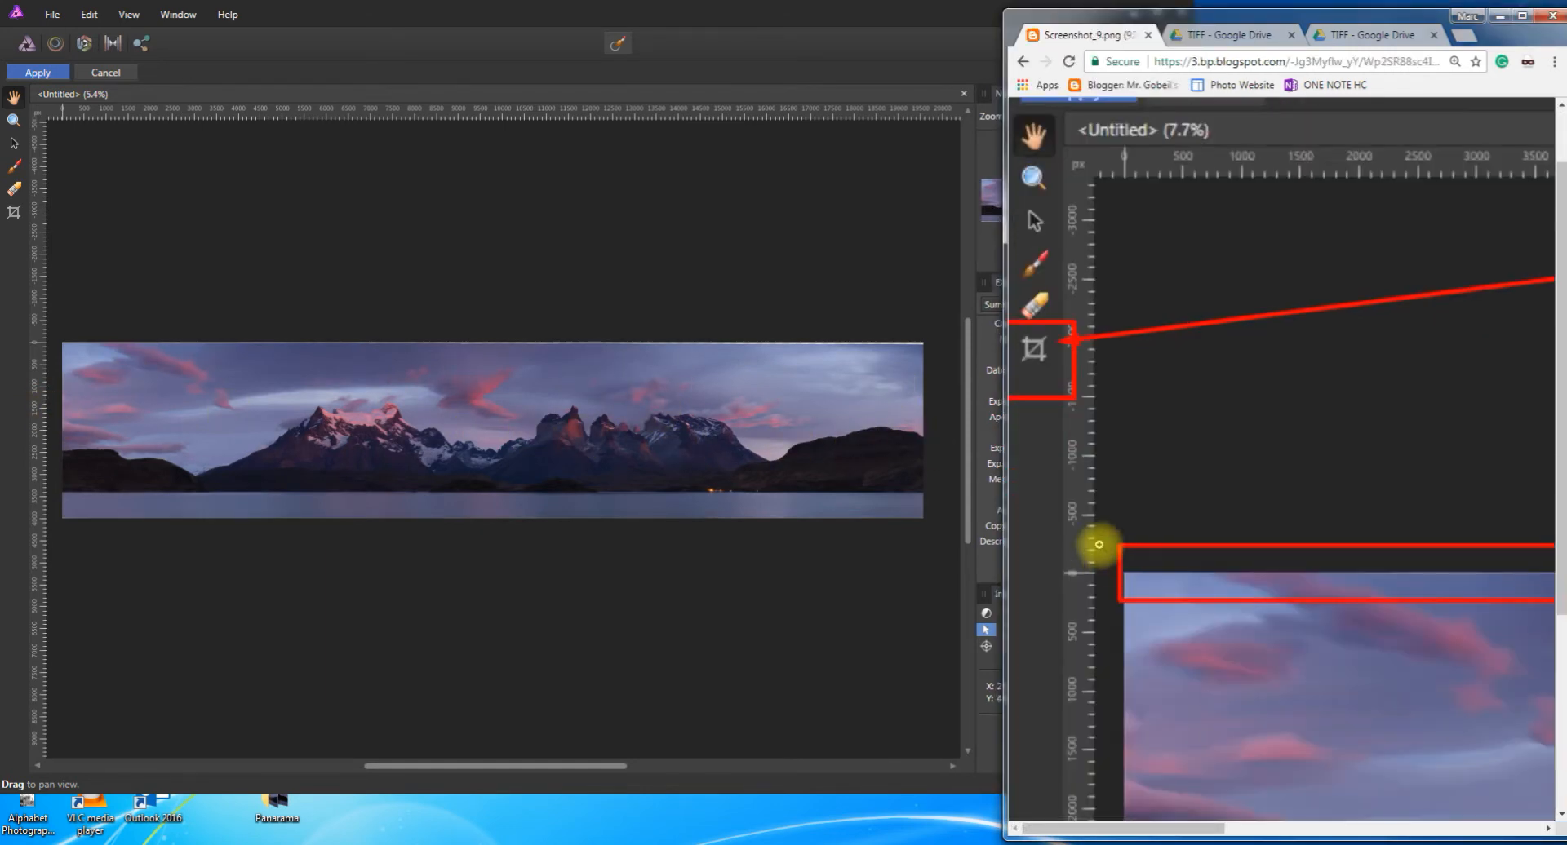
Return to the blog's panorama assignment and reread the Step 3 Crop instructions and their screenshot
{"action": "left_click", "coordinate": [1023, 61]}
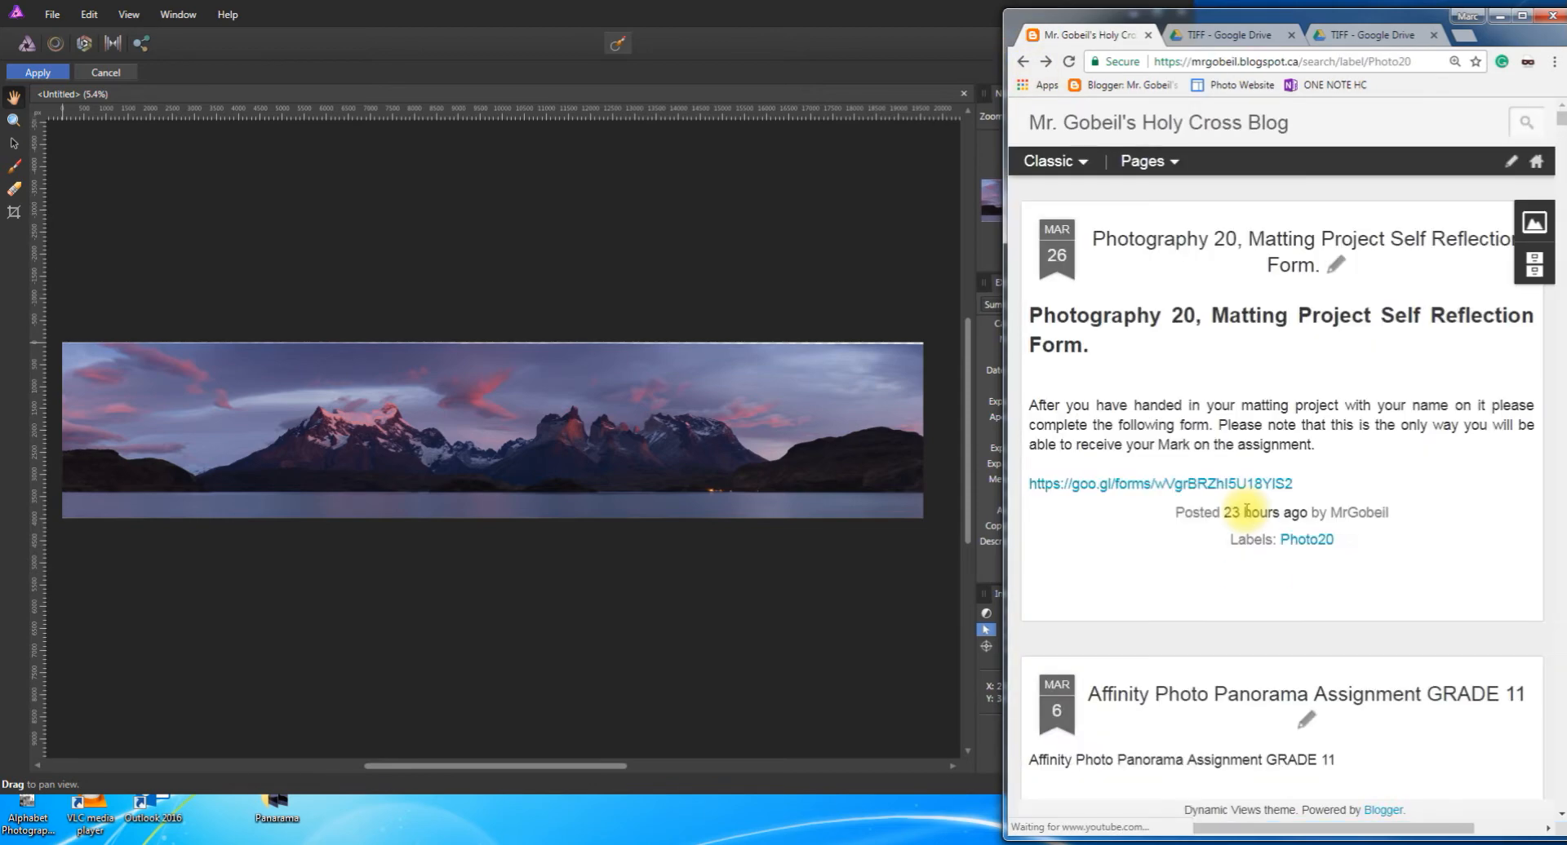
{"action": "scroll", "coordinate": [1243, 522], "scroll_direction": "down", "scroll_amount": 4}
{"action": "scroll", "coordinate": [1243, 516], "scroll_direction": "down", "scroll_amount": 10}
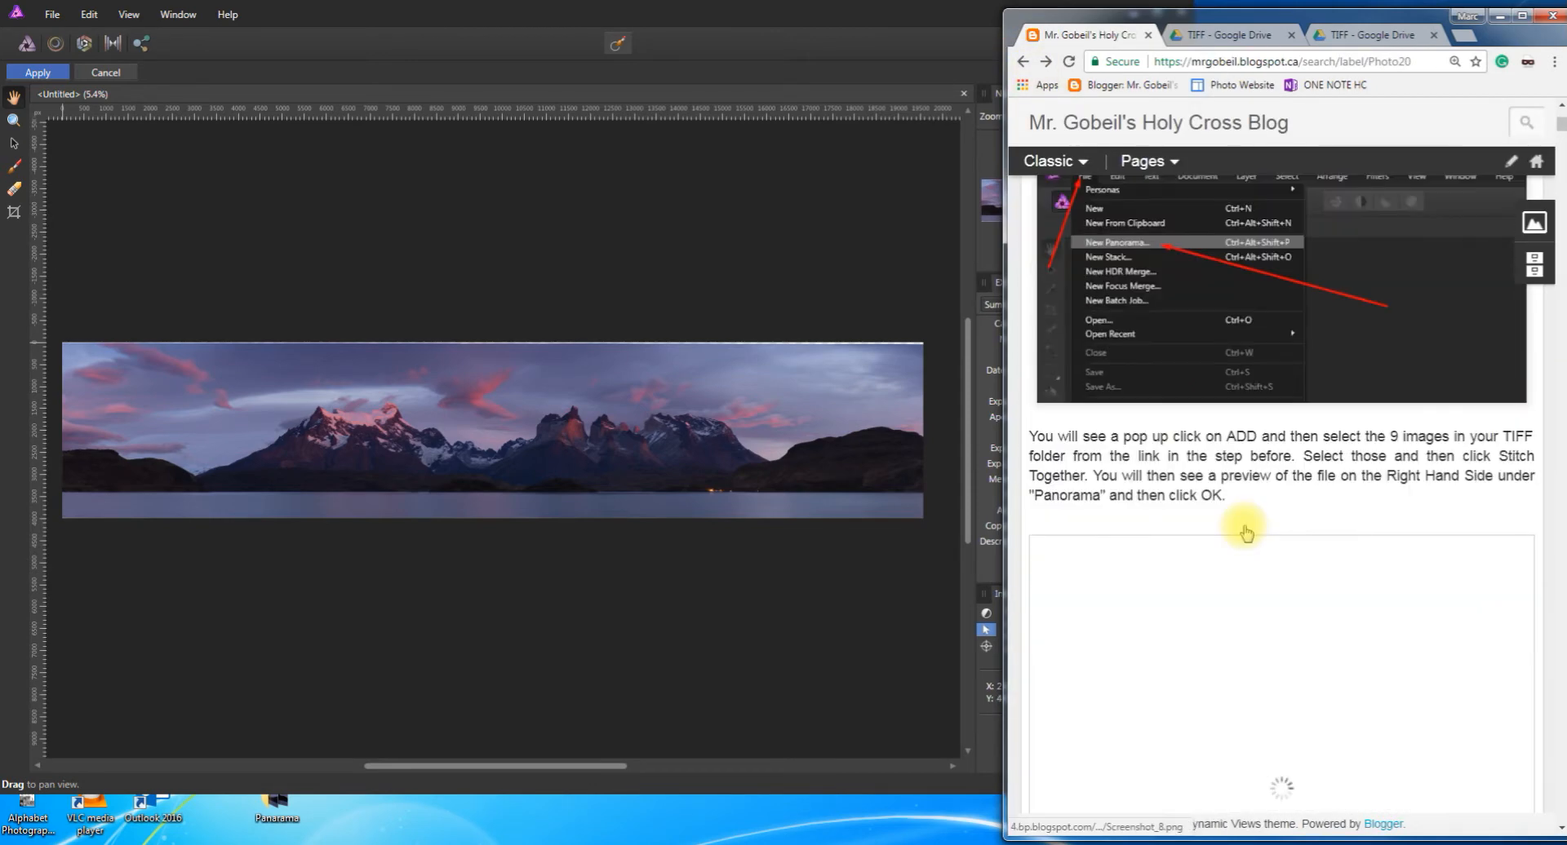
{"action": "scroll", "coordinate": [1243, 535], "scroll_direction": "down", "scroll_amount": 3}
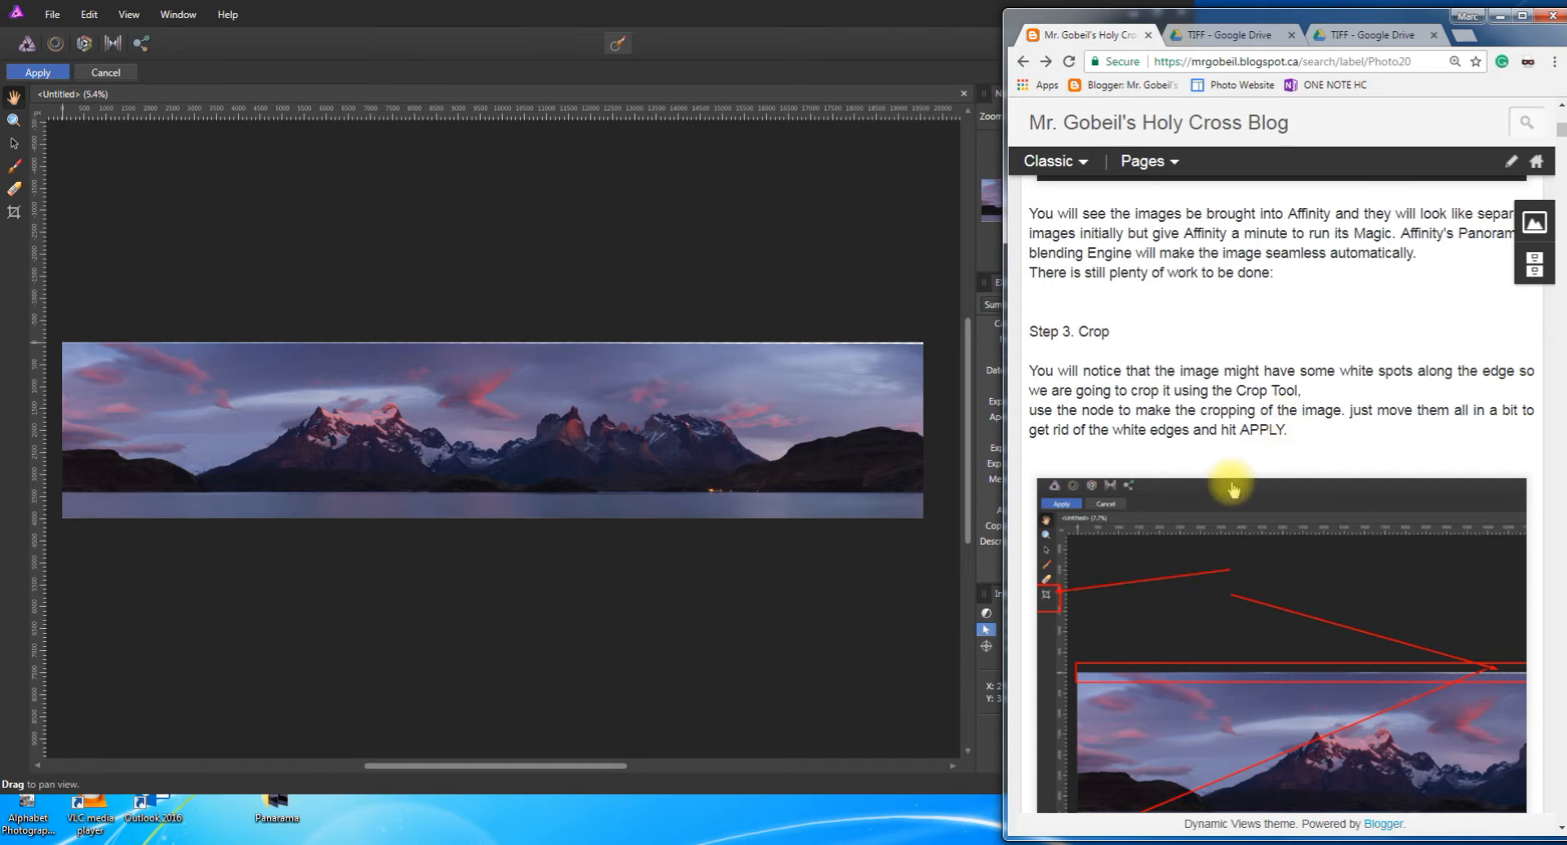
{"action": "scroll", "coordinate": [1231, 488], "scroll_direction": "down", "scroll_amount": 1}
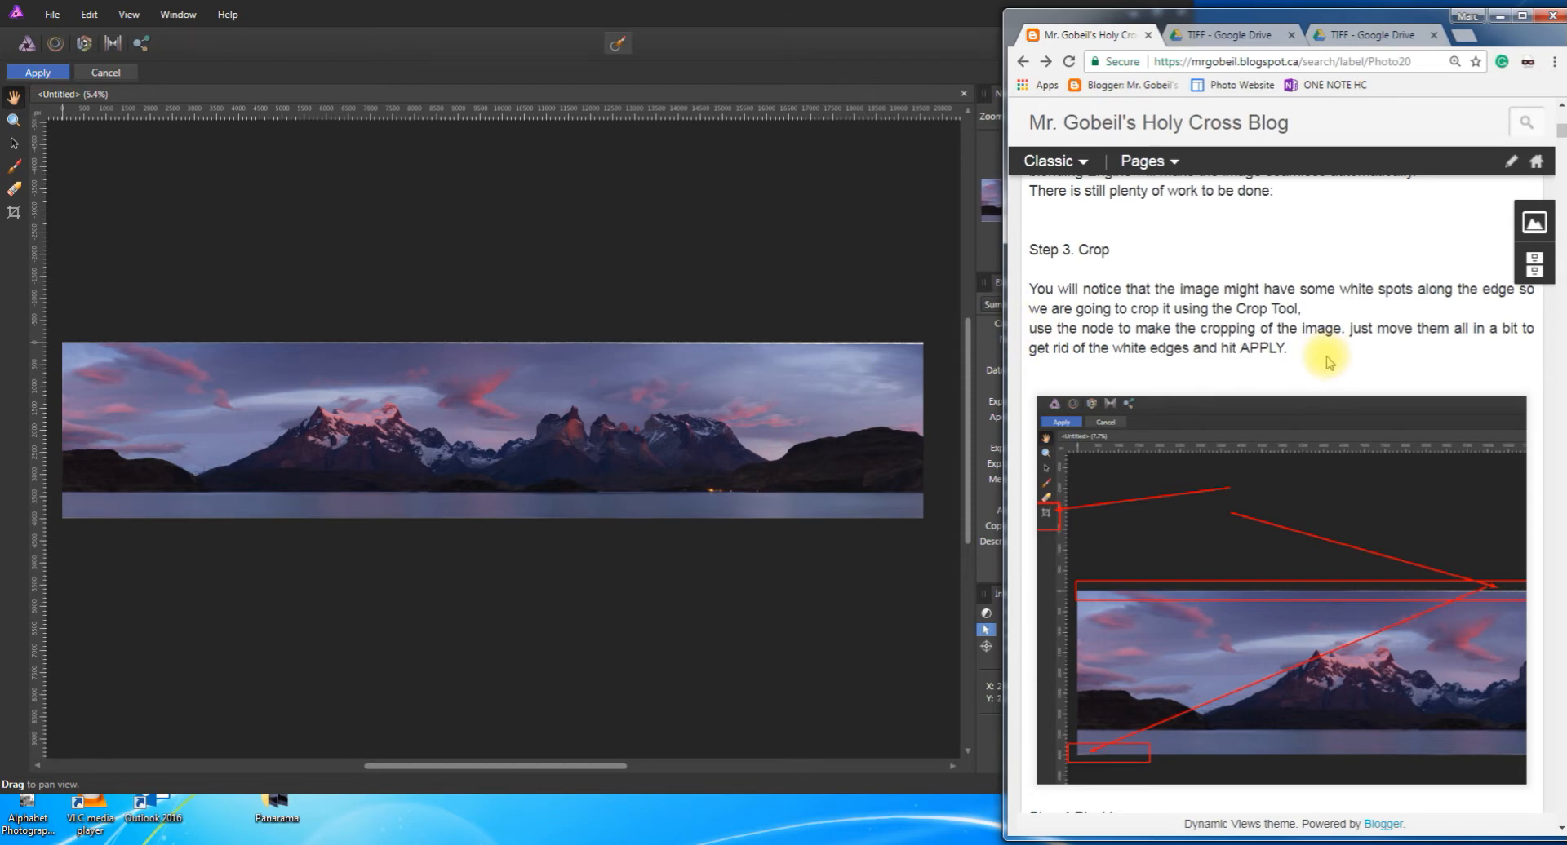
{"action": "scroll", "coordinate": [1330, 360], "scroll_direction": "down", "scroll_amount": 3}
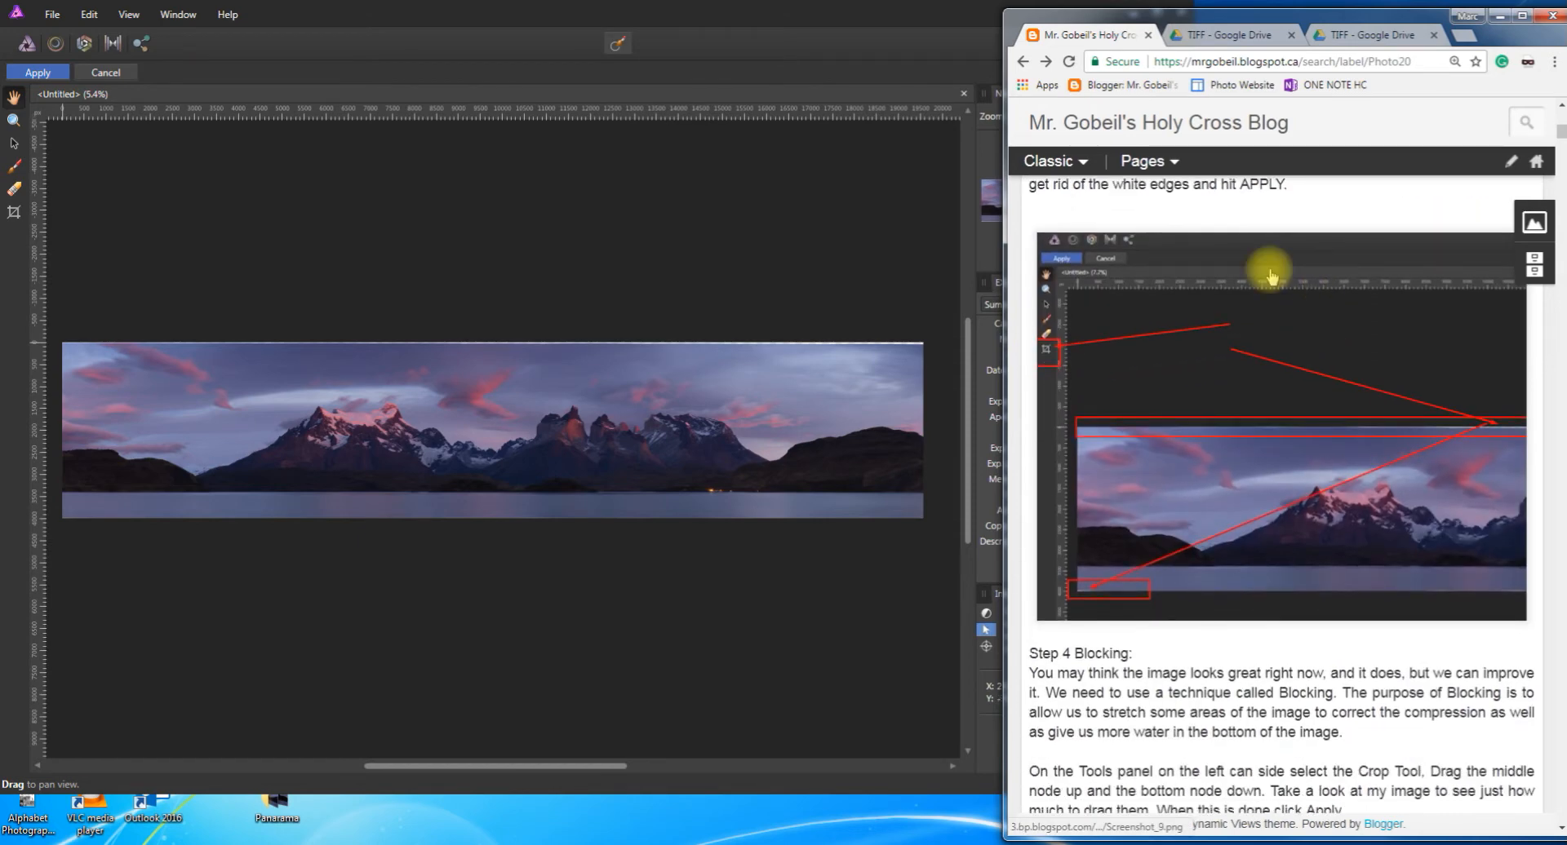
With the Crop tool, lower the crop's upper edge past the white strip, to a crop size of about 19582 × 3955 px
{"action": "left_click", "coordinate": [13, 211]}
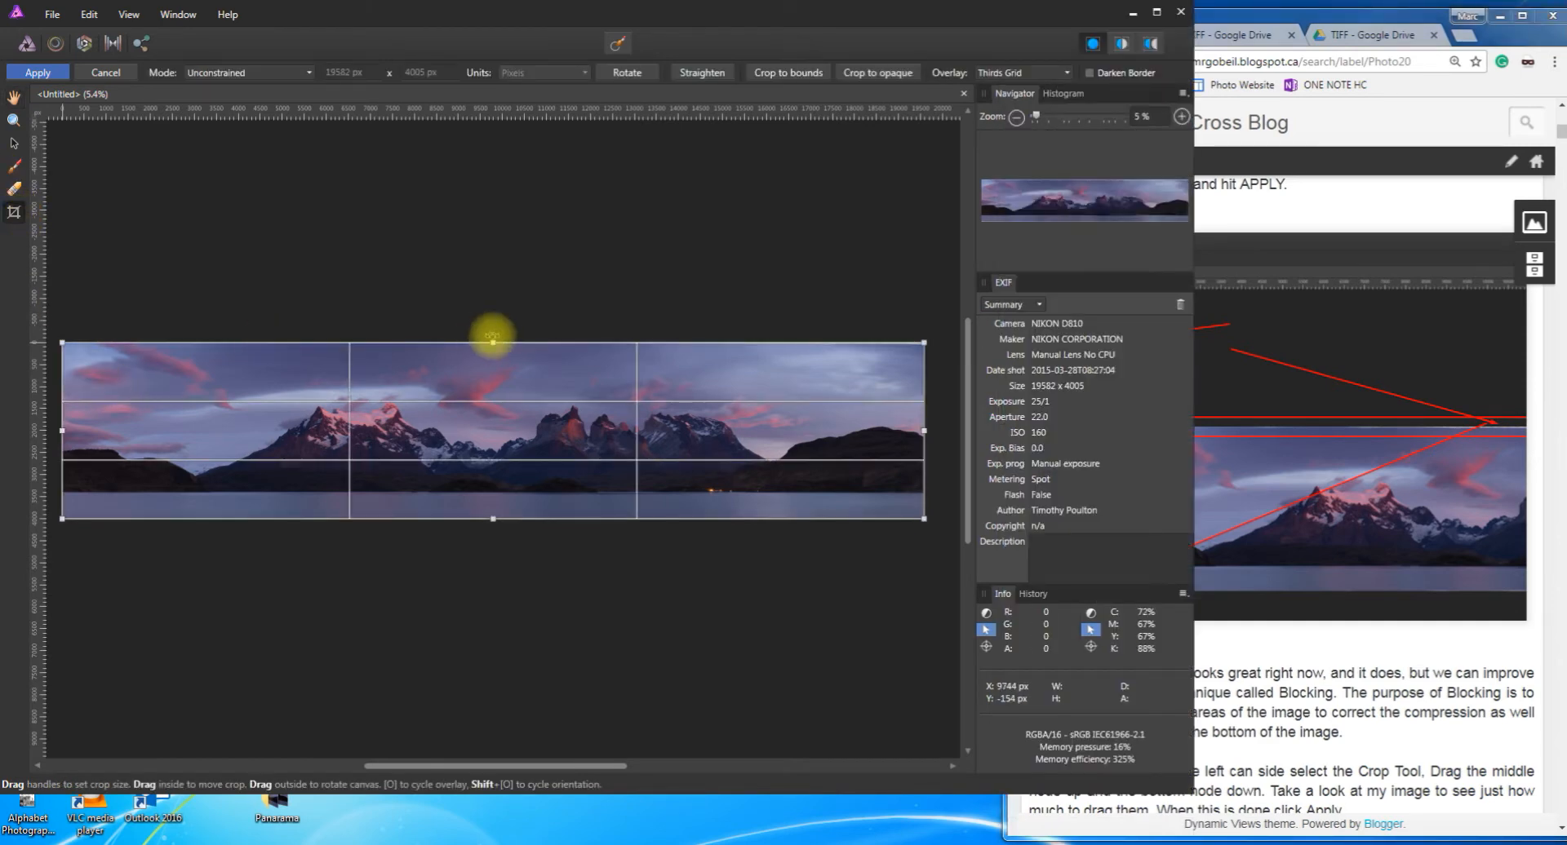
{"action": "mouse_move", "coordinate": [493, 342]}
{"action": "left_mouse_down"}
{"action": "mouse_move", "coordinate": [493, 373]}
{"action": "mouse_move", "coordinate": [496, 344]}
{"action": "left_mouse_up"}
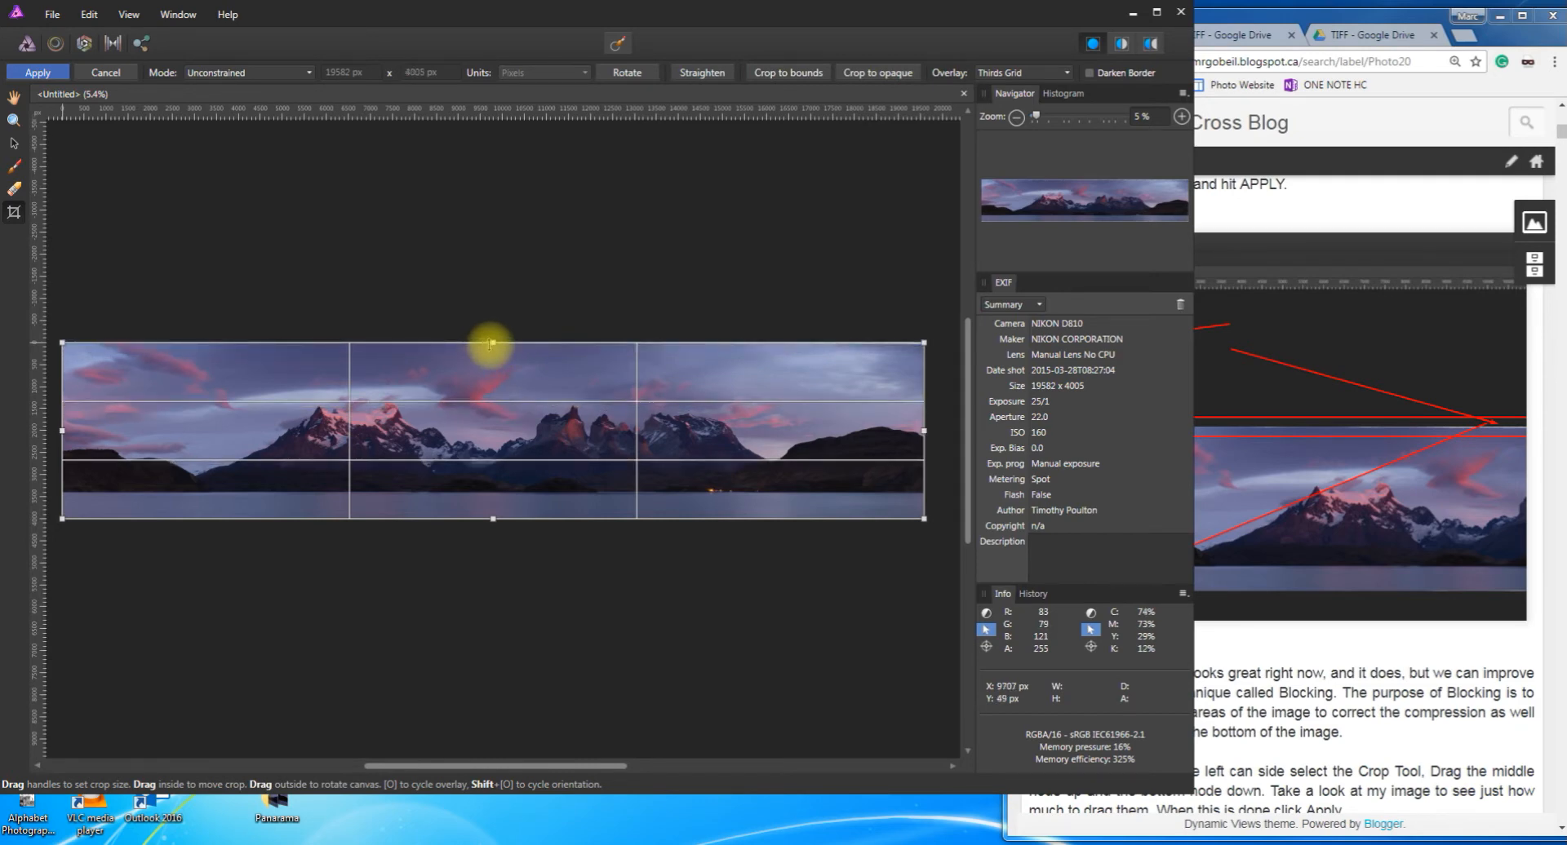
{"action": "key", "text": "ctrl+equal"}
{"action": "key", "text": "ctrl+equal"}
{"action": "key", "text": "ctrl+equal"}
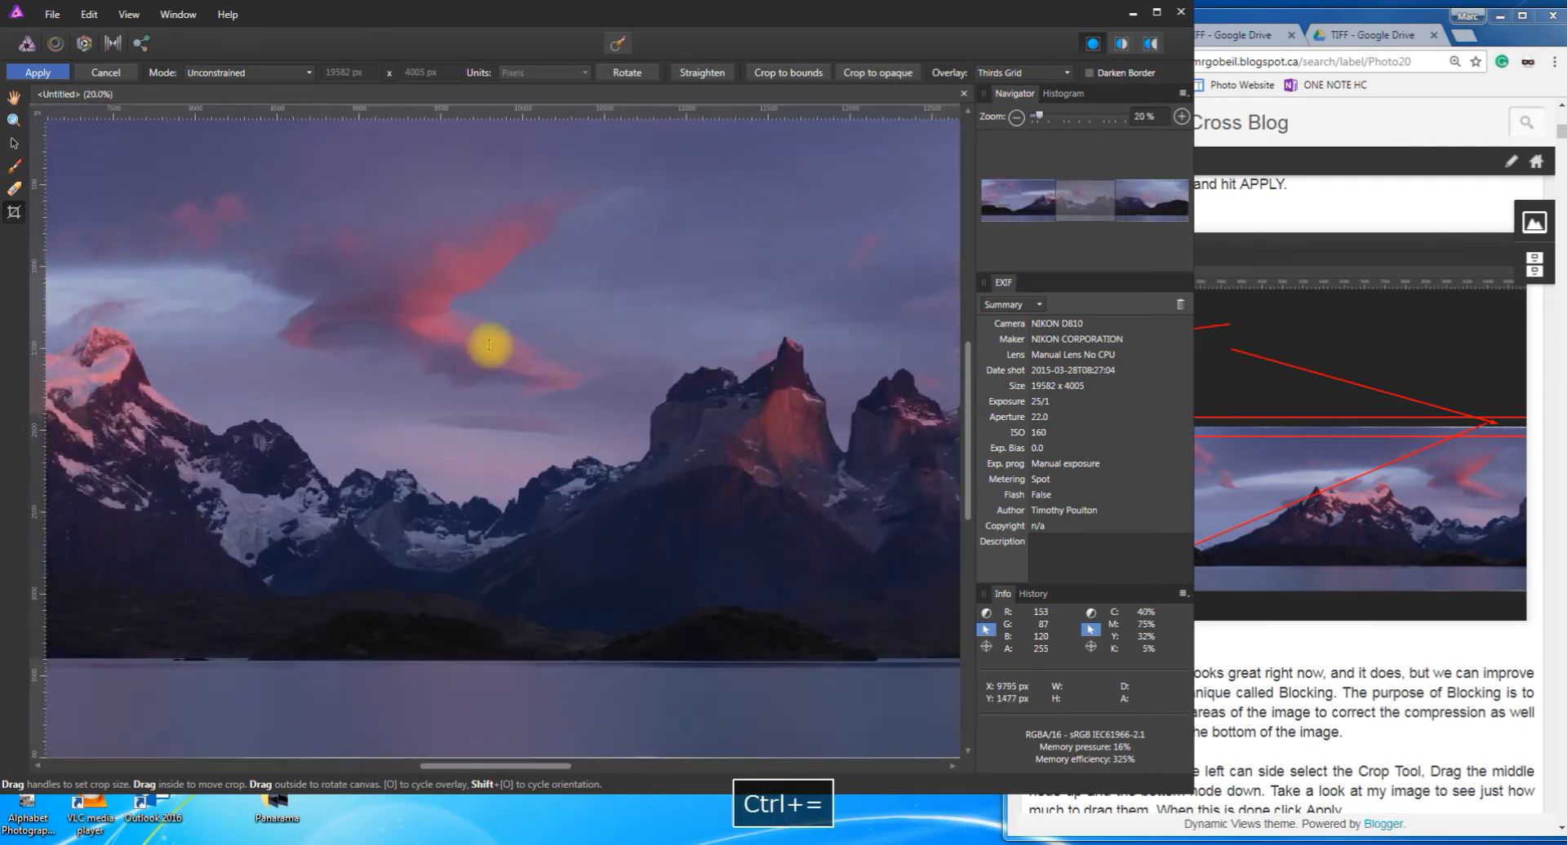
{"action": "scroll", "coordinate": [488, 345], "scroll_direction": "up", "scroll_amount": 3}
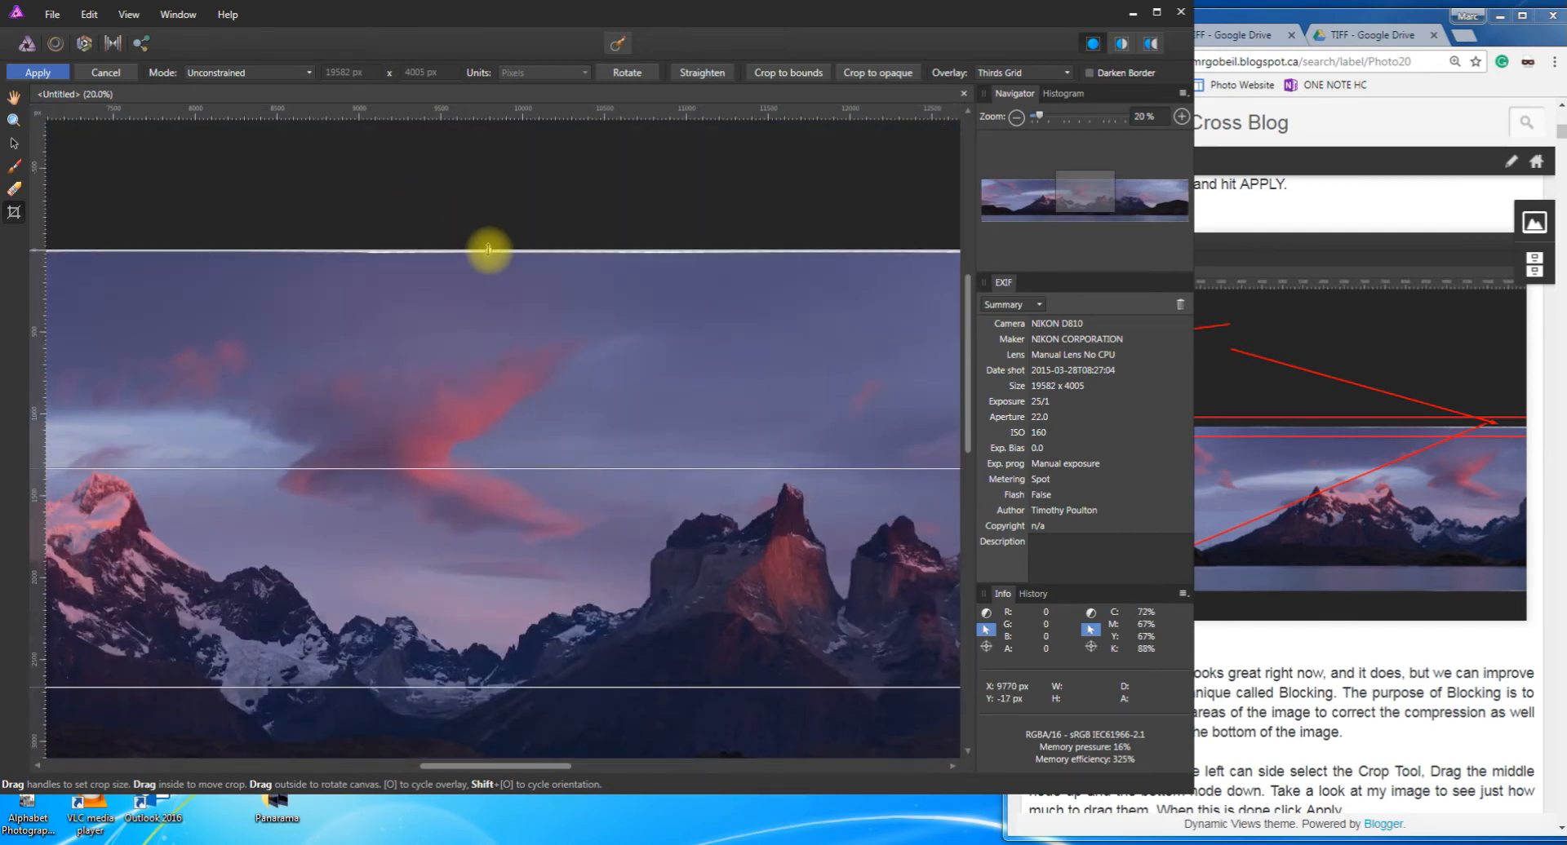
{"action": "left_click_drag", "start_coordinate": [489, 250], "coordinate": [497, 258]}
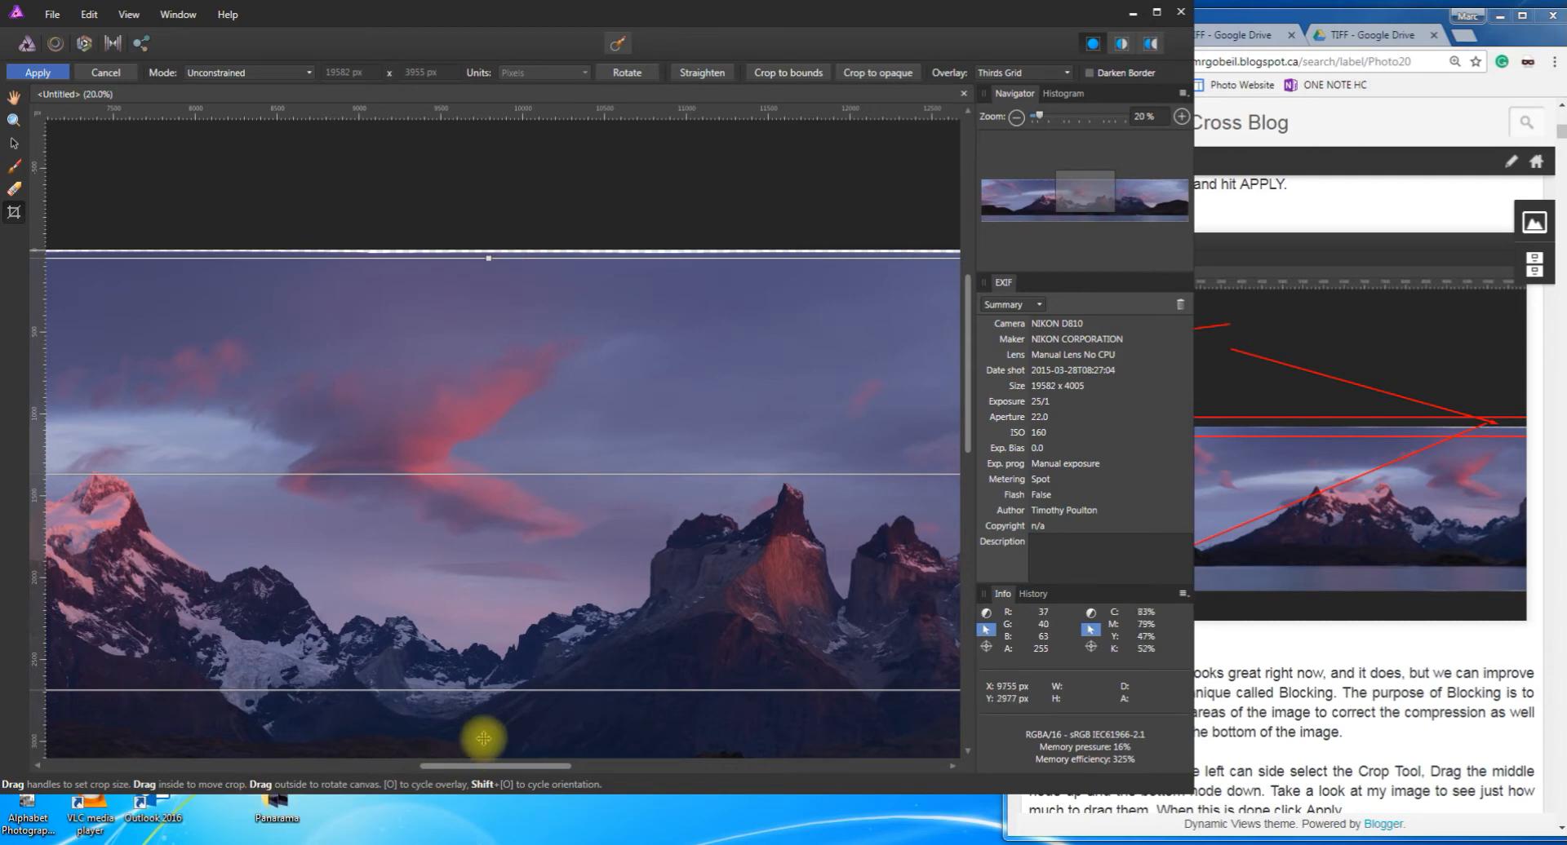
Check the crop boundary at the panorama's right-hand end and lower edge, and apply the crop
{"action": "left_click_drag", "start_coordinate": [490, 766], "coordinate": [761, 766]}
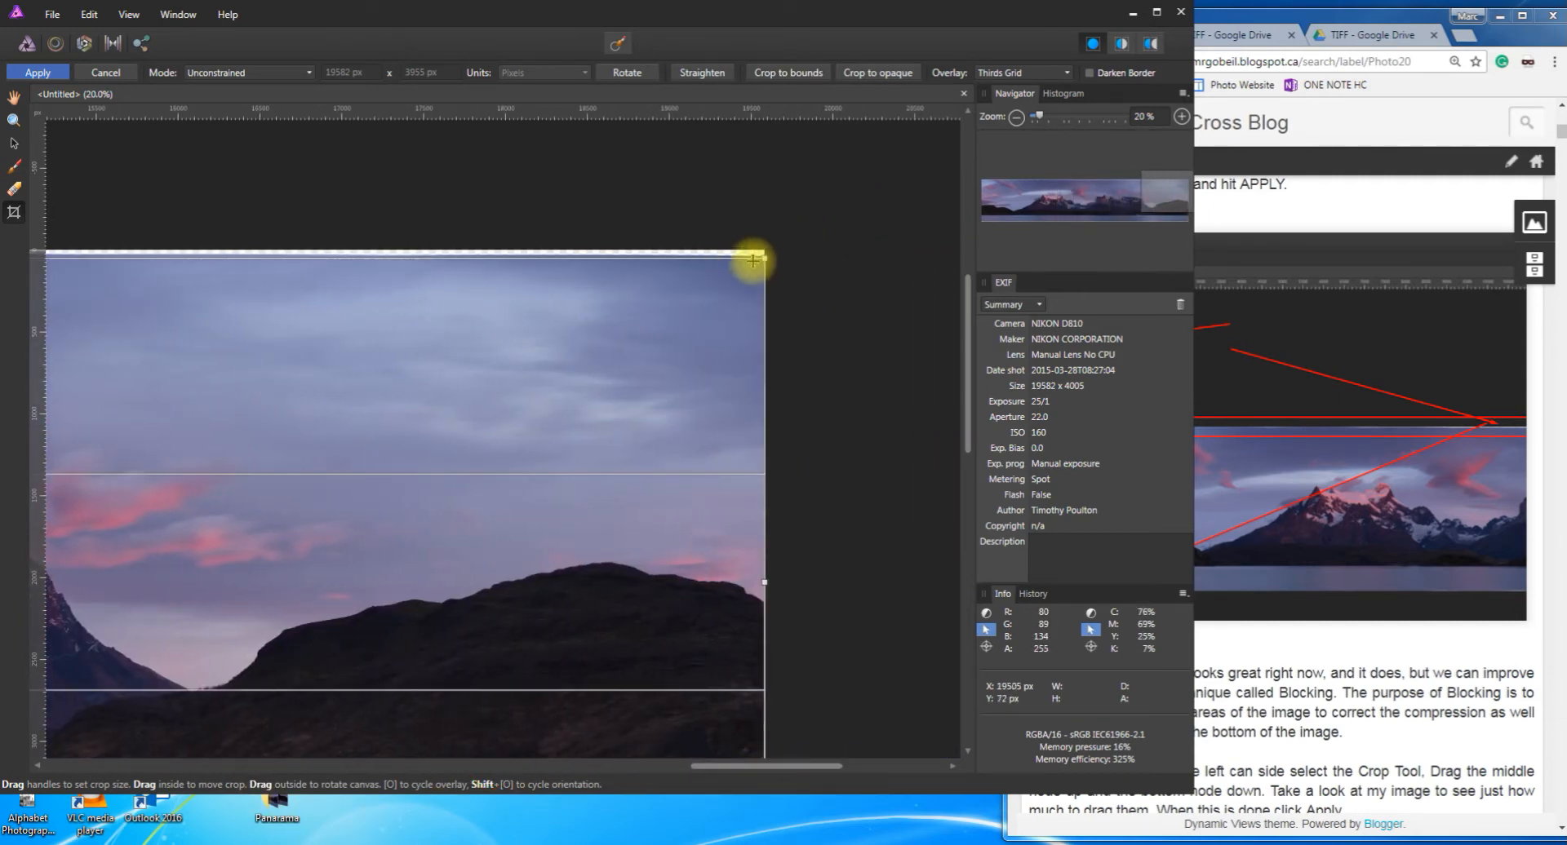
{"action": "scroll", "coordinate": [602, 649], "scroll_direction": "down", "scroll_amount": 5}
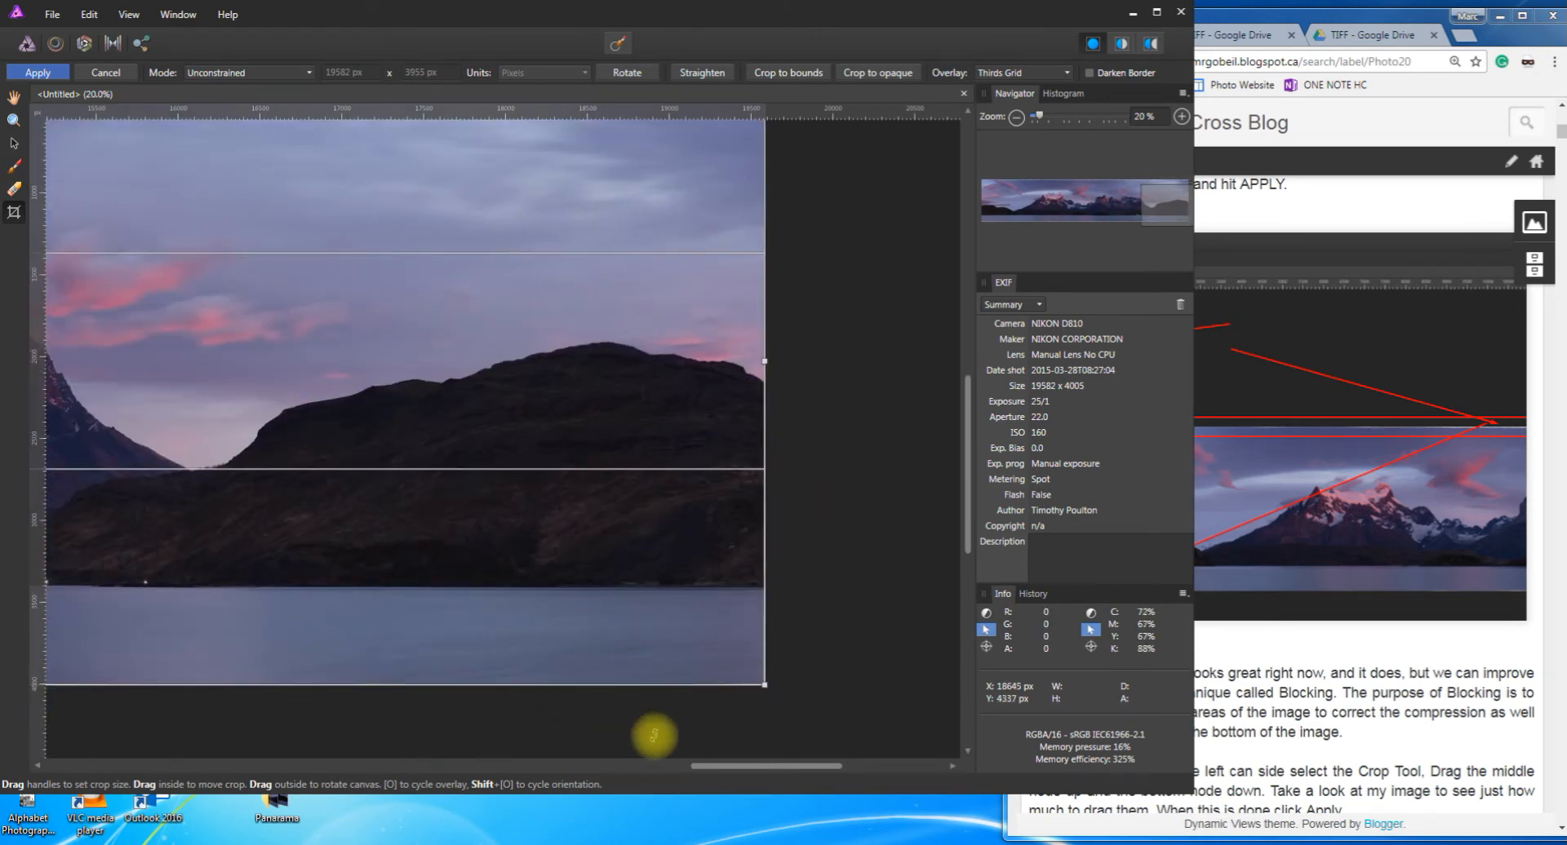
{"action": "scroll", "coordinate": [674, 687], "scroll_direction": "up", "scroll_amount": 3}
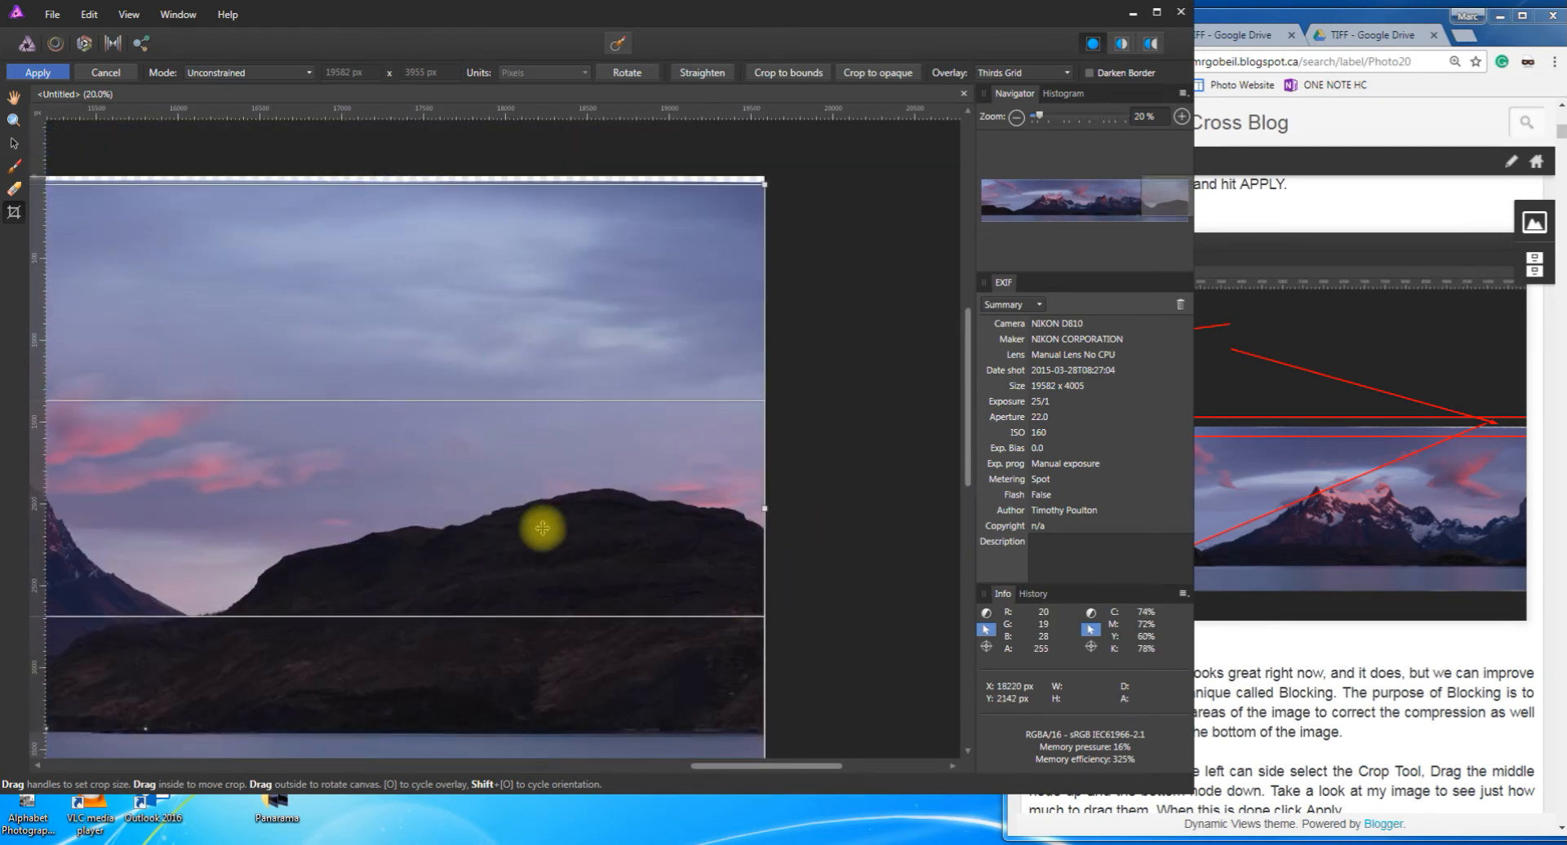
{"action": "key", "text": "ctrl+minus"}
{"action": "key", "text": "ctrl+minus"}
{"action": "key", "text": "ctrl+minus"}
{"action": "key", "text": "ctrl+minus"}
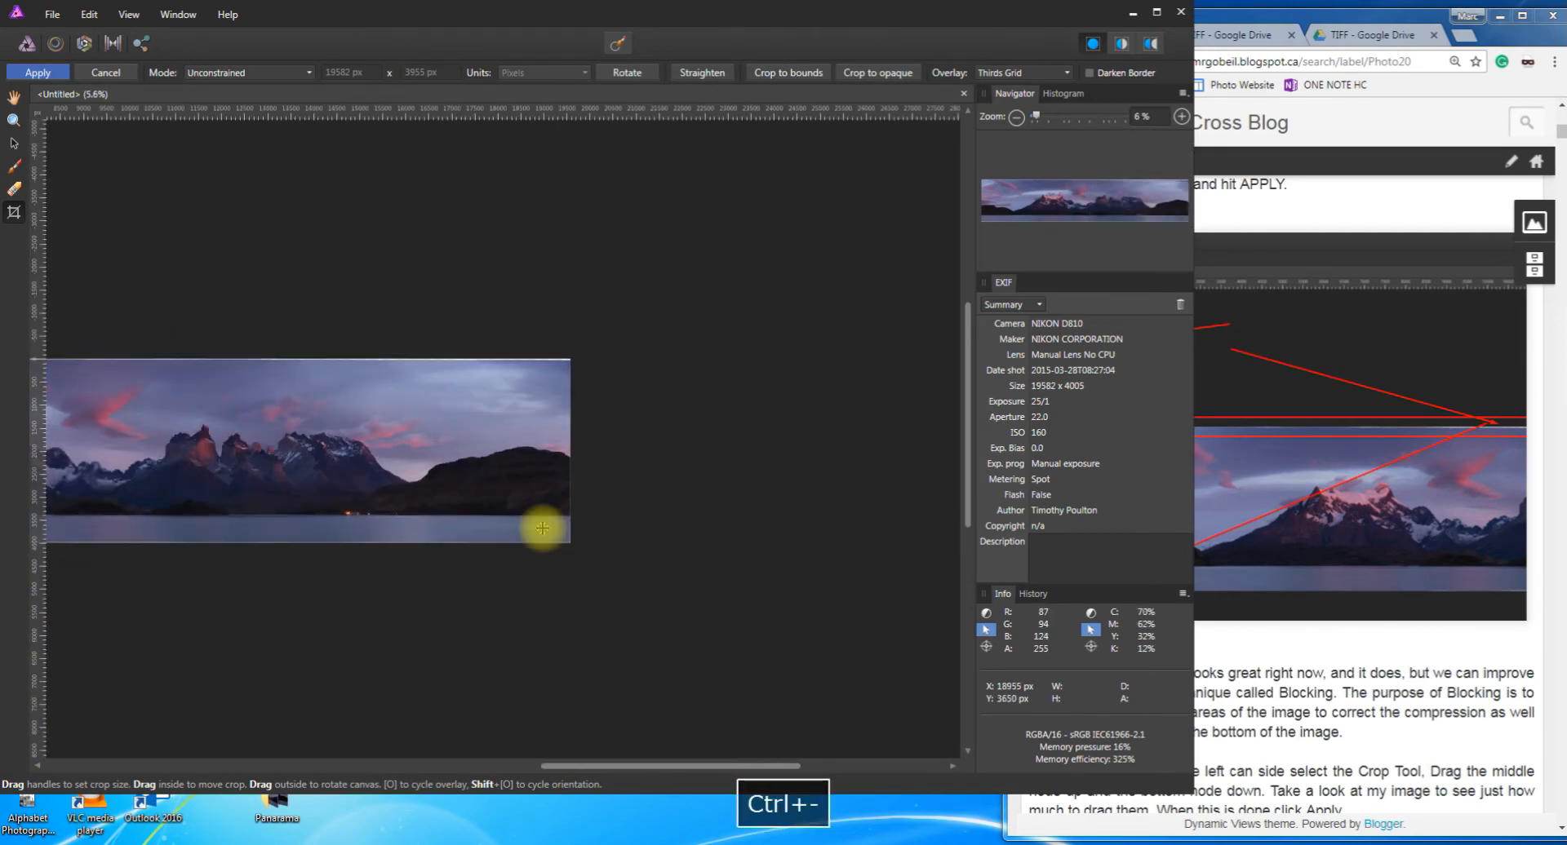
{"action": "scroll", "coordinate": [212, 408], "scroll_direction": "up", "scroll_amount": 2}
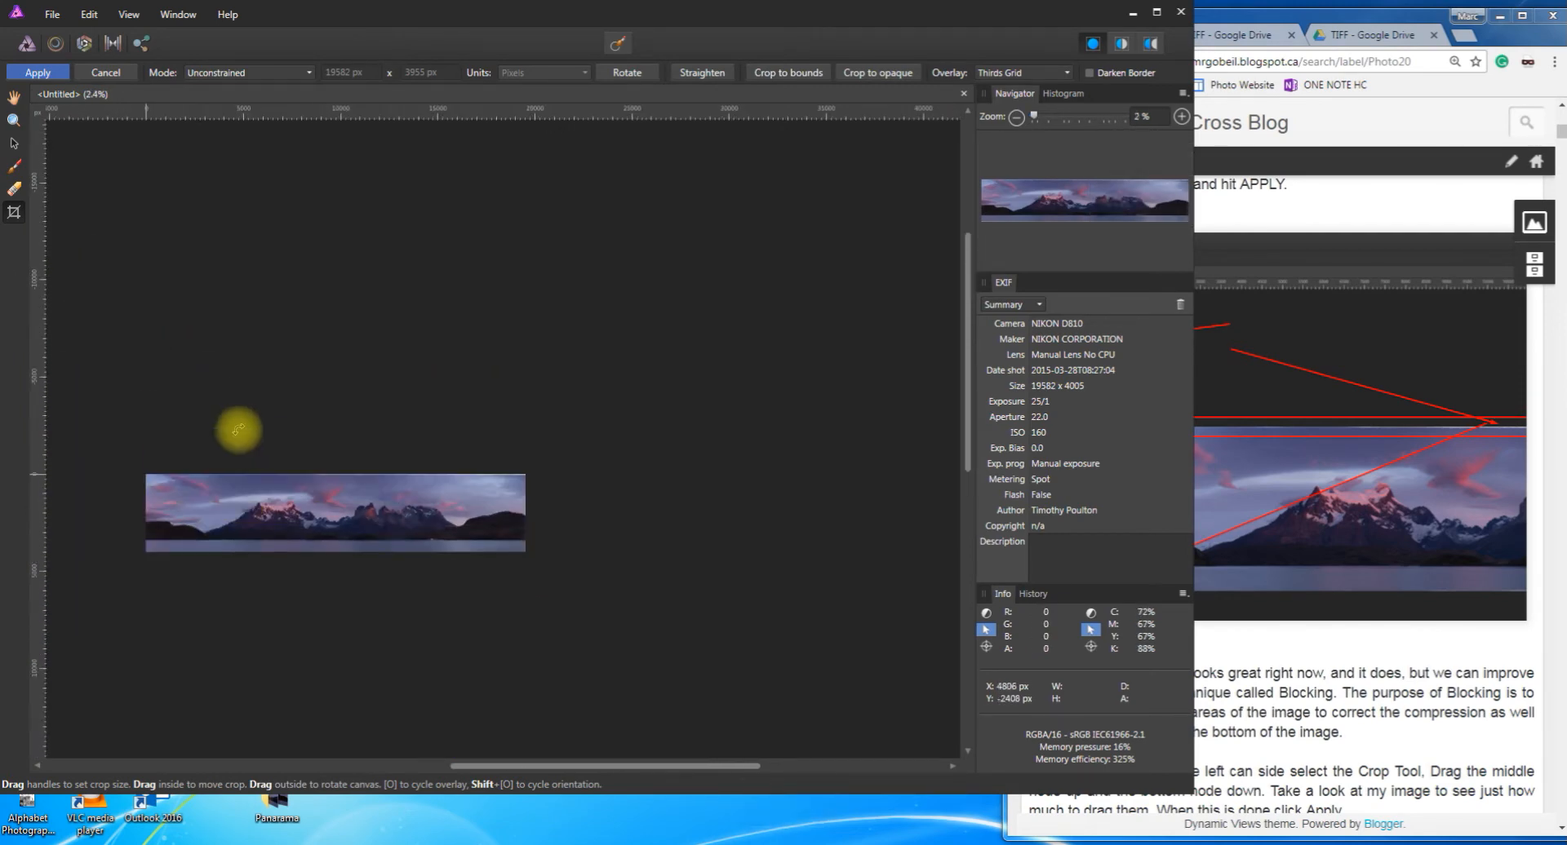
{"action": "scroll", "coordinate": [203, 506], "scroll_direction": "up", "scroll_amount": 5, "text": "ctrl"}
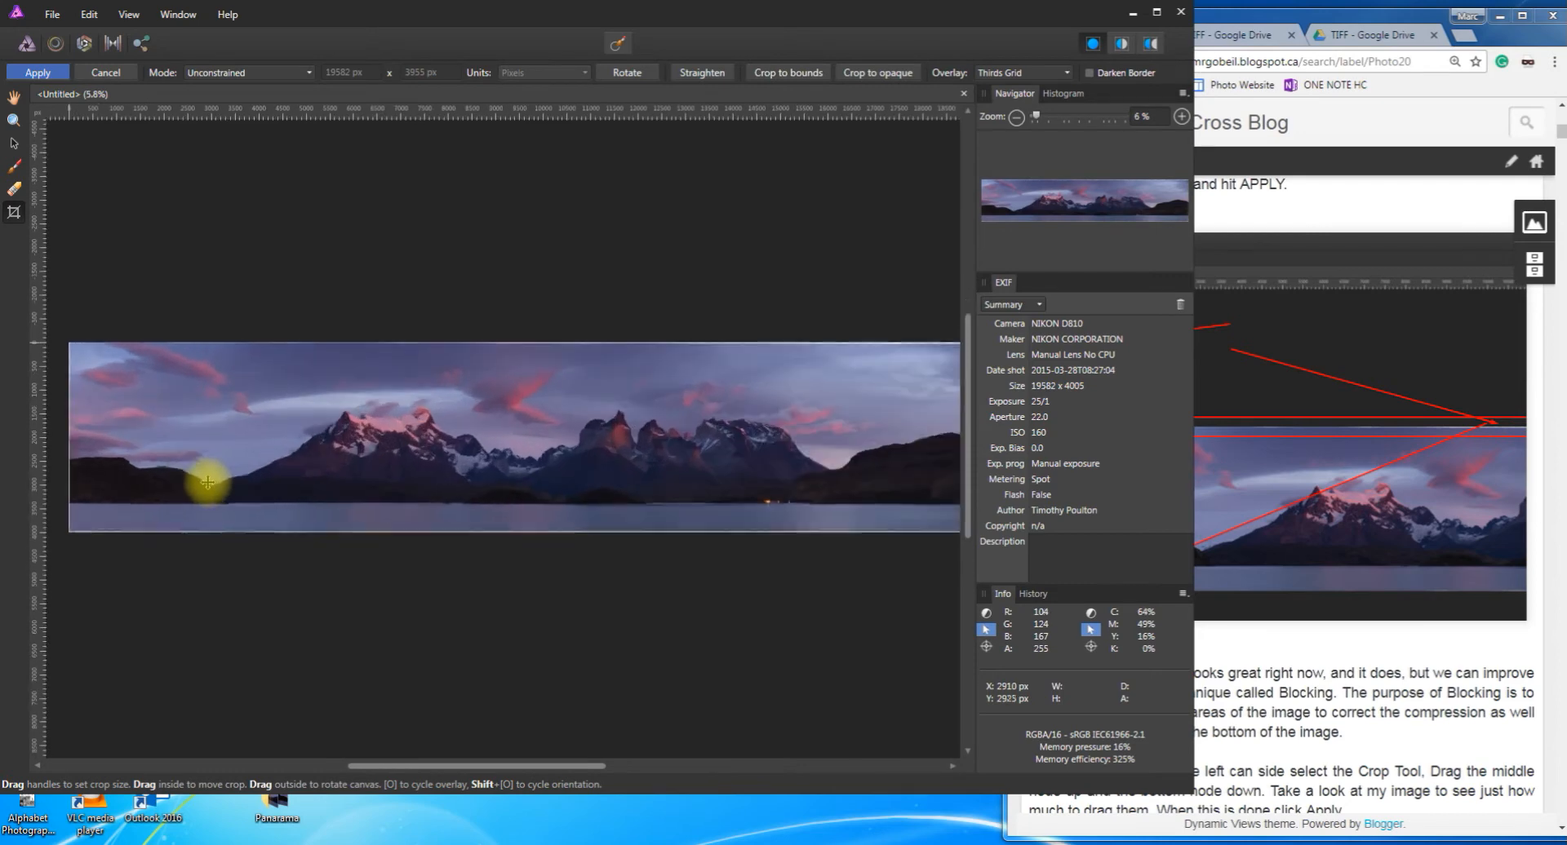
{"action": "left_click", "coordinate": [43, 73]}
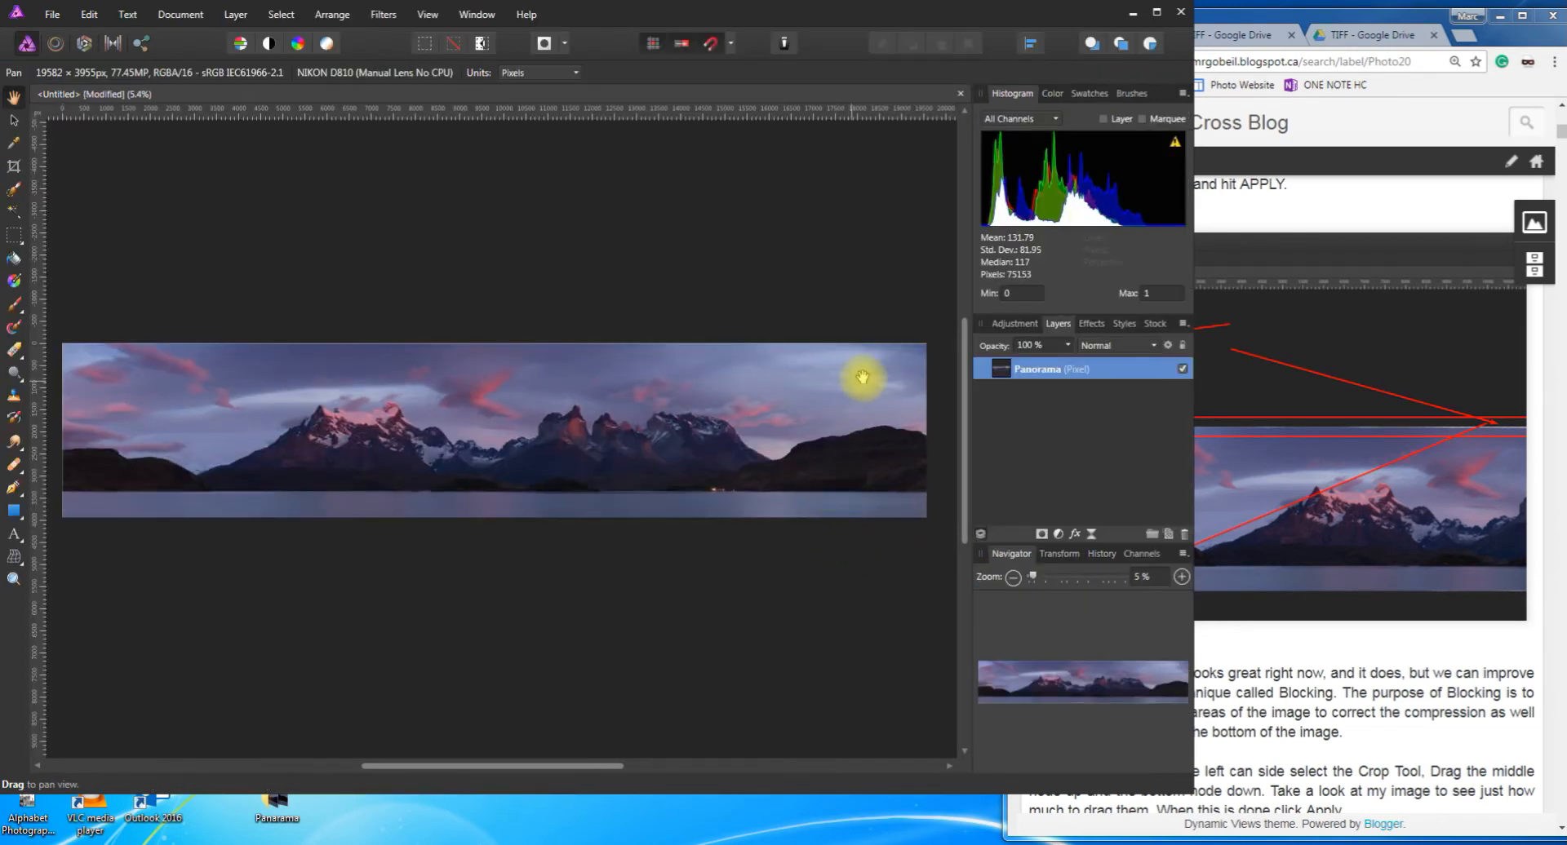
Inspect the cropped panorama's upper edge up close for leftover white areas, and return to an overview of the whole image
{"action": "left_click_drag", "start_coordinate": [865, 367], "coordinate": [871, 399]}
{"action": "scroll", "coordinate": [871, 399], "scroll_direction": "up", "scroll_amount": 5}
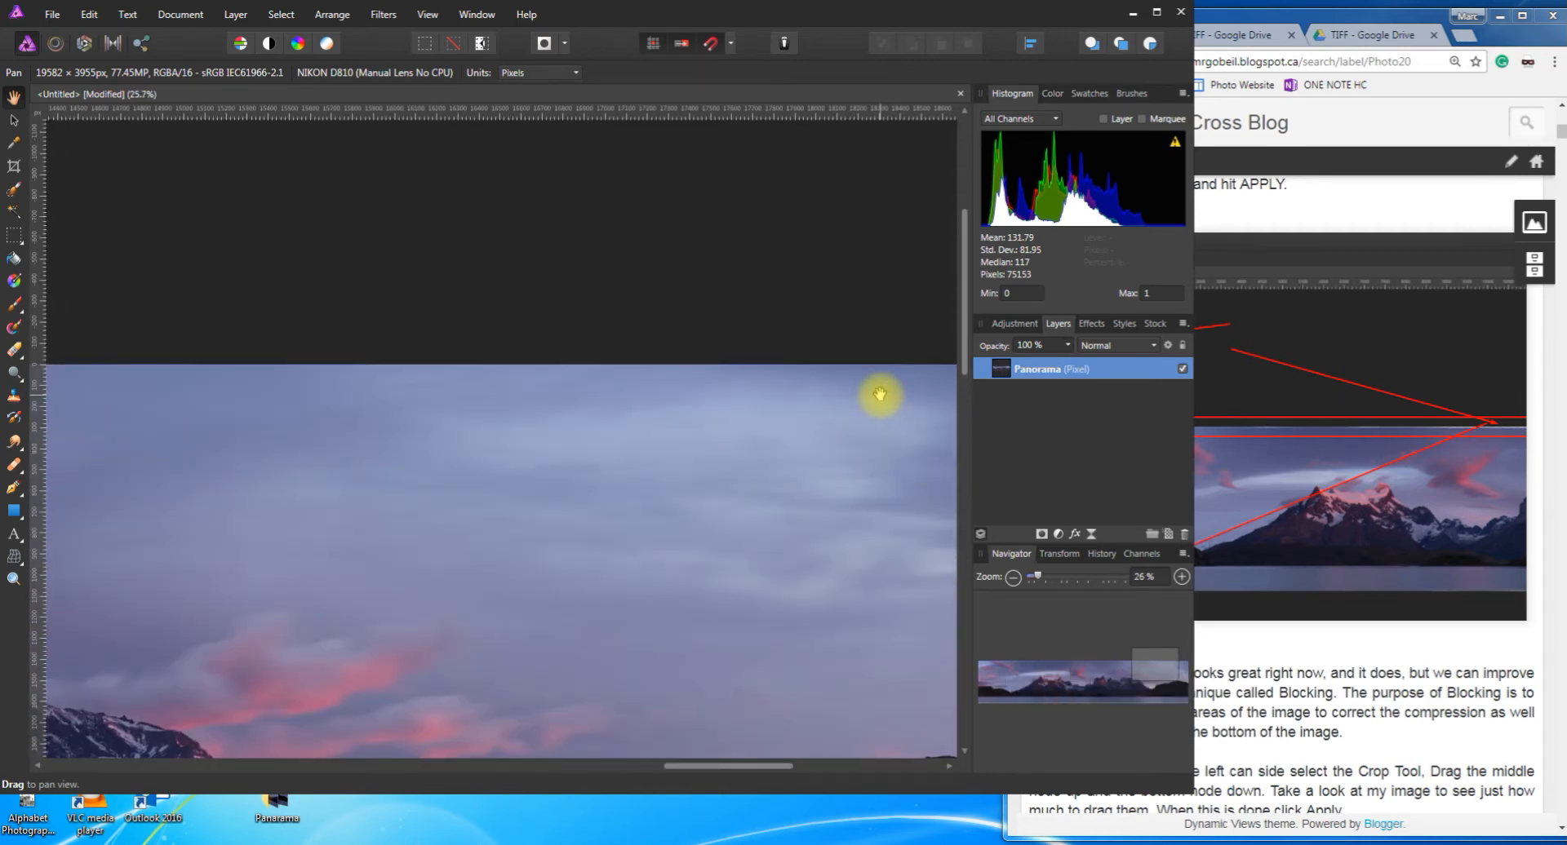
{"action": "scroll", "coordinate": [879, 395], "scroll_direction": "down", "scroll_amount": 4}
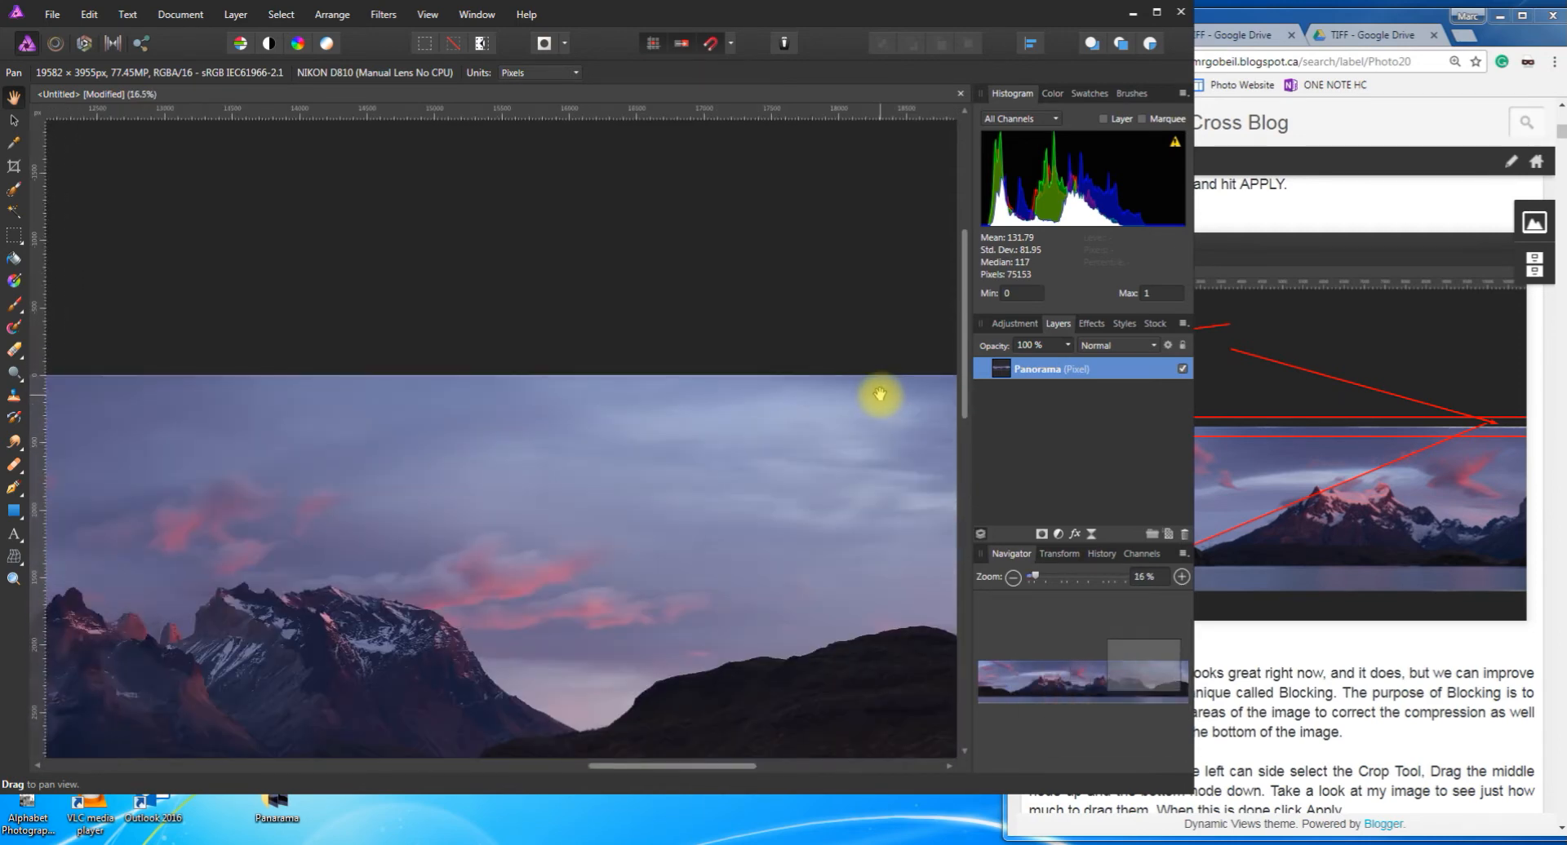
{"action": "scroll", "coordinate": [839, 420], "scroll_direction": "down", "scroll_amount": 2}
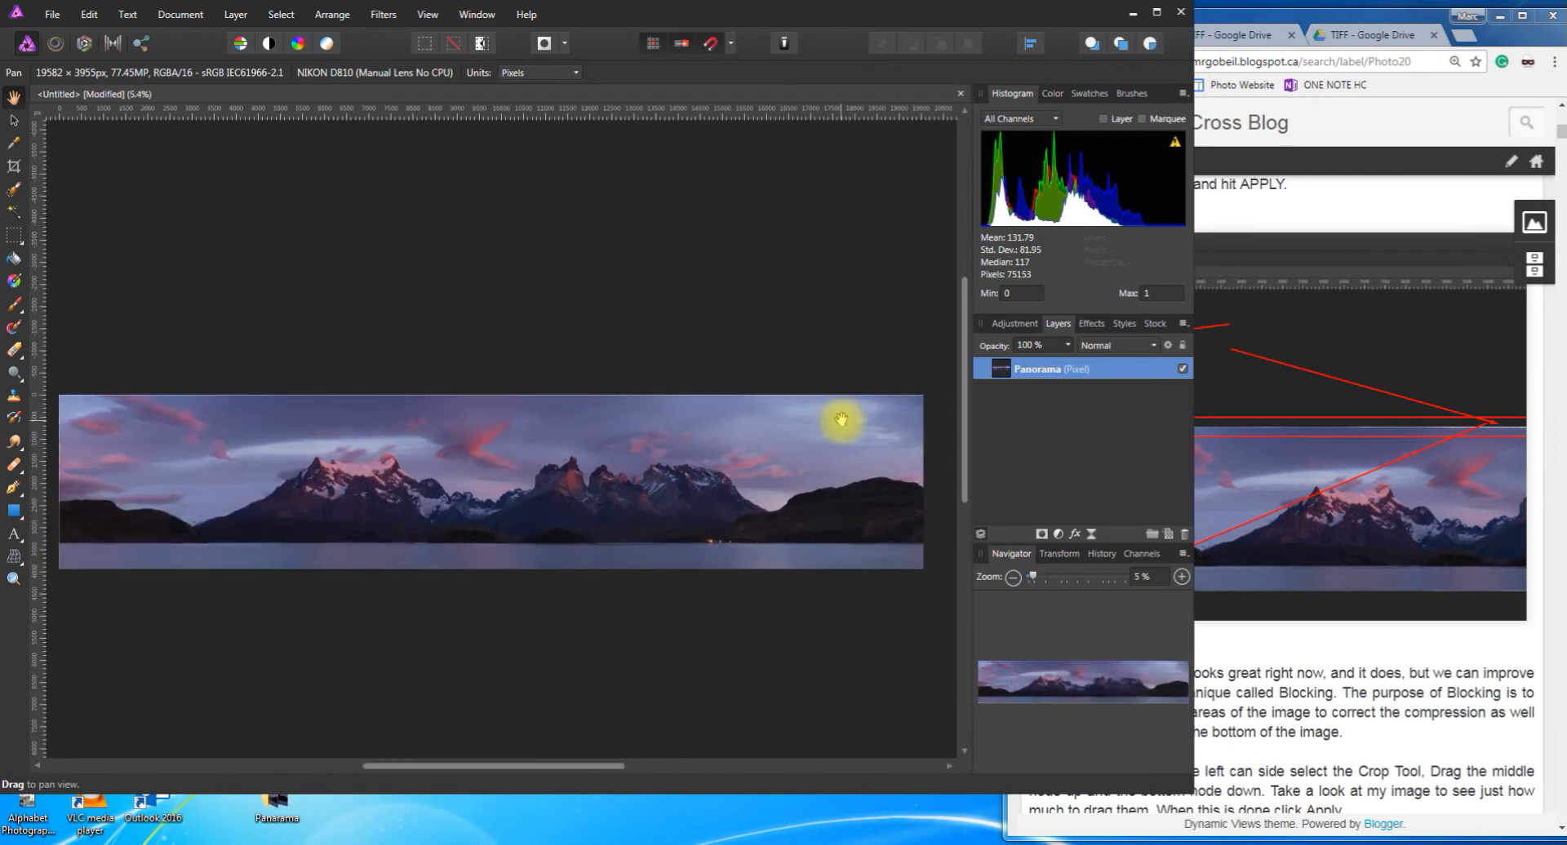
{"action": "left_click_drag", "start_coordinate": [507, 542], "coordinate": [434, 510]}
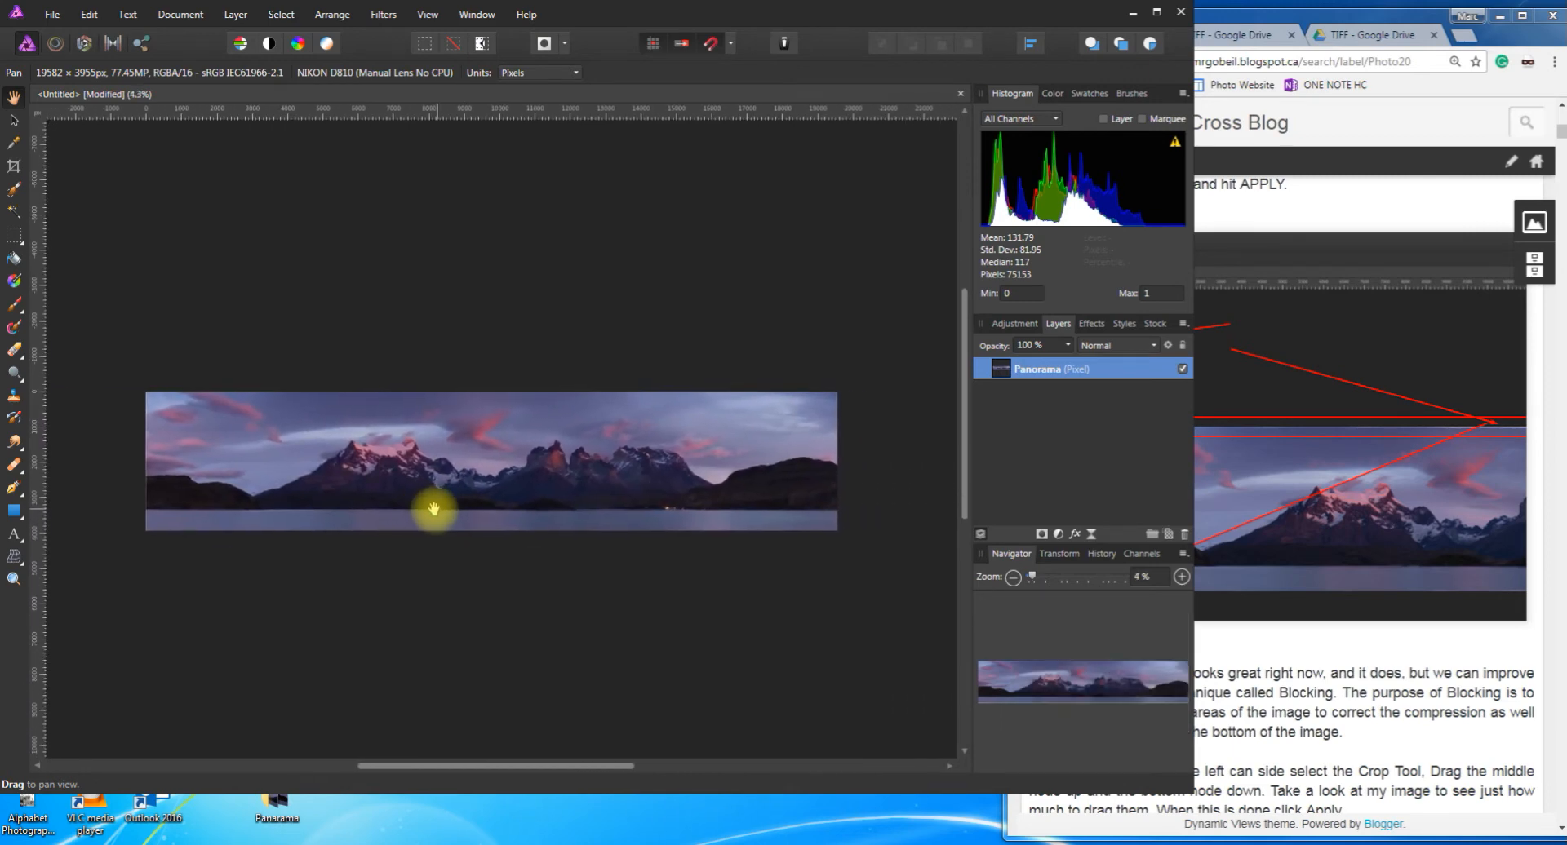
{"action": "scroll", "coordinate": [433, 510], "scroll_direction": "up", "scroll_amount": 1}
{"action": "scroll", "coordinate": [431, 509], "scroll_direction": "down", "scroll_amount": 1}
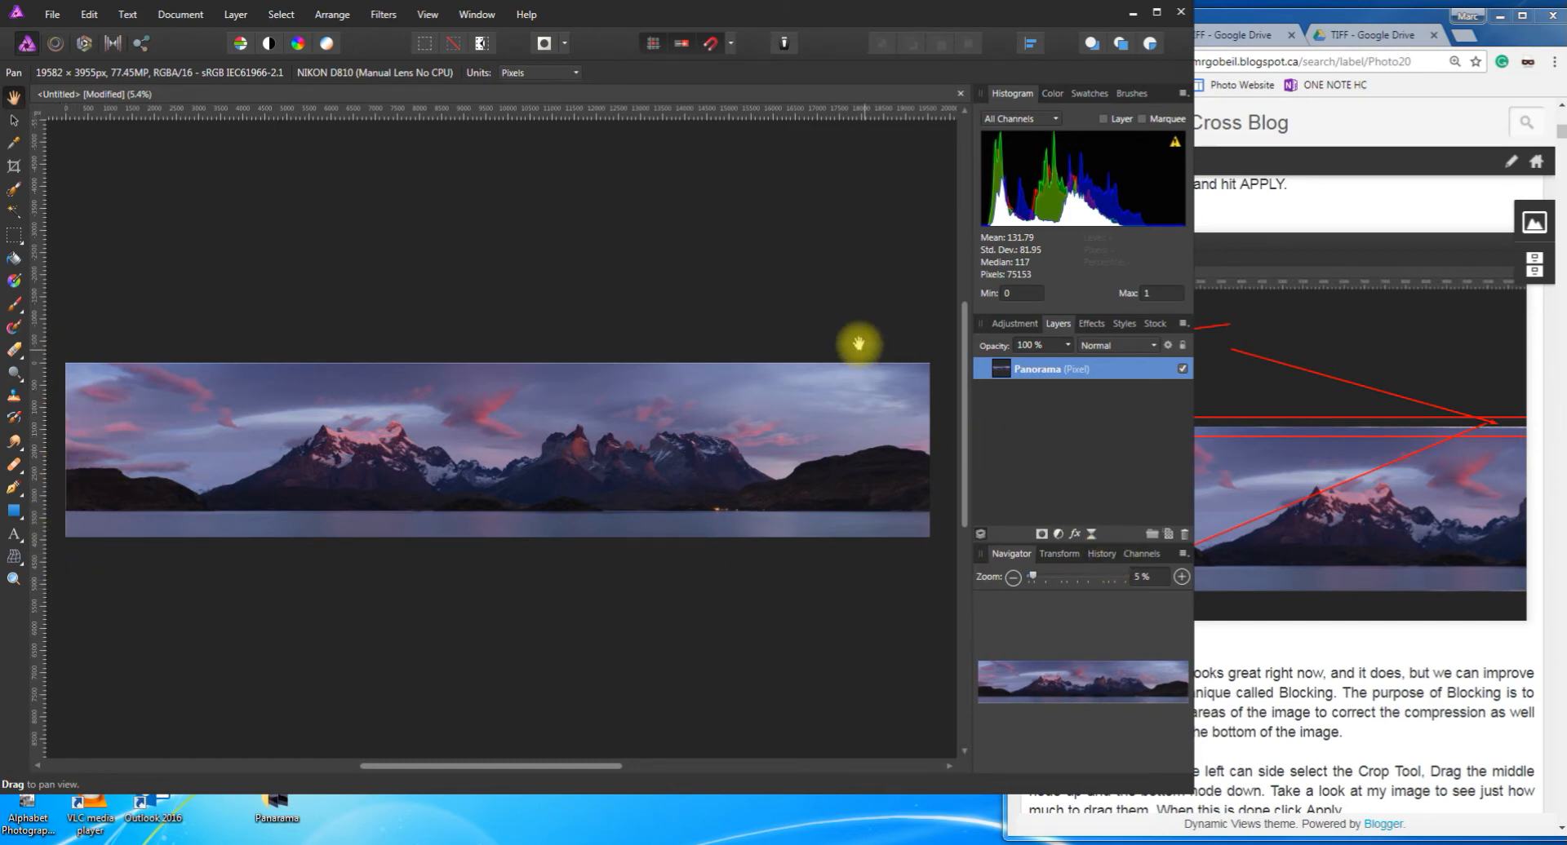
Rename the Panorama layer to "Panorama ORIGINAL" and lock it
{"action": "double_click", "coordinate": [1056, 371]}
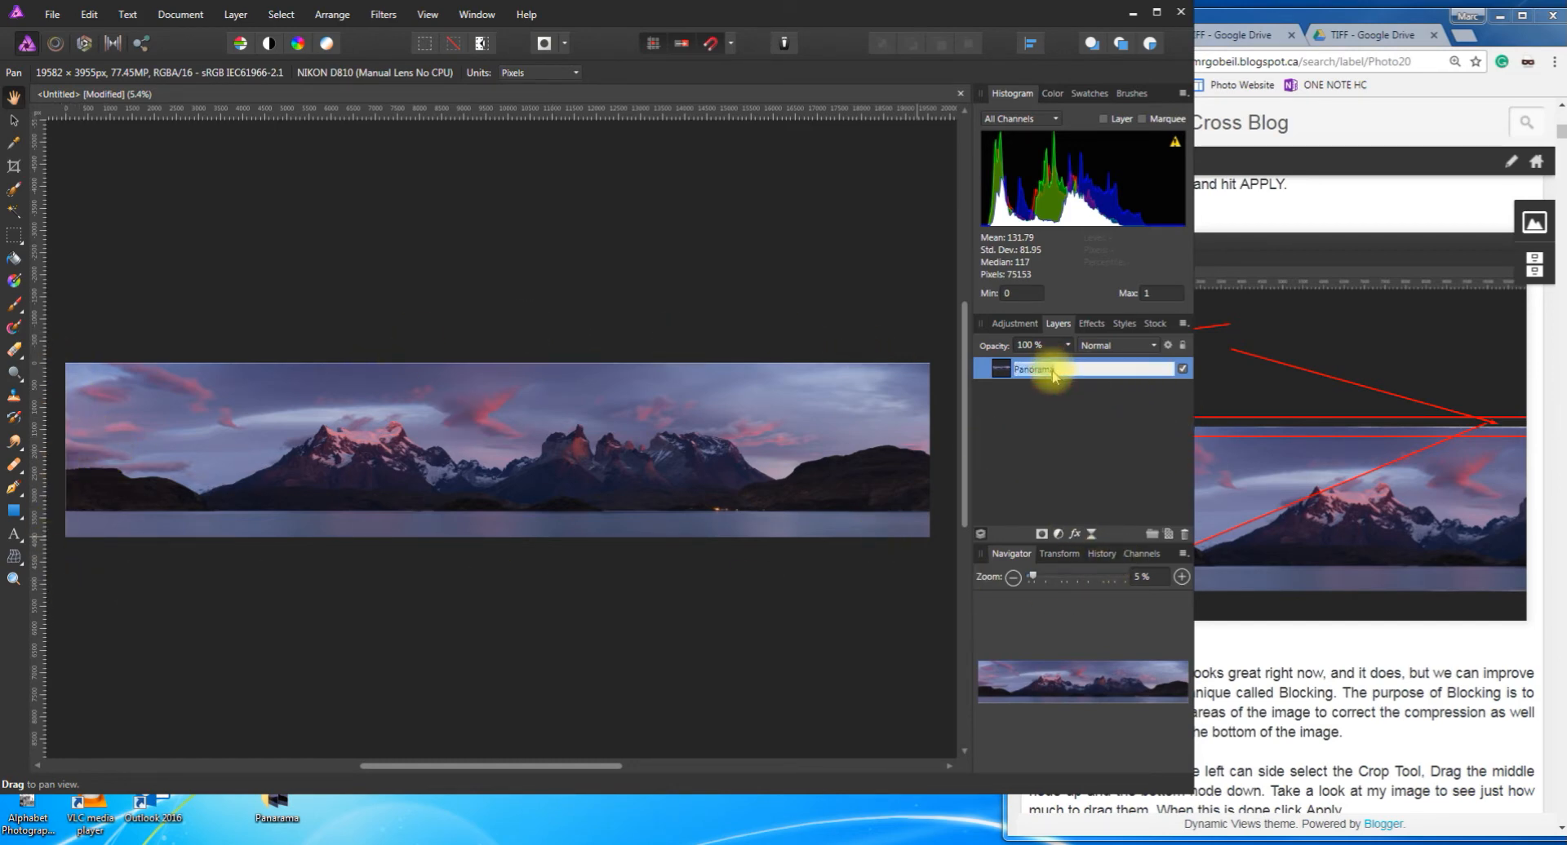
{"action": "type", "text": "O"}
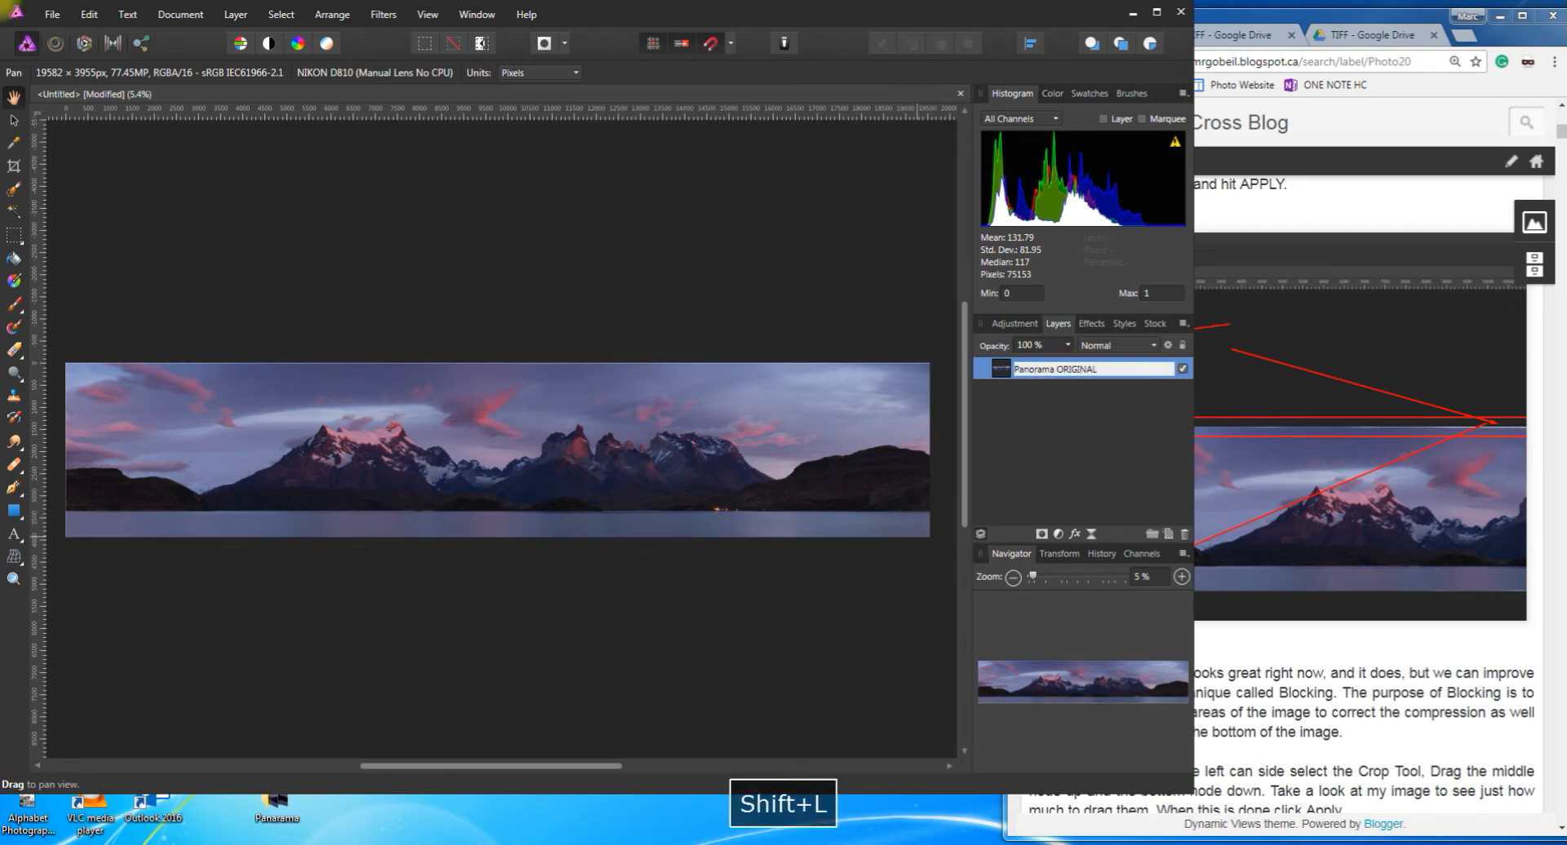
{"action": "type", "text": "RIGINAL"}
{"action": "key", "text": "Return"}
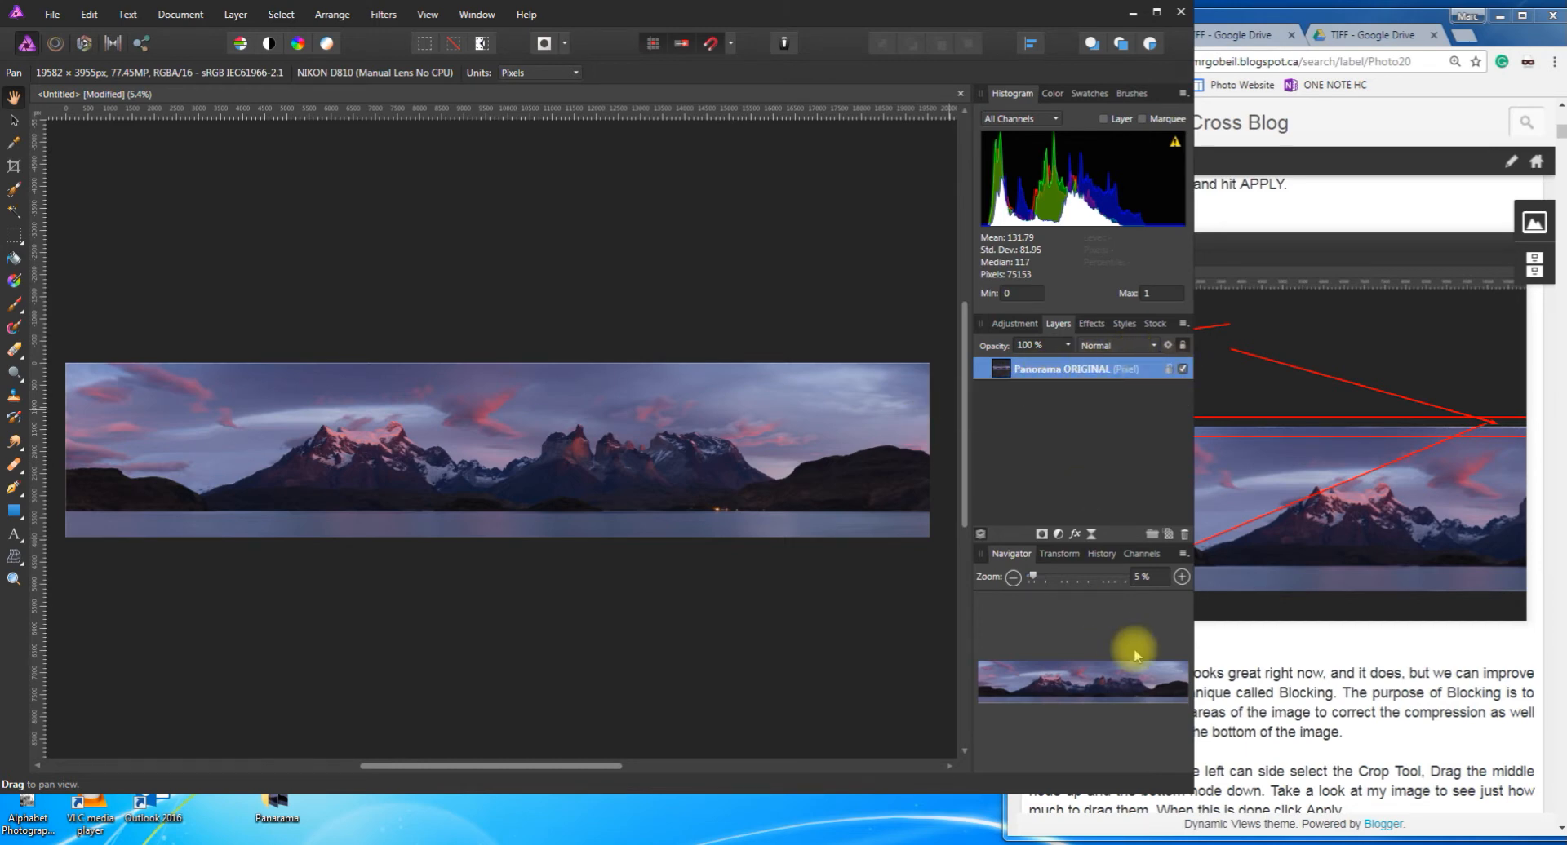
Read the assignment's Step 4 Blocking section in the blog, highlighting its heading and the Crop tool instructions
{"action": "left_click", "coordinate": [1318, 655]}
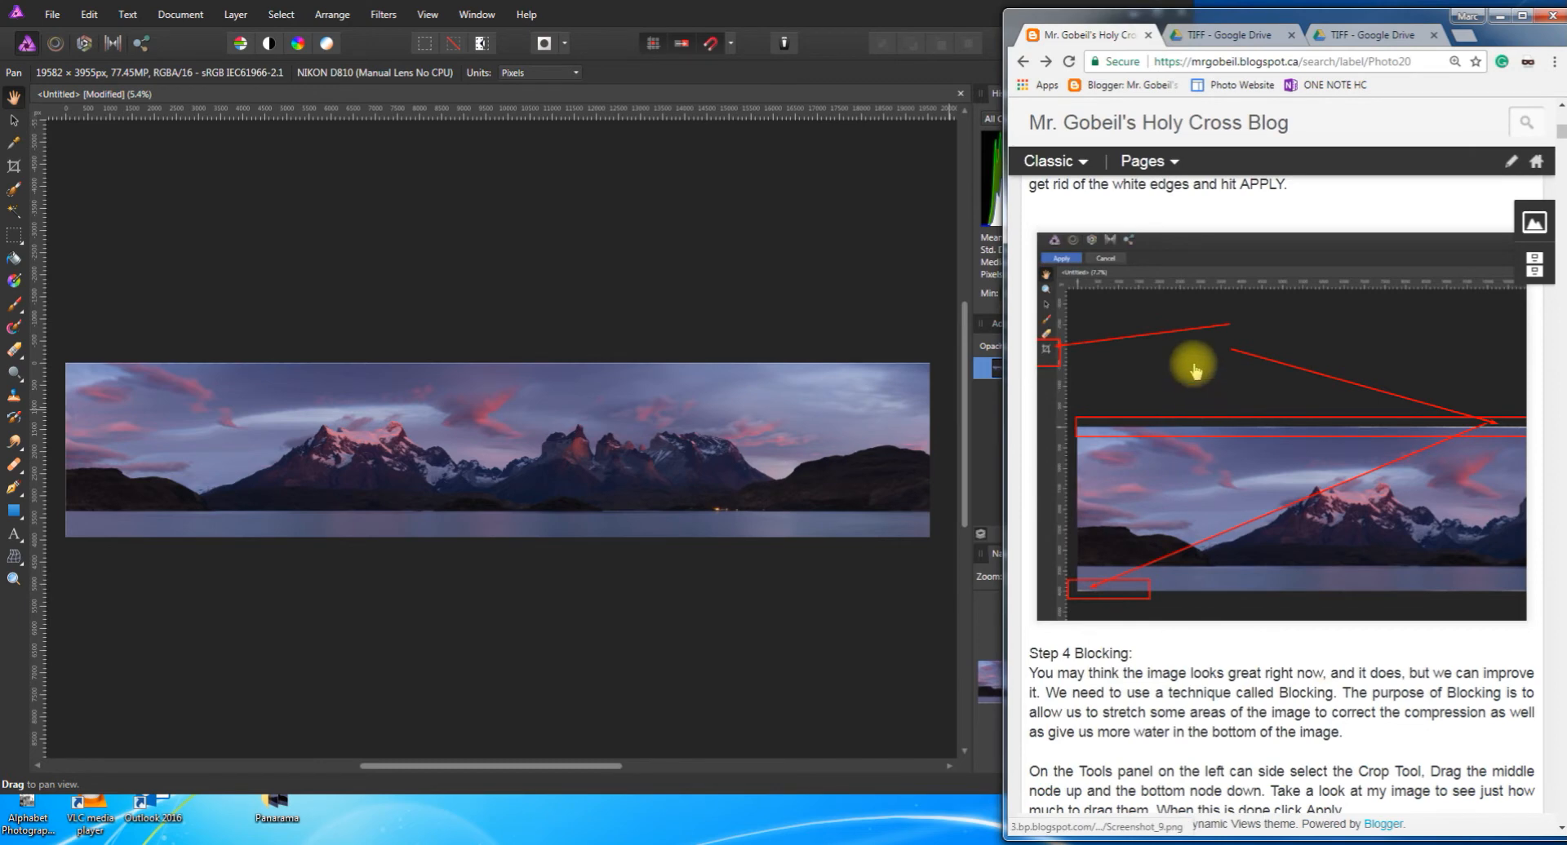
{"action": "scroll", "coordinate": [1179, 560], "scroll_direction": "down", "scroll_amount": 2}
{"action": "scroll", "coordinate": [1180, 561], "scroll_direction": "down", "scroll_amount": 1}
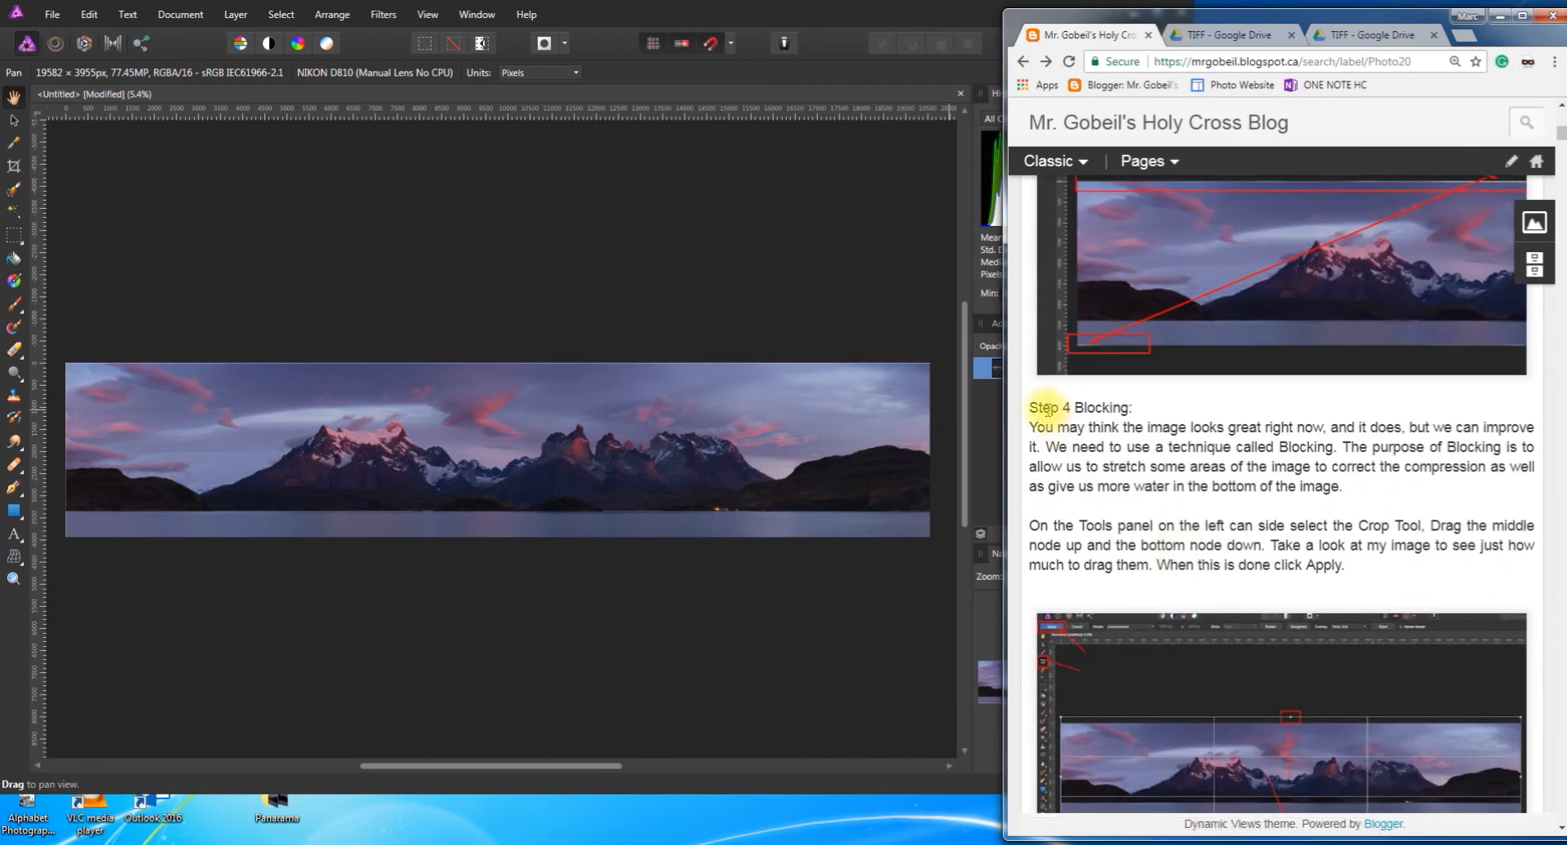
{"action": "left_click_drag", "start_coordinate": [1077, 407], "coordinate": [1184, 408]}
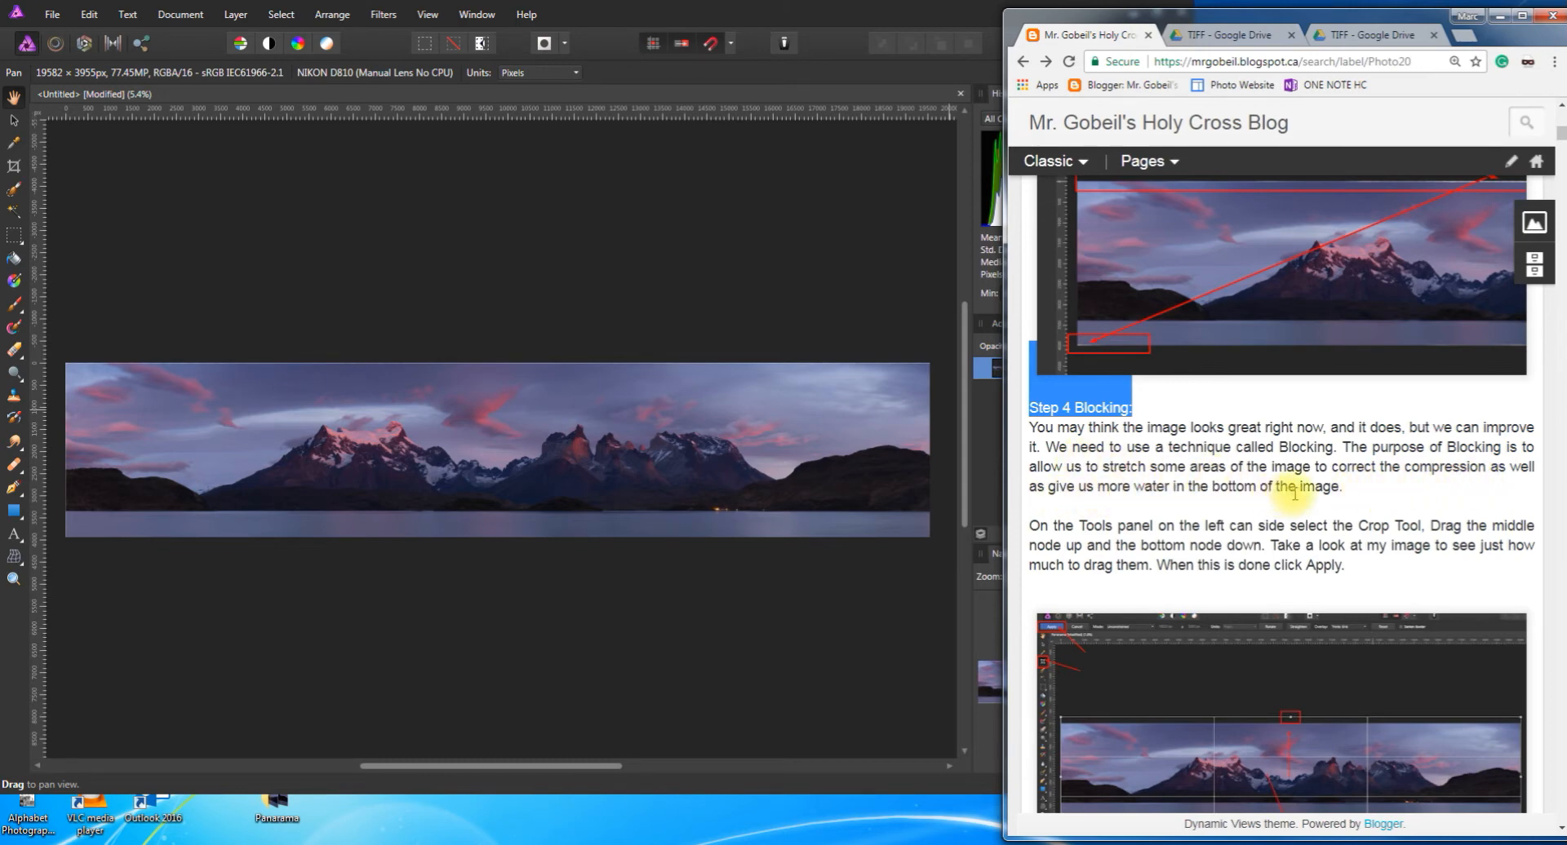
{"action": "scroll", "coordinate": [1208, 539], "scroll_direction": "down", "scroll_amount": 1}
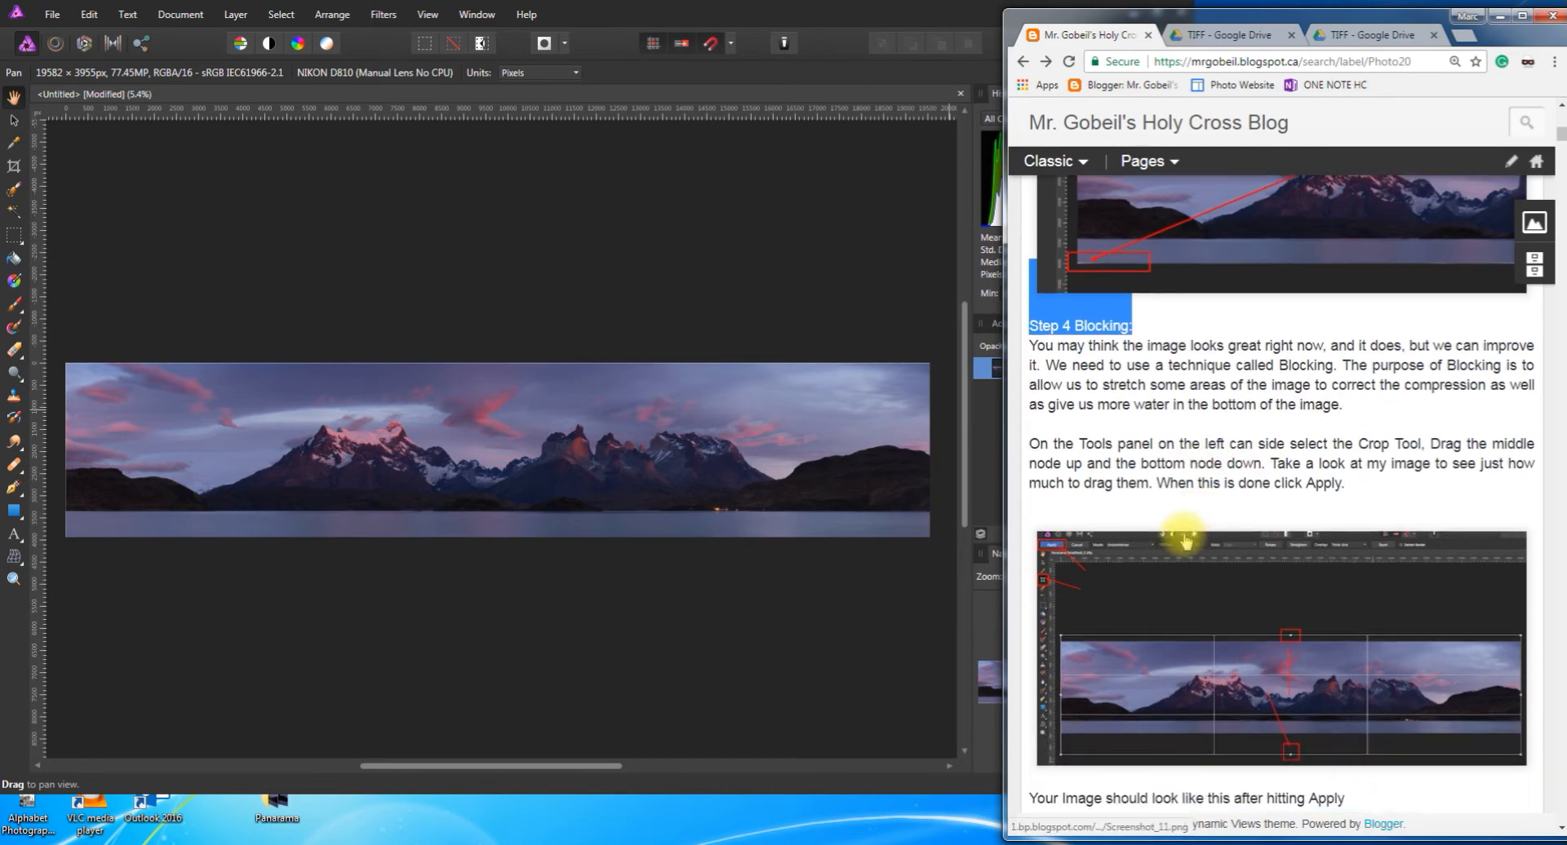
{"action": "left_click_drag", "start_coordinate": [1024, 444], "coordinate": [1373, 499]}
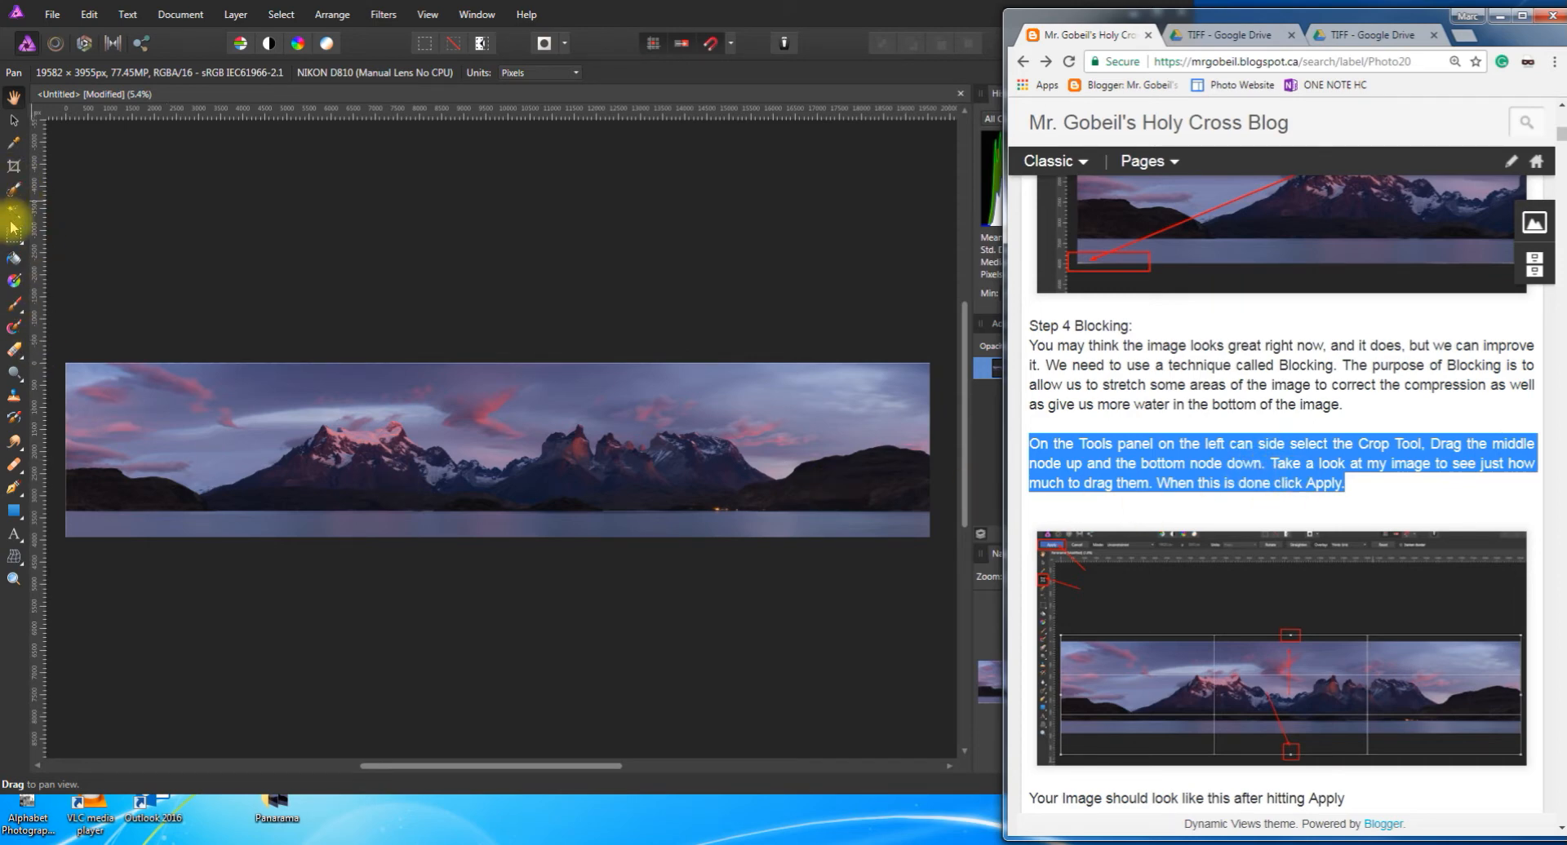
Extend the canvas slightly above and further below the panorama with the Crop tool, to about 19582 × 5085 px, and return to the blog's Step 4
{"action": "left_click", "coordinate": [15, 166]}
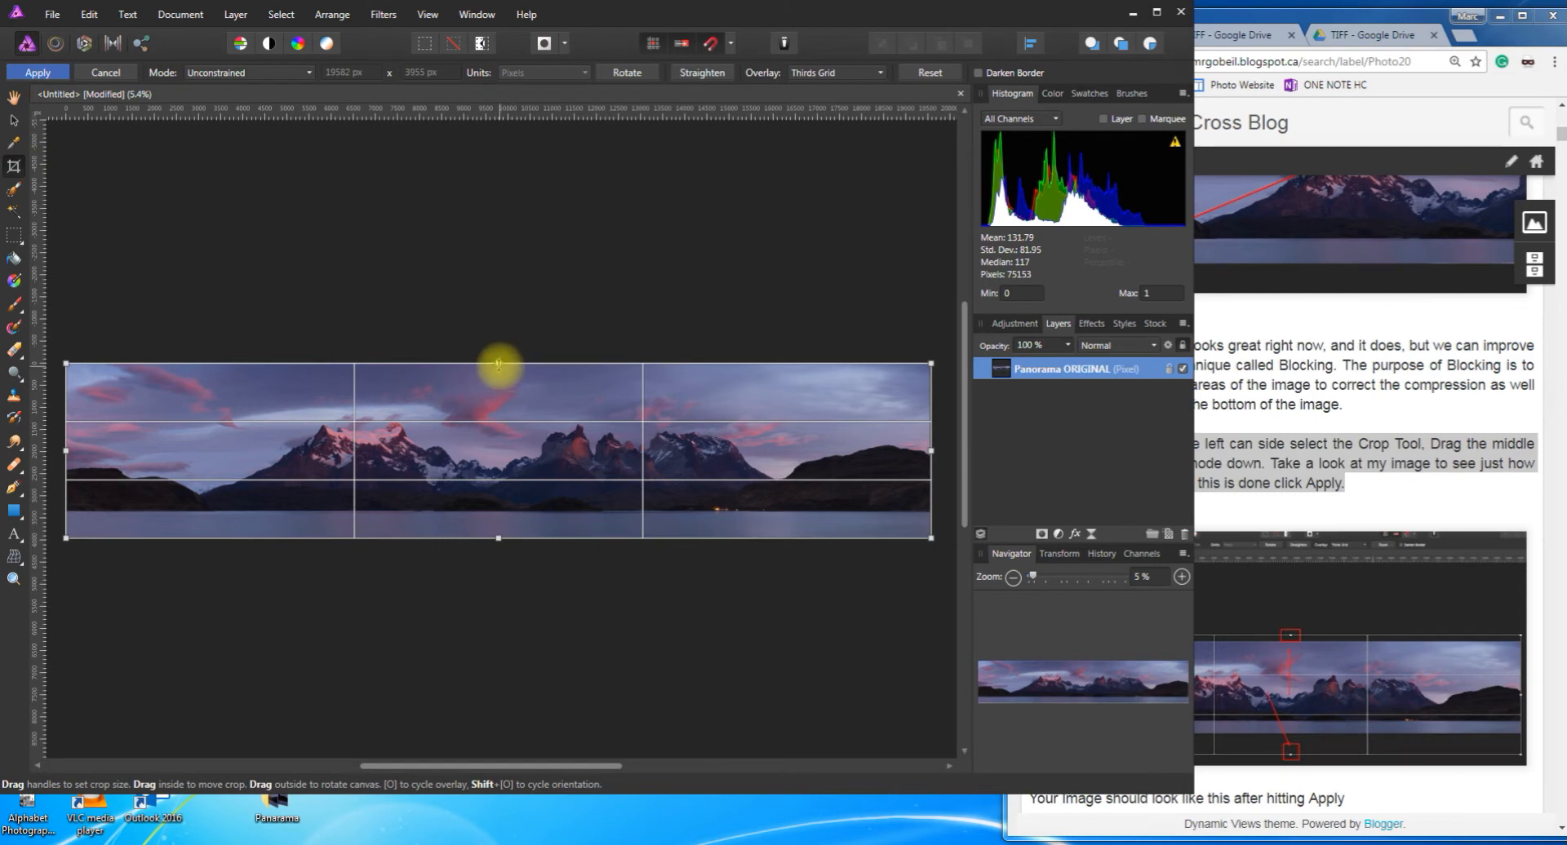
{"action": "left_click_drag", "start_coordinate": [499, 364], "coordinate": [500, 353]}
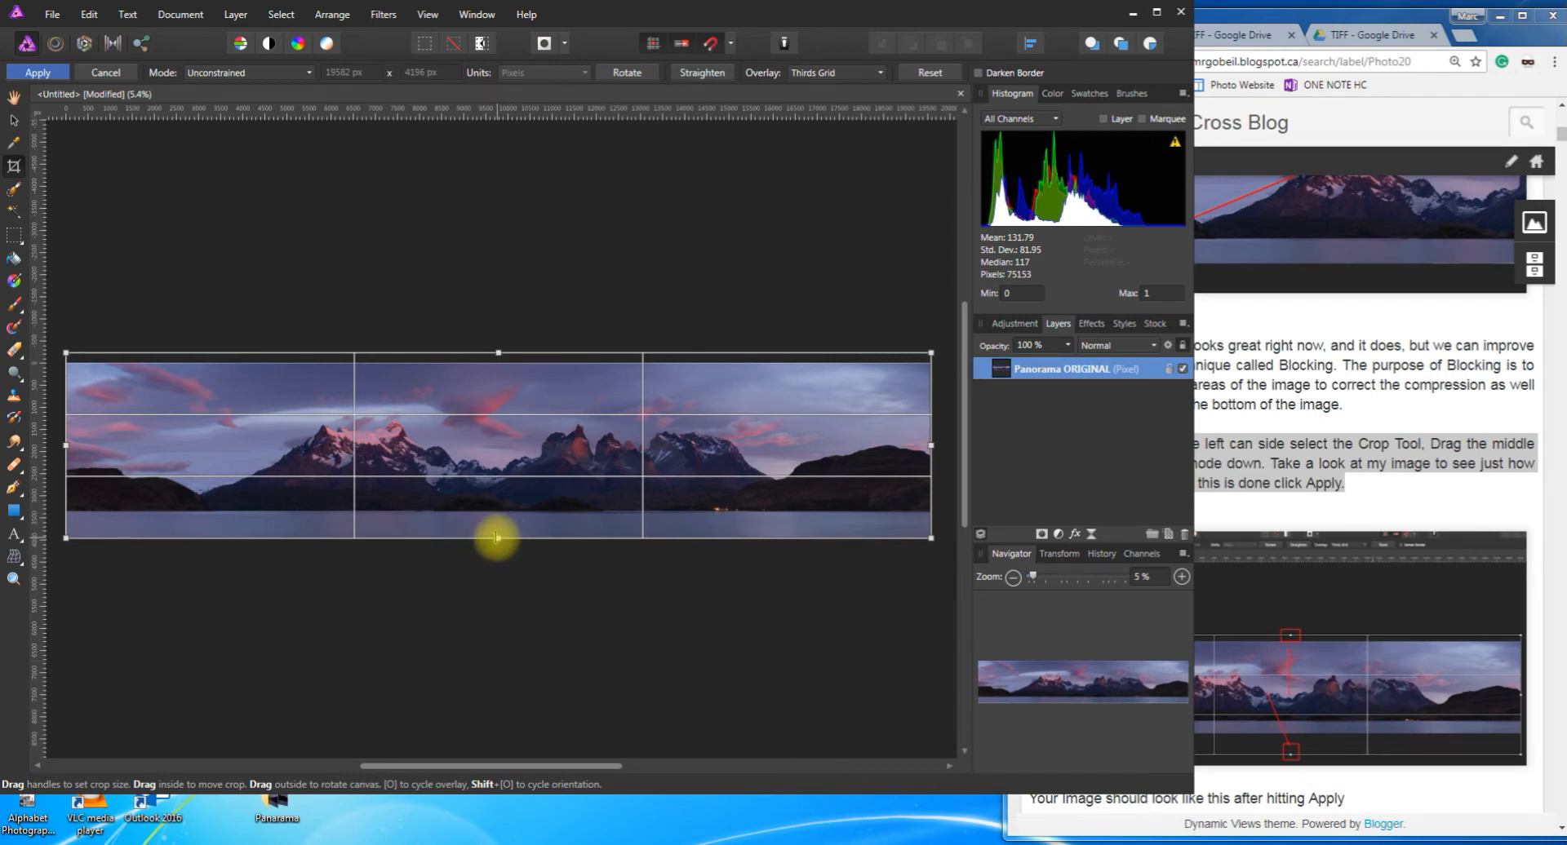
{"action": "left_click_drag", "start_coordinate": [498, 538], "coordinate": [491, 578]}
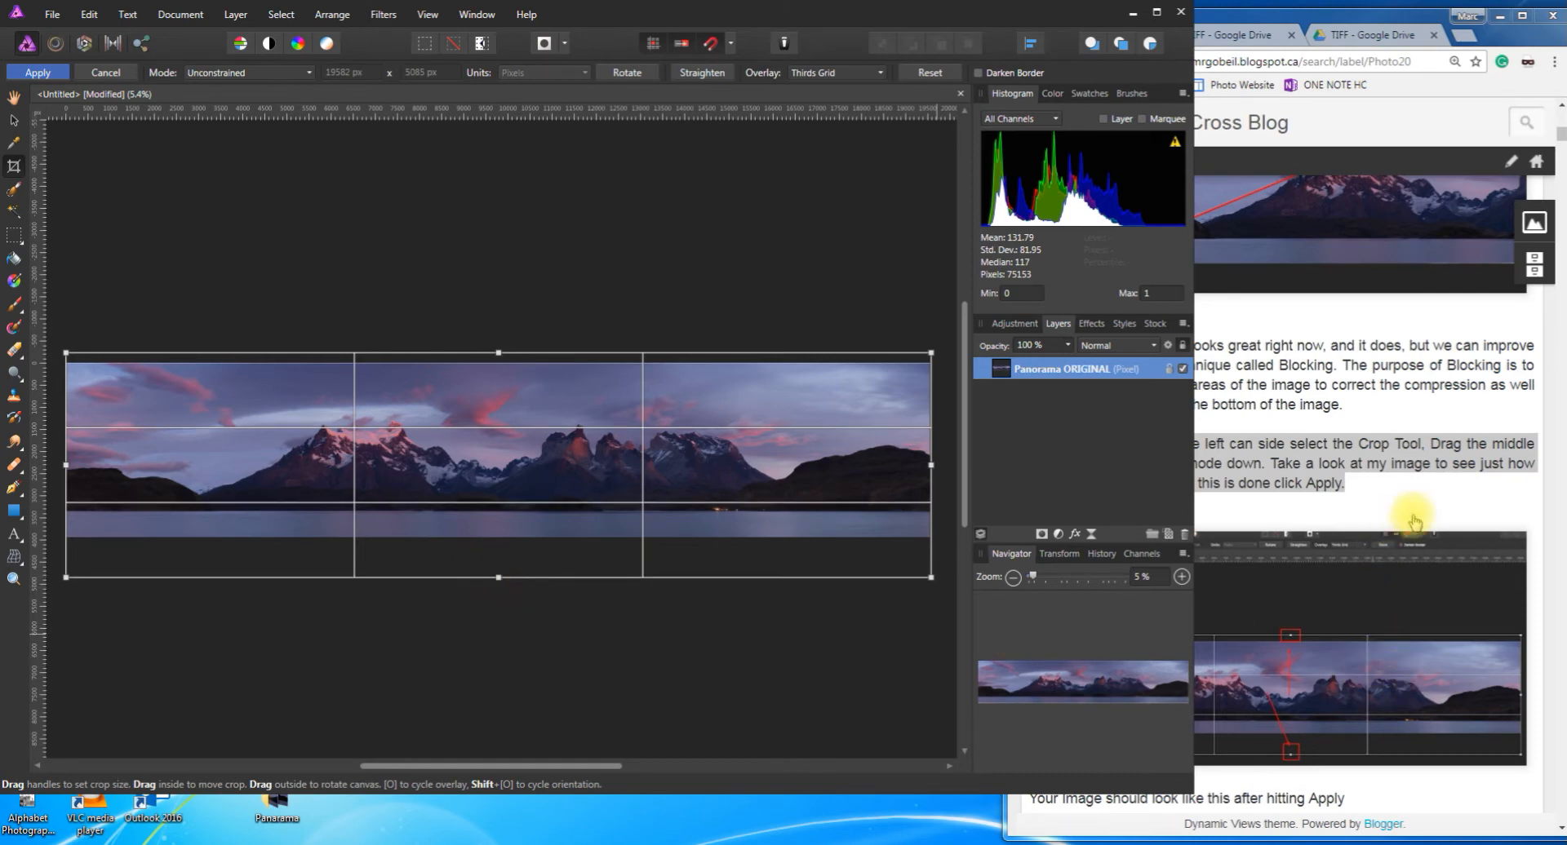
{"action": "left_click", "coordinate": [39, 74]}
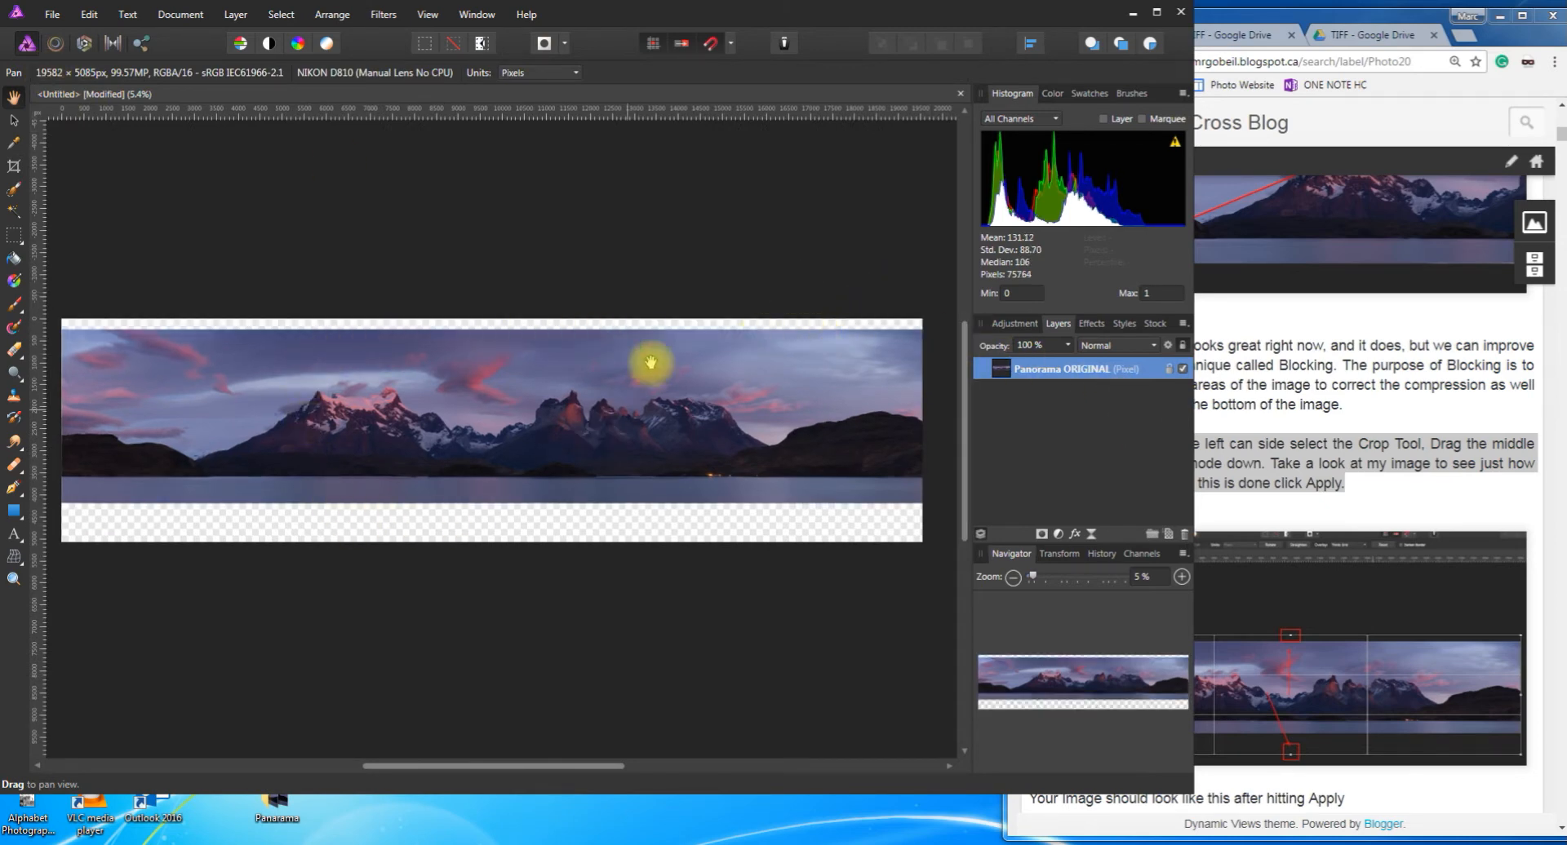
{"action": "left_click", "coordinate": [1390, 494]}
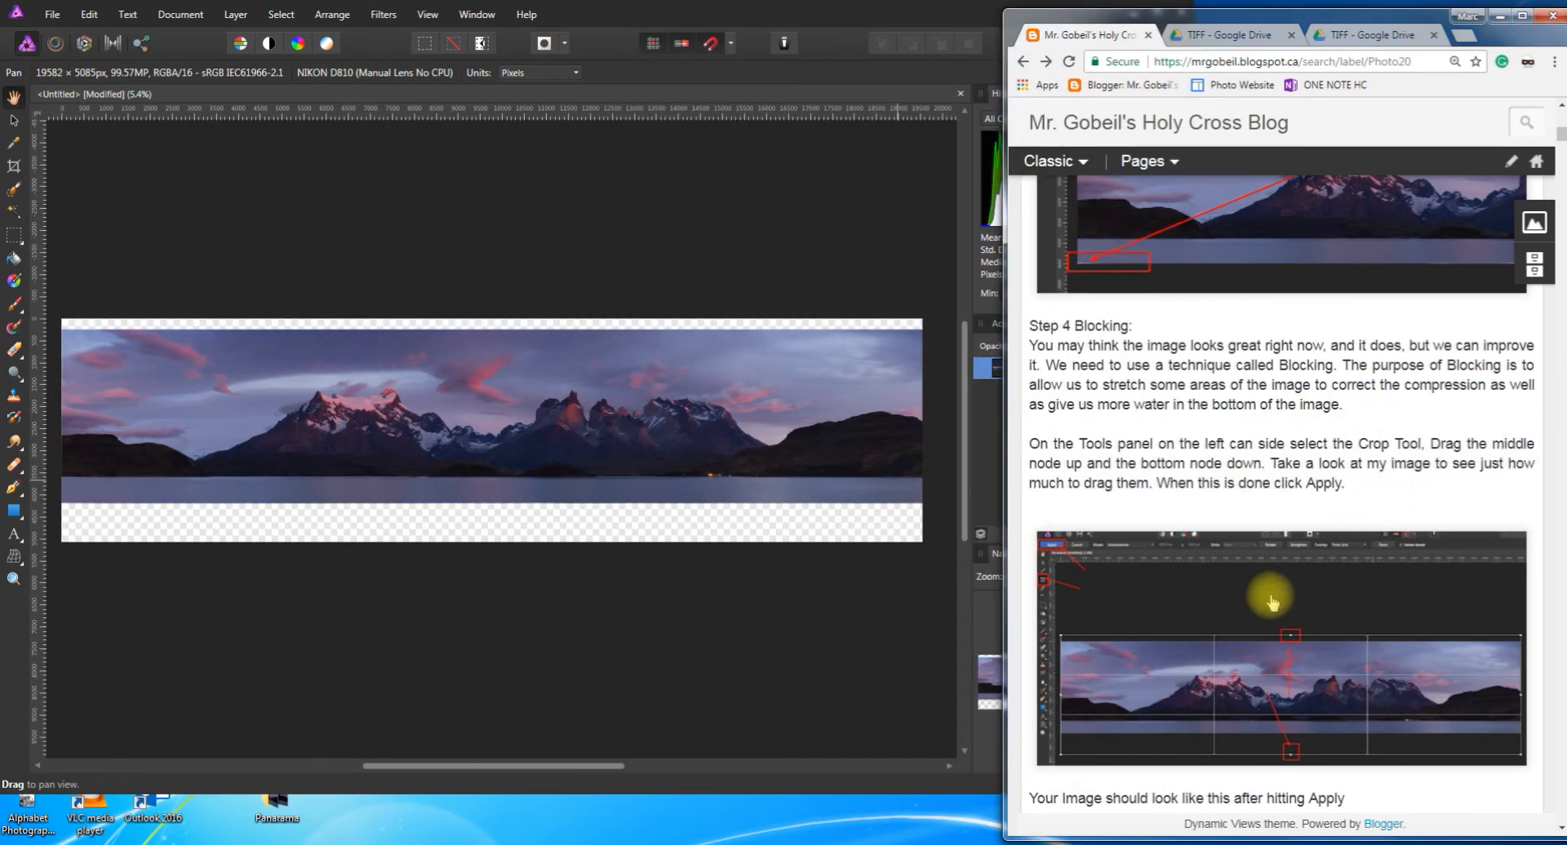
Read on in the blog to Step 5 Blocking Continued, highlighting the paragraph about the Rectangle Marquee tool
{"action": "scroll", "coordinate": [1270, 604], "scroll_direction": "down", "scroll_amount": 2}
{"action": "scroll", "coordinate": [1355, 641], "scroll_direction": "down", "scroll_amount": 2}
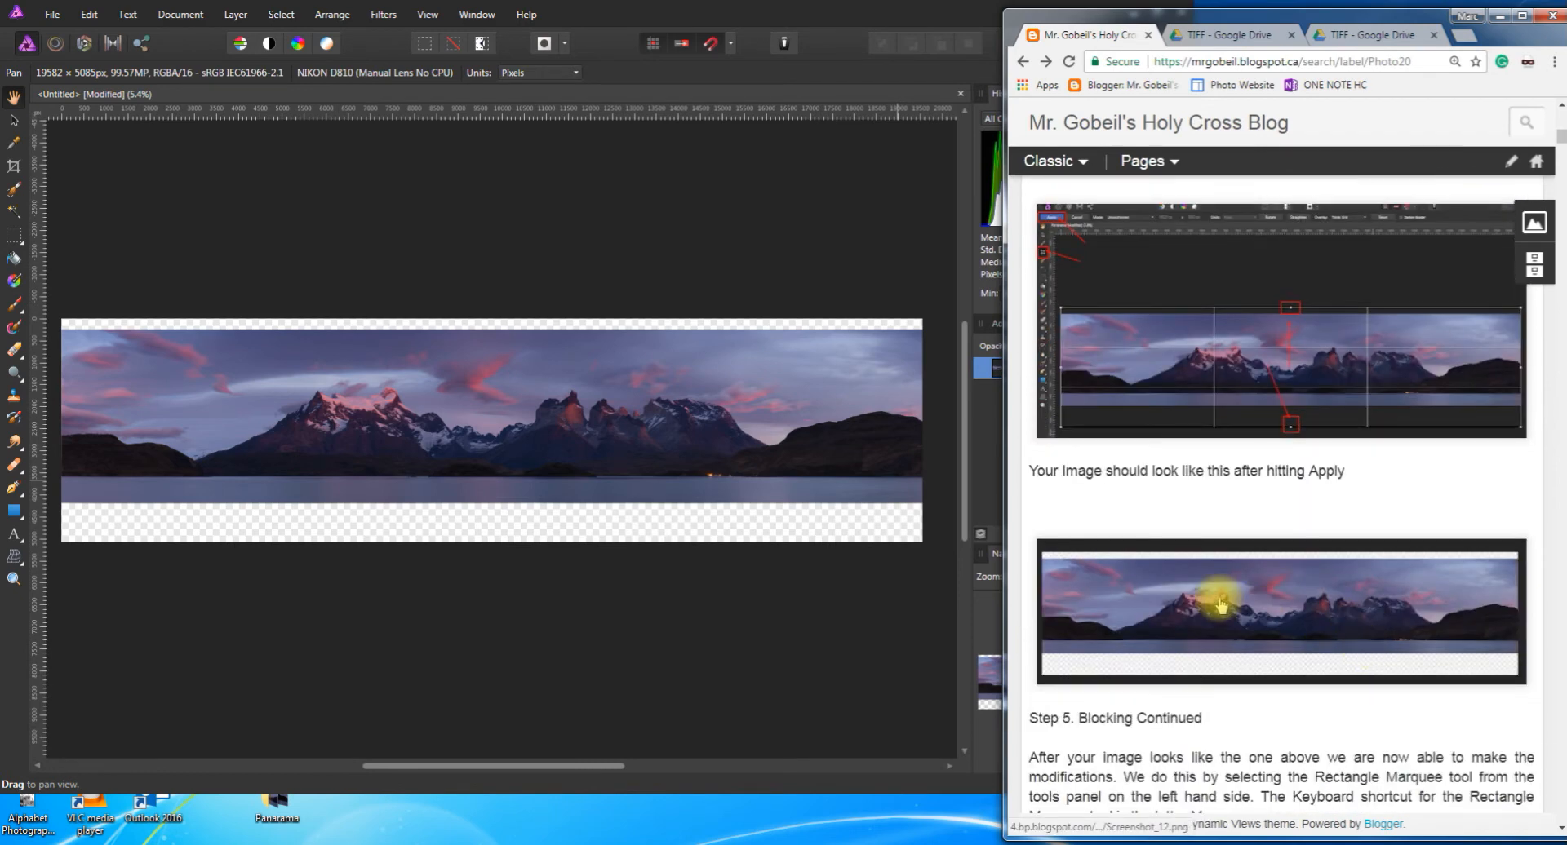
{"action": "scroll", "coordinate": [1096, 564], "scroll_direction": "down", "scroll_amount": 3}
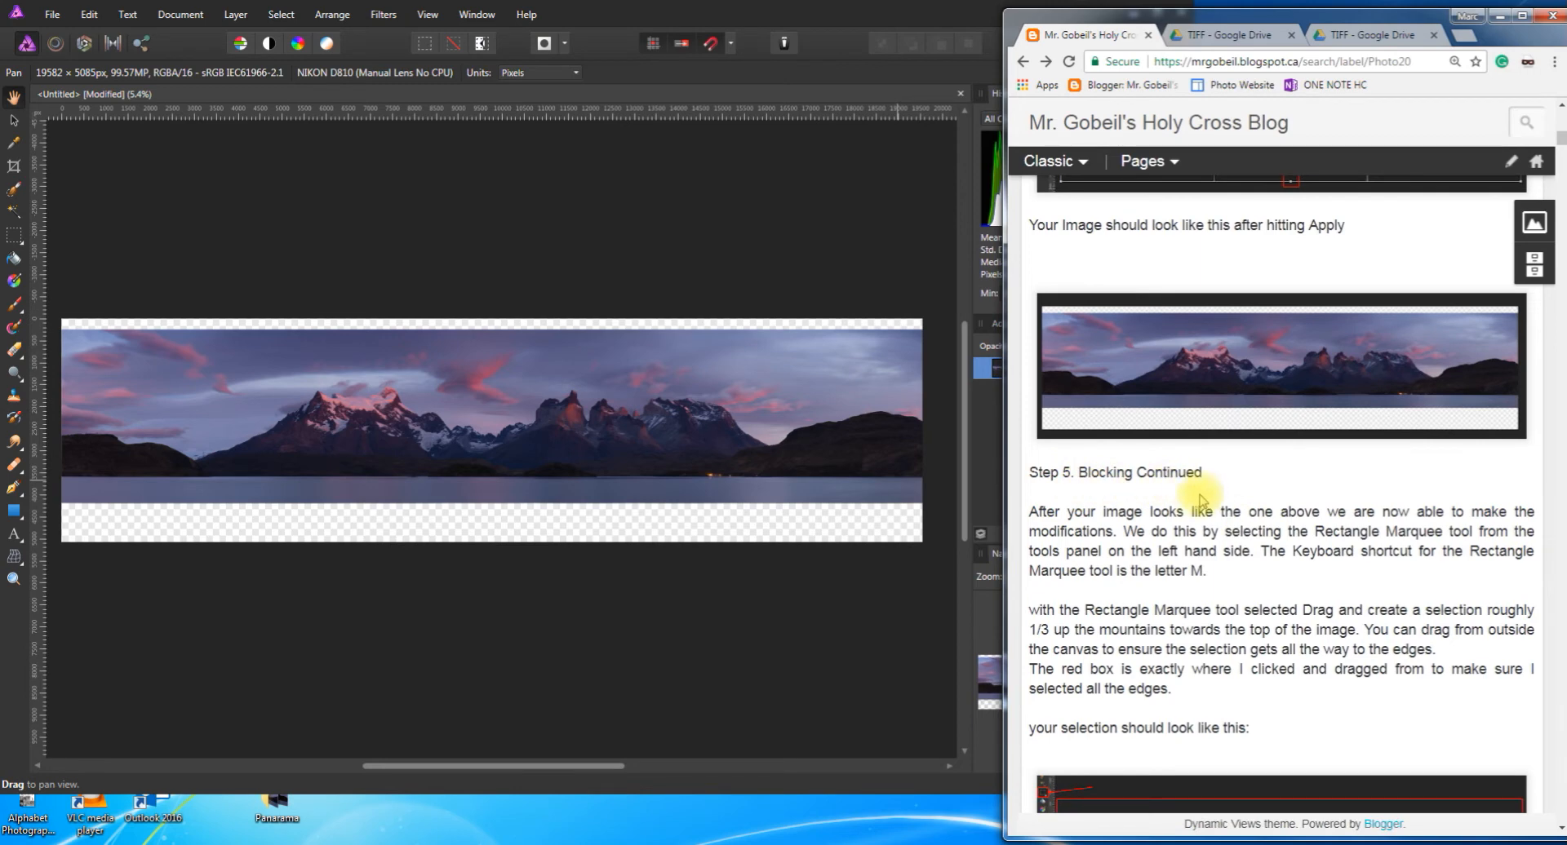
{"action": "scroll", "coordinate": [1053, 510], "scroll_direction": "down", "scroll_amount": 2}
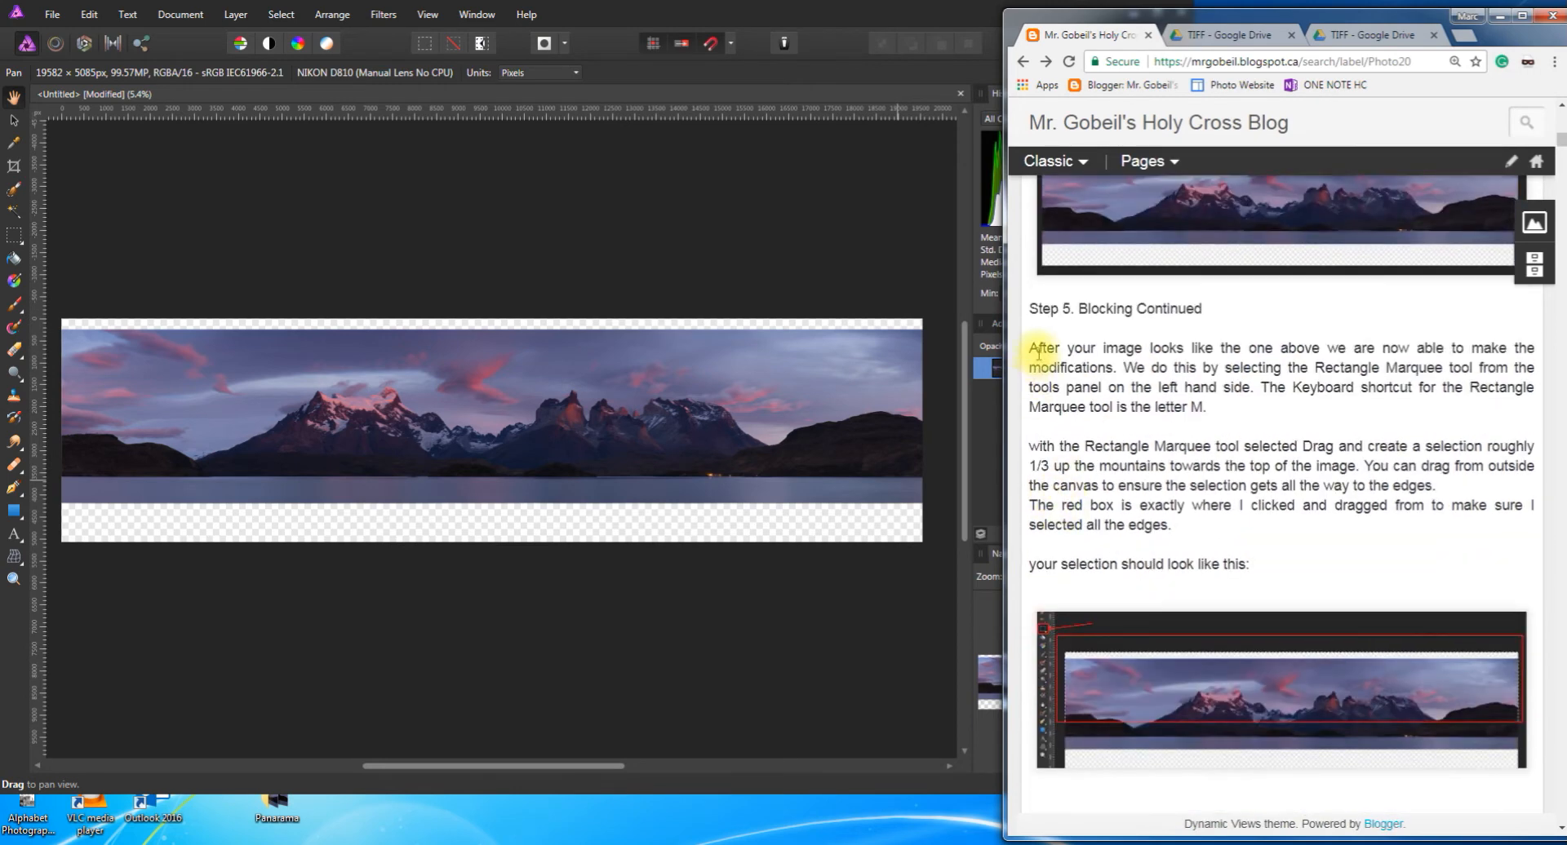
{"action": "left_click_drag", "start_coordinate": [1030, 344], "coordinate": [1203, 408]}
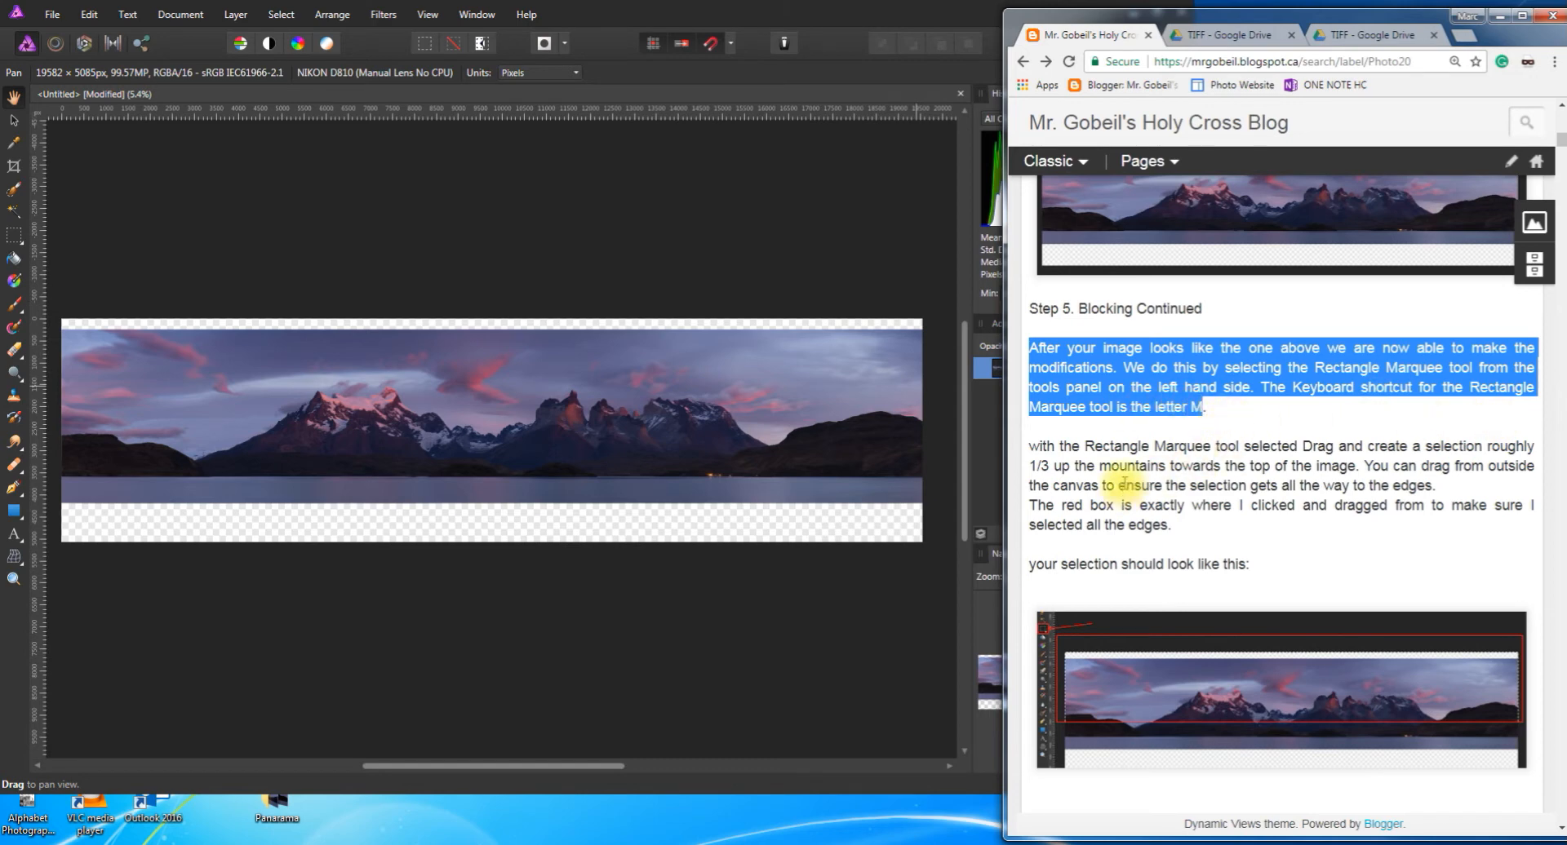
In Affinity Photo, marquee-select the panorama's full width from the canvas's upper edge down to about a third up the mountains, following Step 5
{"action": "left_click", "coordinate": [686, 627]}
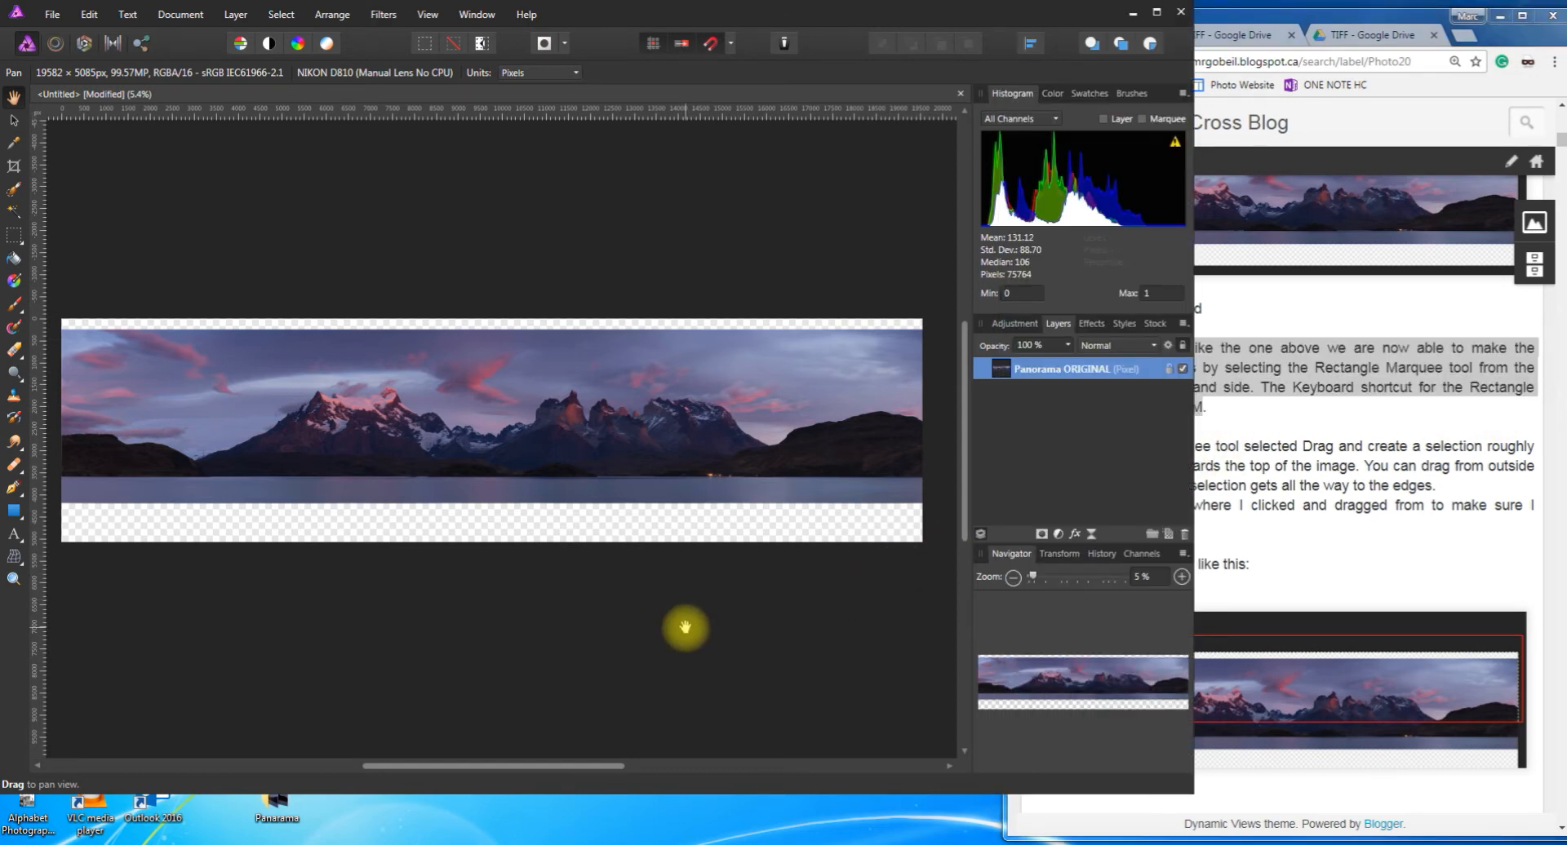
{"action": "key", "text": "m"}
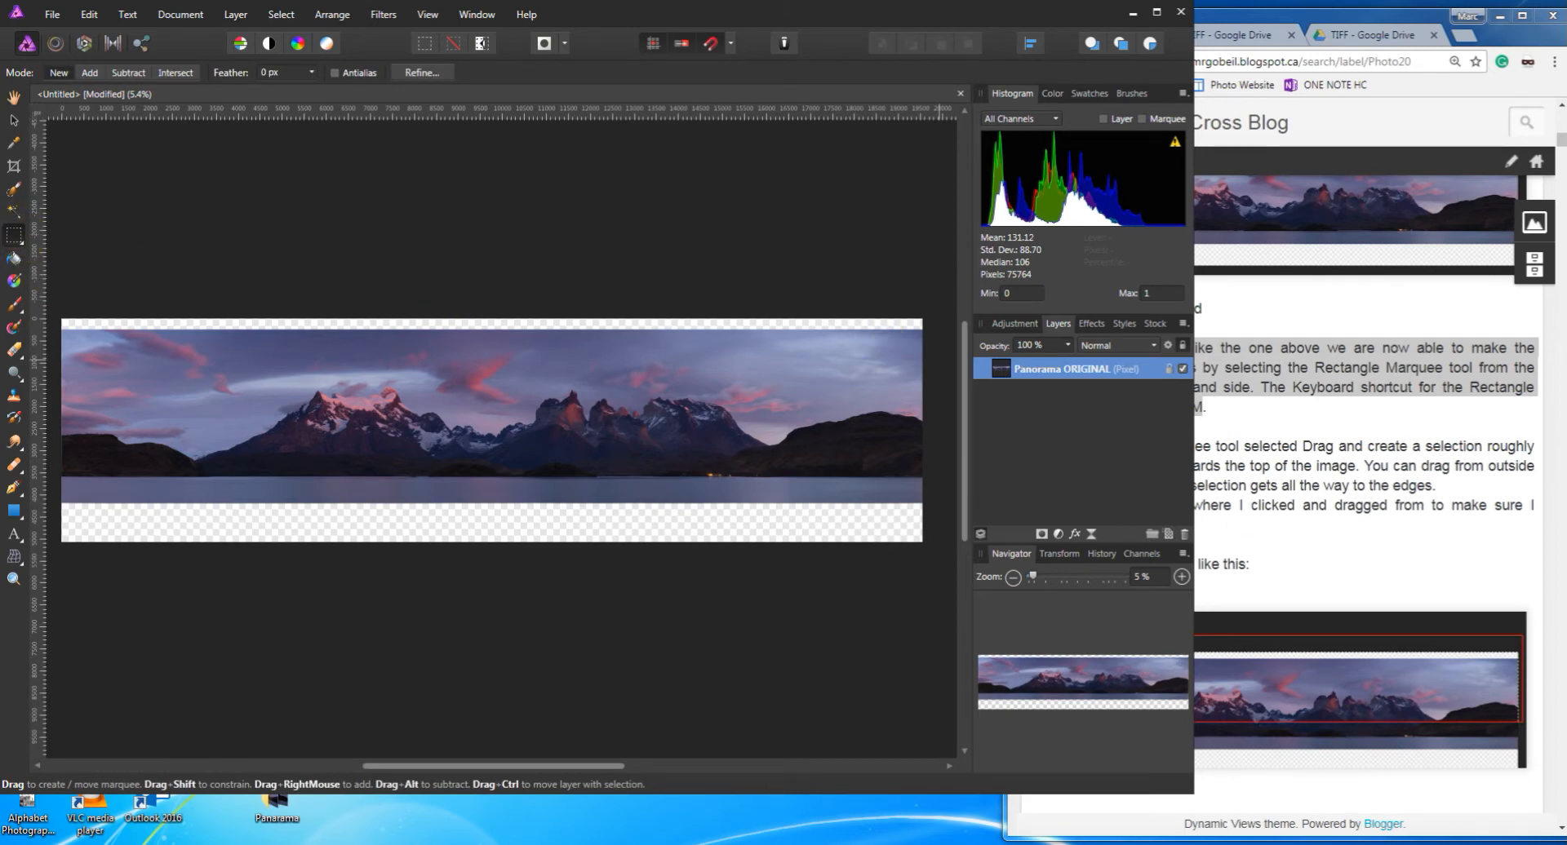
{"action": "left_click", "coordinate": [1518, 549]}
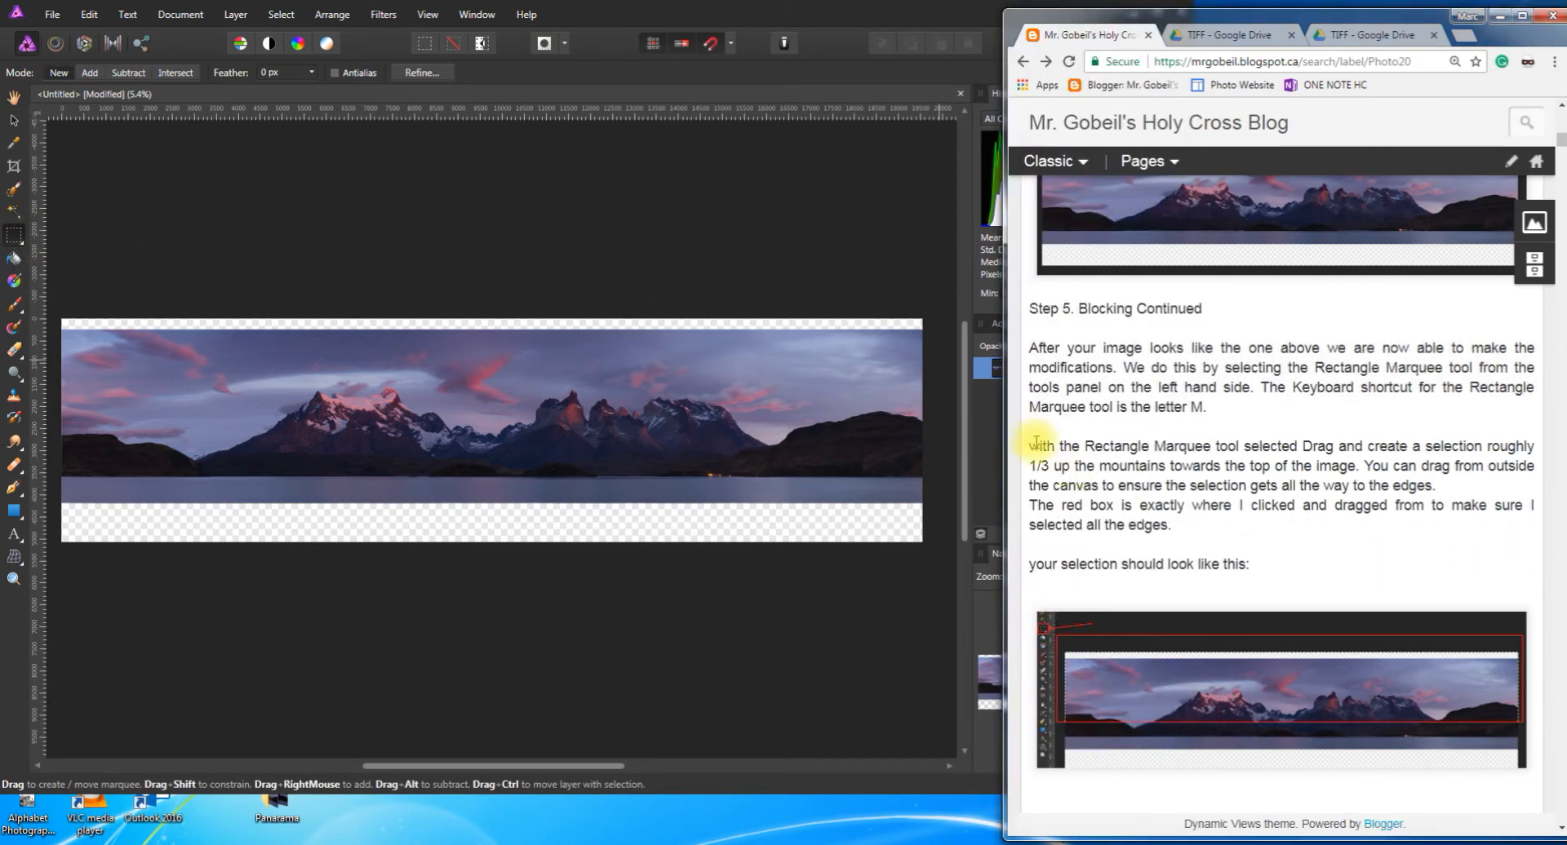
{"action": "left_click_drag", "start_coordinate": [1033, 445], "coordinate": [1207, 196]}
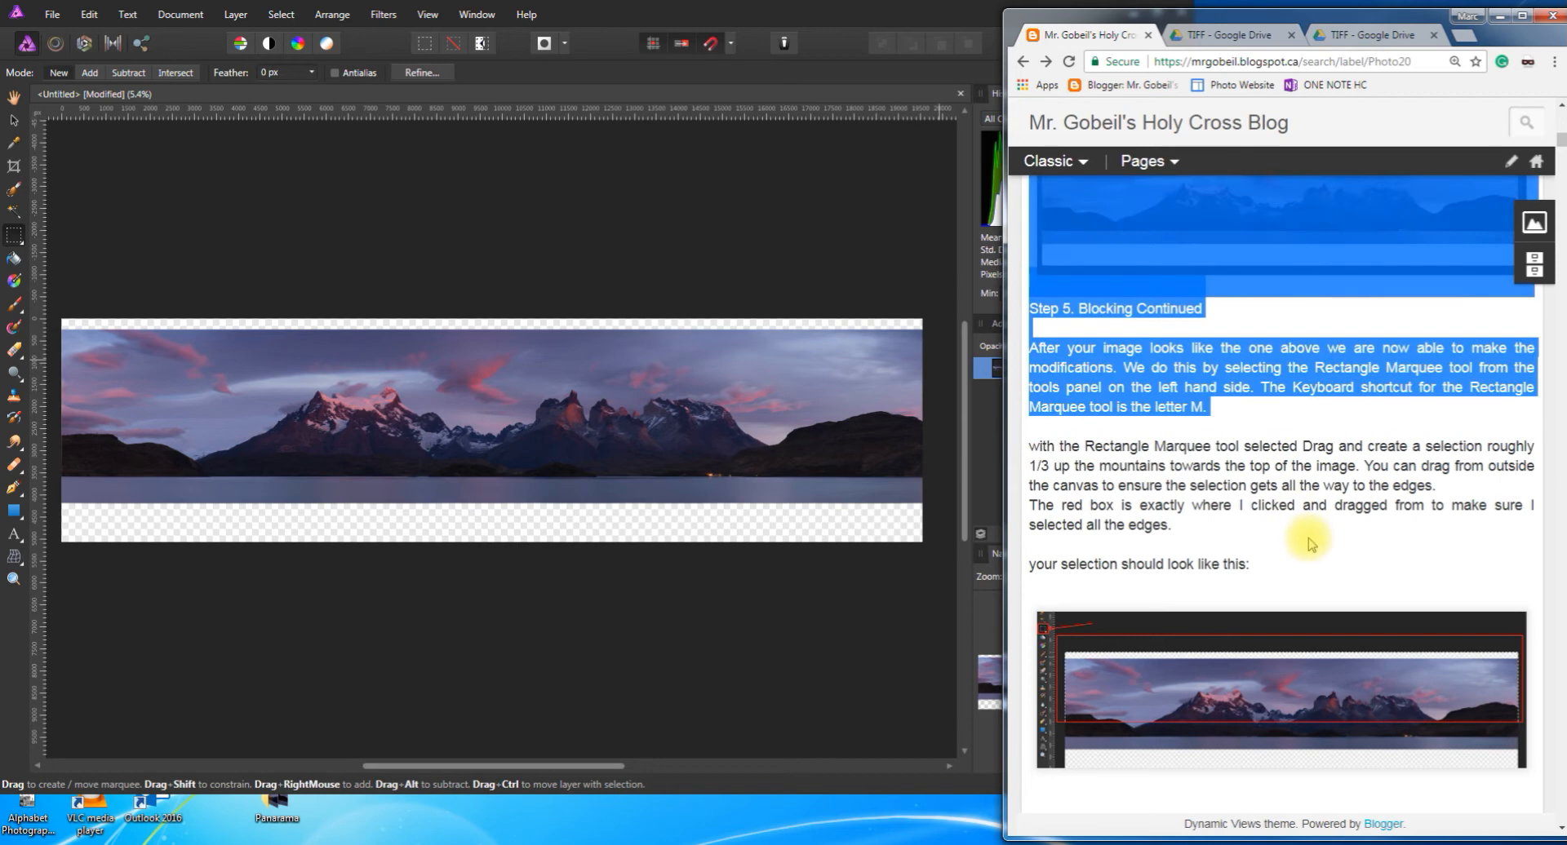
{"action": "left_click", "coordinate": [1180, 529]}
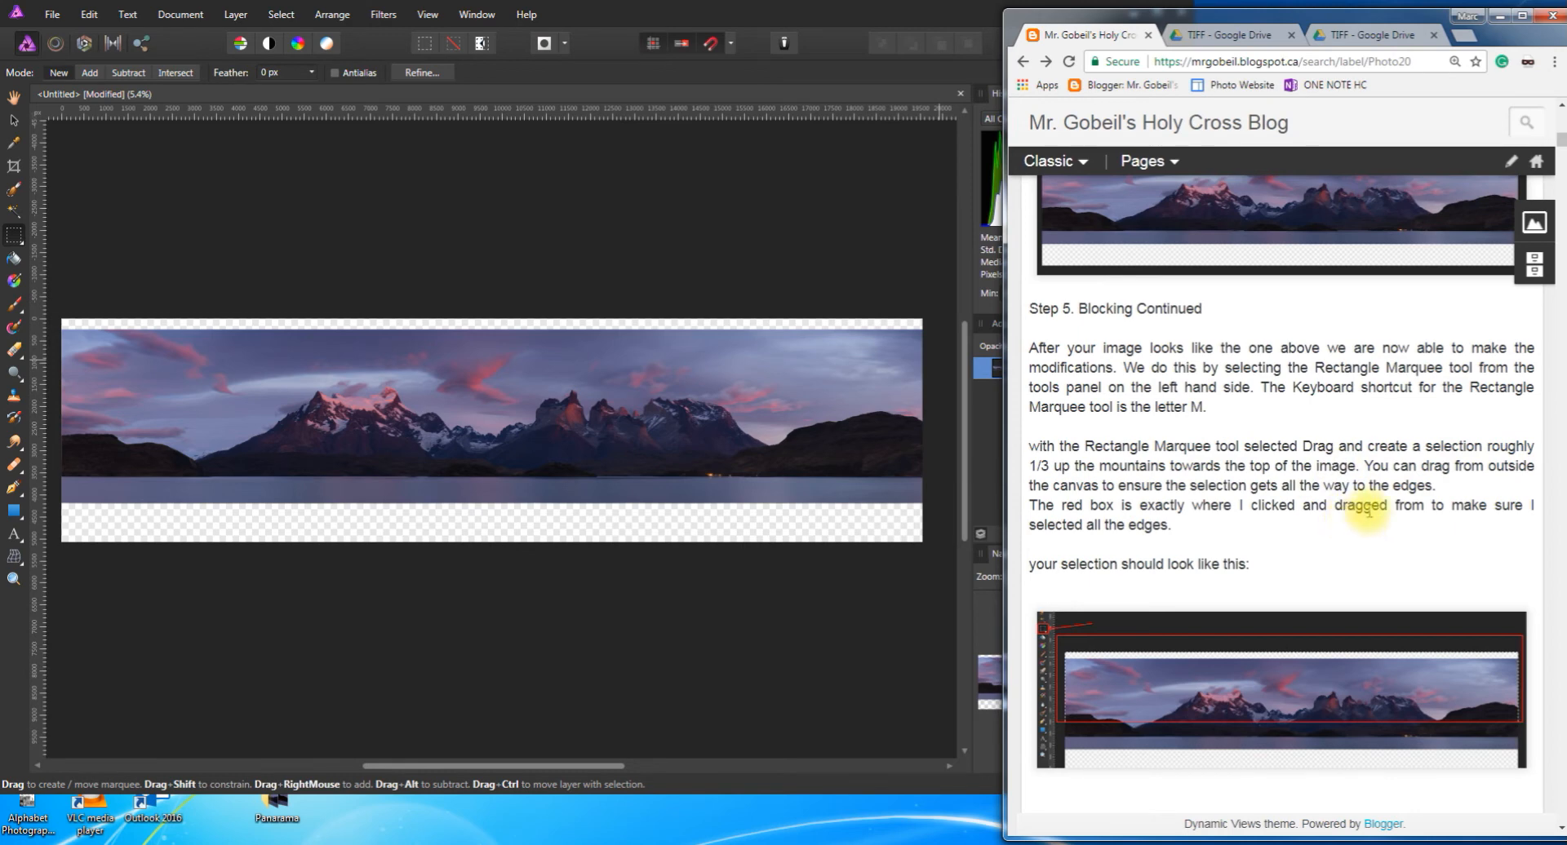
{"action": "scroll", "coordinate": [1363, 506], "scroll_direction": "down", "scroll_amount": 2}
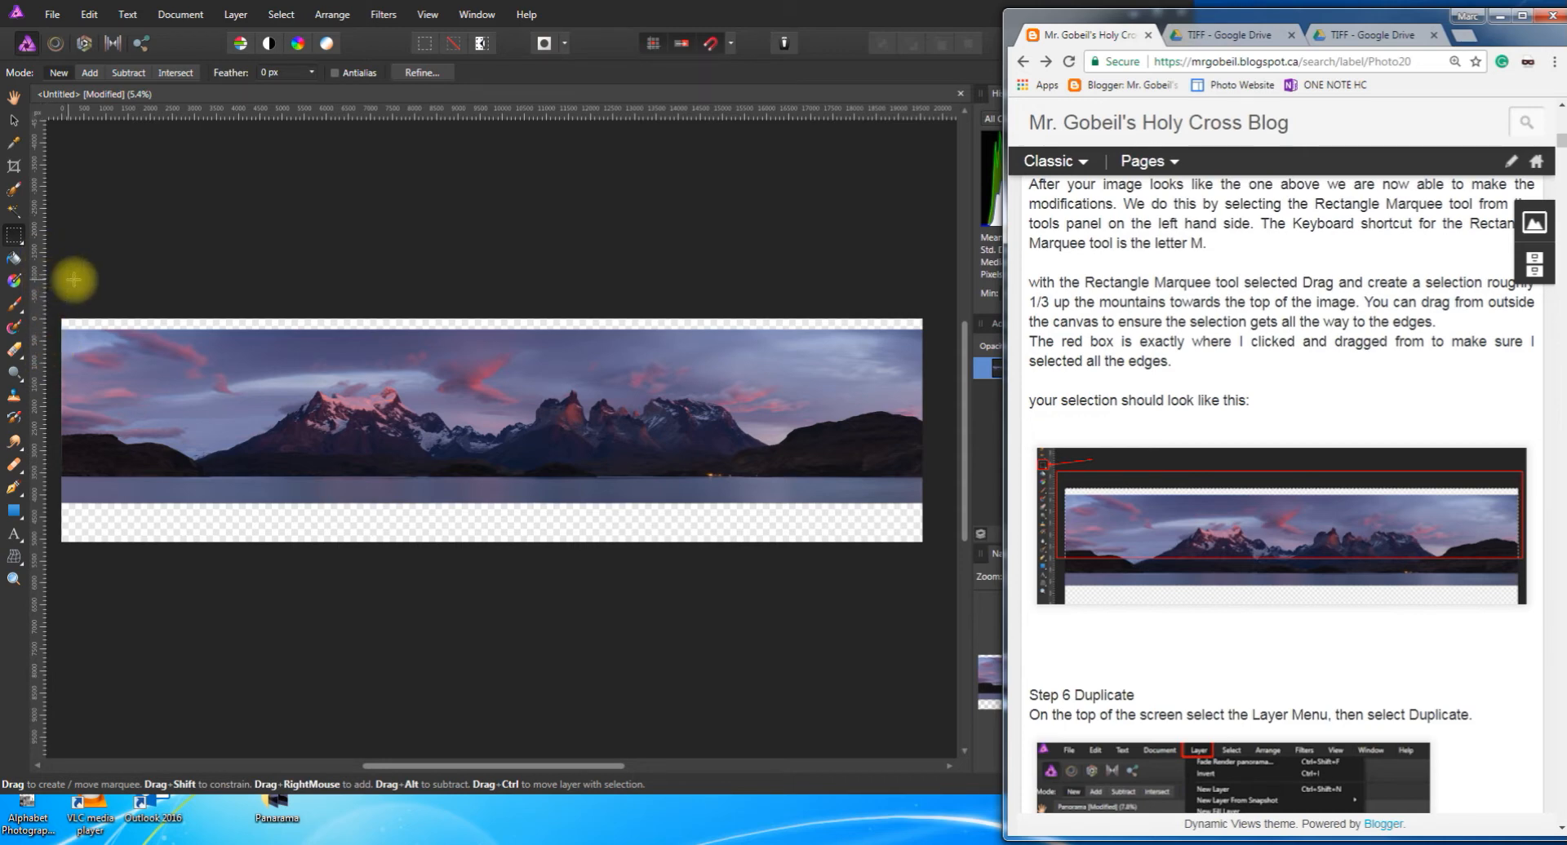
{"action": "left_click_drag", "start_coordinate": [50, 299], "coordinate": [254, 380]}
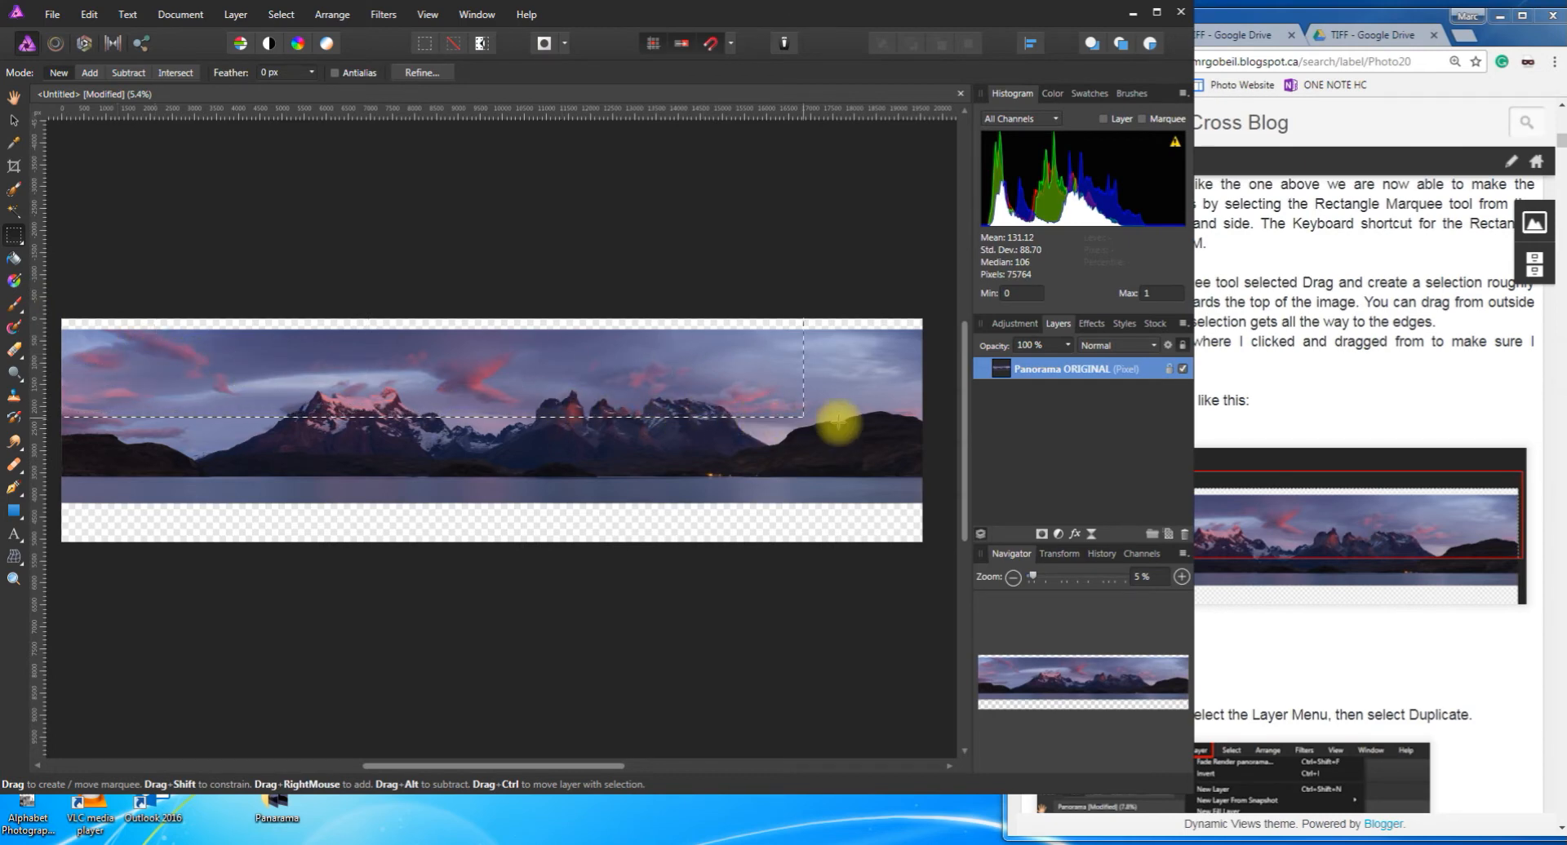
{"action": "left_click_drag", "start_coordinate": [838, 422], "coordinate": [903, 453]}
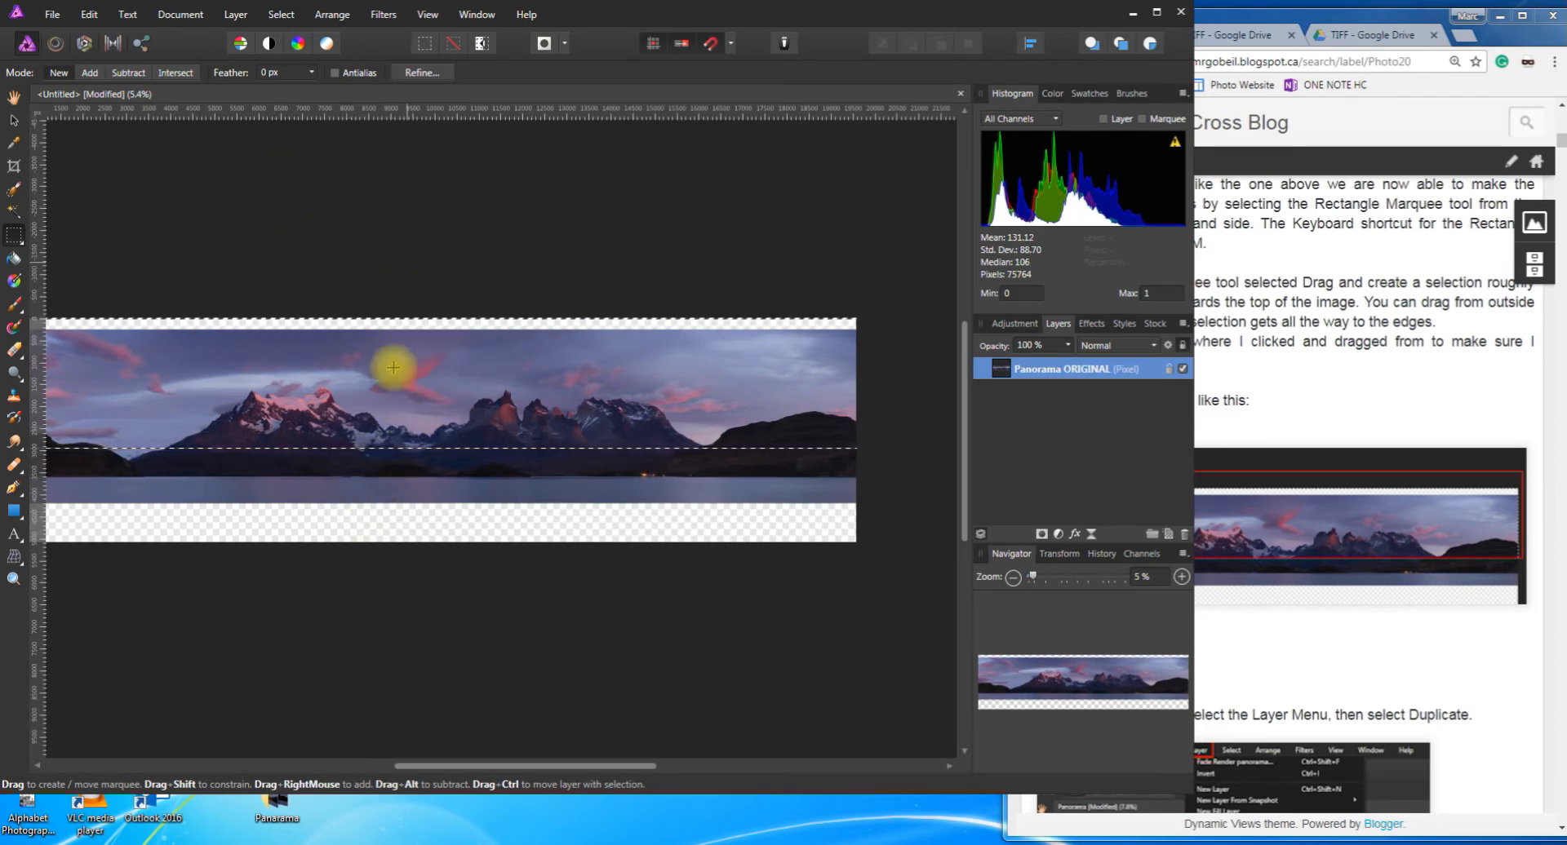
Consult the blog's Step 6 Duplicate section and duplicate the Panorama ORIGINAL layer in Affinity Photo
{"action": "left_click", "coordinate": [1296, 441]}
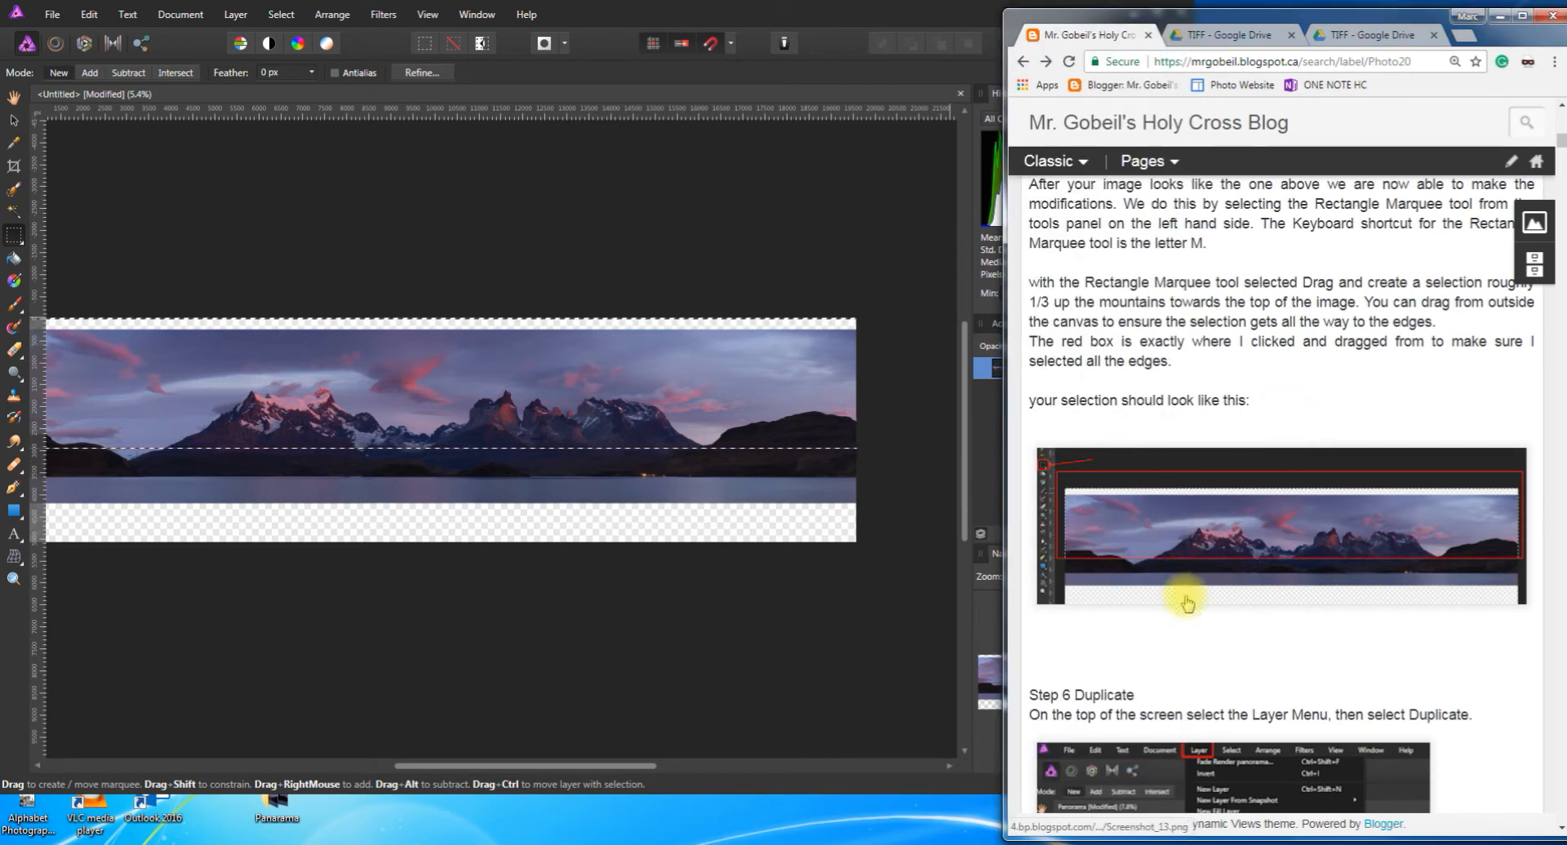
{"action": "scroll", "coordinate": [1131, 594], "scroll_direction": "down", "scroll_amount": 4}
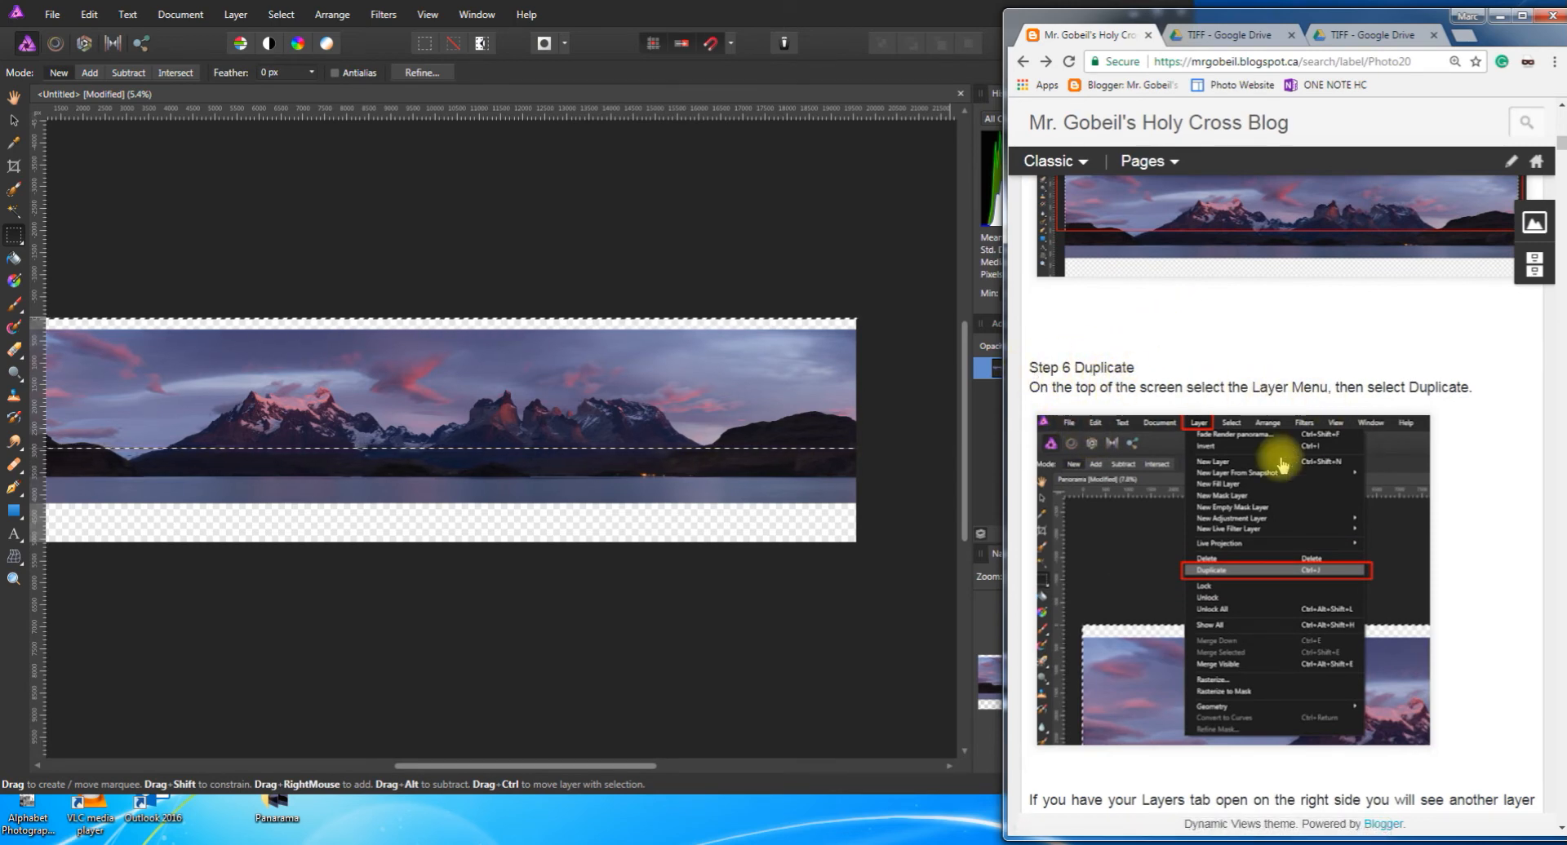
{"action": "scroll", "coordinate": [1050, 387], "scroll_direction": "down", "scroll_amount": 1}
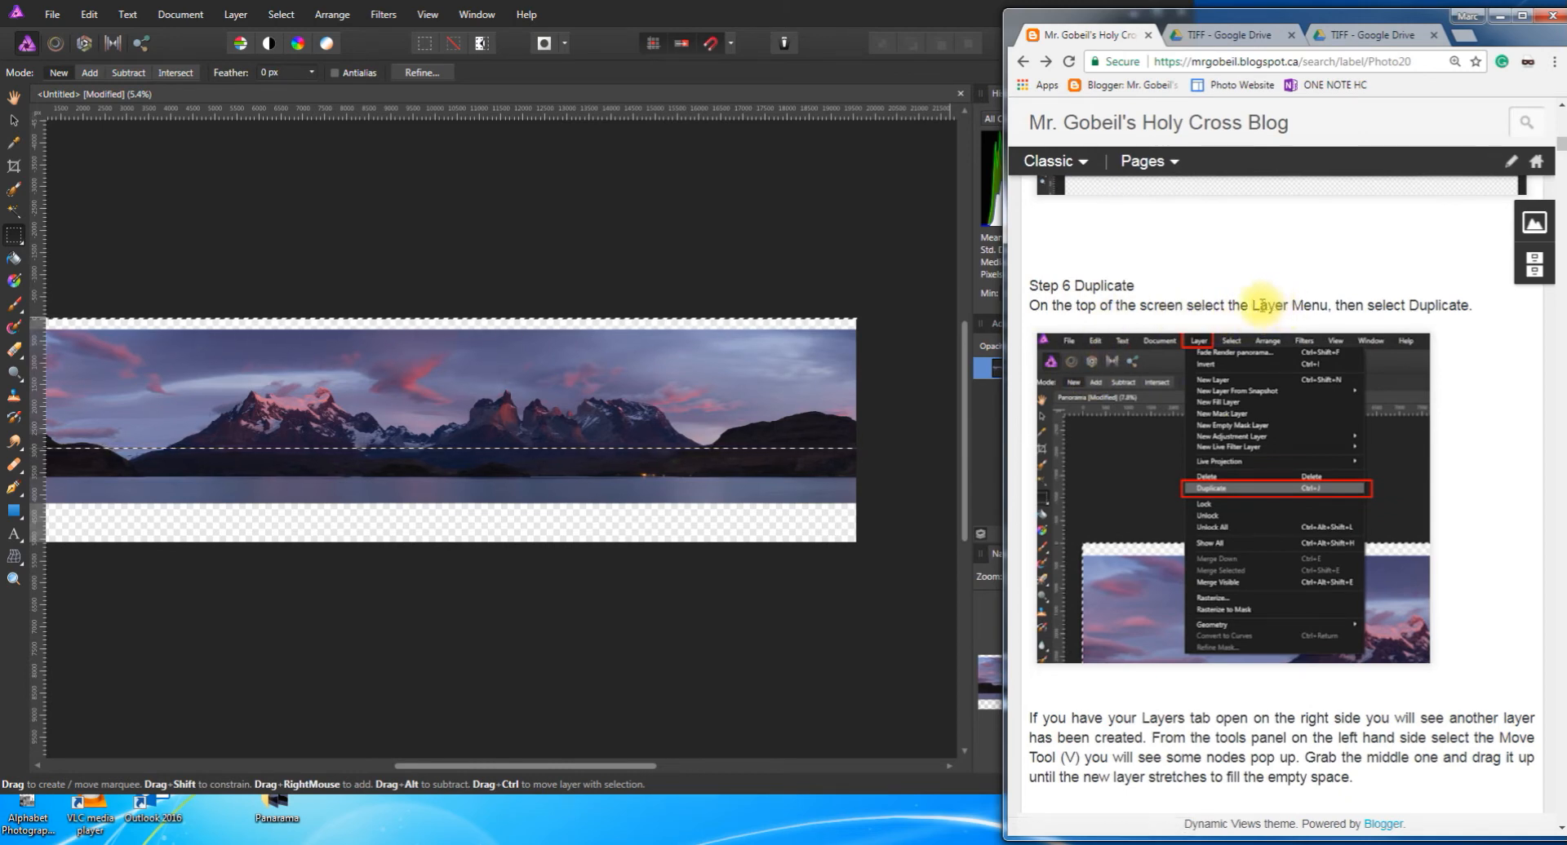
{"action": "left_click", "coordinate": [321, 143]}
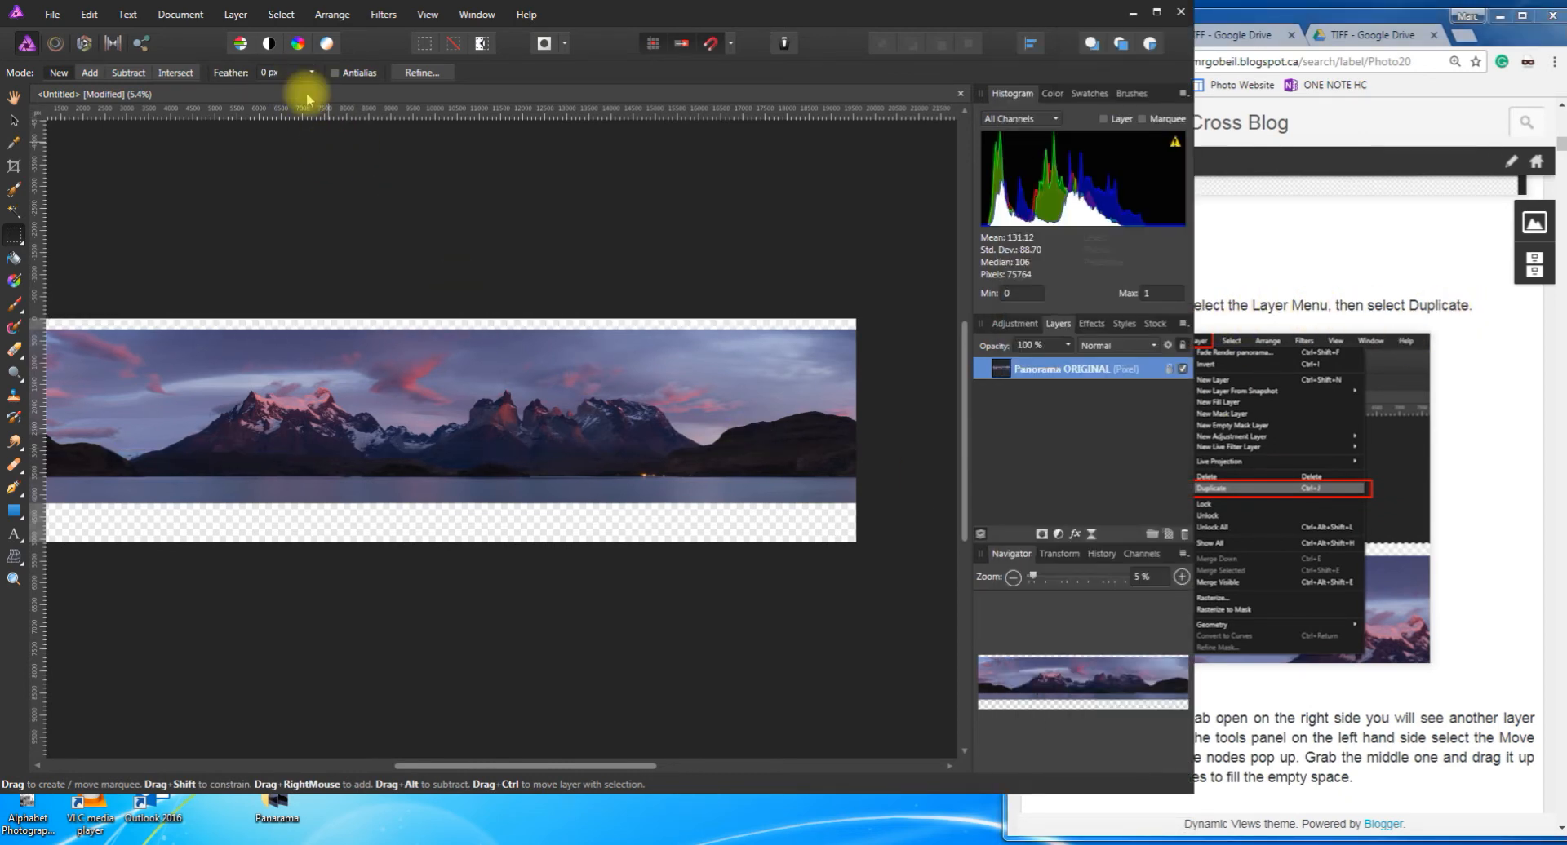
{"action": "left_click", "coordinate": [238, 14]}
{"action": "left_click", "coordinate": [315, 14]}
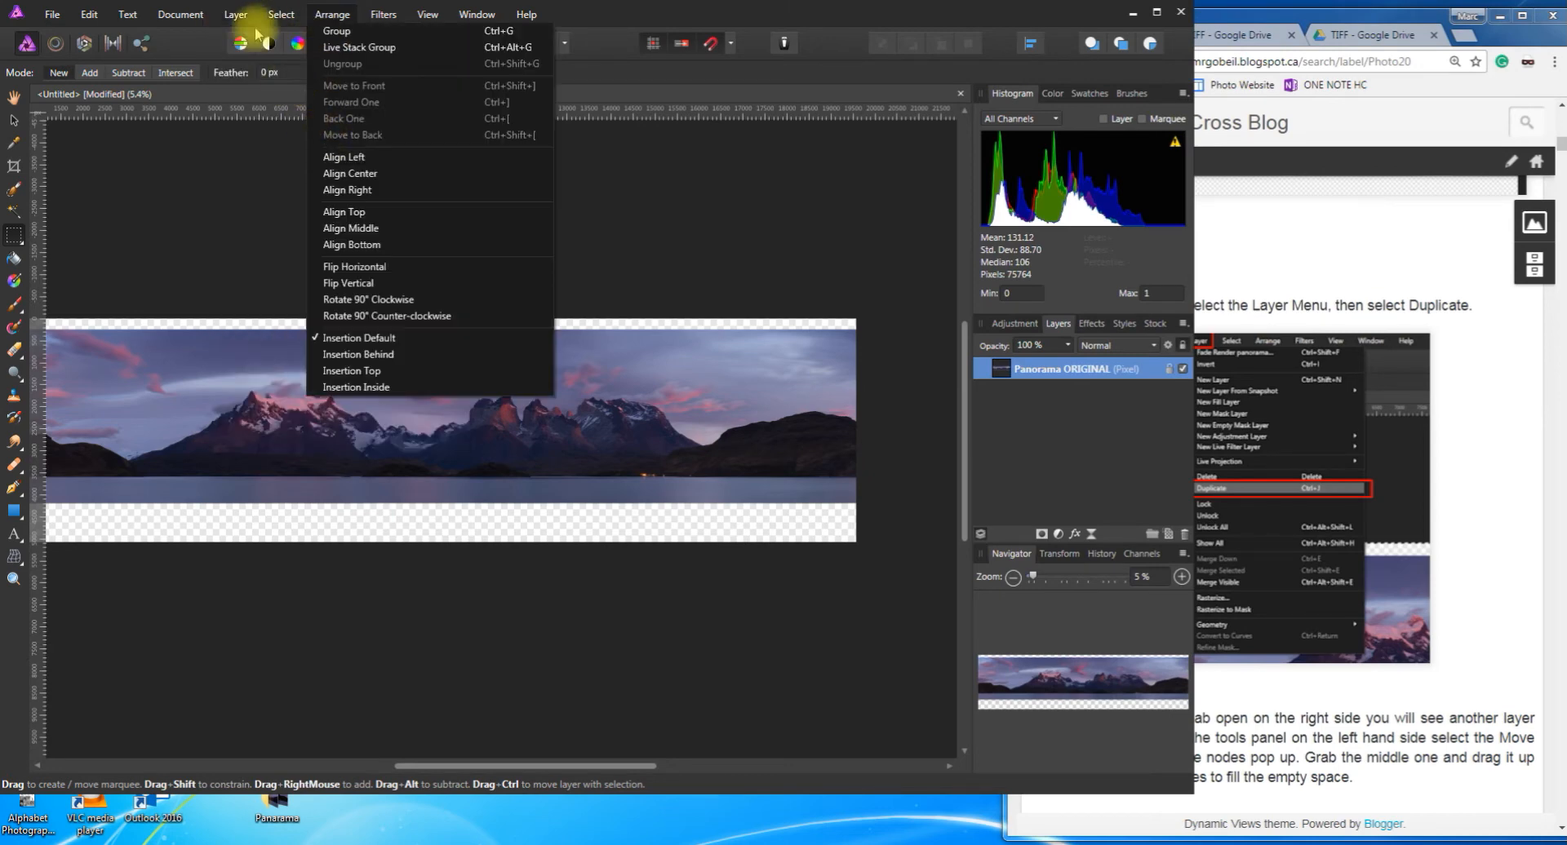
{"action": "left_click", "coordinate": [235, 14]}
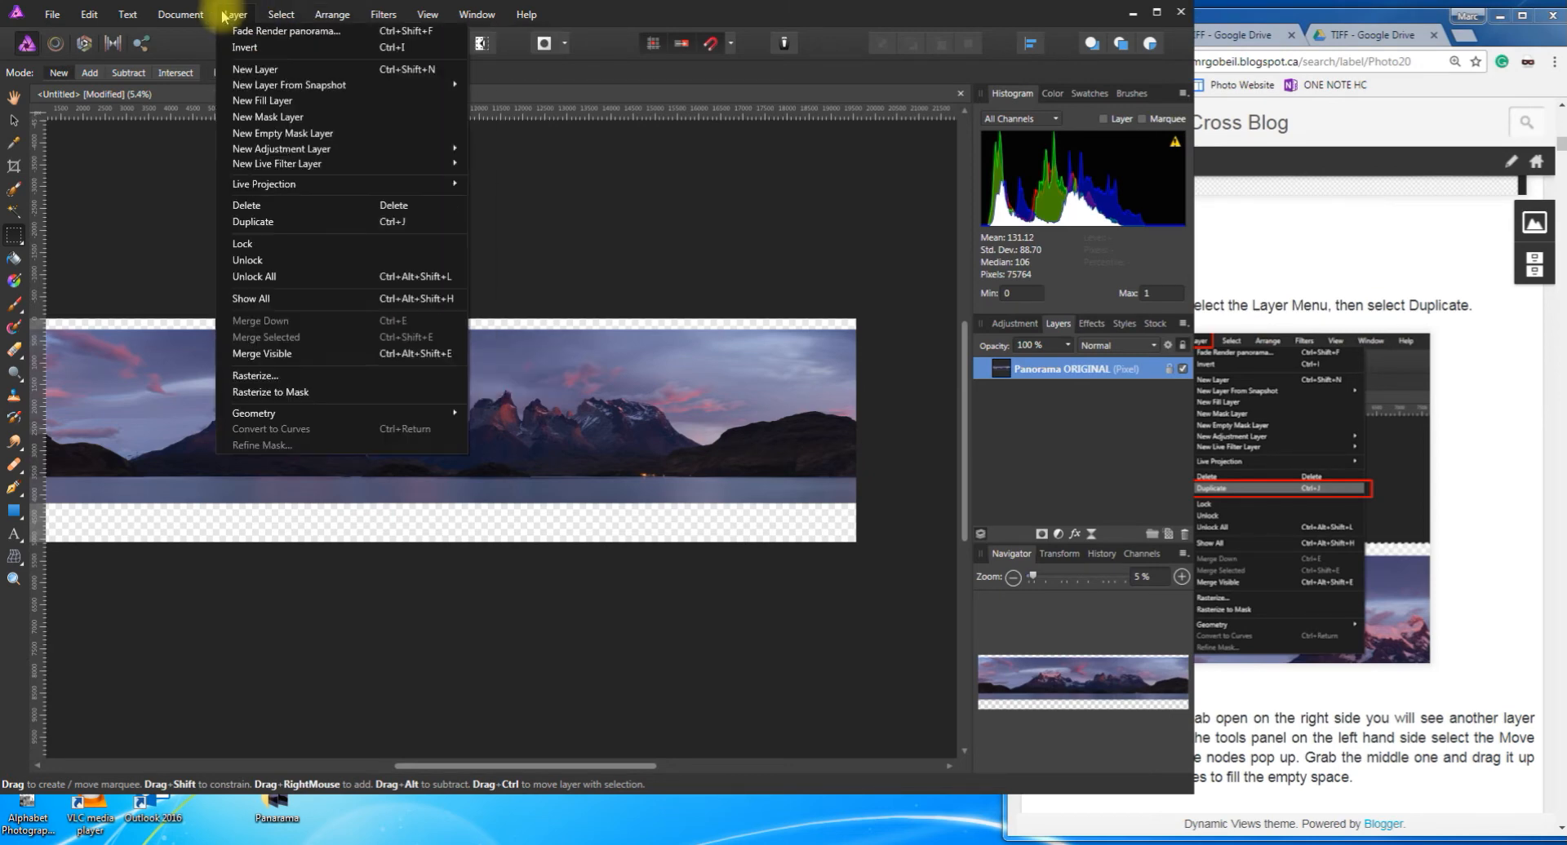
{"action": "left_click", "coordinate": [253, 222]}
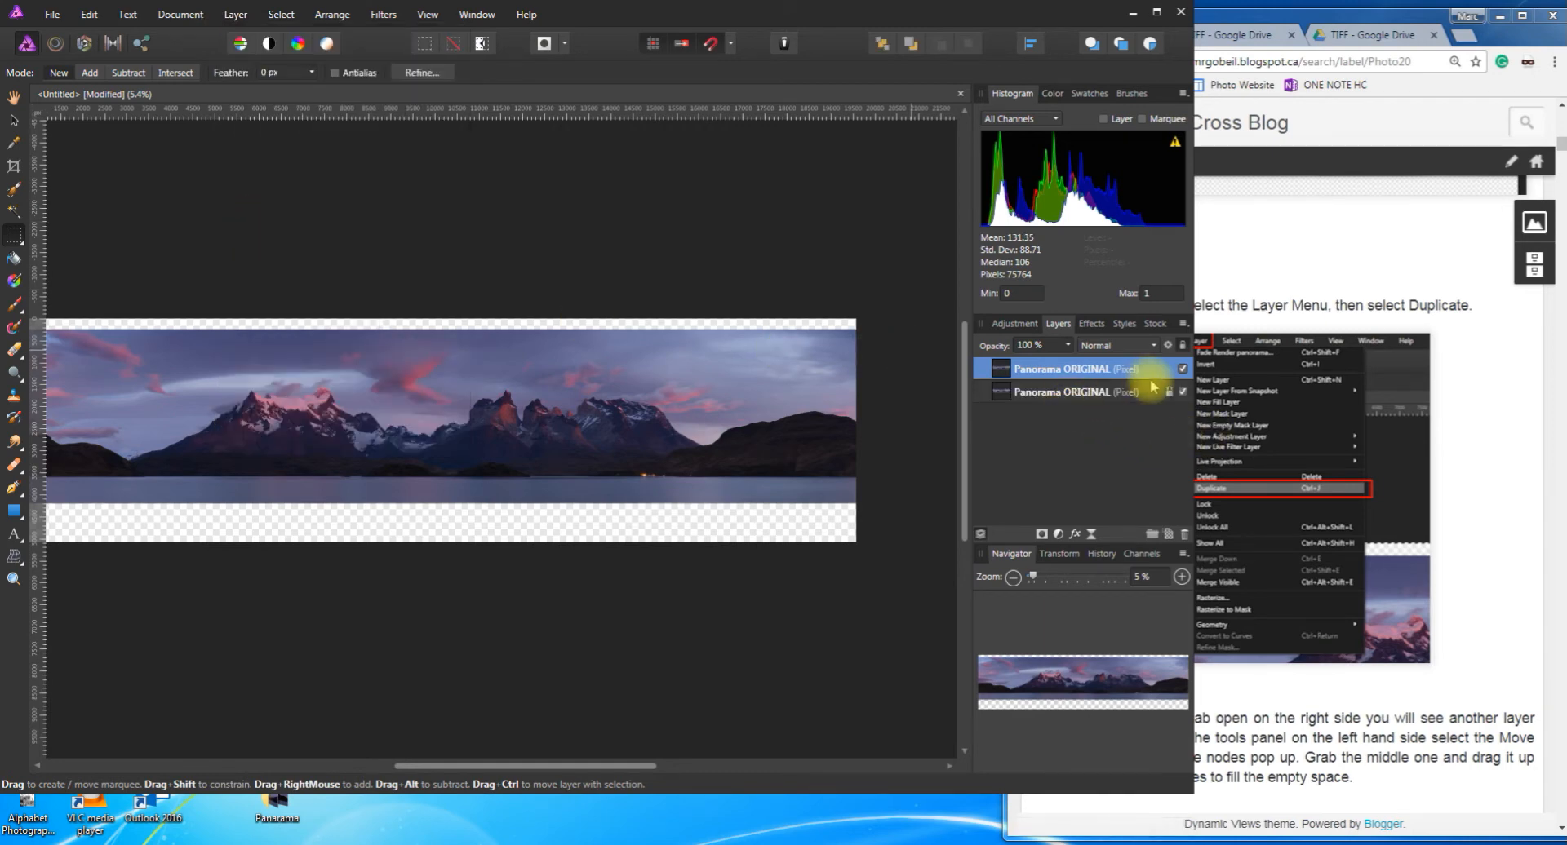
Rename the duplicated layer to "Panorama top"
{"action": "left_click", "coordinate": [1092, 368]}
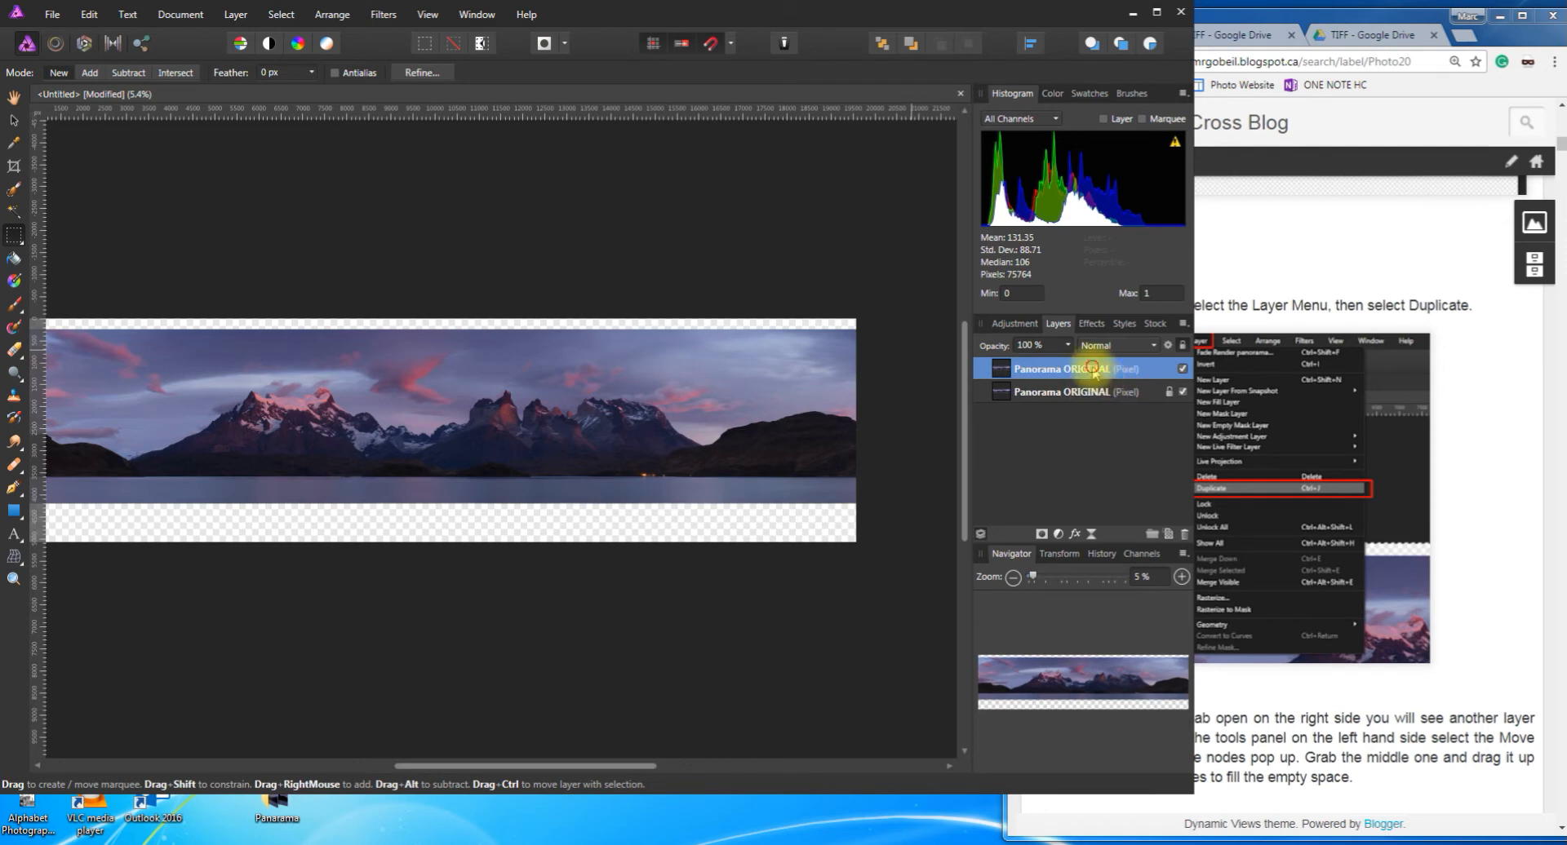
{"action": "double_click", "coordinate": [1093, 369]}
{"action": "left_click_drag", "start_coordinate": [1106, 369], "coordinate": [1056, 369]}
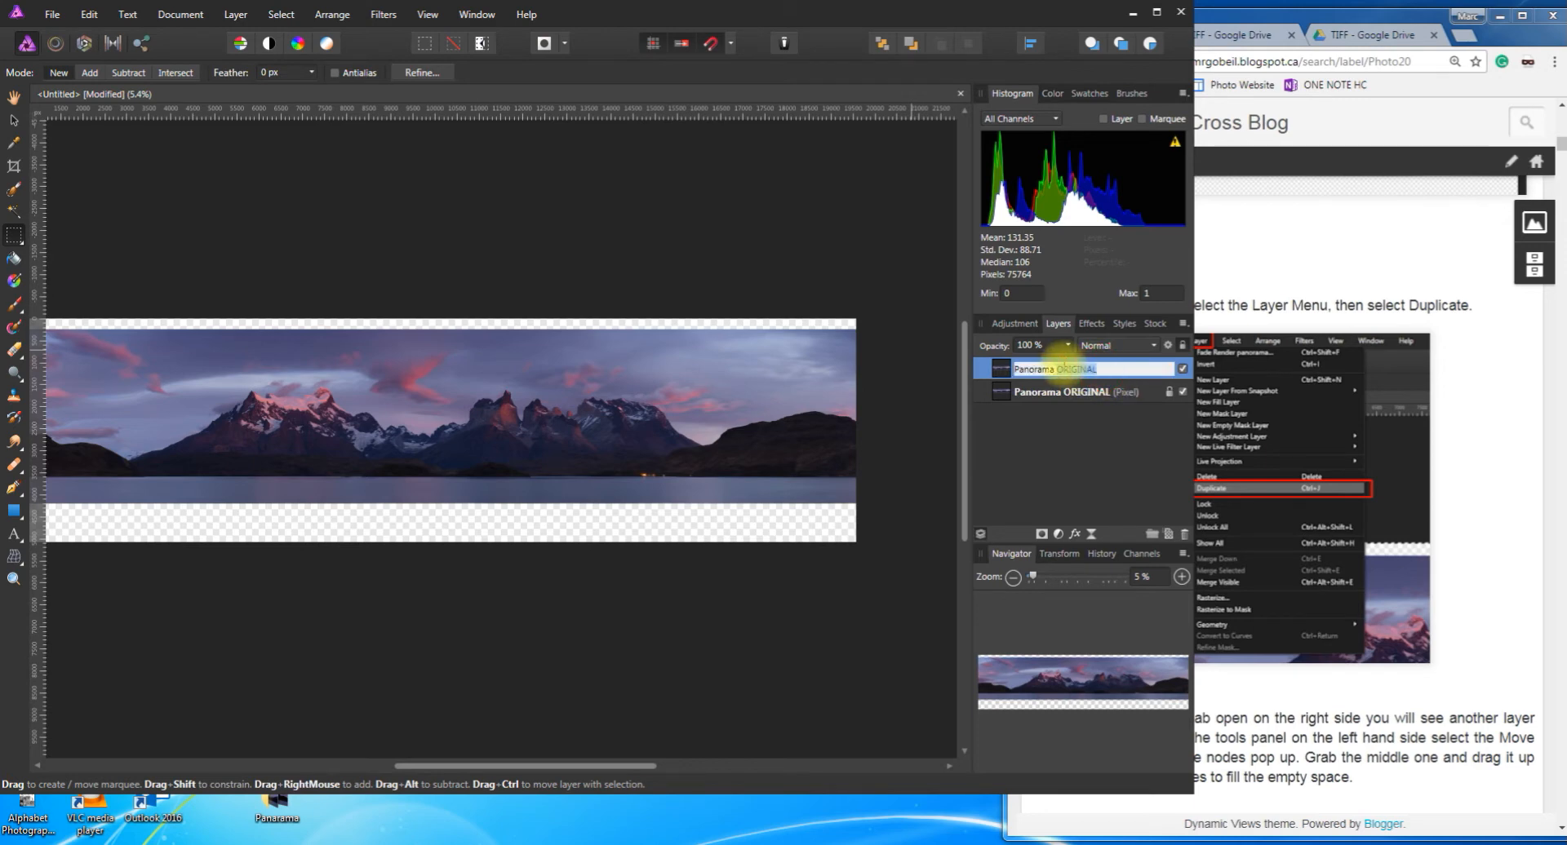
{"action": "key", "text": "BackSpace"}
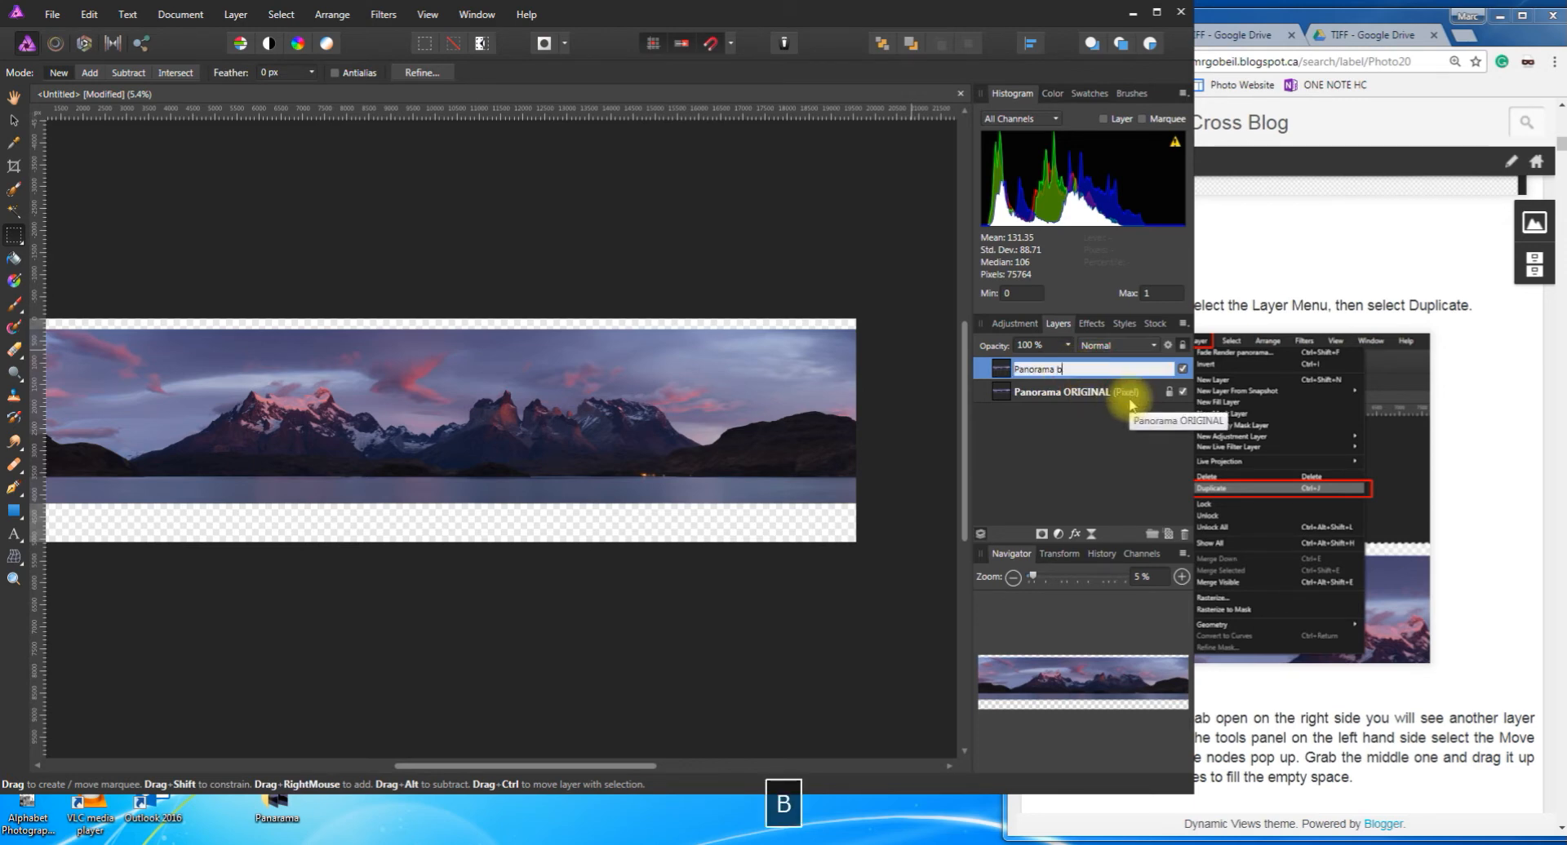
{"action": "type", "text": "top"}
{"action": "key", "text": "Return"}
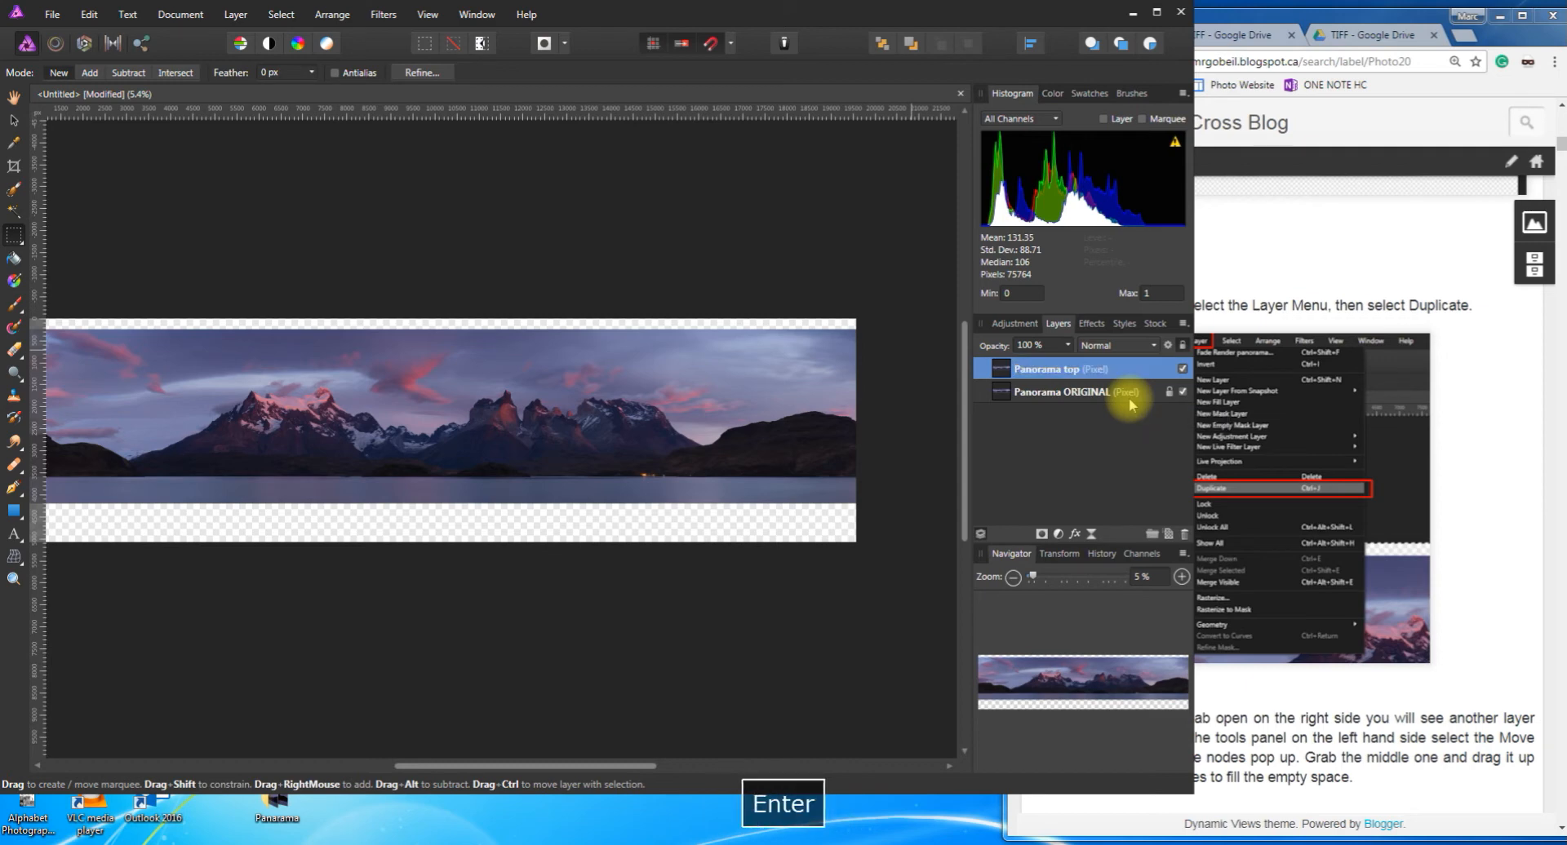
{"action": "double_click", "coordinate": [1049, 369]}
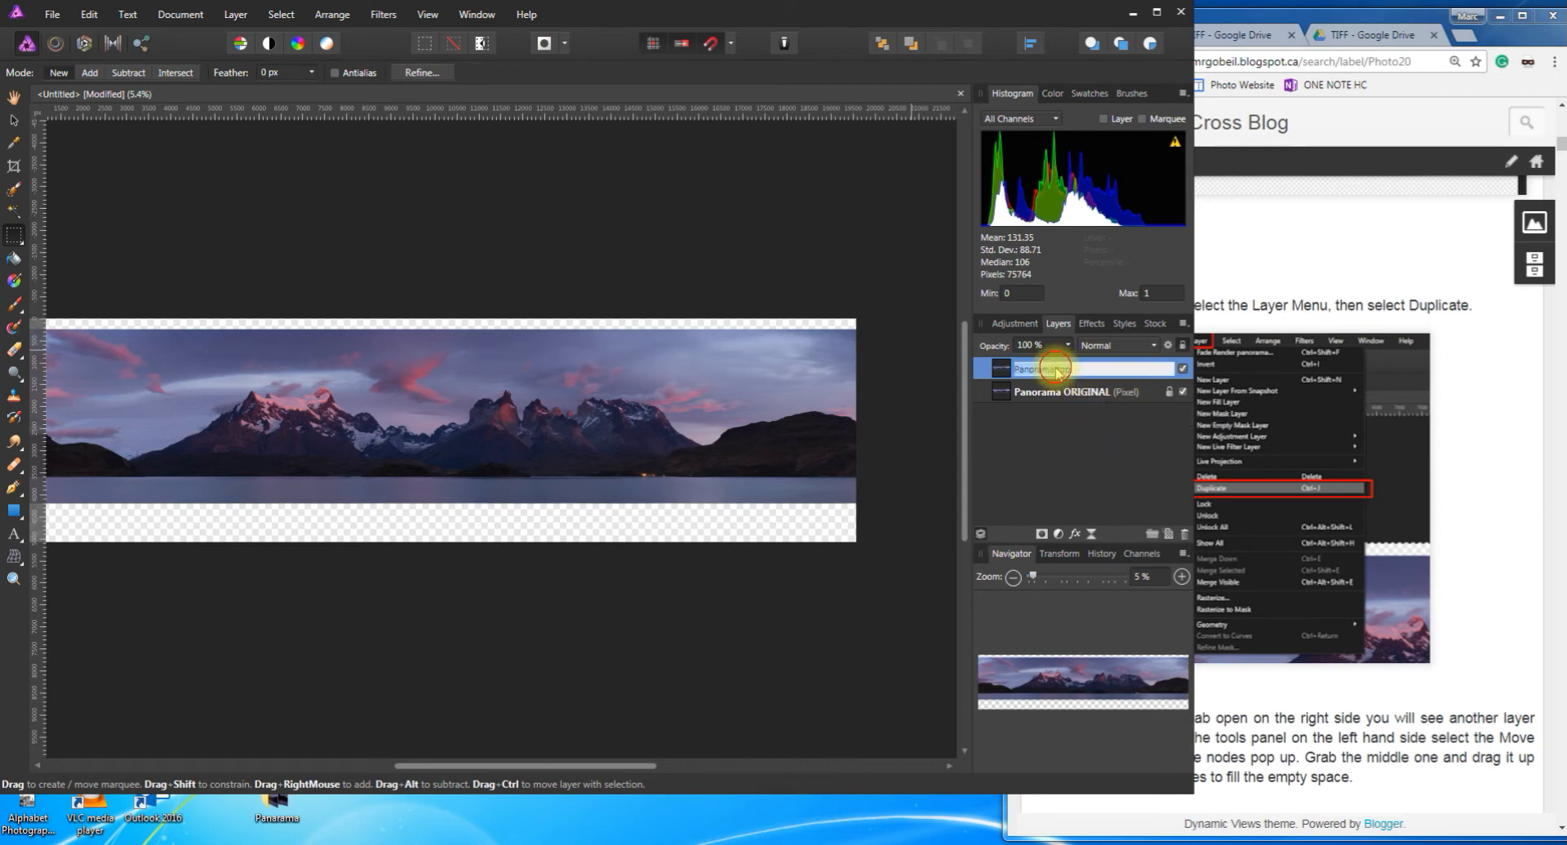
{"action": "left_click", "coordinate": [1077, 454]}
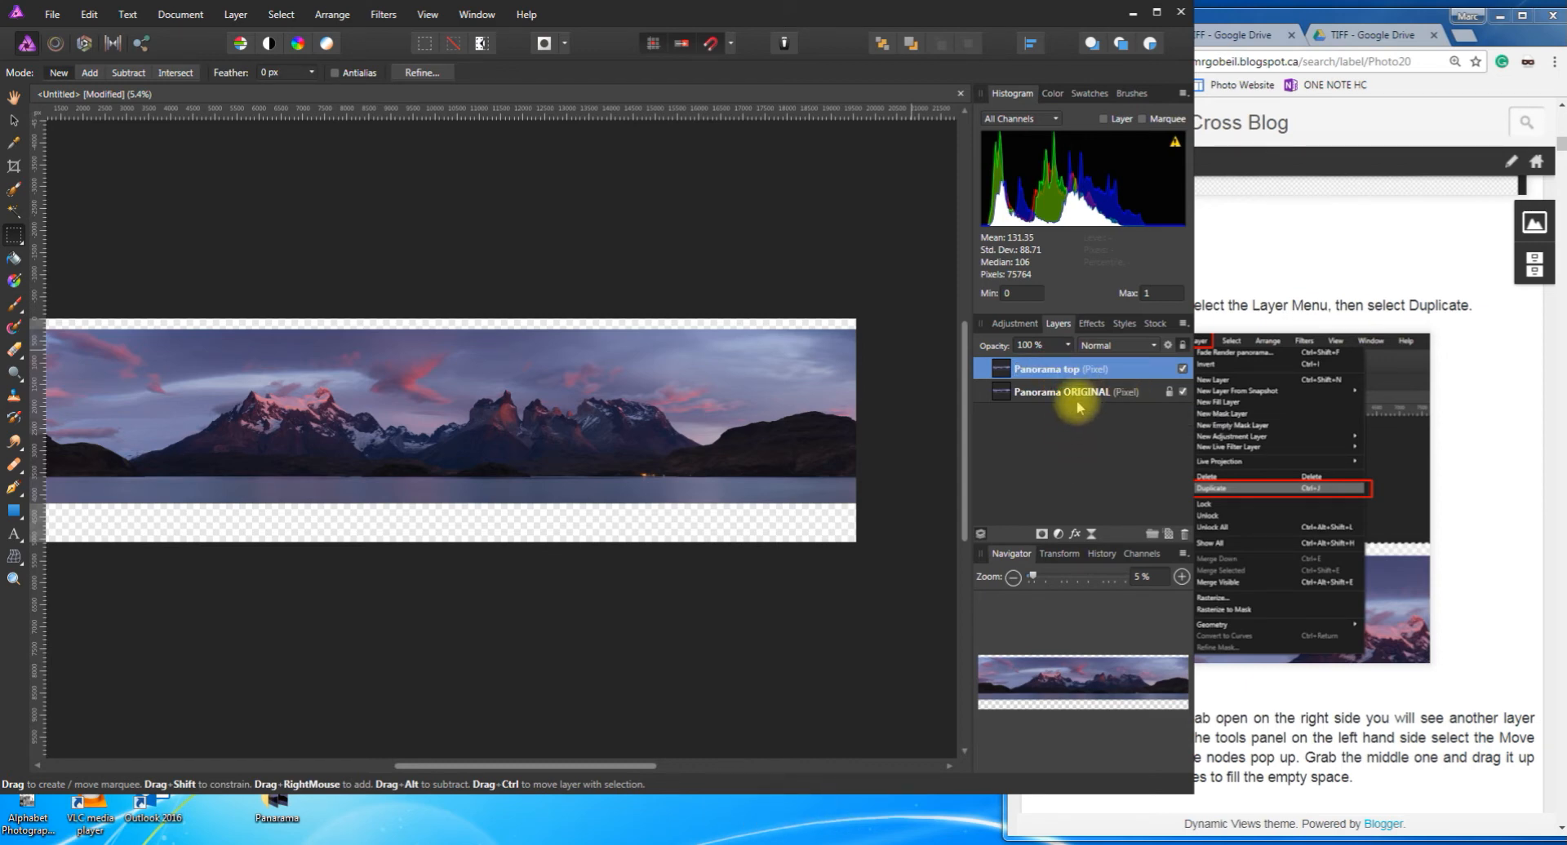
{"action": "left_click", "coordinate": [1090, 447]}
Compare the blog's instructions for stretching the new layer with the Move Tool against Affinity Photo's layer list, highlighting the instruction paragraph
{"action": "left_click", "coordinate": [1560, 467]}
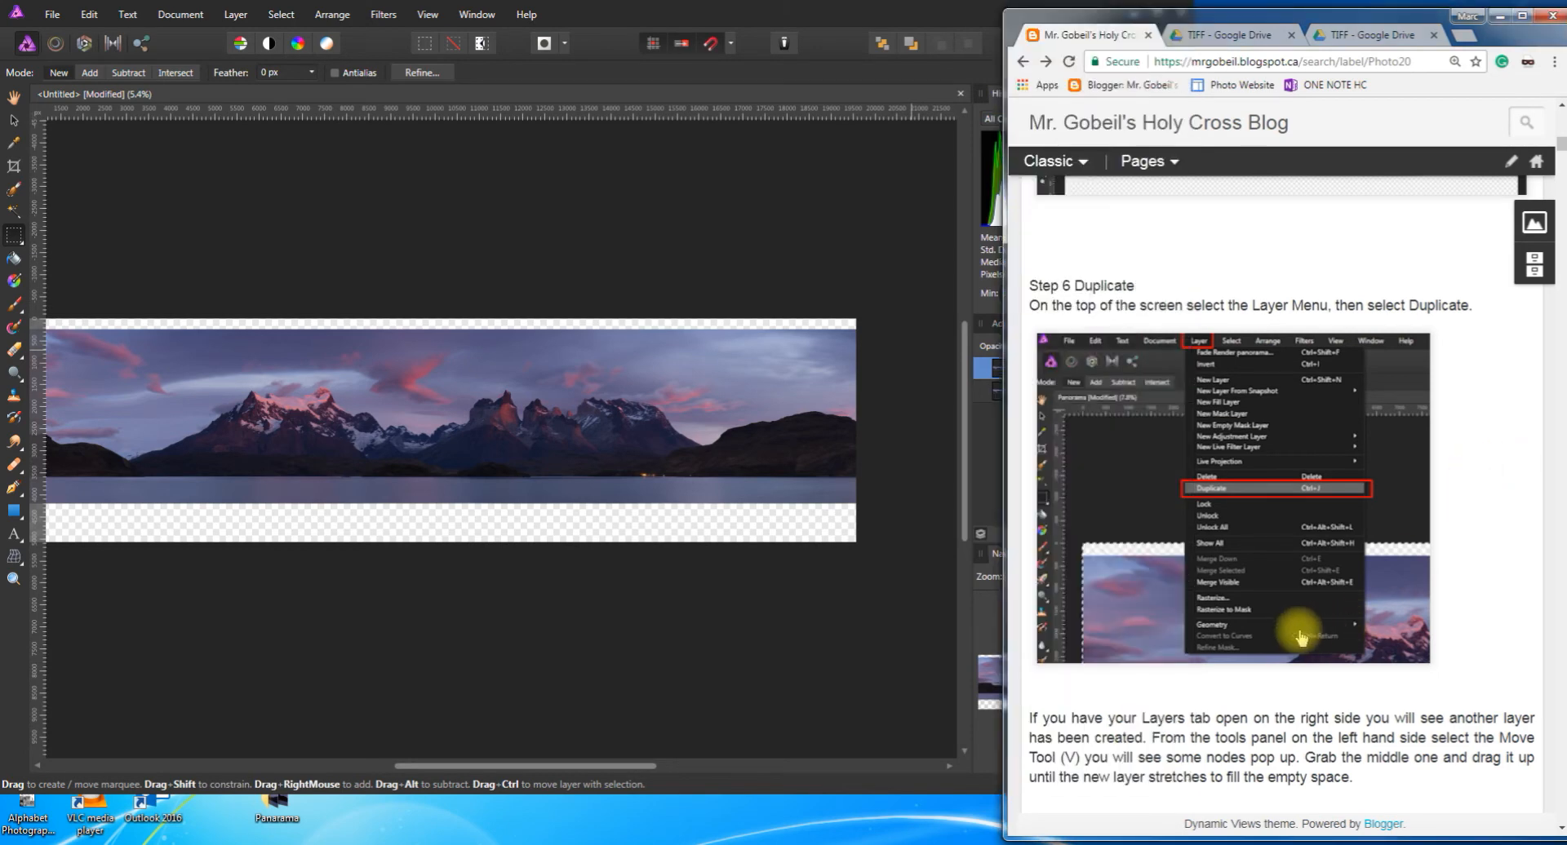
{"action": "scroll", "coordinate": [1255, 534], "scroll_direction": "down", "scroll_amount": 3}
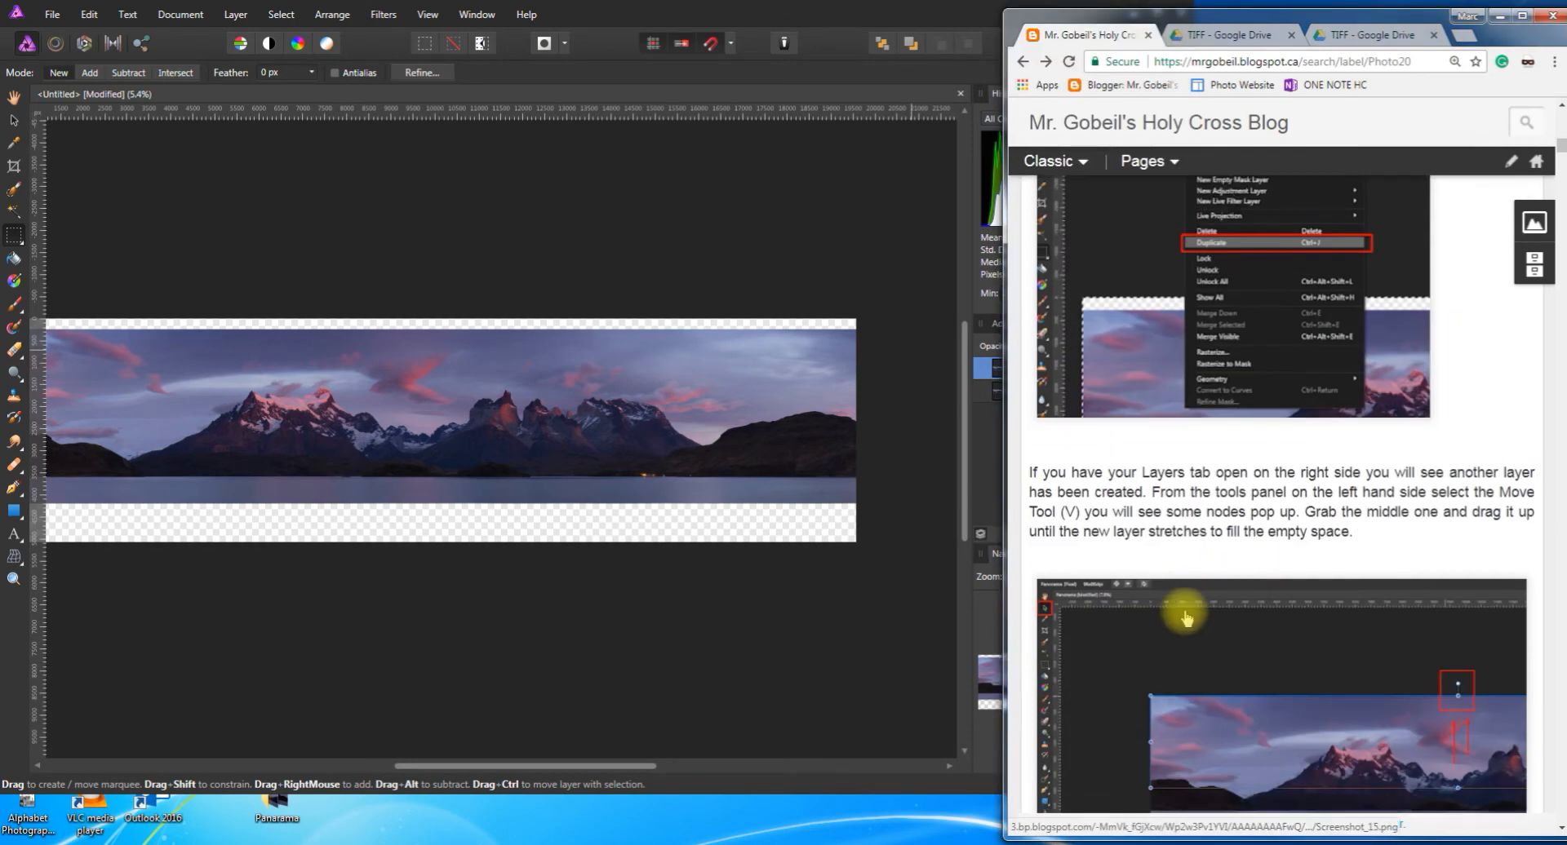
{"action": "scroll", "coordinate": [1175, 518], "scroll_direction": "down", "scroll_amount": 2}
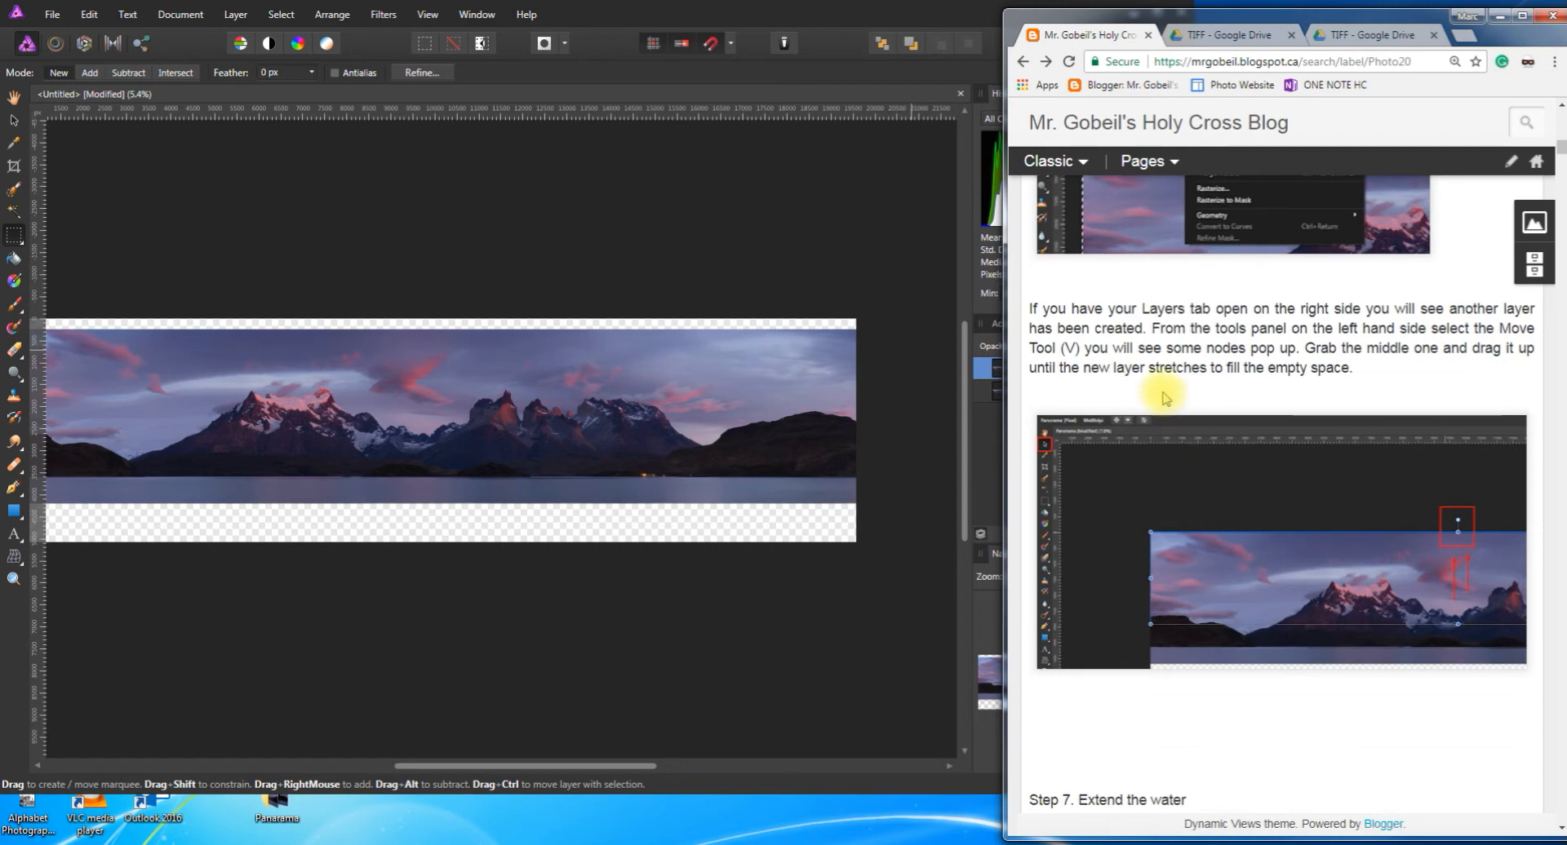
{"action": "left_click", "coordinate": [990, 342]}
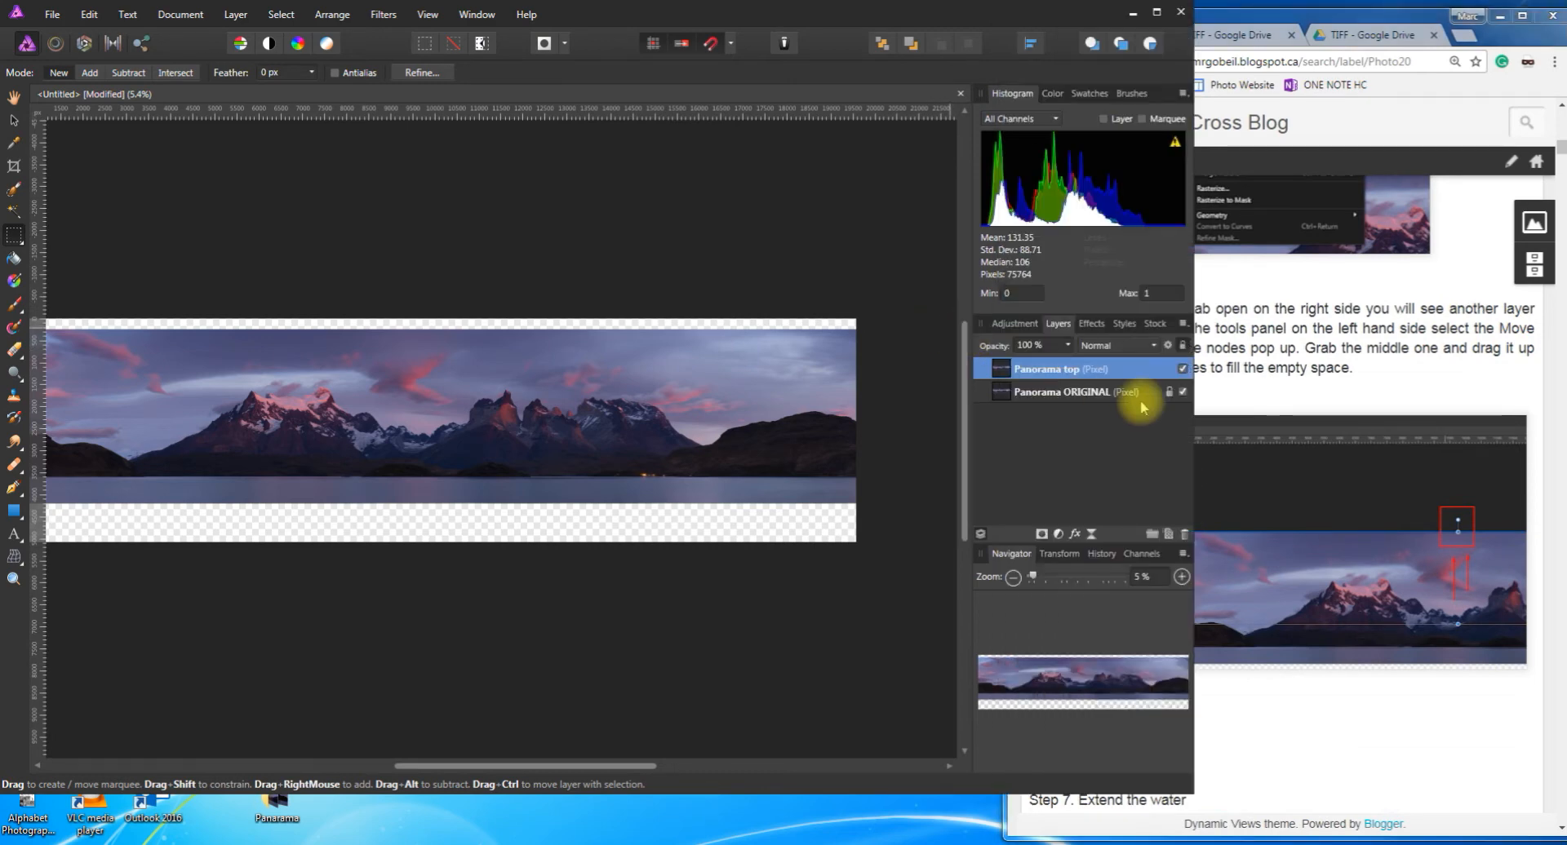
{"action": "left_click", "coordinate": [1032, 327]}
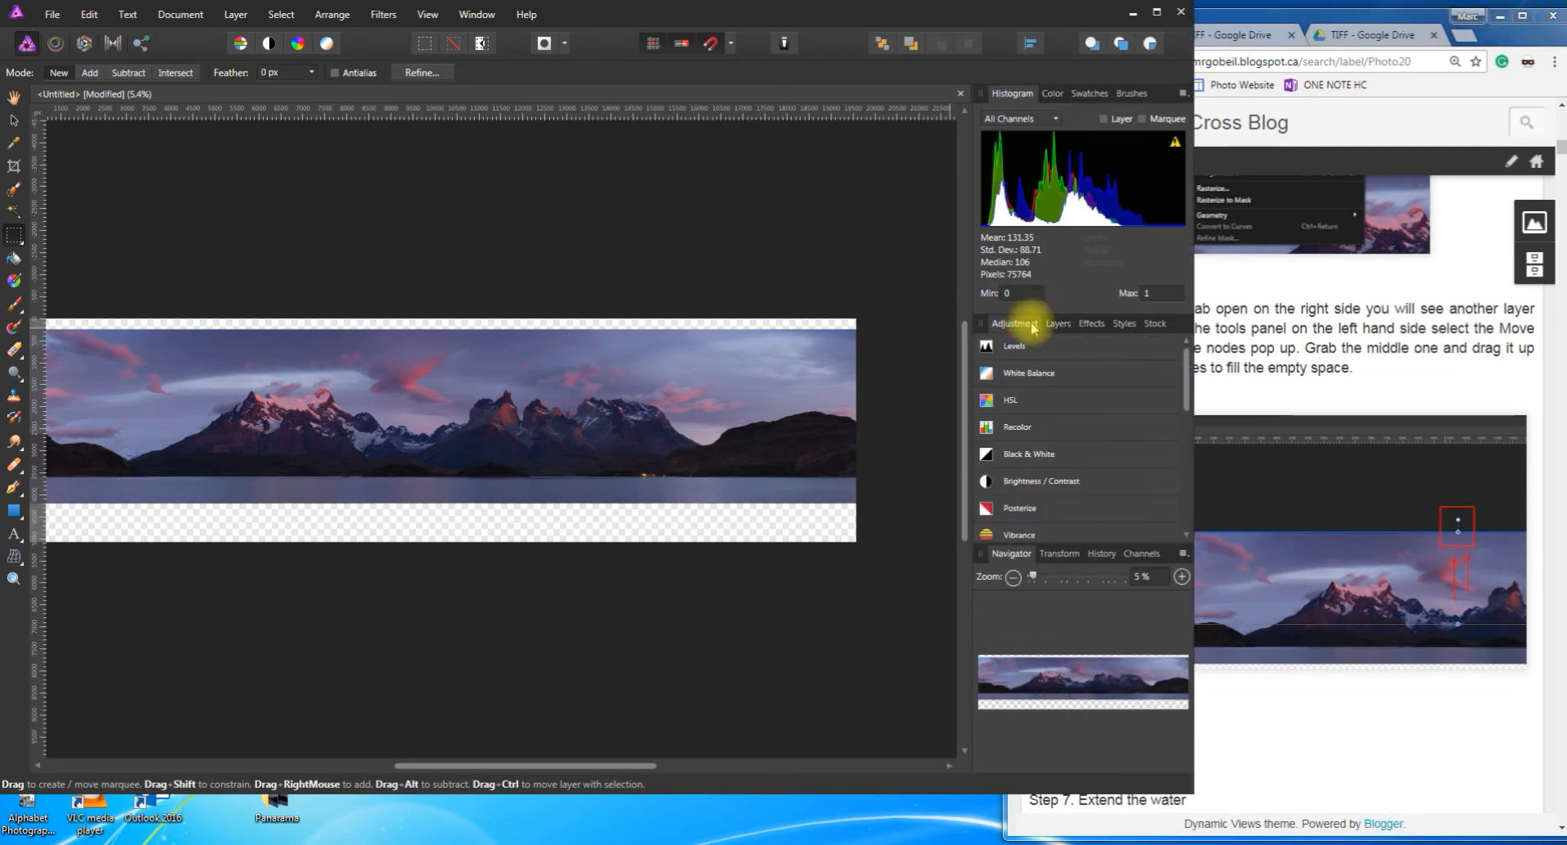
{"action": "left_click", "coordinate": [1091, 324]}
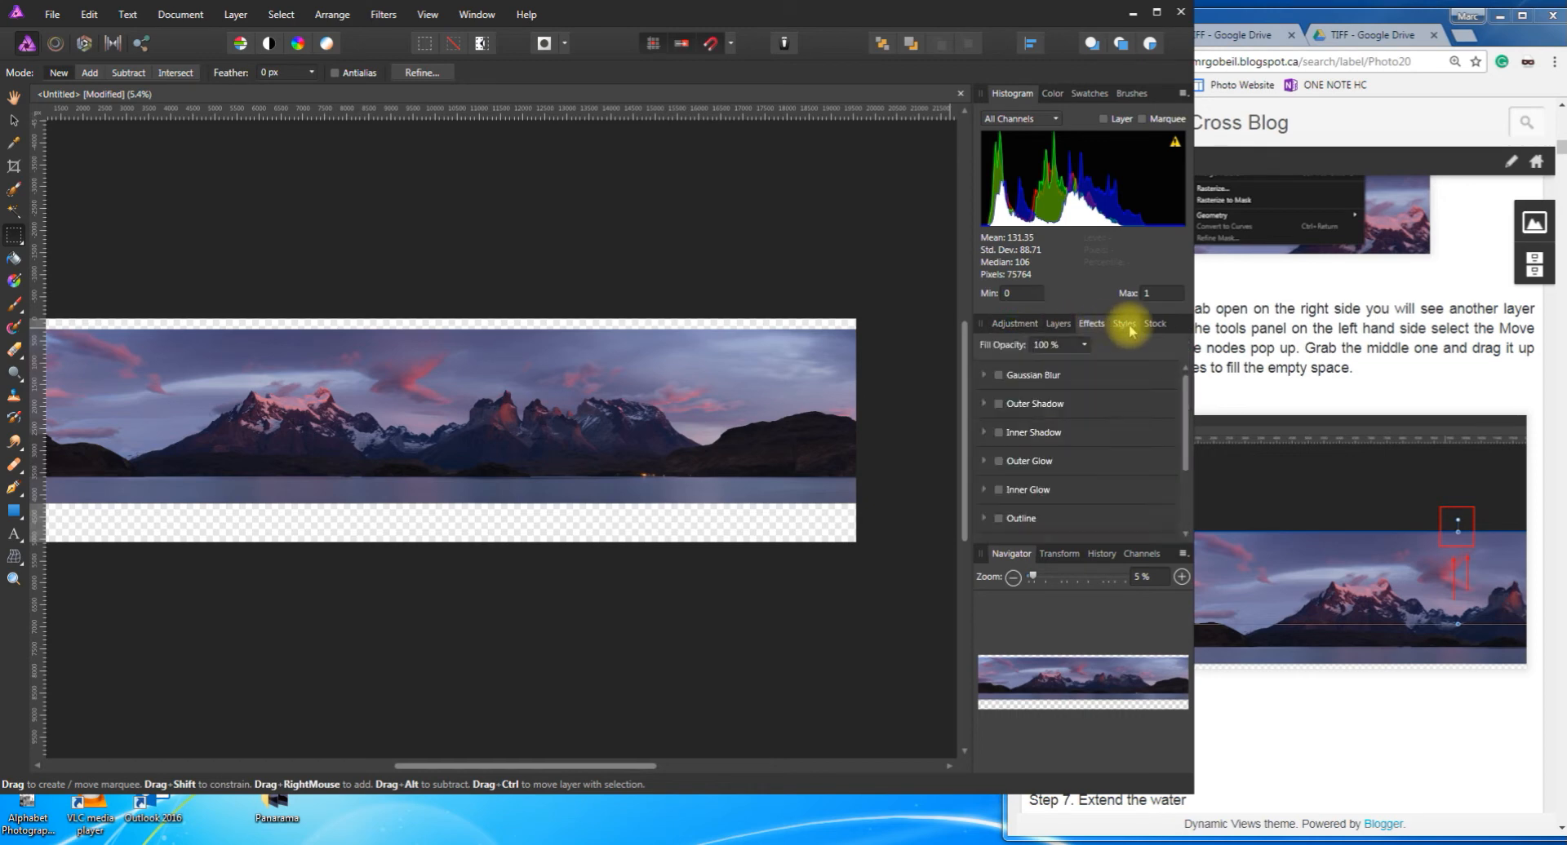
{"action": "left_click", "coordinate": [1059, 324]}
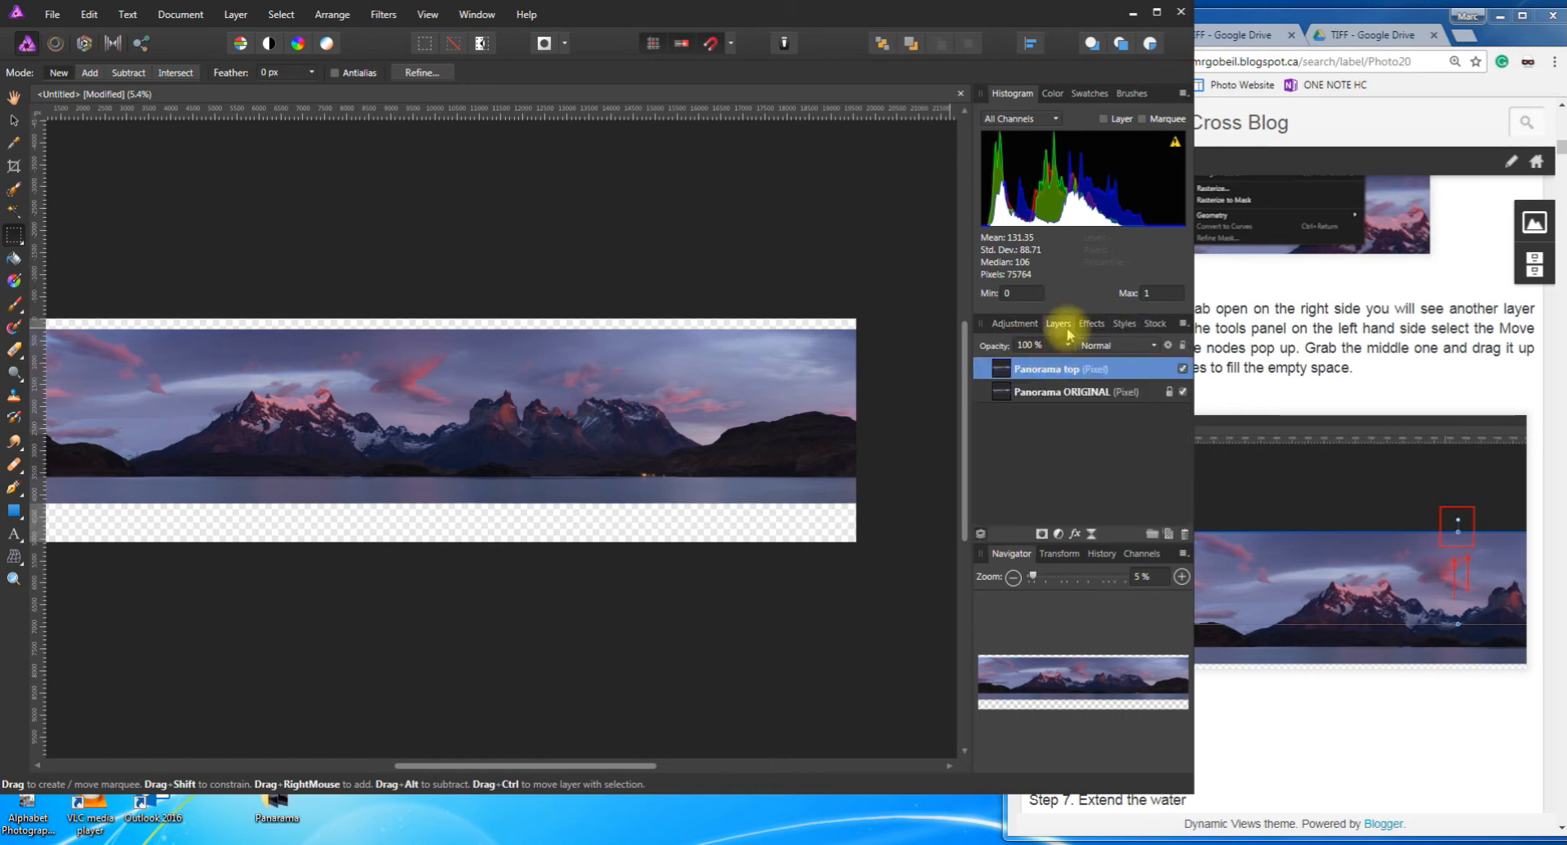
{"action": "left_click", "coordinate": [1416, 390]}
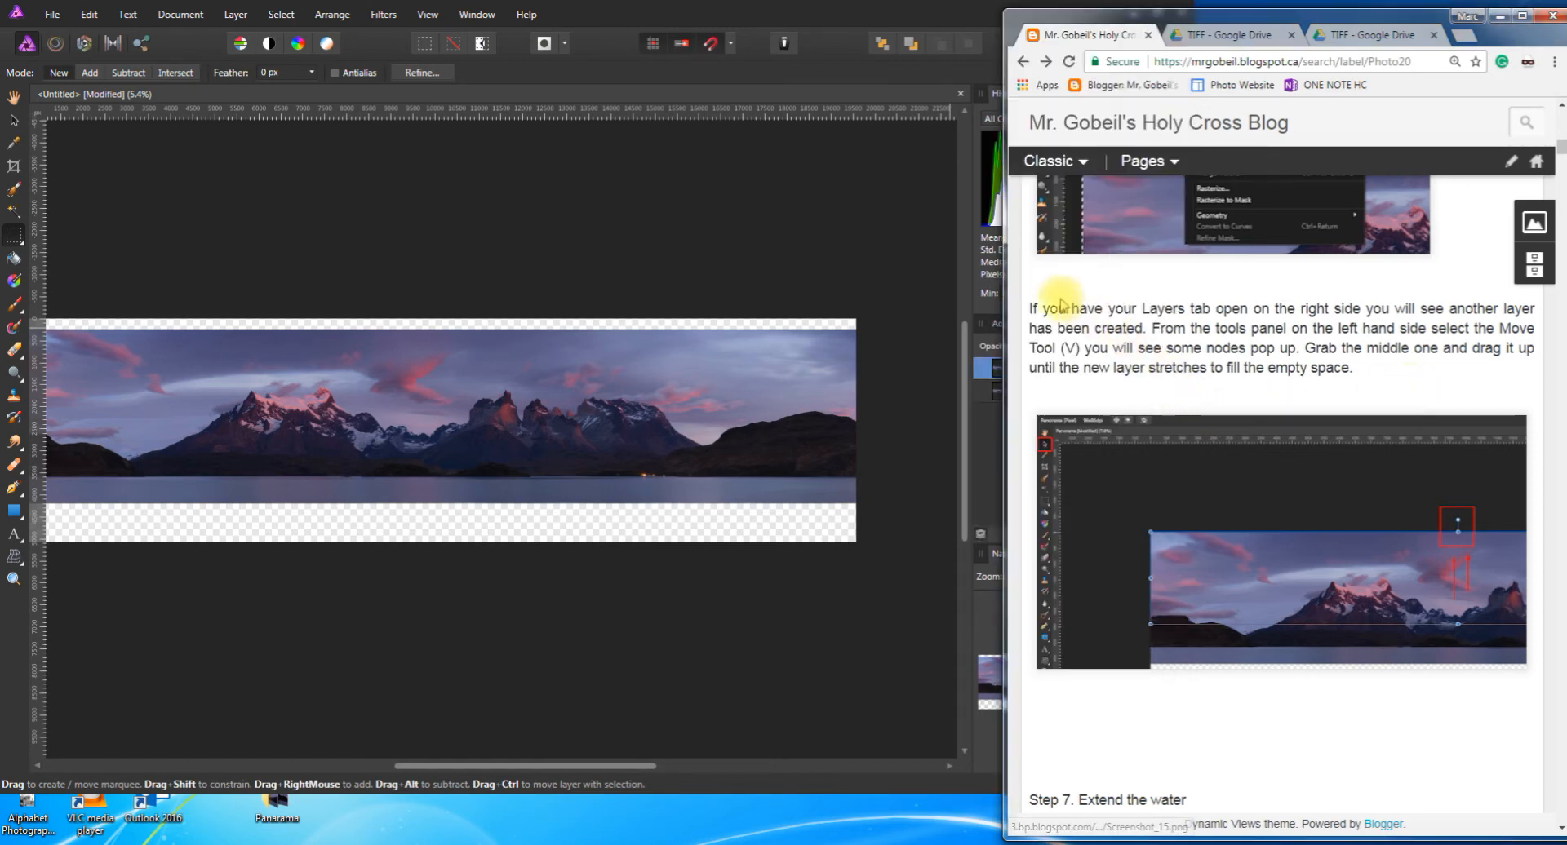
{"action": "left_click_drag", "start_coordinate": [1027, 310], "coordinate": [1358, 369]}
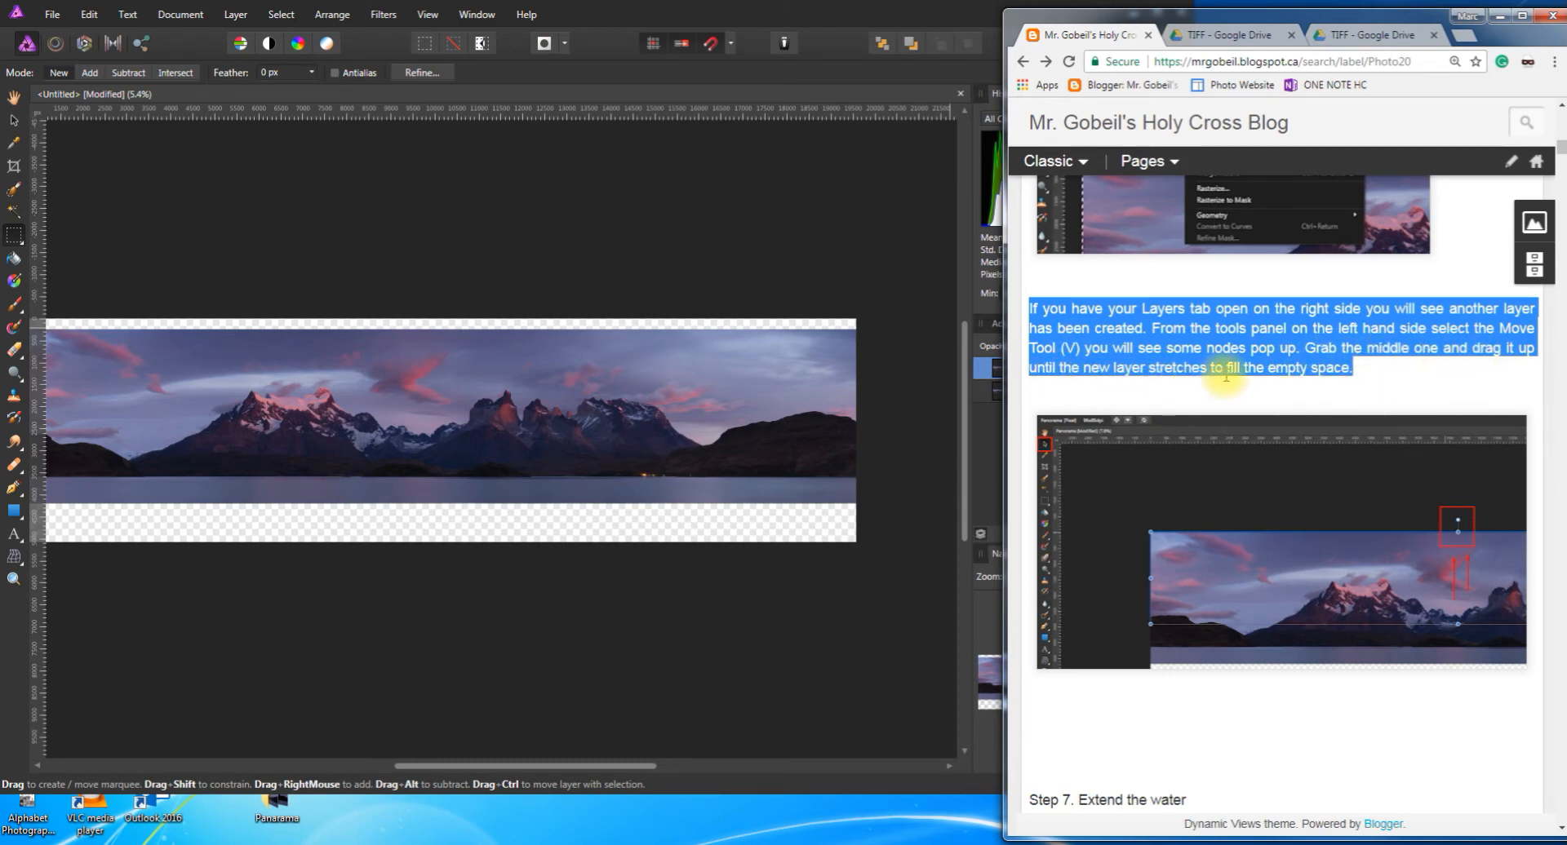
{"action": "left_click", "coordinate": [906, 445]}
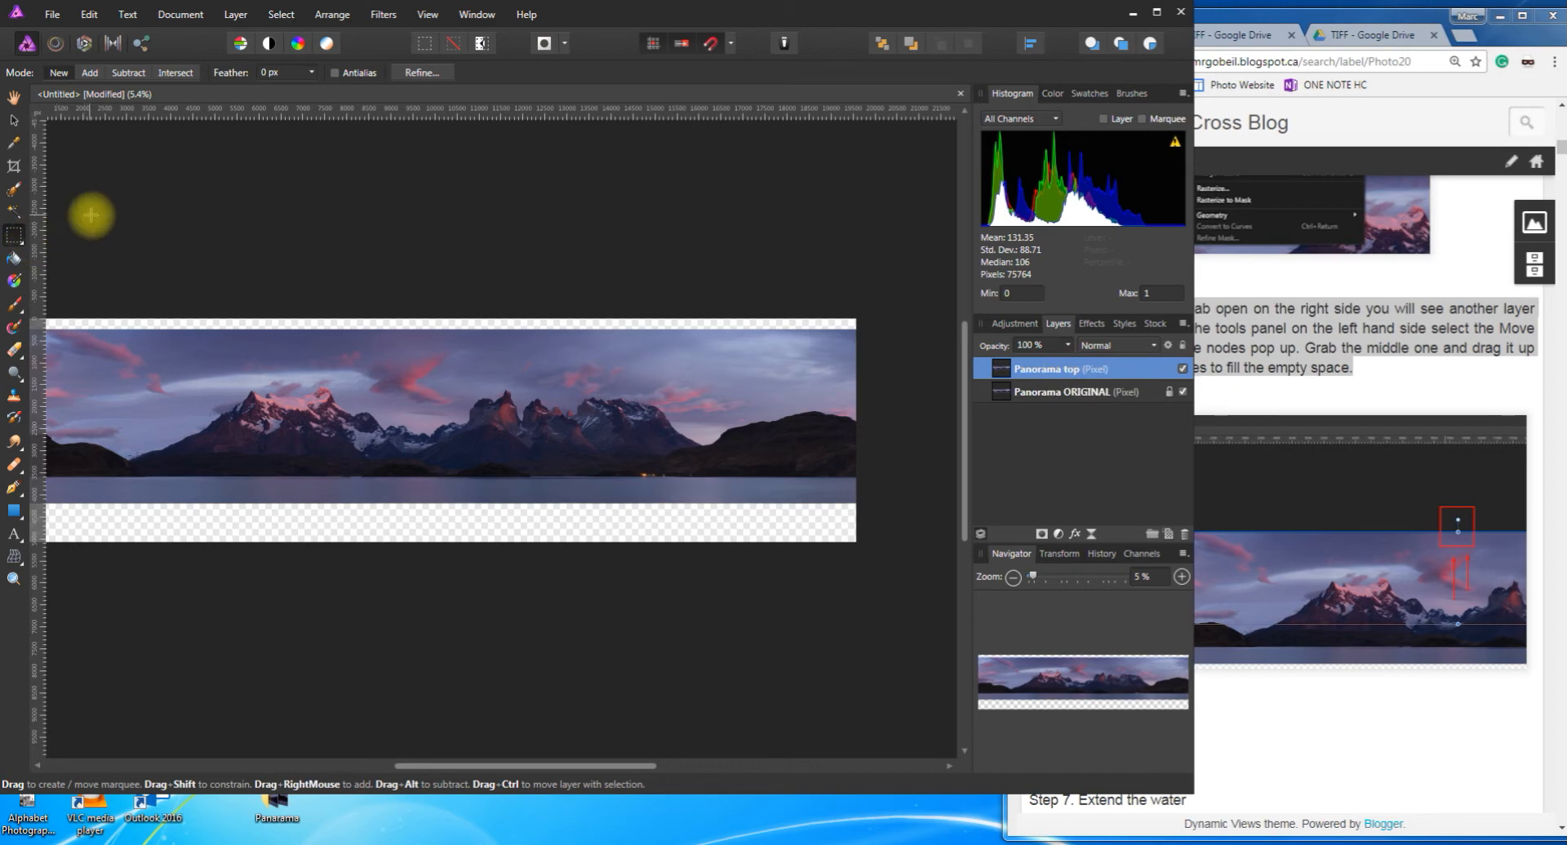
Stretch the Panorama top layer upward with the Move Tool to fill the empty strip to the canvas's upper edge, then deselect the layer
{"action": "left_click", "coordinate": [14, 120]}
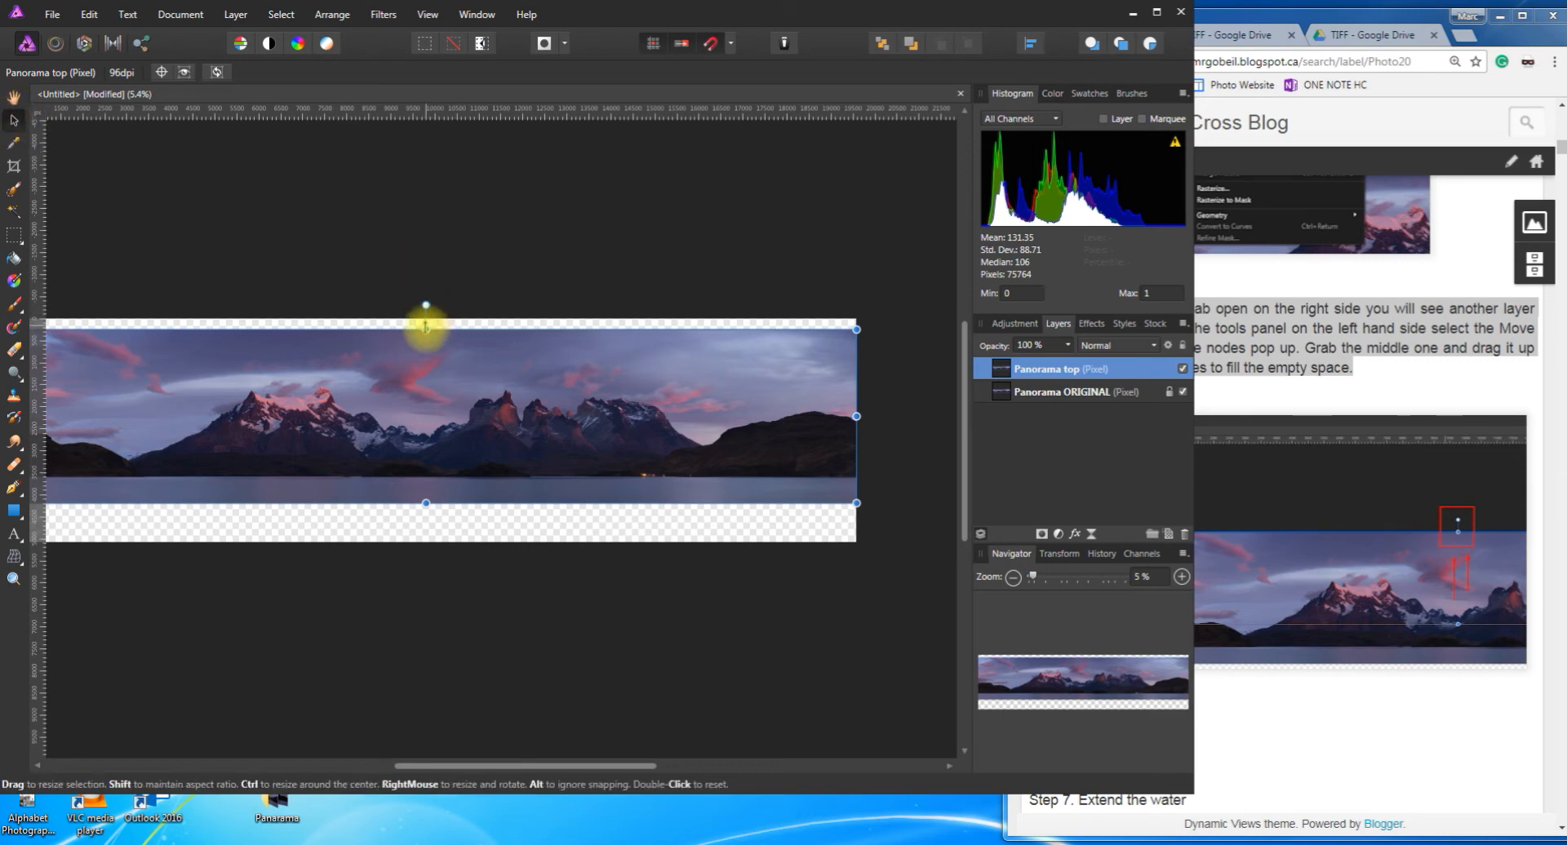
{"action": "mouse_move", "coordinate": [426, 328]}
{"action": "left_mouse_down"}
{"action": "mouse_move", "coordinate": [426, 298]}
{"action": "mouse_move", "coordinate": [426, 318]}
{"action": "left_mouse_up"}
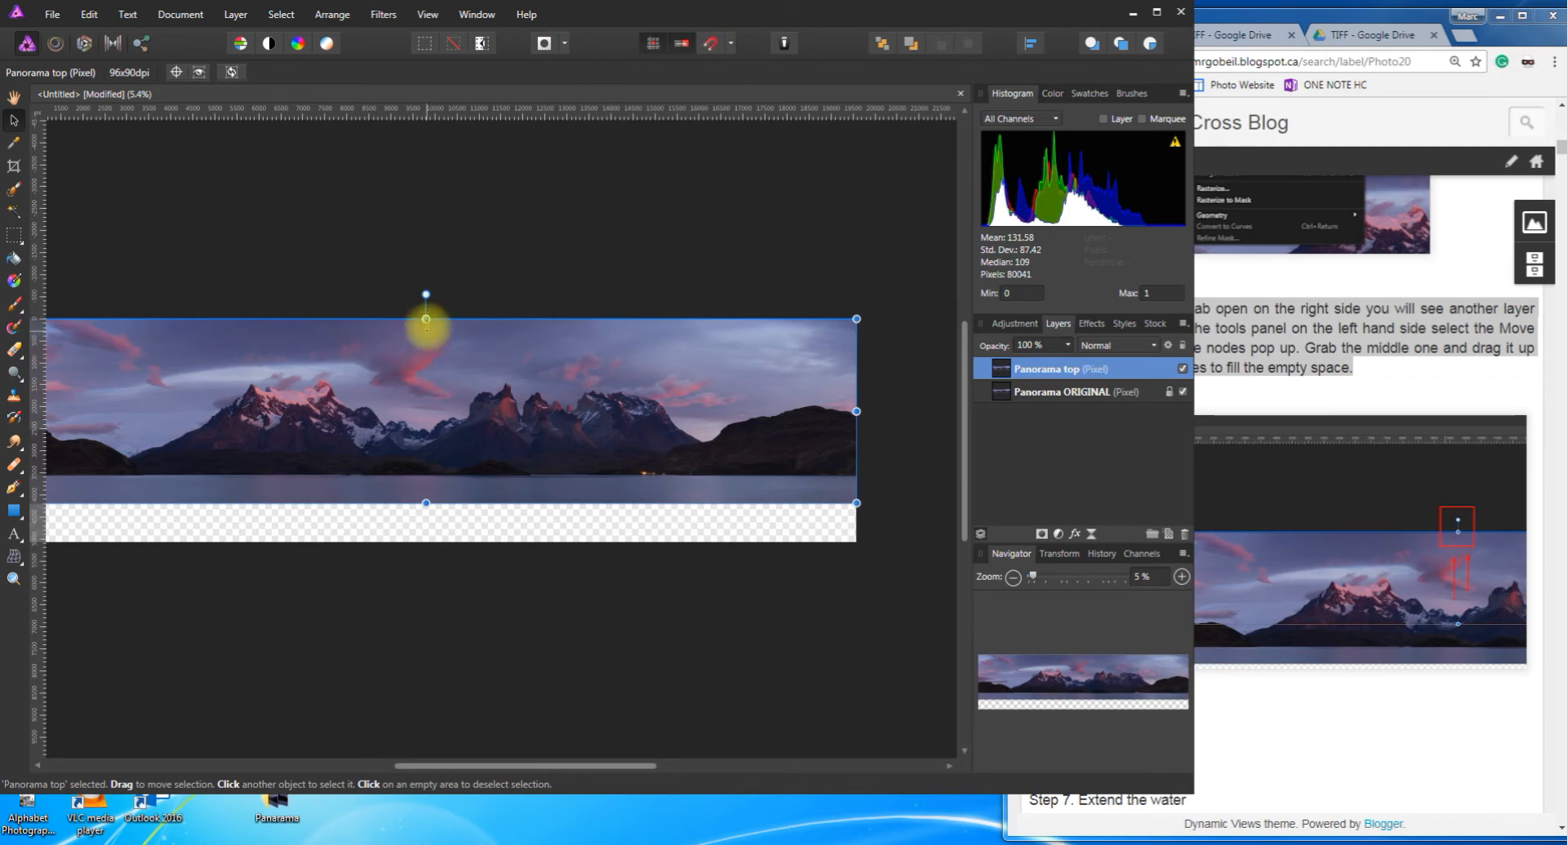
{"action": "left_click_drag", "start_coordinate": [426, 319], "coordinate": [426, 314]}
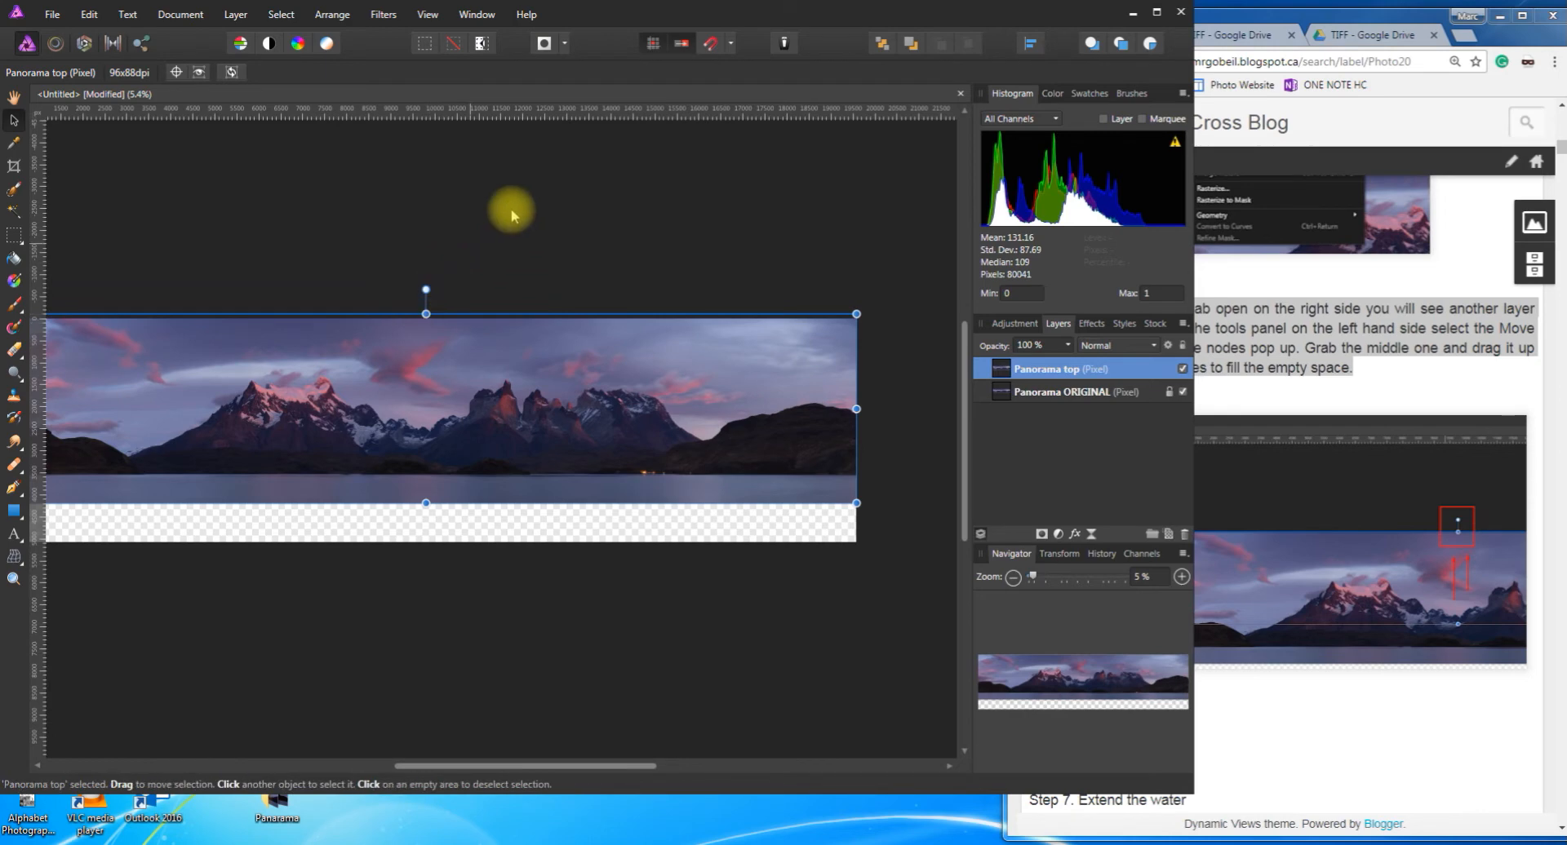
{"action": "left_click", "coordinate": [712, 48]}
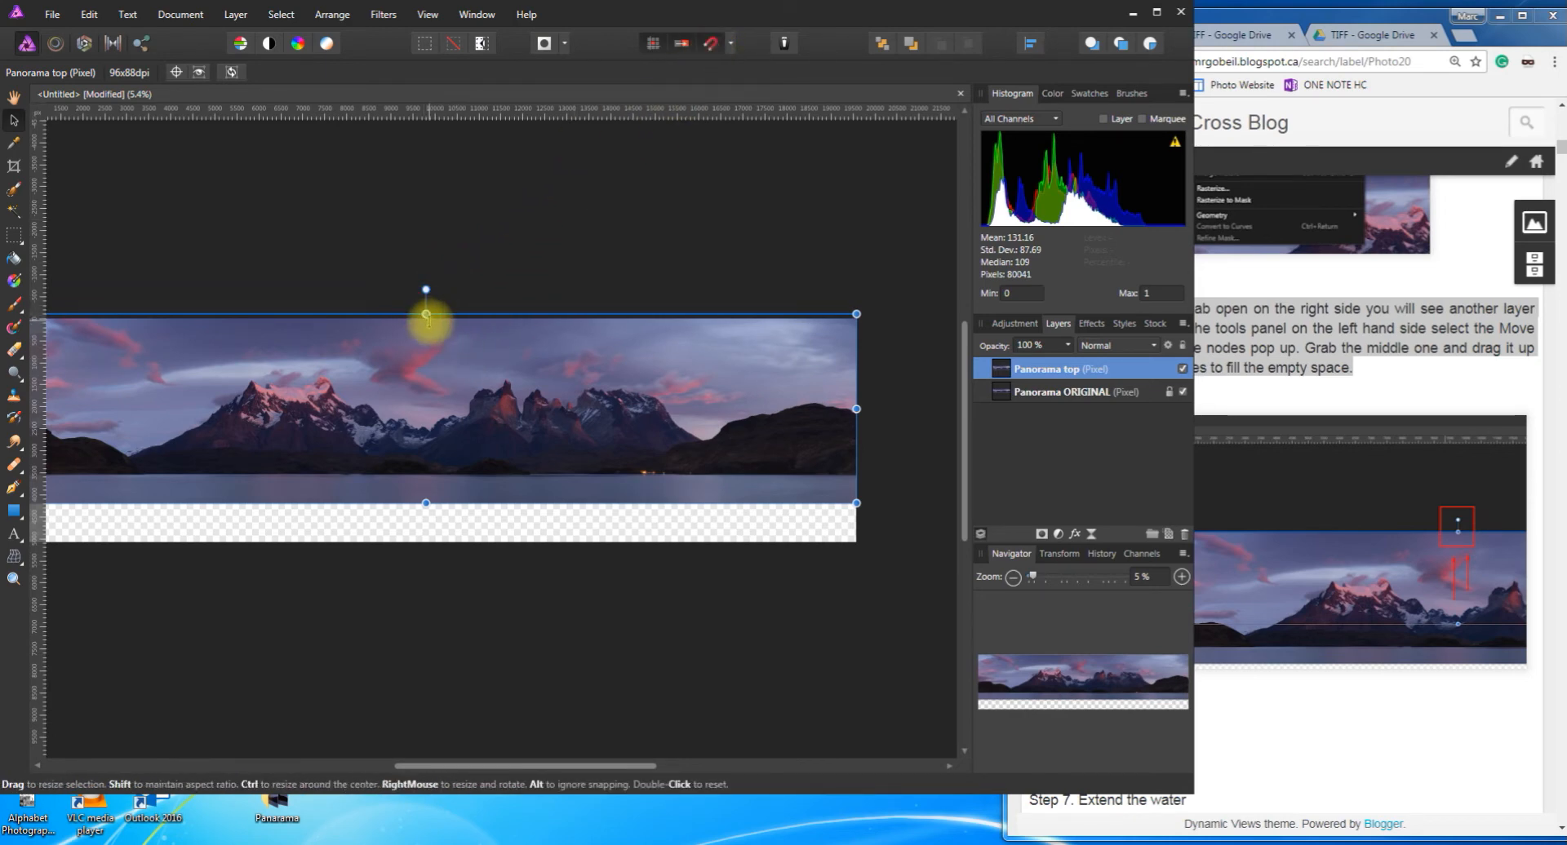
{"action": "left_click_drag", "start_coordinate": [426, 314], "coordinate": [426, 319]}
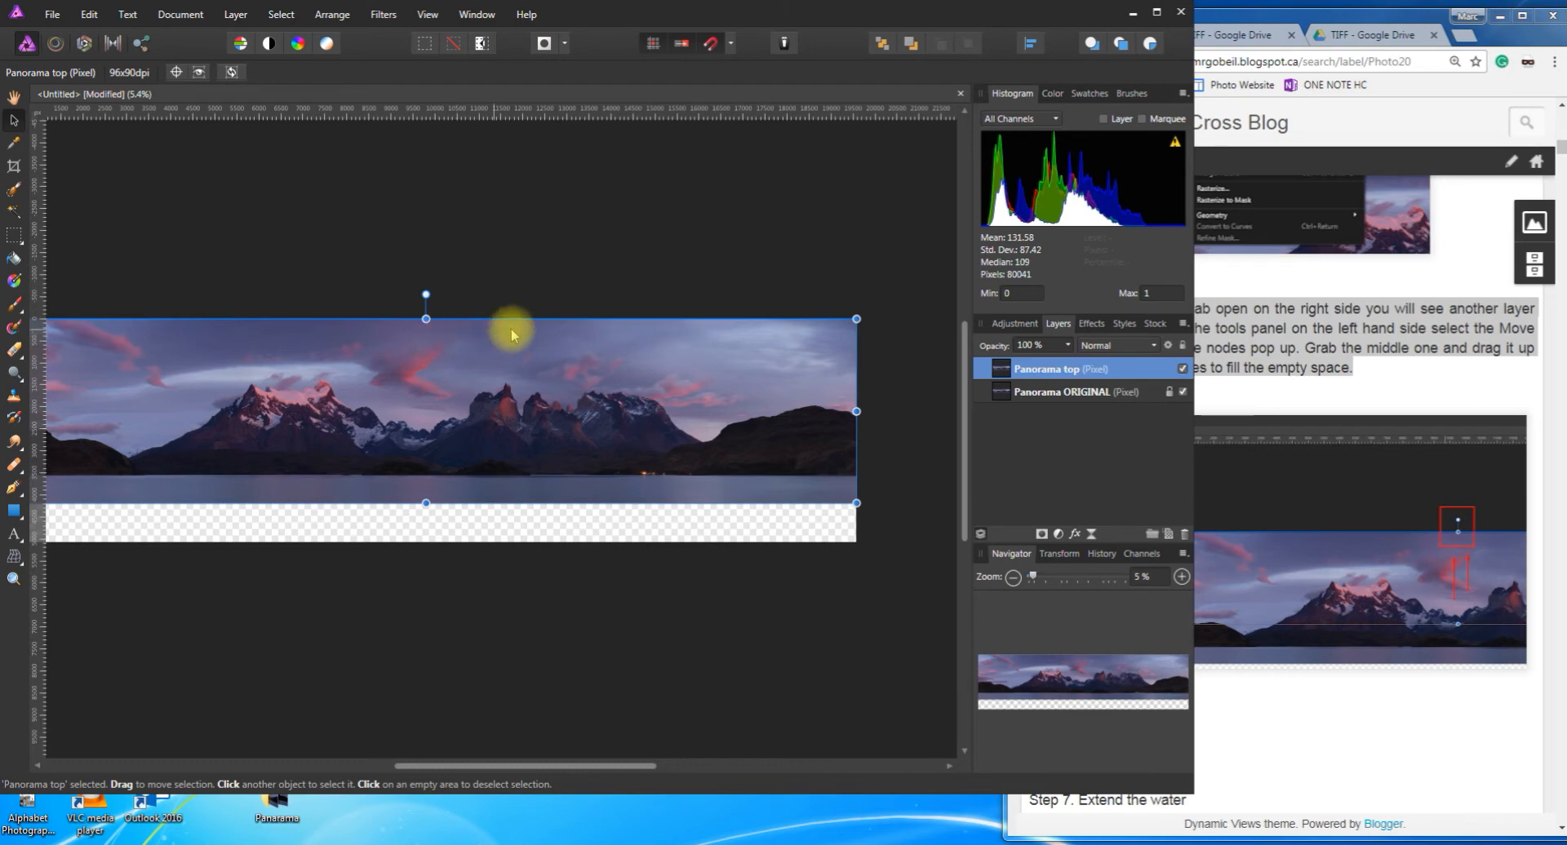
{"action": "left_click", "coordinate": [634, 296]}
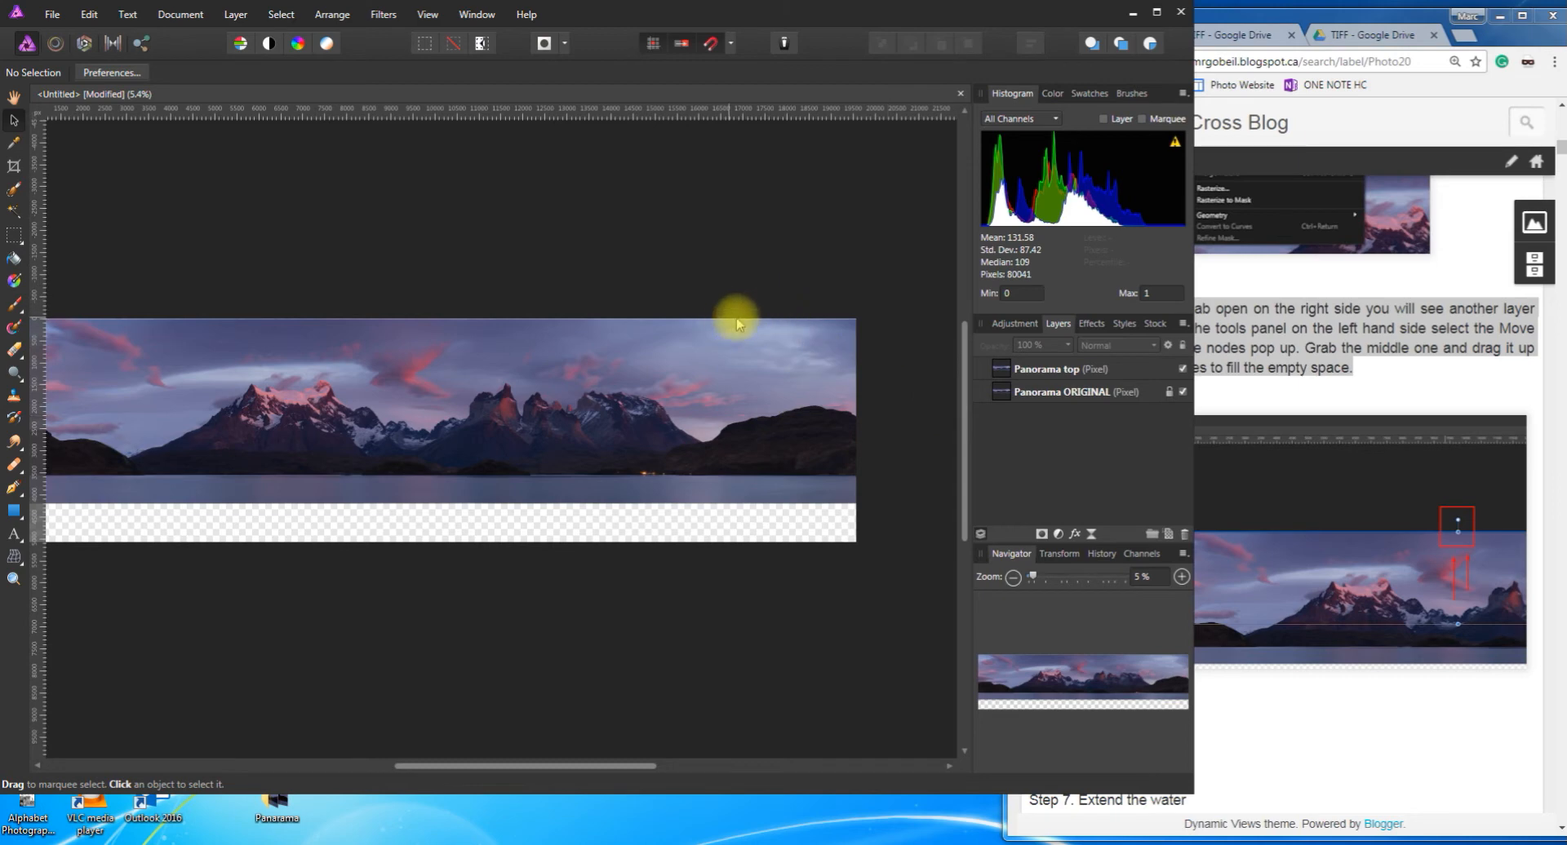
{"action": "scroll", "coordinate": [741, 318], "scroll_direction": "up", "scroll_amount": 5}
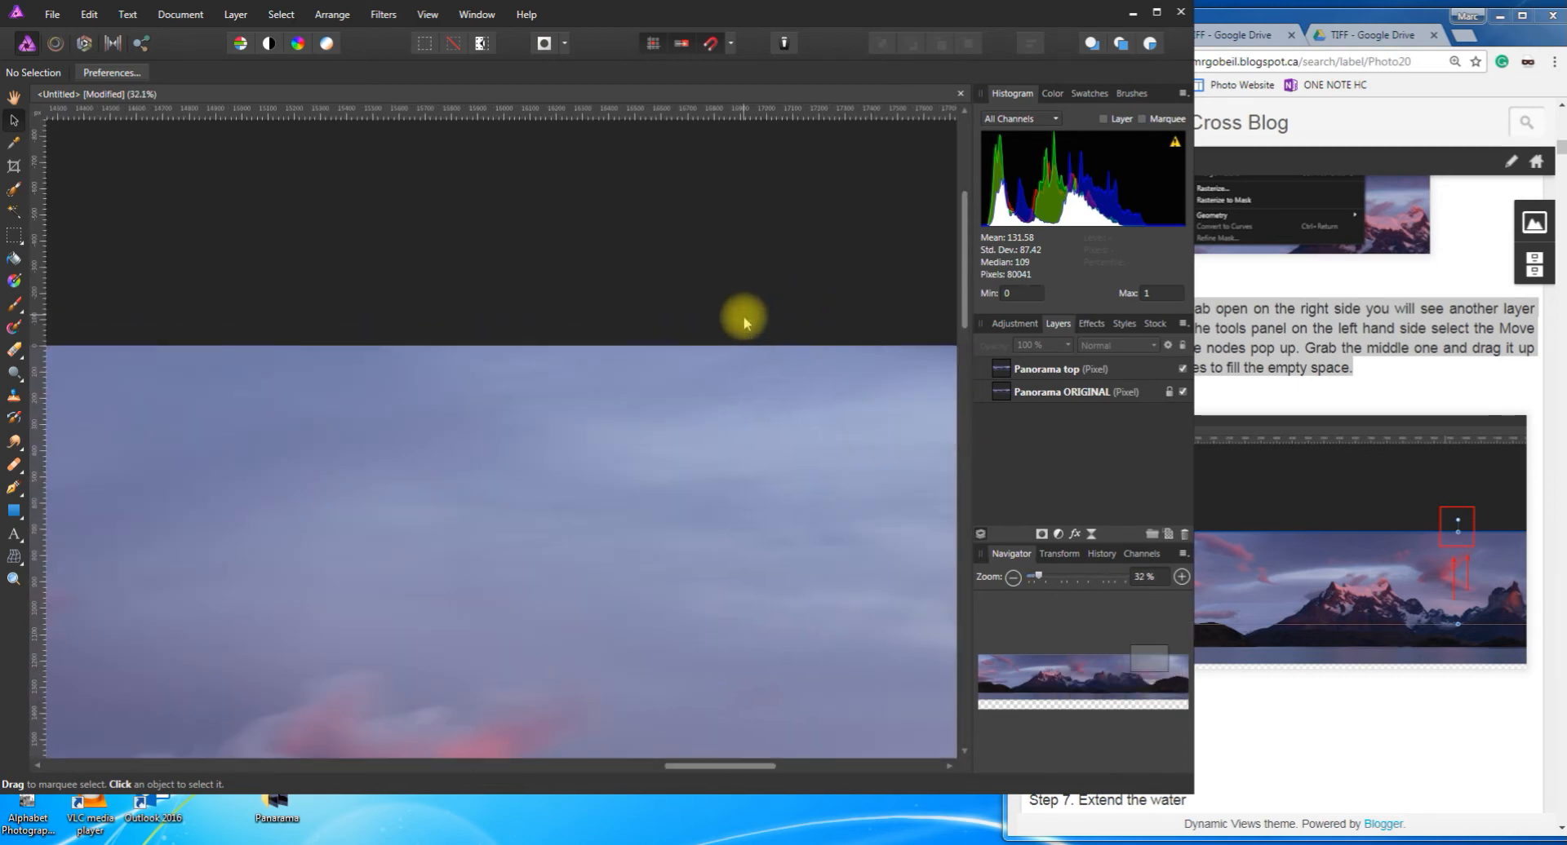
{"action": "scroll", "coordinate": [749, 347], "scroll_direction": "down", "scroll_amount": 5}
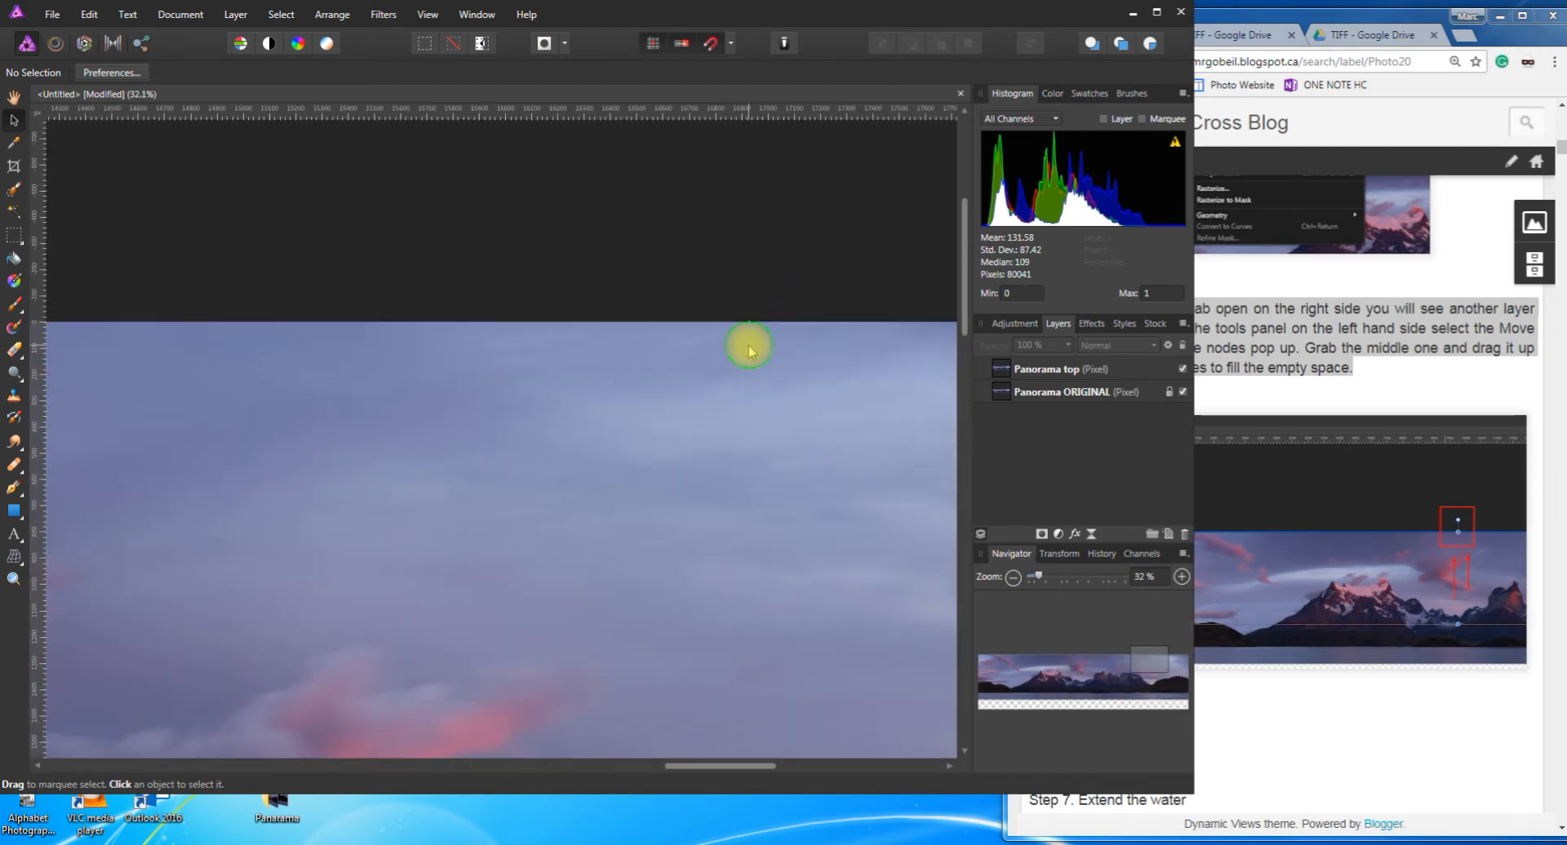
{"action": "left_click_drag", "start_coordinate": [746, 346], "coordinate": [819, 373]}
{"action": "scroll", "coordinate": [641, 381], "scroll_direction": "down", "scroll_amount": 2}
{"action": "scroll", "coordinate": [815, 398], "scroll_direction": "up", "scroll_amount": 1}
{"action": "scroll", "coordinate": [733, 369], "scroll_direction": "up", "scroll_amount": 1}
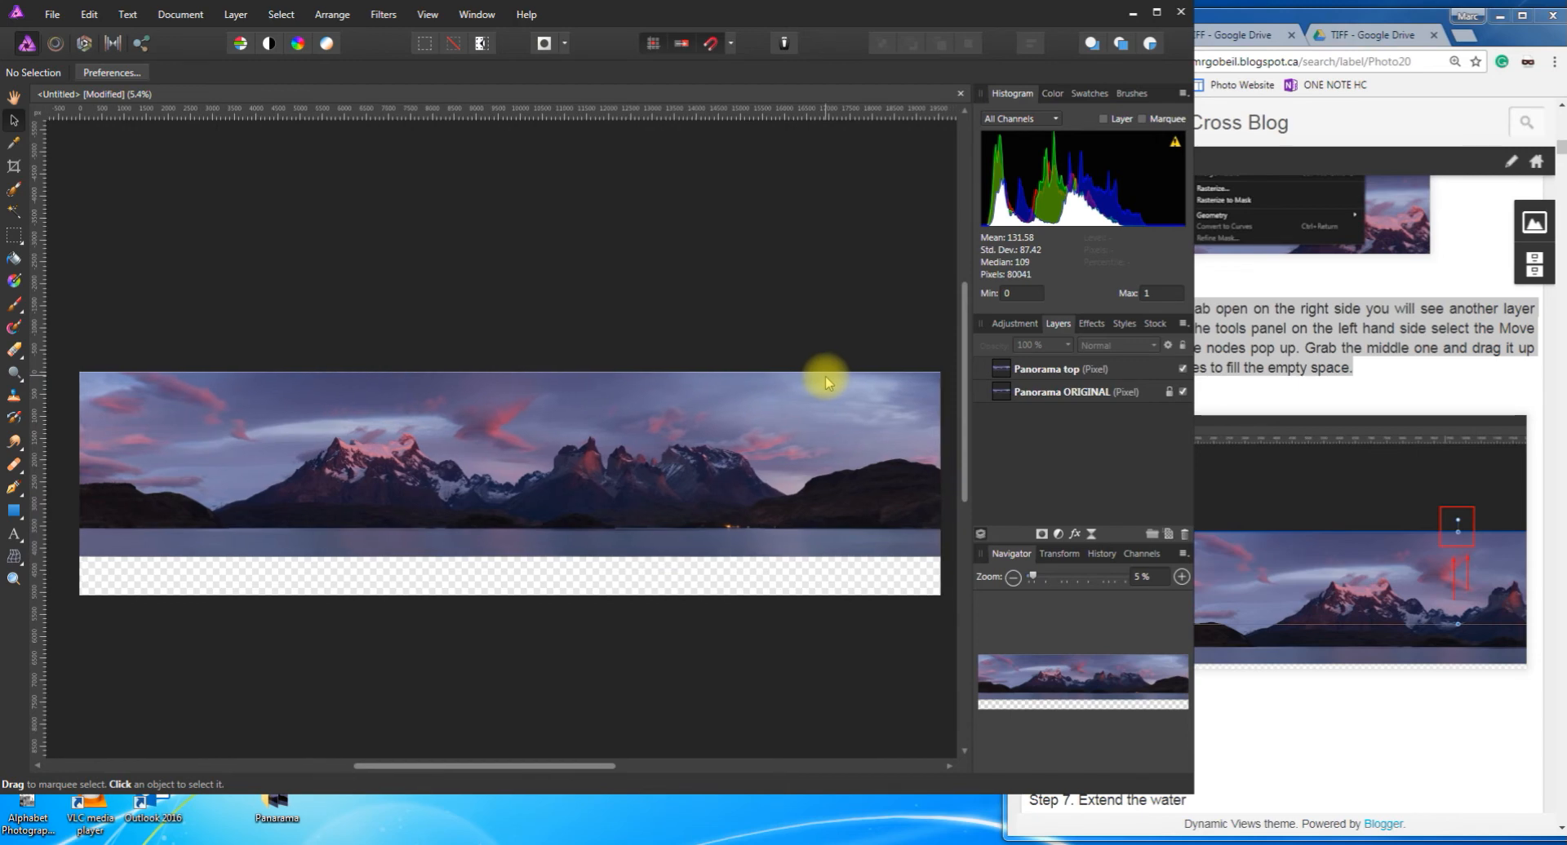
Consult the blog's Step 7 on extending the water and clear any active pixel selection in Affinity Photo
{"action": "left_click", "coordinate": [1422, 369]}
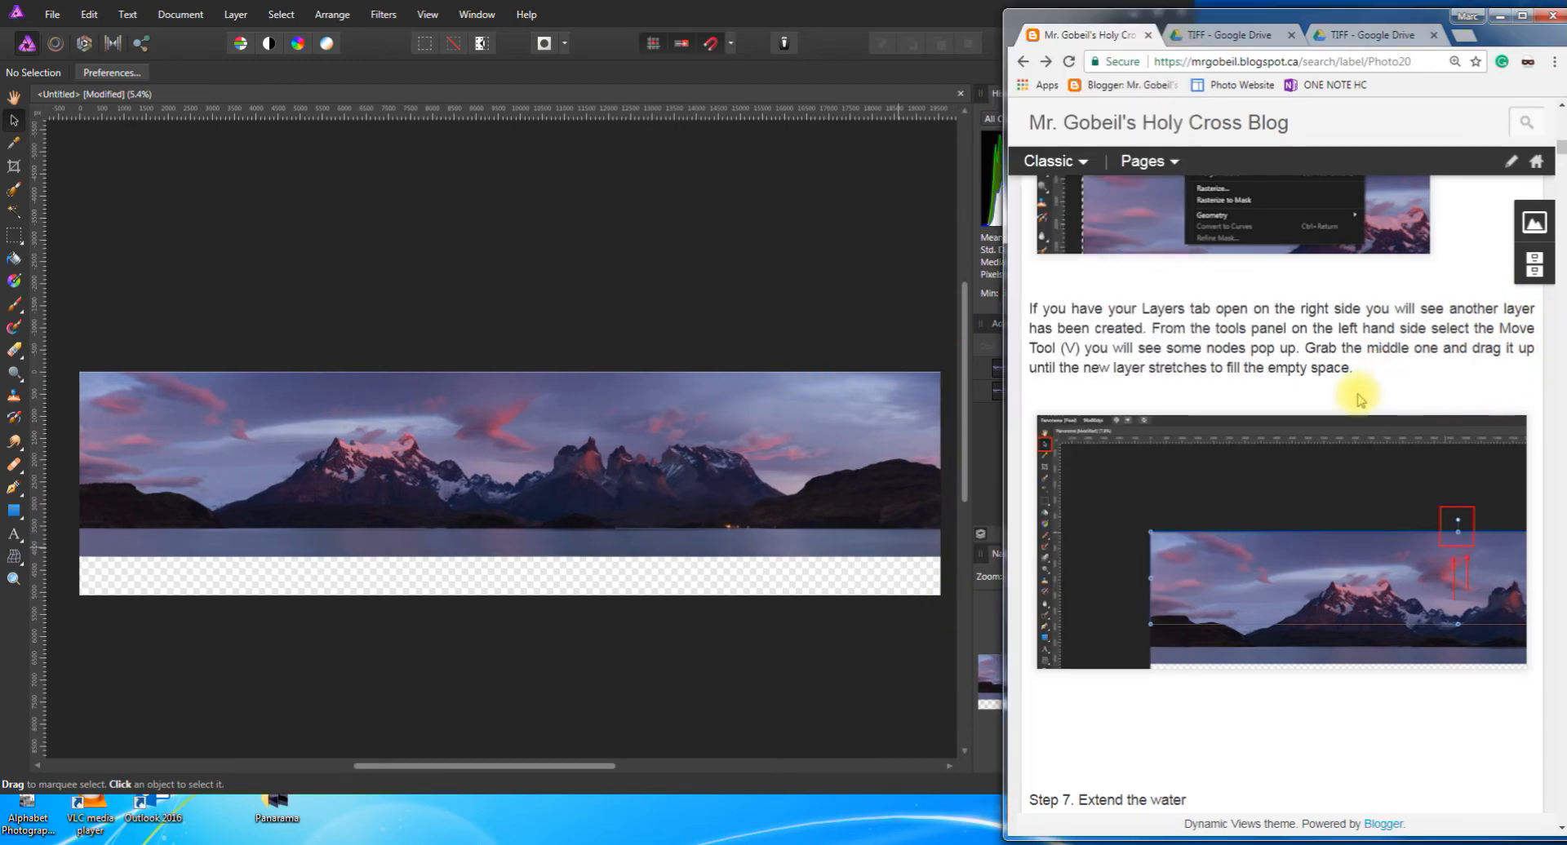
{"action": "scroll", "coordinate": [1437, 591], "scroll_direction": "down", "scroll_amount": 4}
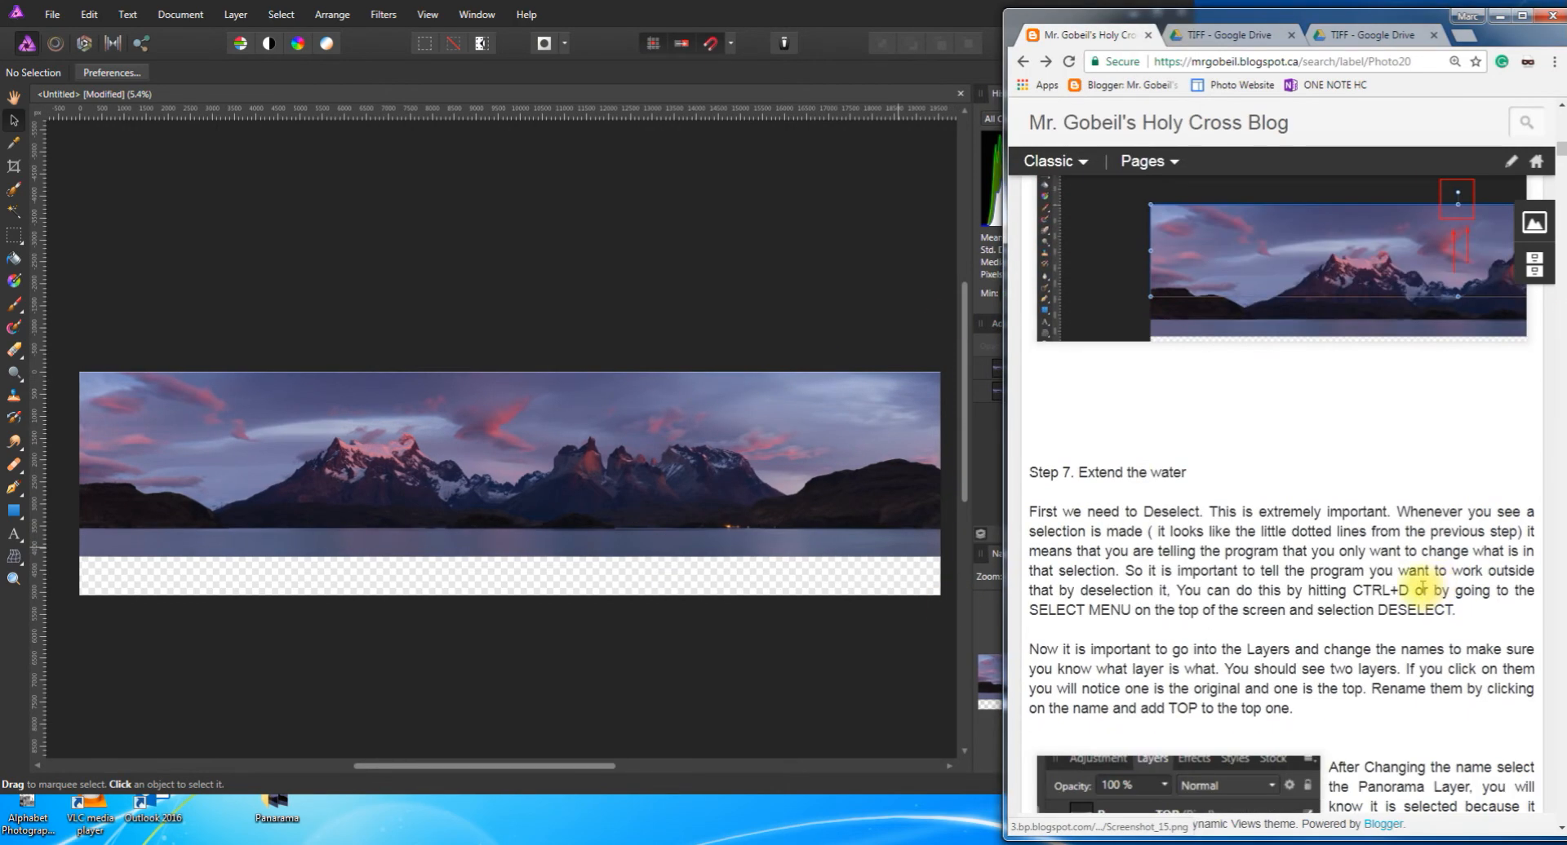
{"action": "scroll", "coordinate": [1122, 470], "scroll_direction": "down", "scroll_amount": 1}
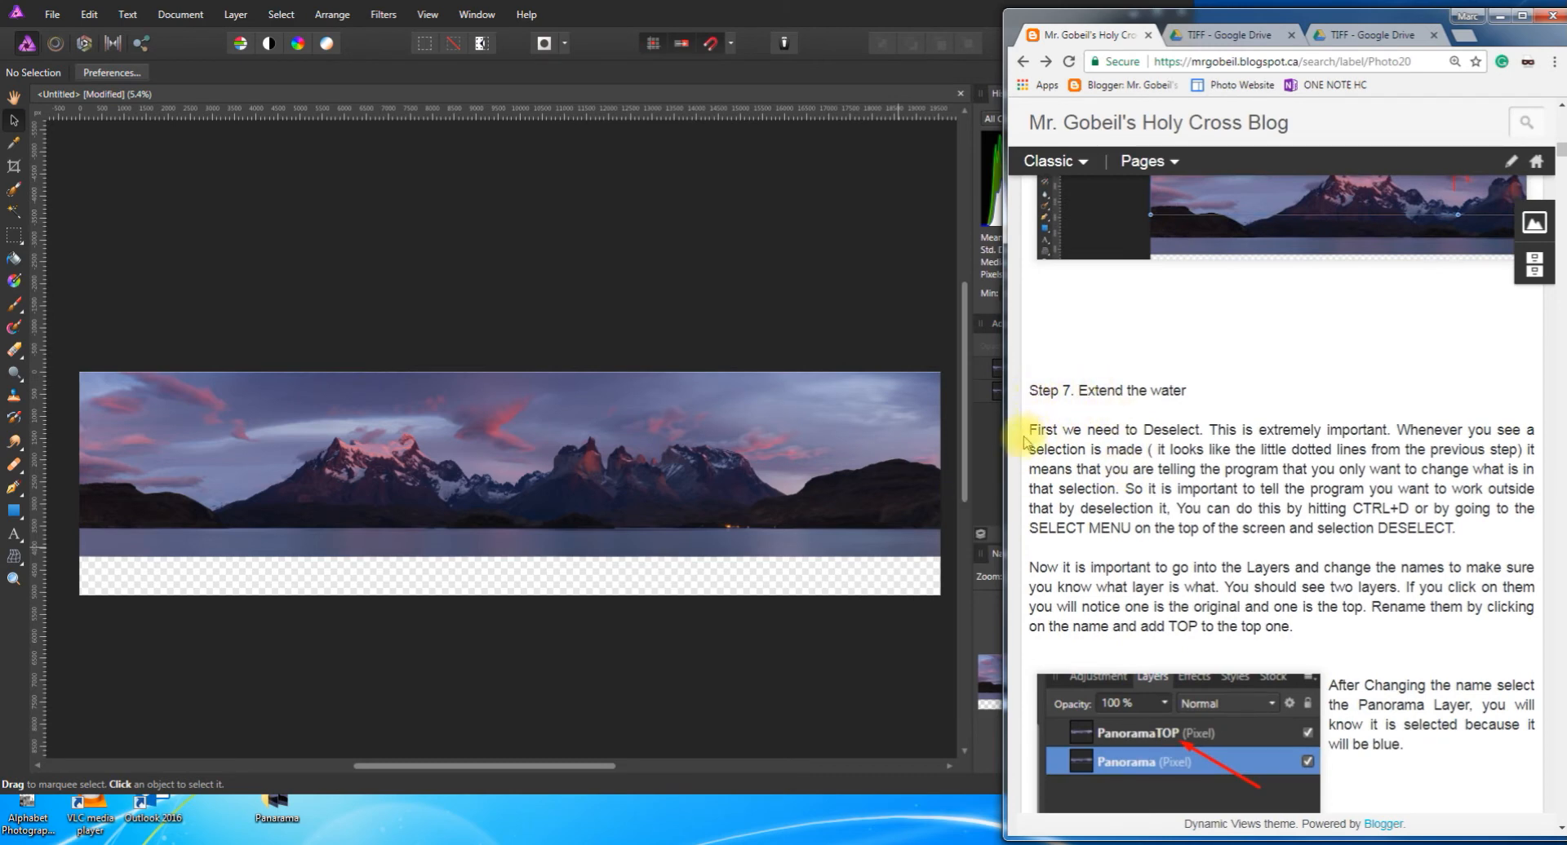
{"action": "left_click", "coordinate": [816, 304]}
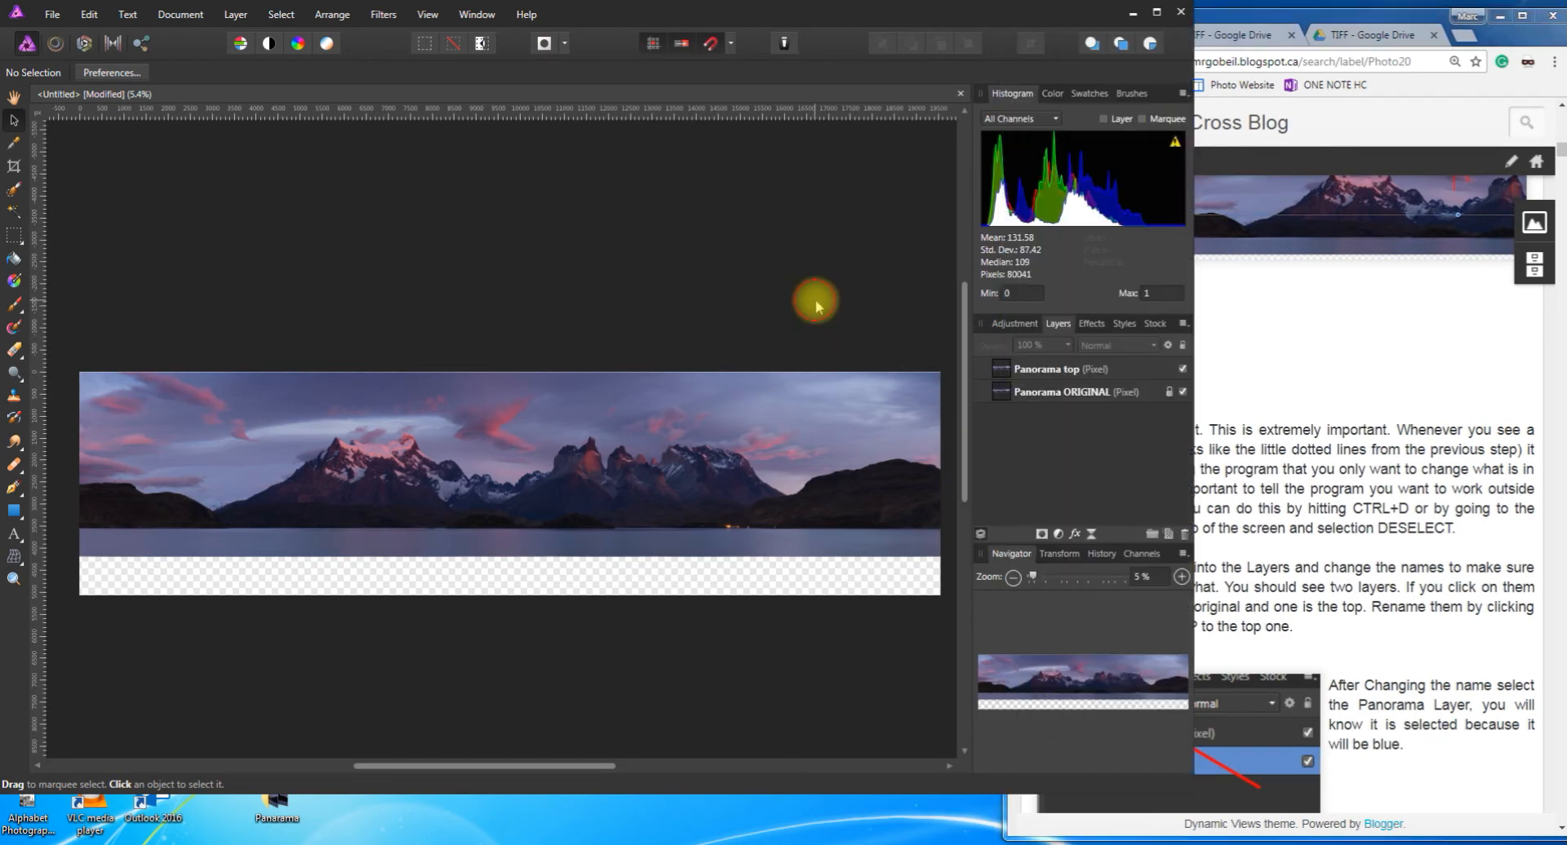
{"action": "left_click", "coordinate": [1343, 413]}
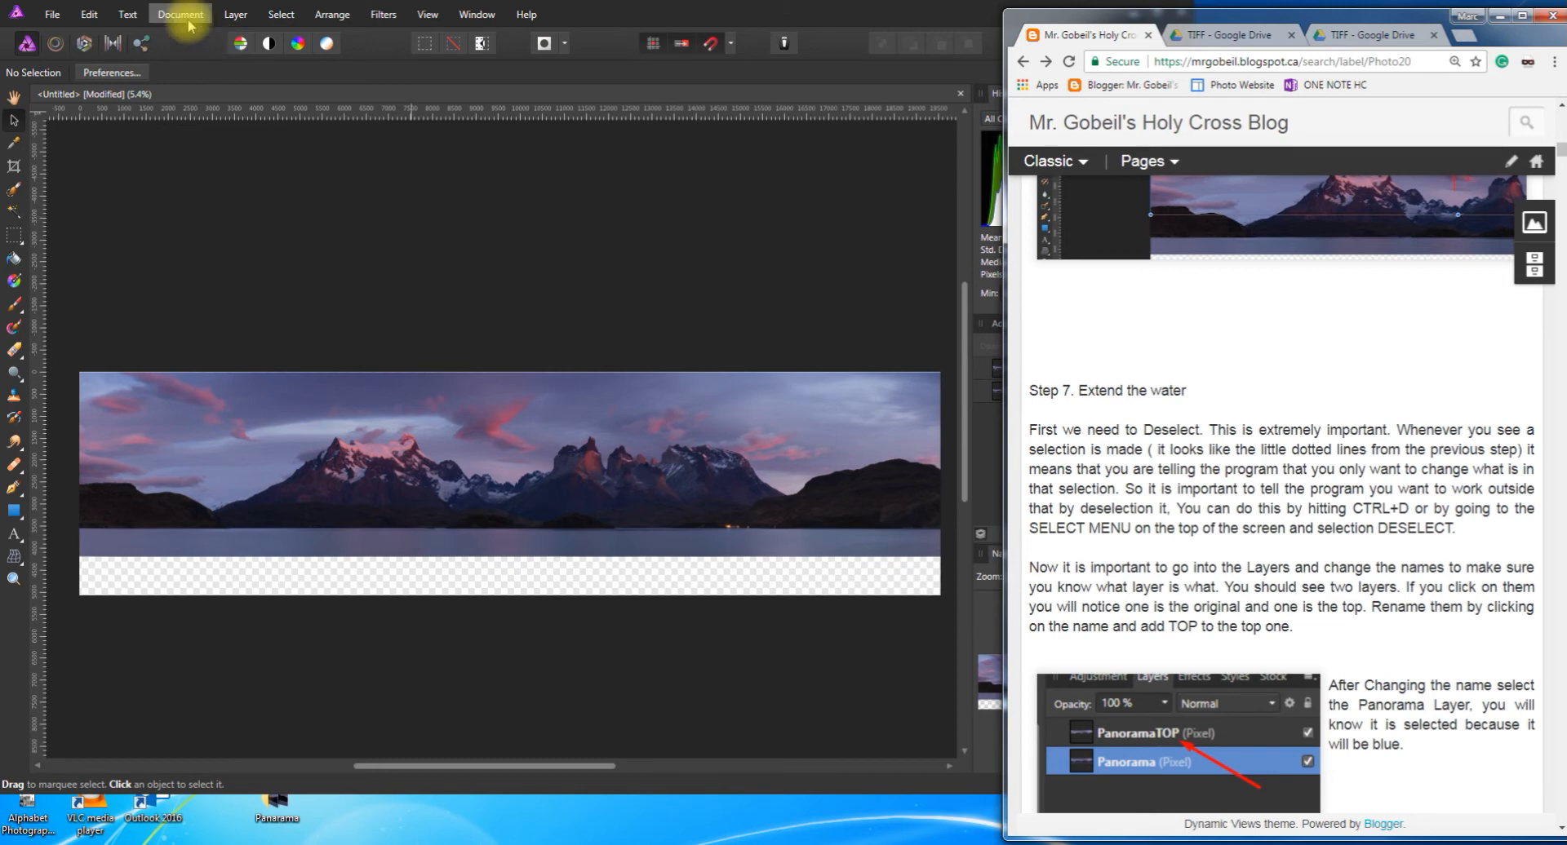
{"action": "left_click", "coordinate": [234, 16]}
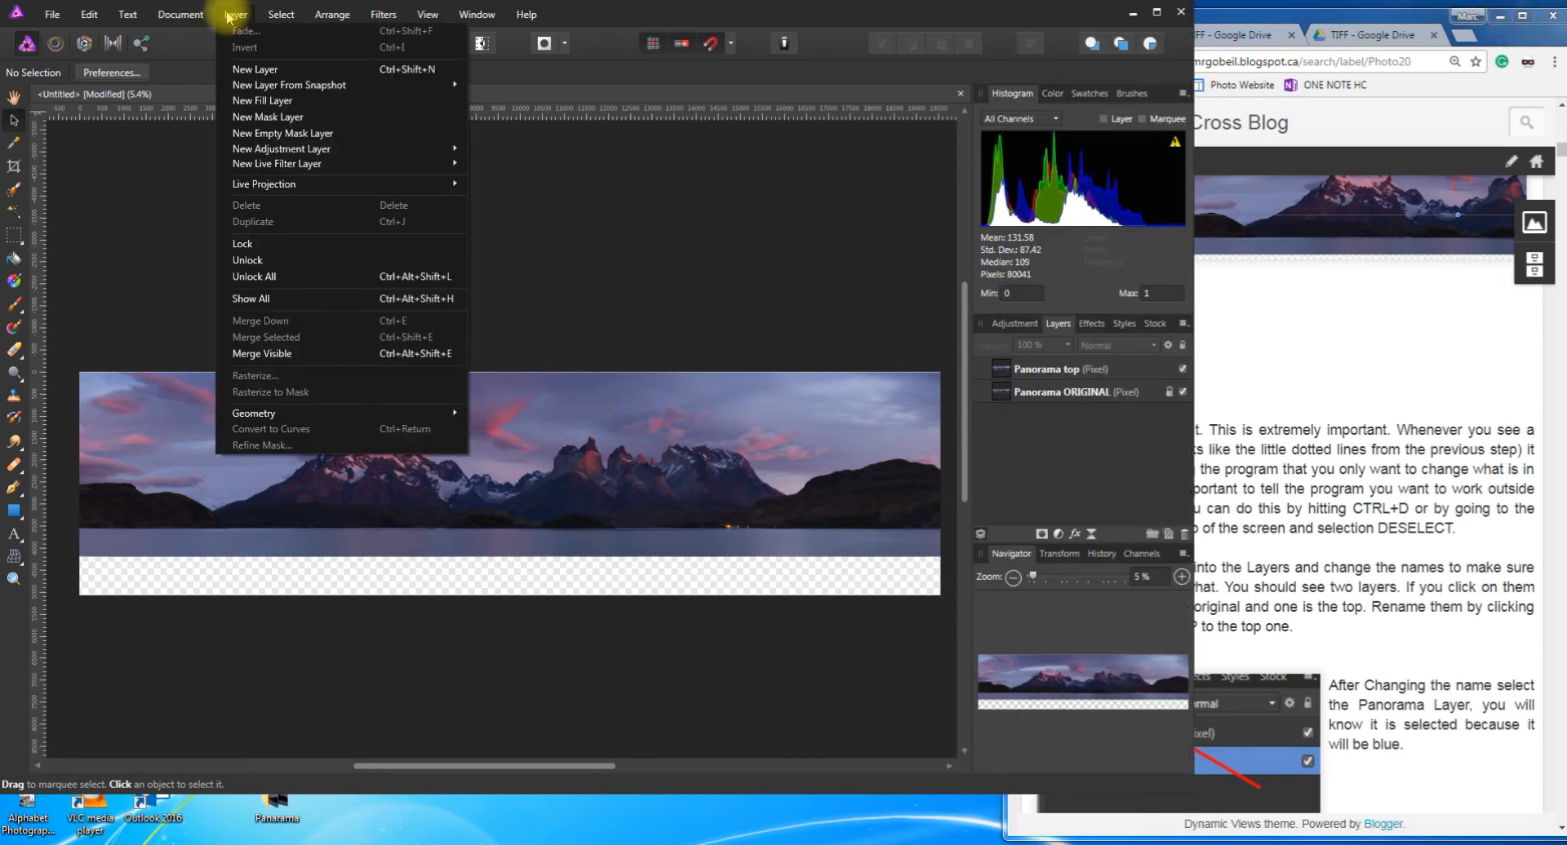
{"action": "left_click", "coordinate": [202, 15]}
{"action": "left_click", "coordinate": [185, 14]}
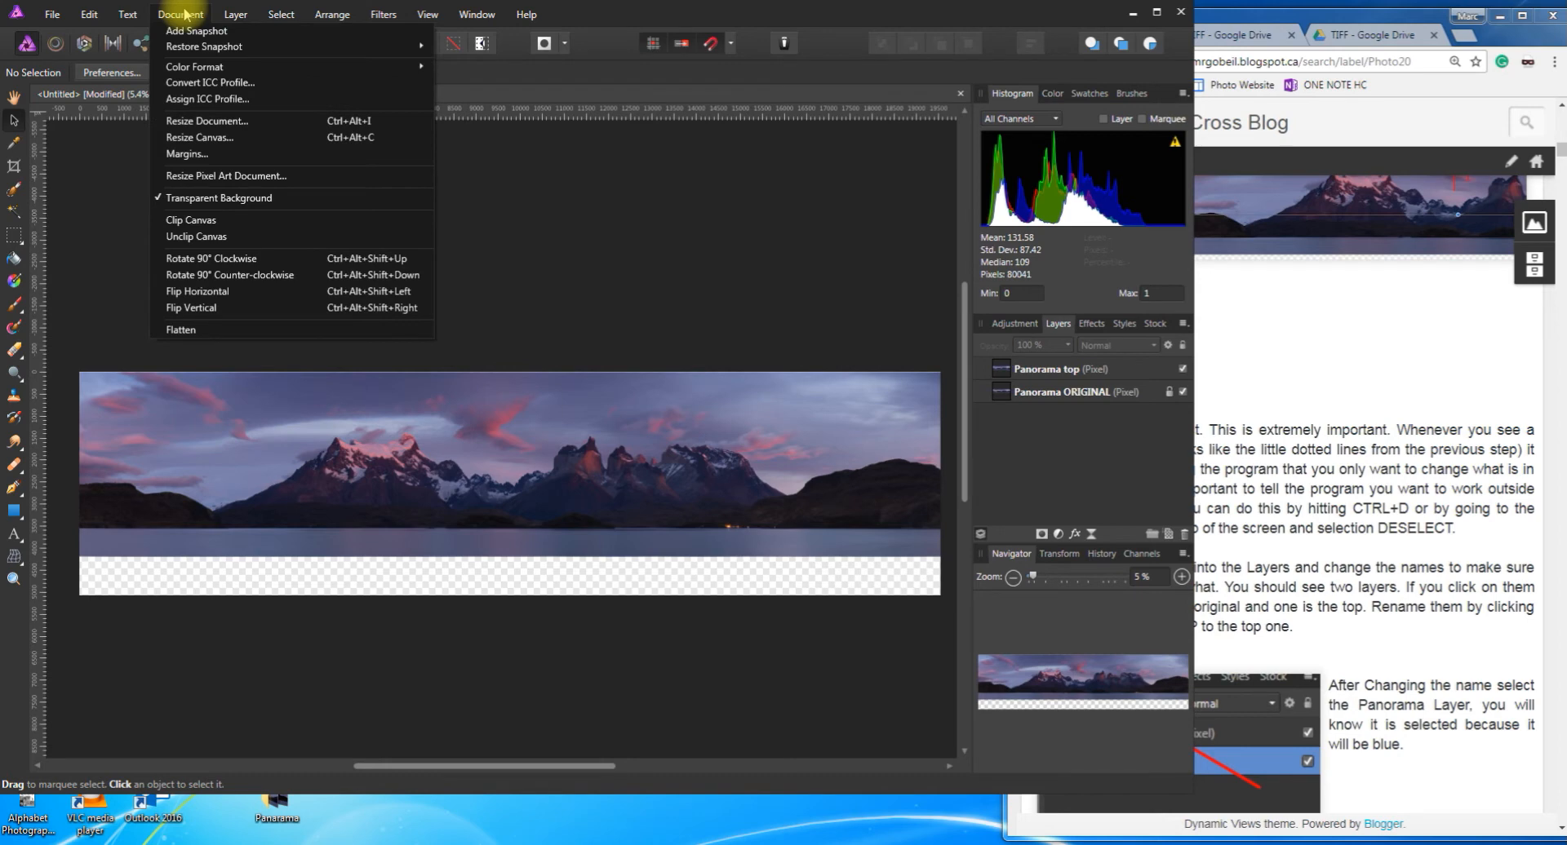
{"action": "mouse_move", "coordinate": [245, 12]}
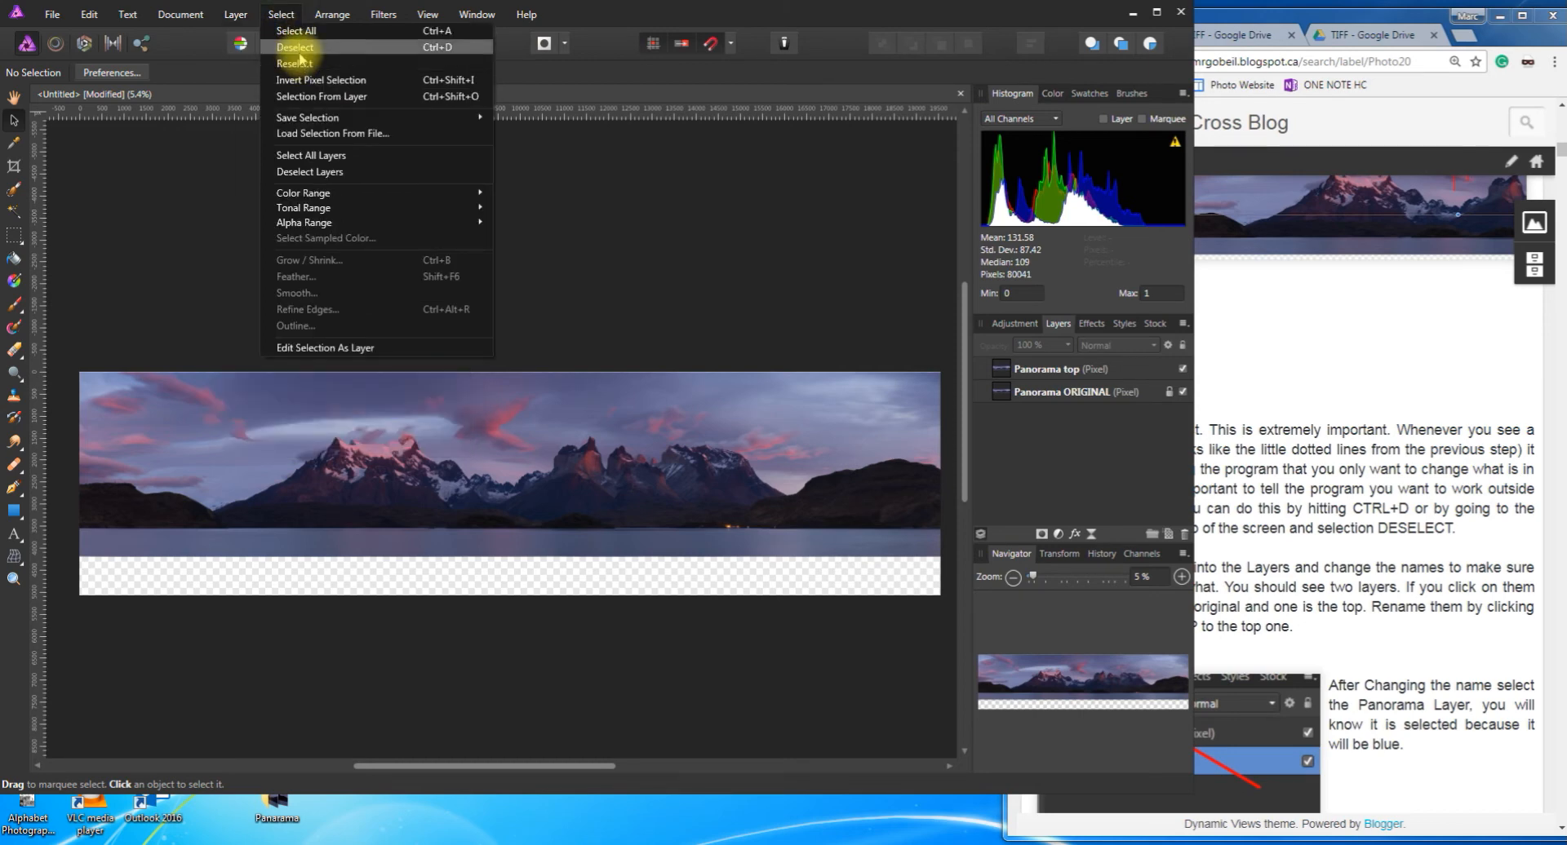
{"action": "left_click", "coordinate": [308, 55]}
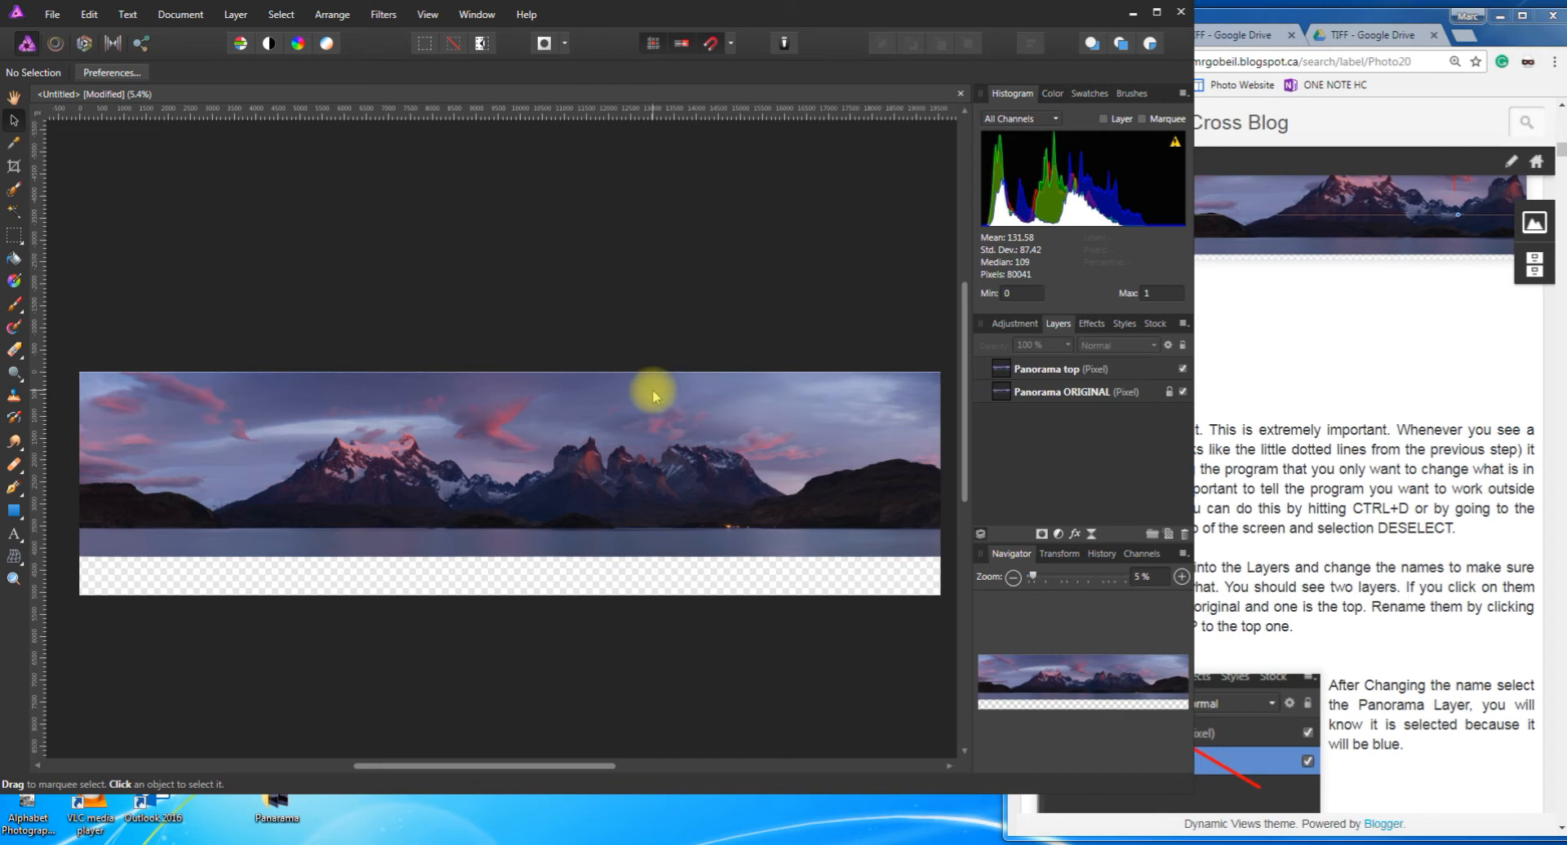
{"action": "key", "text": "ctrl+d"}
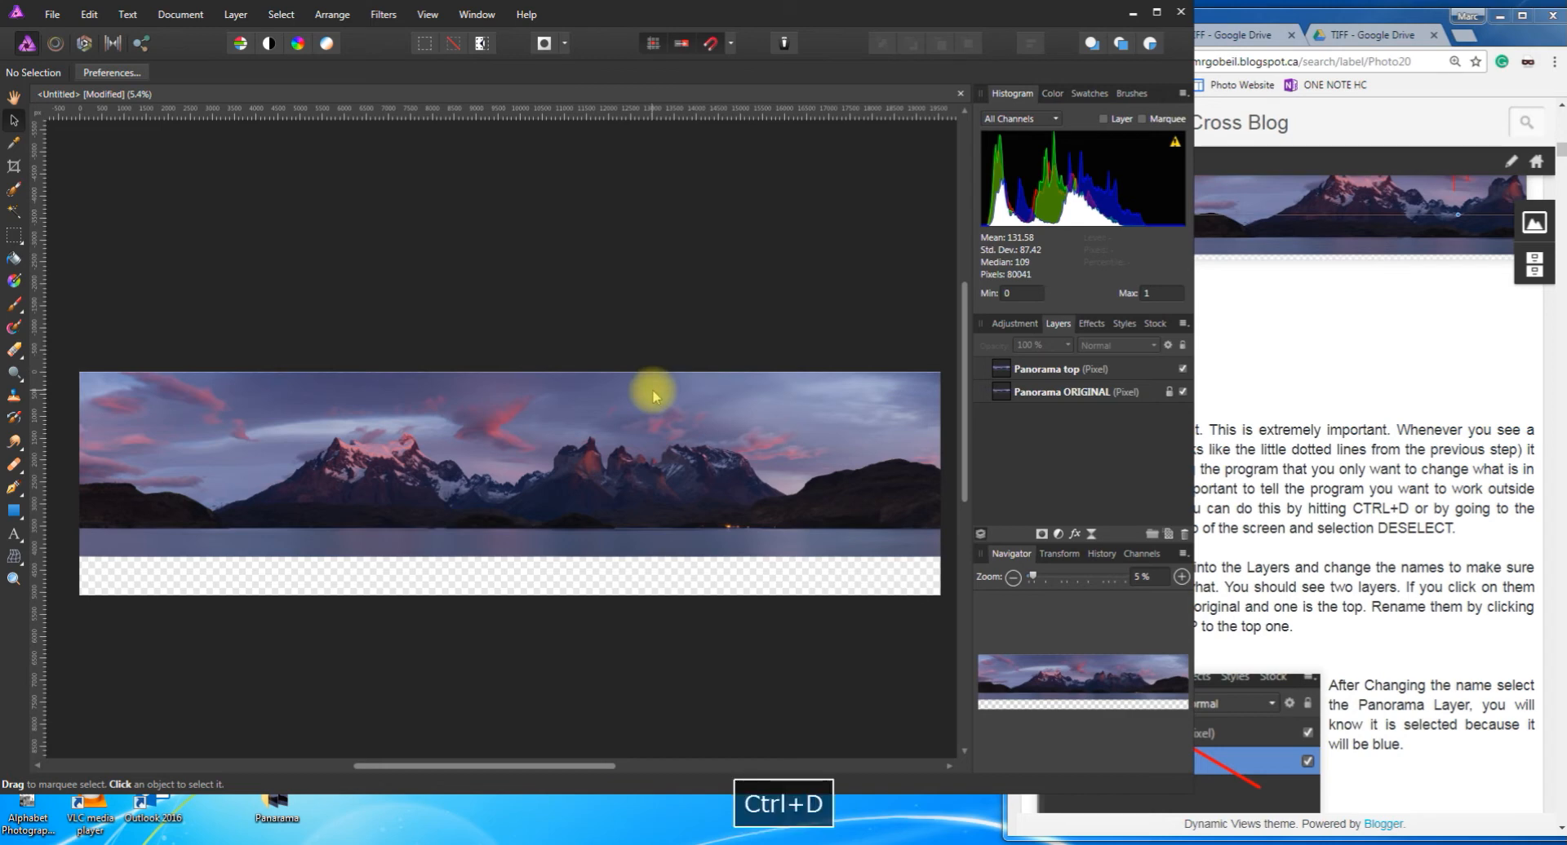
Read the blog's Step 7 paragraphs on deselecting, renaming the layers and selecting the Panorama layer, highlighting the text
{"action": "left_click", "coordinate": [1327, 514]}
{"action": "left_click_drag", "start_coordinate": [1035, 429], "coordinate": [1103, 430]}
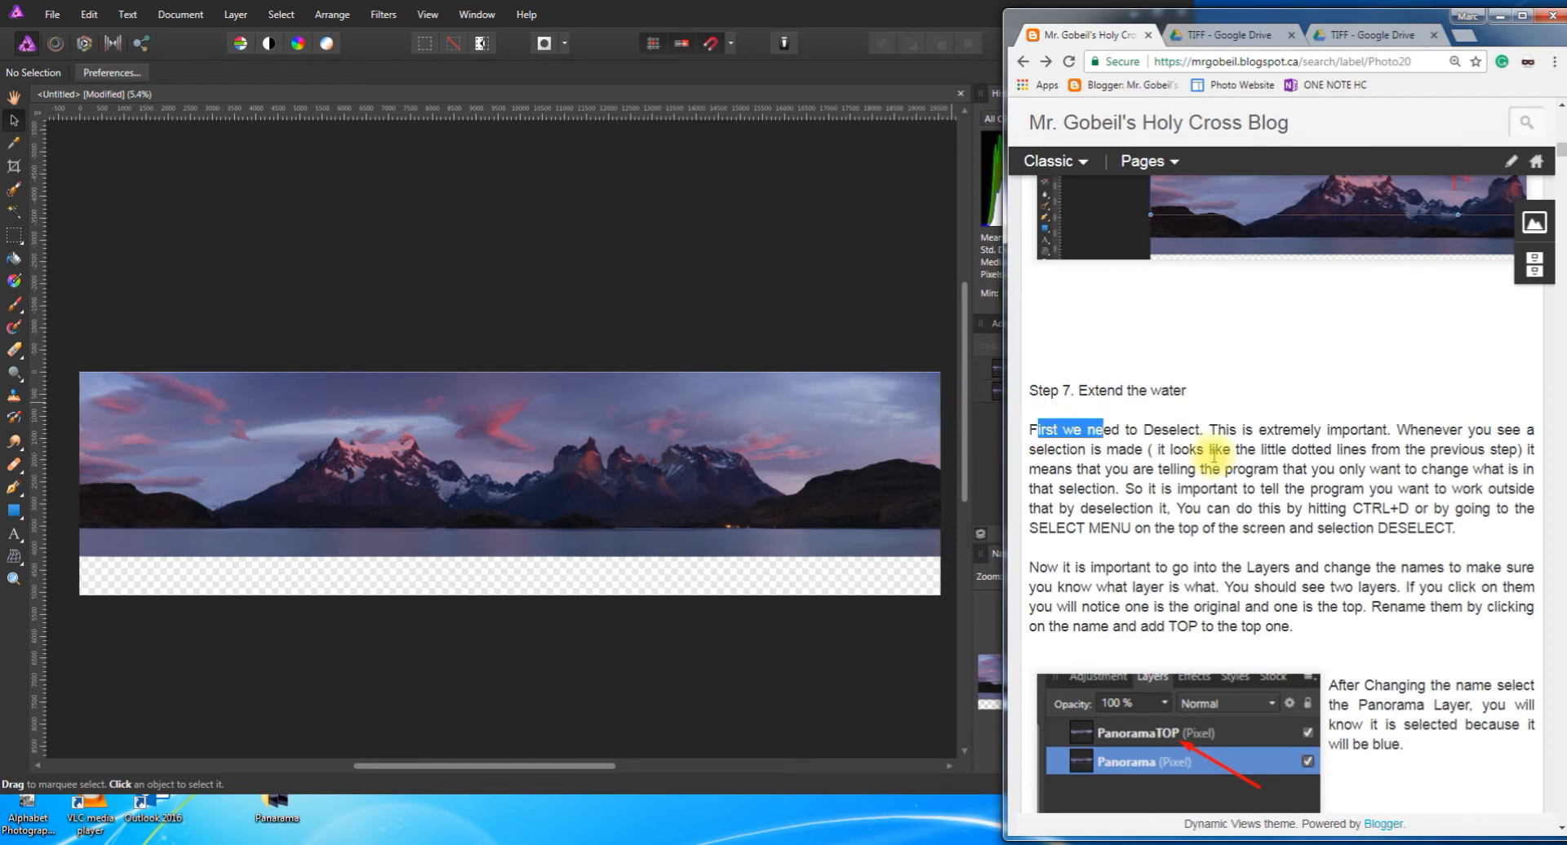
{"action": "left_click_drag", "start_coordinate": [1214, 457], "coordinate": [1540, 543]}
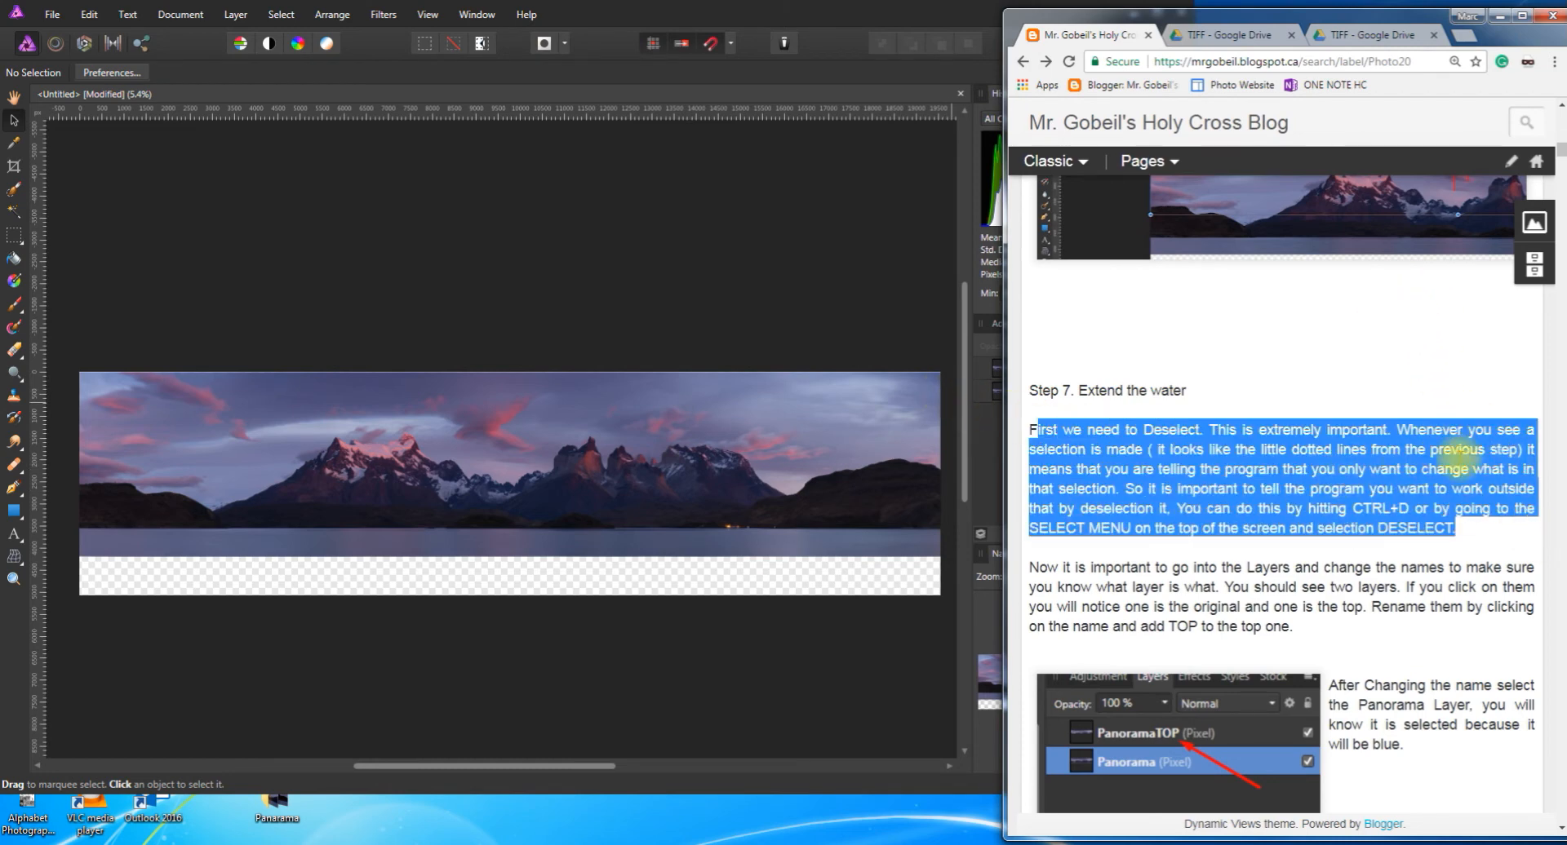
{"action": "left_click", "coordinate": [1224, 493]}
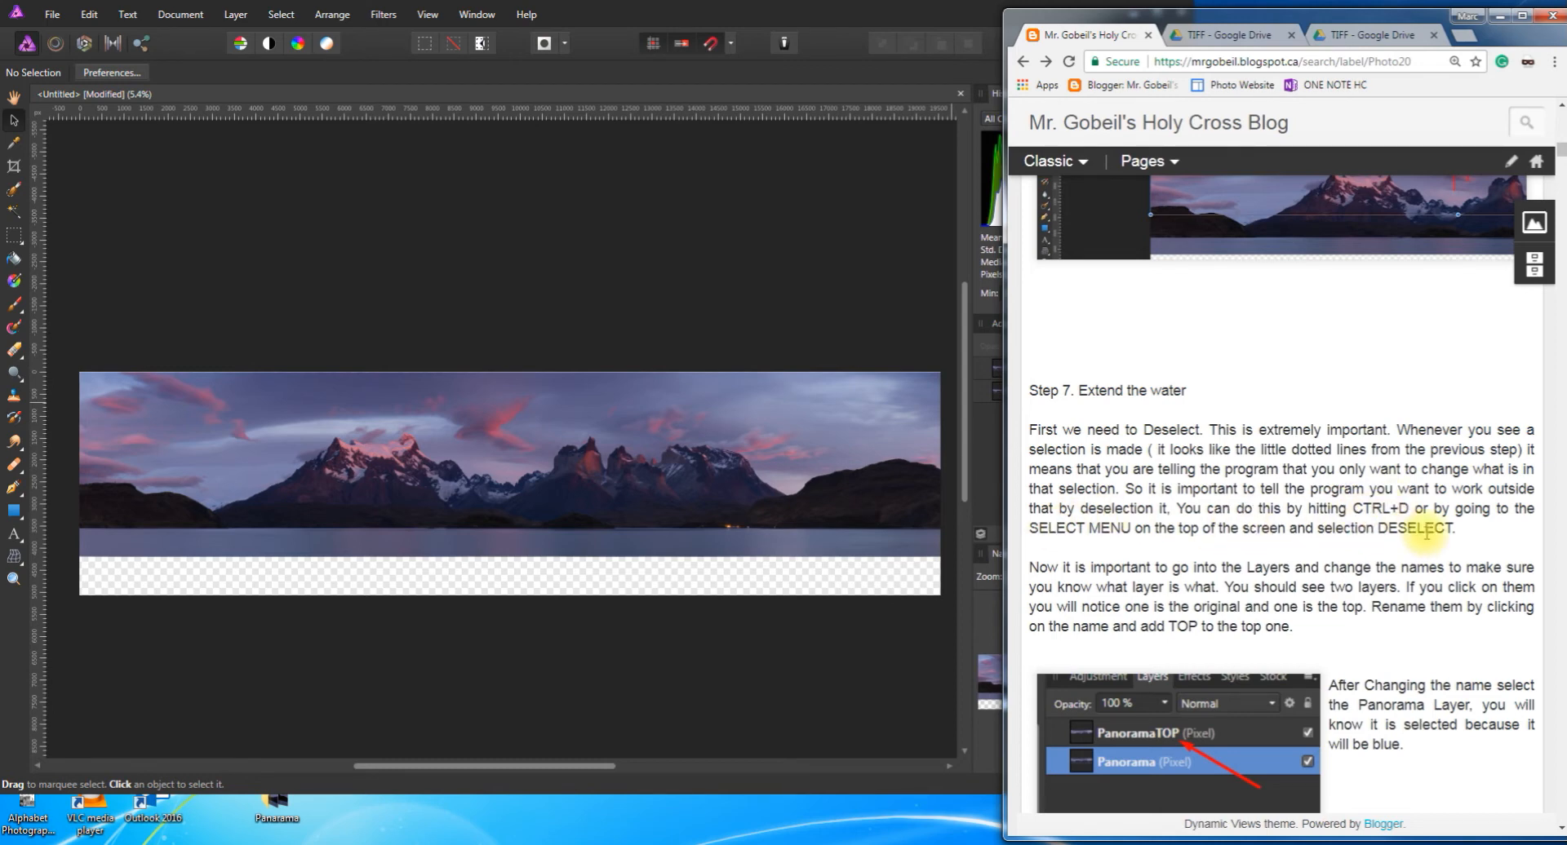
{"action": "scroll", "coordinate": [1125, 626], "scroll_direction": "down", "scroll_amount": 2}
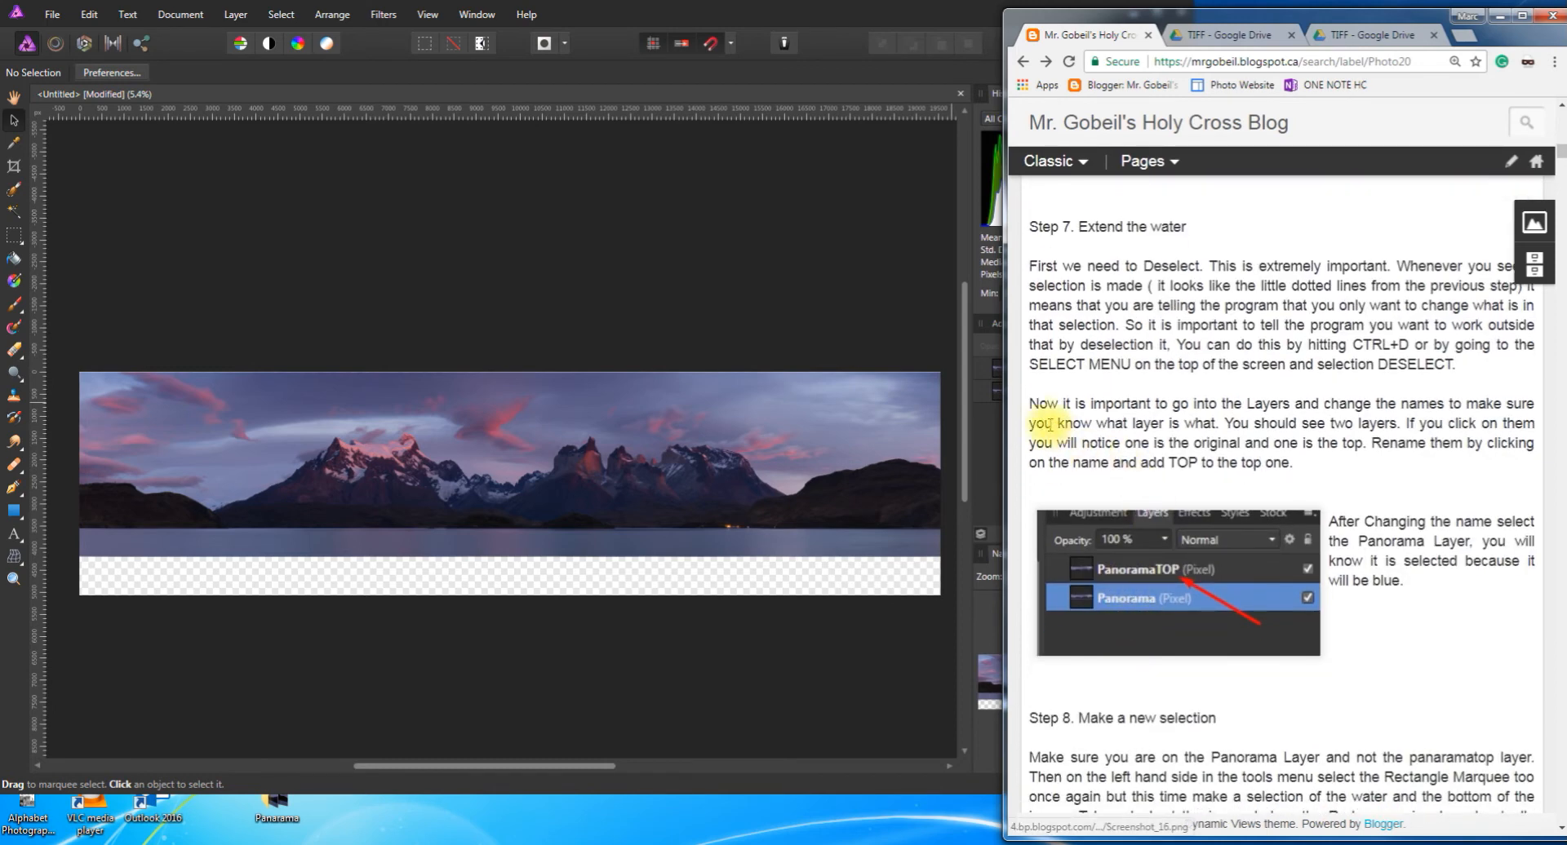
{"action": "left_click_drag", "start_coordinate": [1038, 403], "coordinate": [1428, 483]}
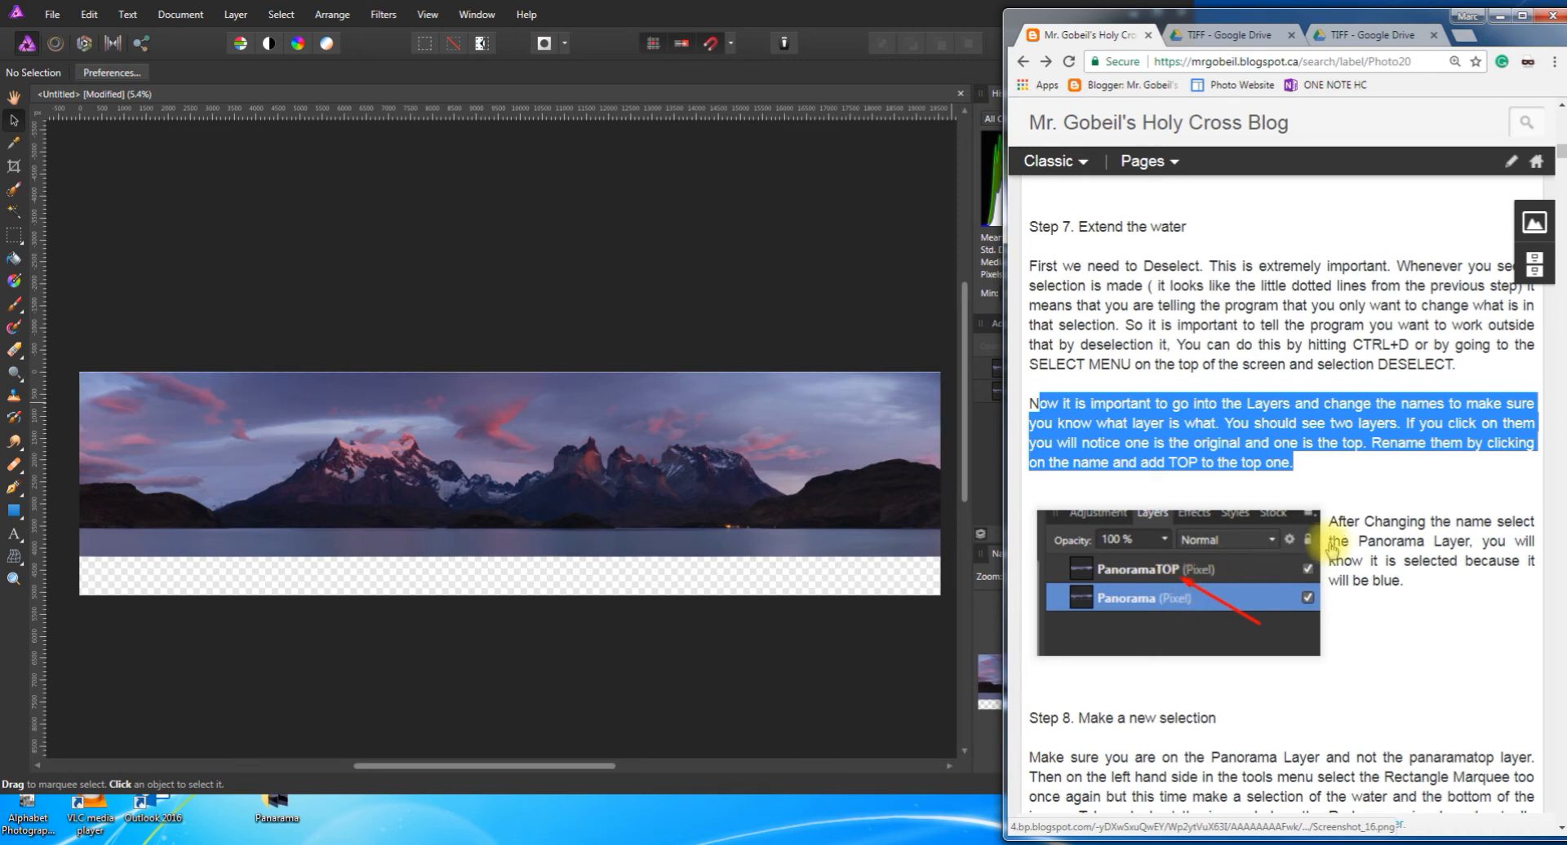
{"action": "left_click", "coordinate": [1382, 526]}
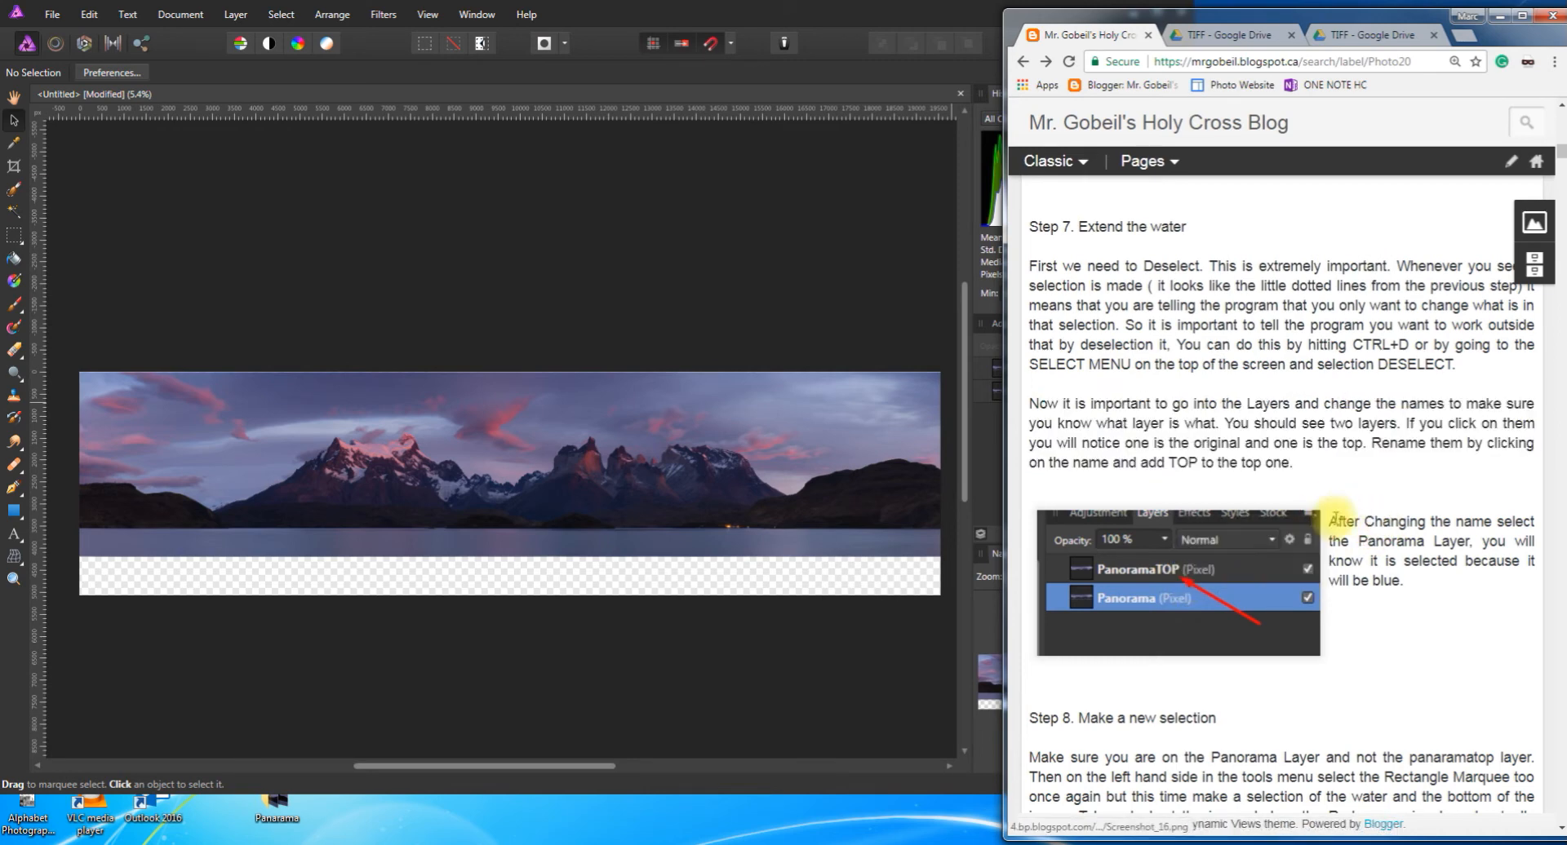
{"action": "left_click_drag", "start_coordinate": [1332, 520], "coordinate": [1445, 590]}
{"action": "left_click", "coordinate": [1447, 596]}
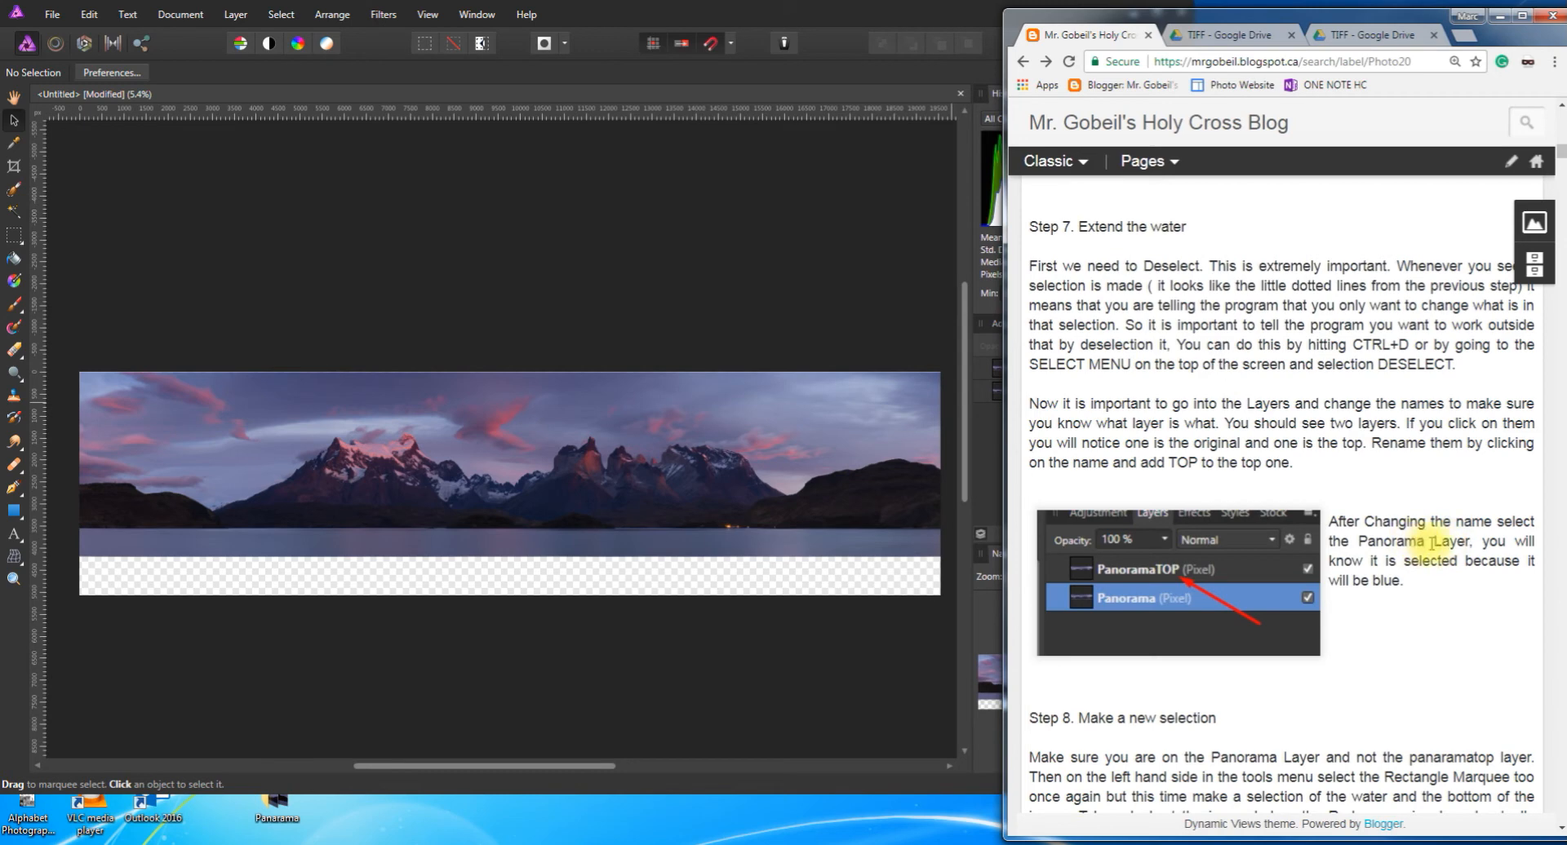
{"action": "scroll", "coordinate": [1444, 553], "scroll_direction": "down", "scroll_amount": 1}
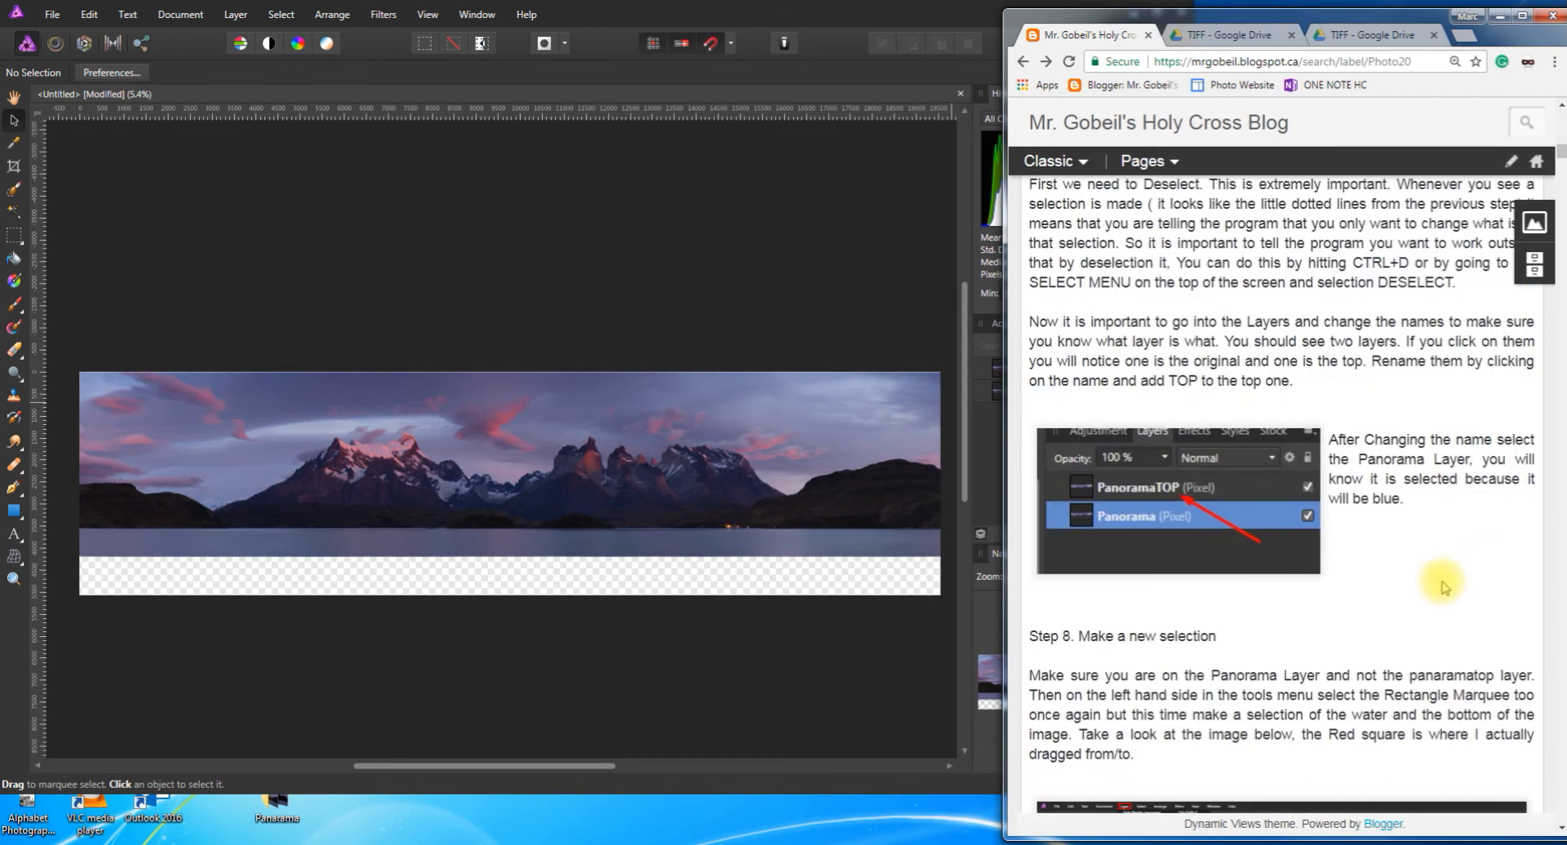
{"action": "scroll", "coordinate": [1444, 586], "scroll_direction": "down", "scroll_amount": 1}
In Affinity Photo, select the Panorama ORIGINAL layer and activate the Rectangular Marquee Tool, following the blog's Step 8
{"action": "left_click", "coordinate": [937, 620]}
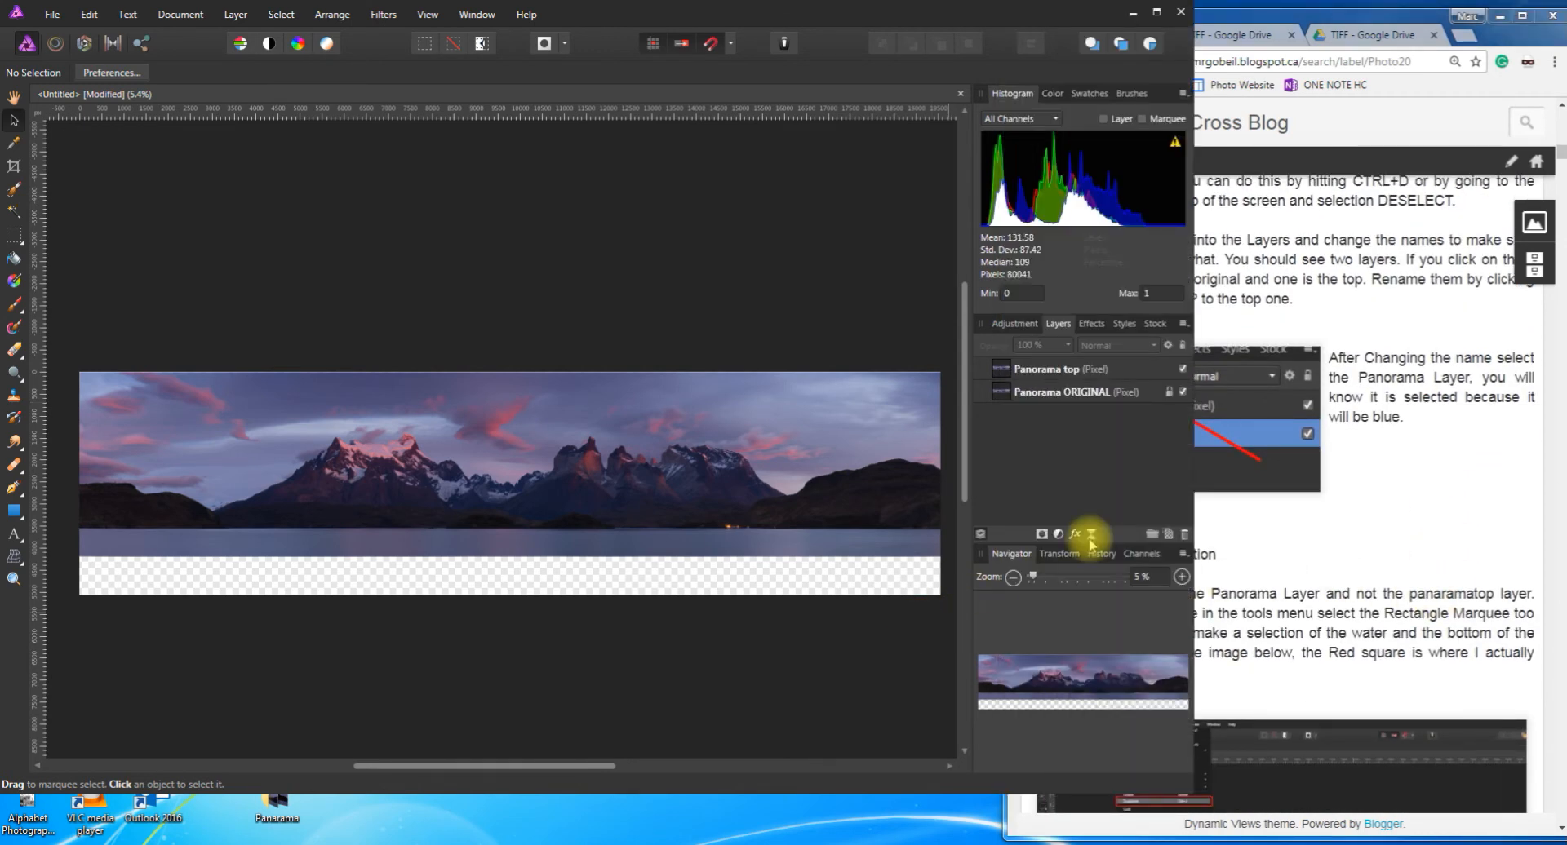
{"action": "left_click", "coordinate": [1055, 391]}
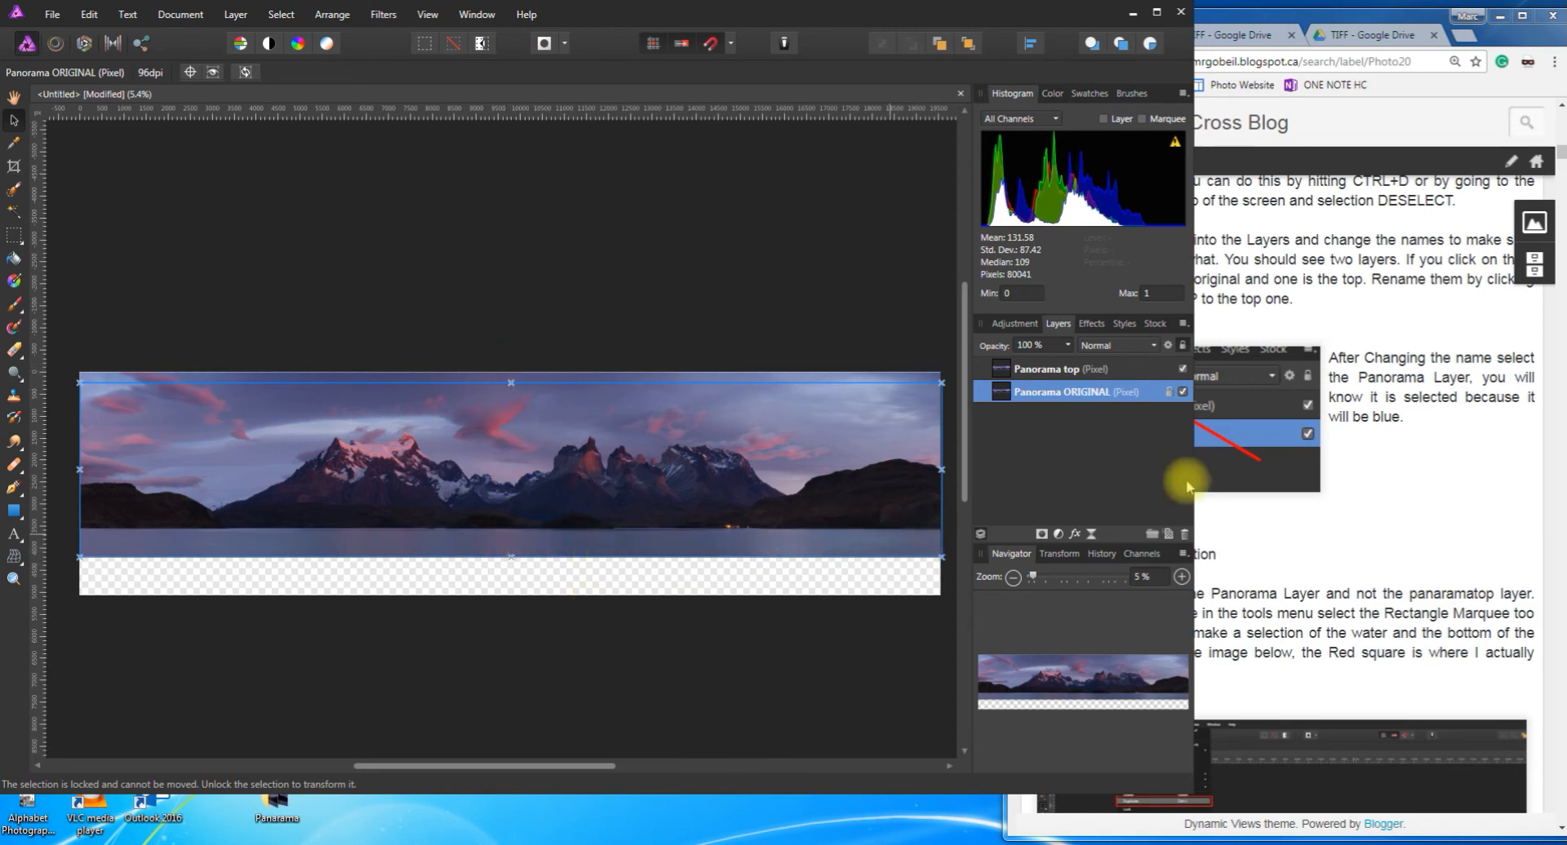
{"action": "left_click", "coordinate": [1367, 522]}
{"action": "scroll", "coordinate": [1367, 522], "scroll_direction": "down", "scroll_amount": 4}
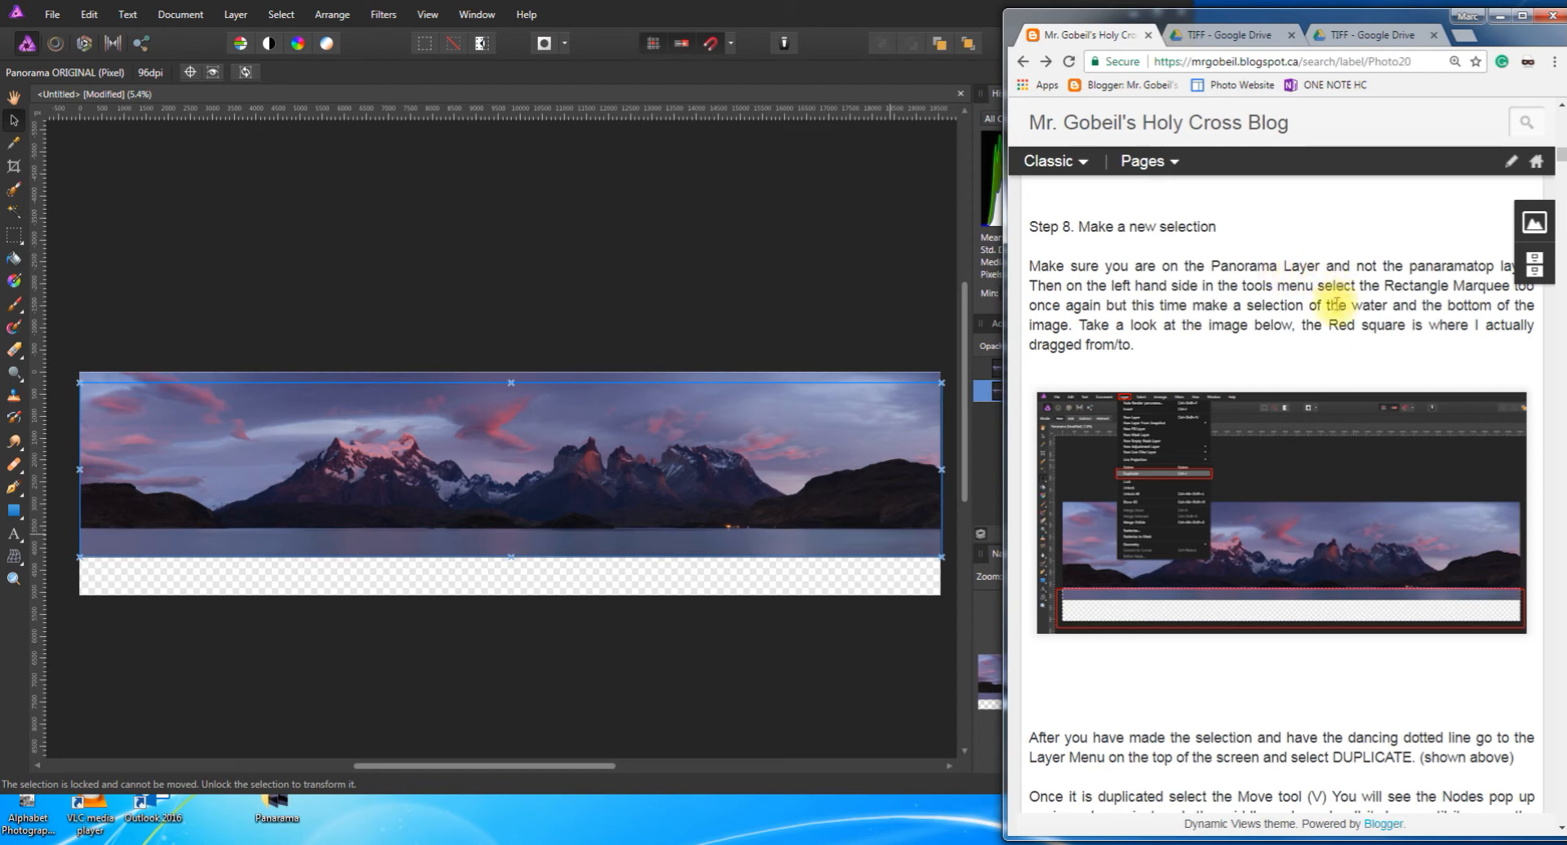
{"action": "scroll", "coordinate": [1344, 303], "scroll_direction": "up", "scroll_amount": 2}
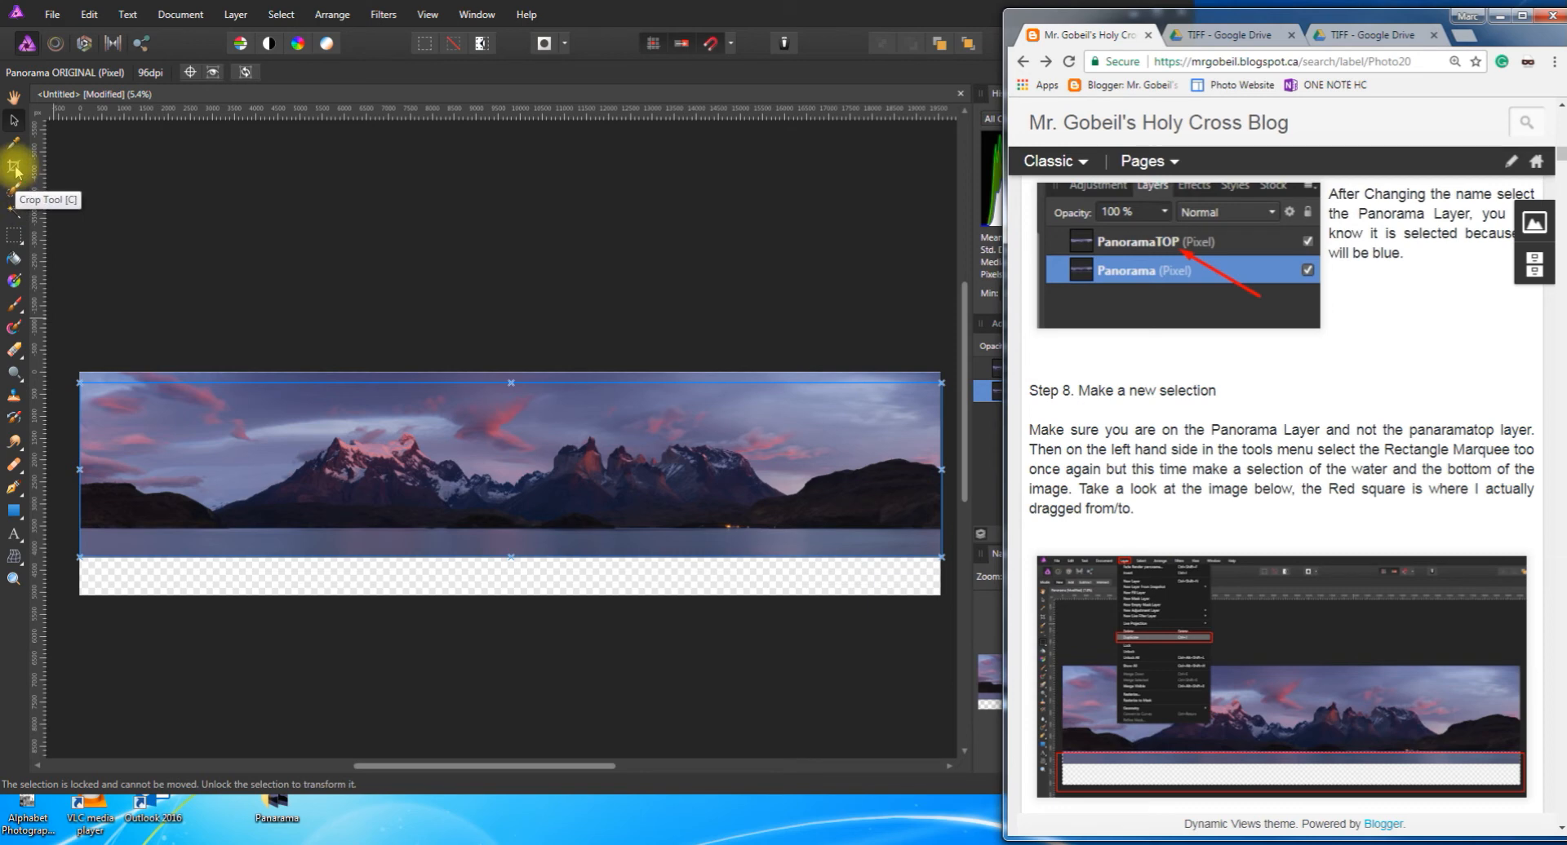
{"action": "left_click", "coordinate": [14, 241]}
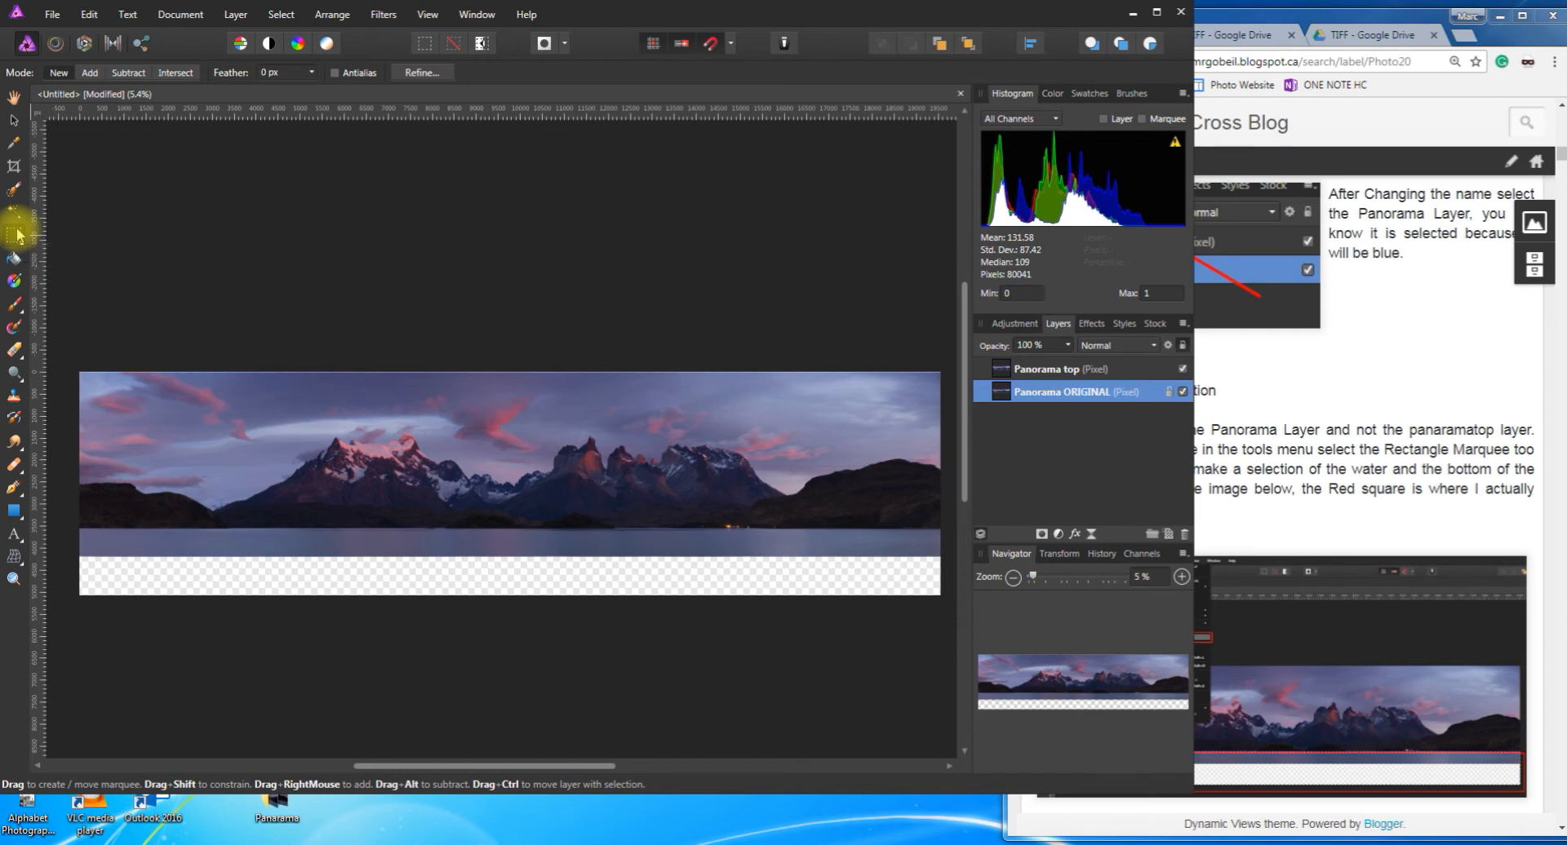
Read the blog's Step 8 on selecting the water and view its example screenshot enlarged in a separate browser tab
{"action": "left_click", "coordinate": [1386, 526]}
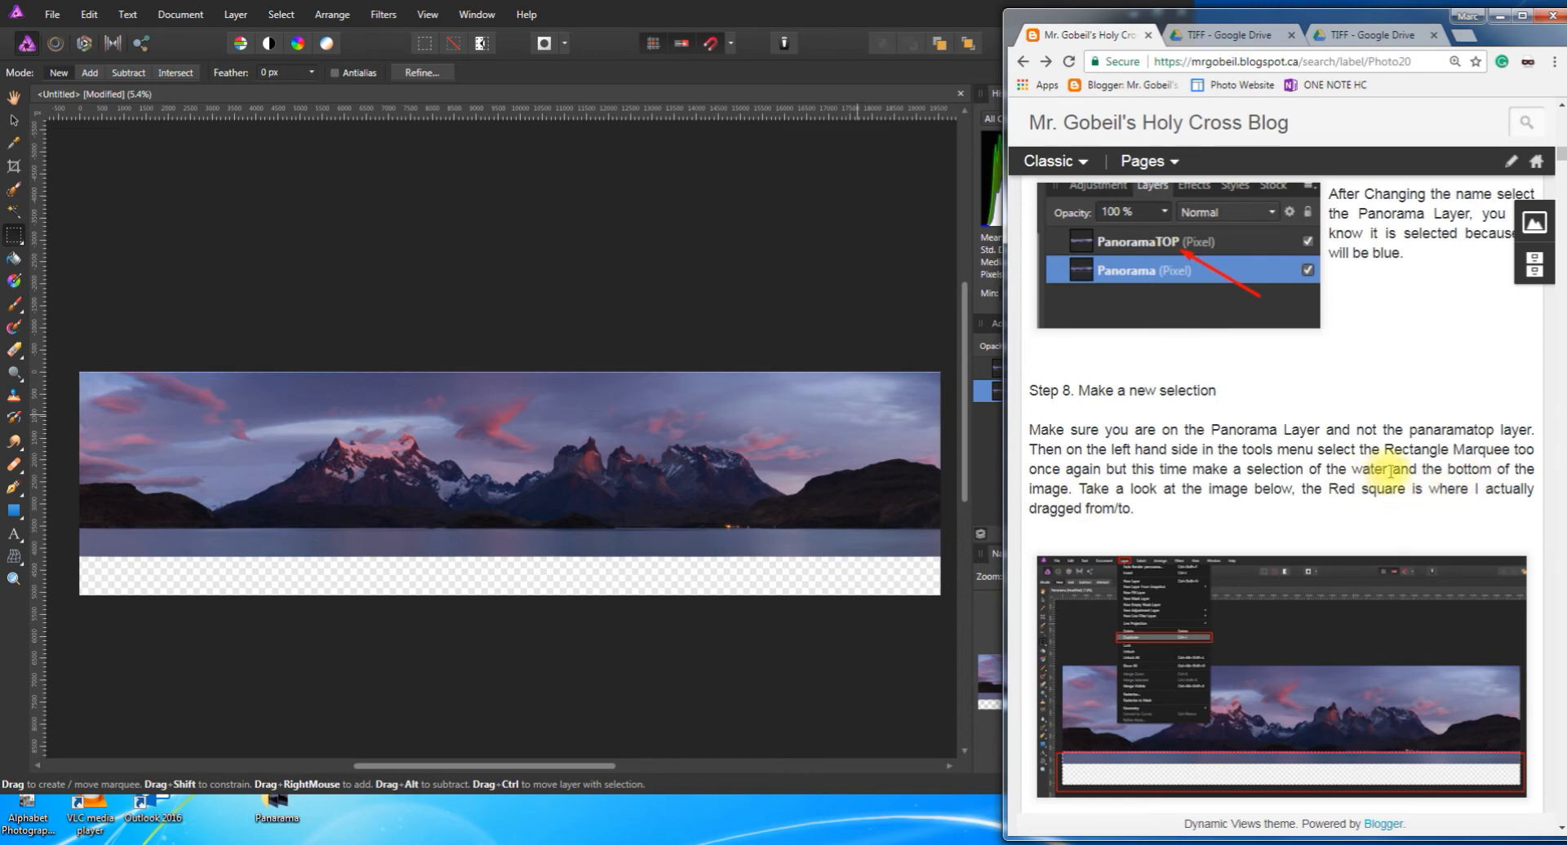
{"action": "scroll", "coordinate": [1178, 523], "scroll_direction": "down", "scroll_amount": 1}
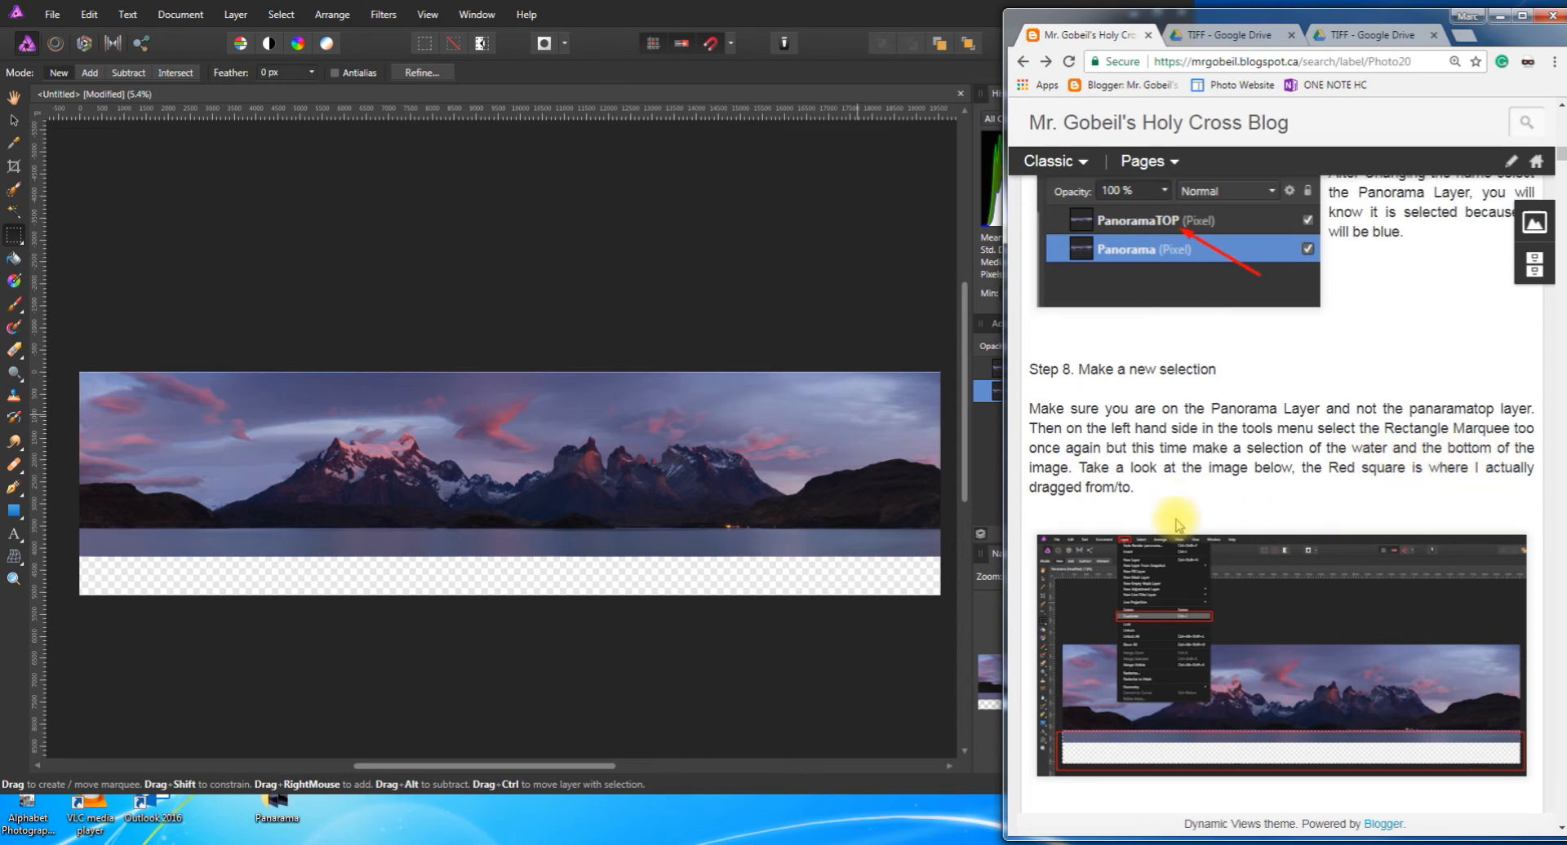
{"action": "scroll", "coordinate": [1178, 522], "scroll_direction": "down", "scroll_amount": 1}
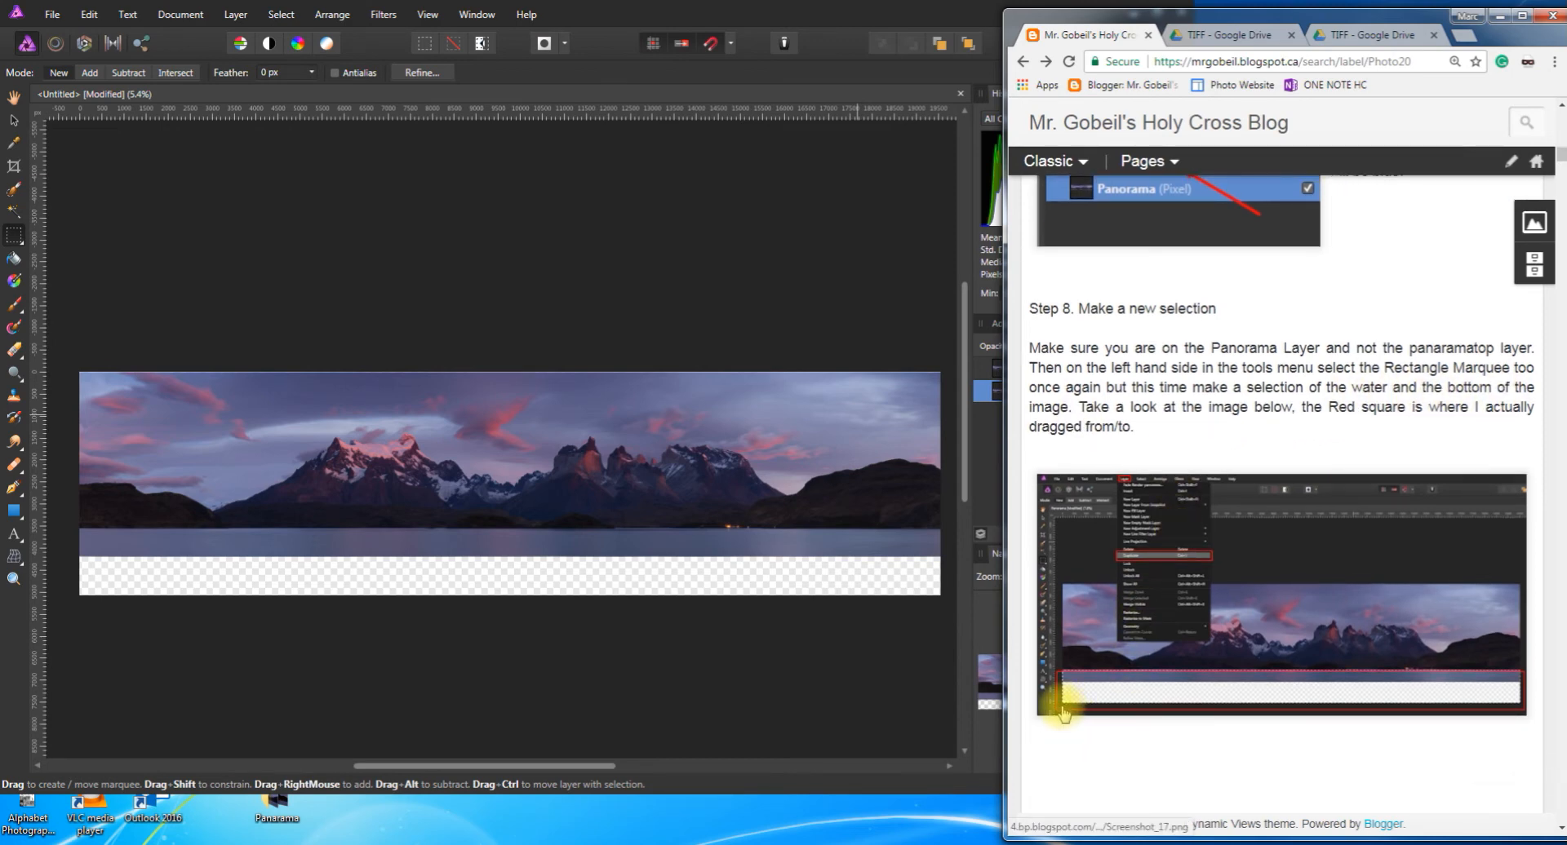
{"action": "right_click", "coordinate": [1370, 679]}
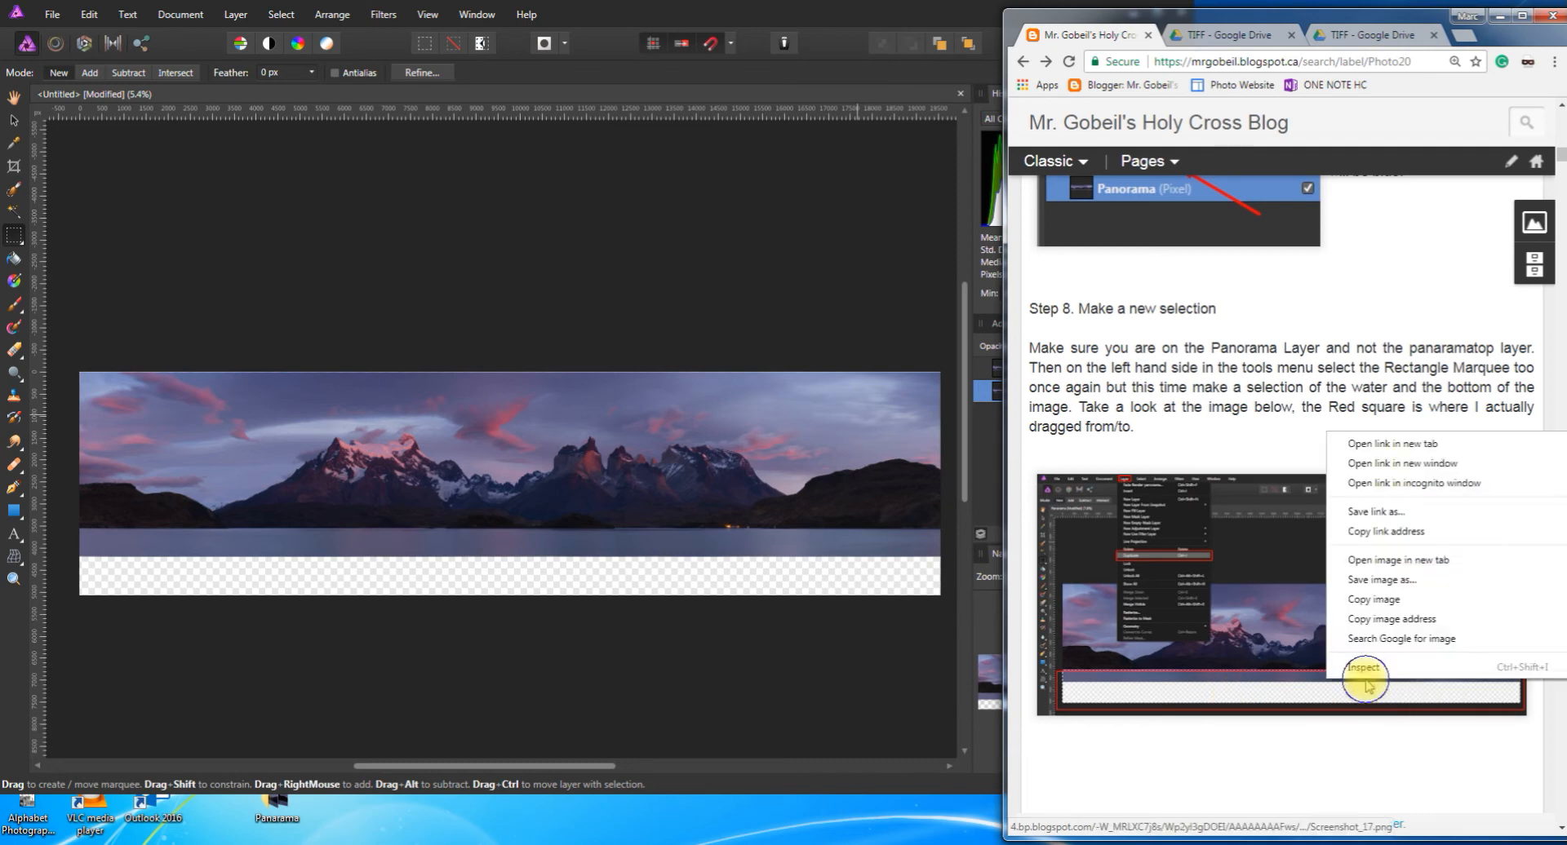
{"action": "left_click", "coordinate": [1434, 449]}
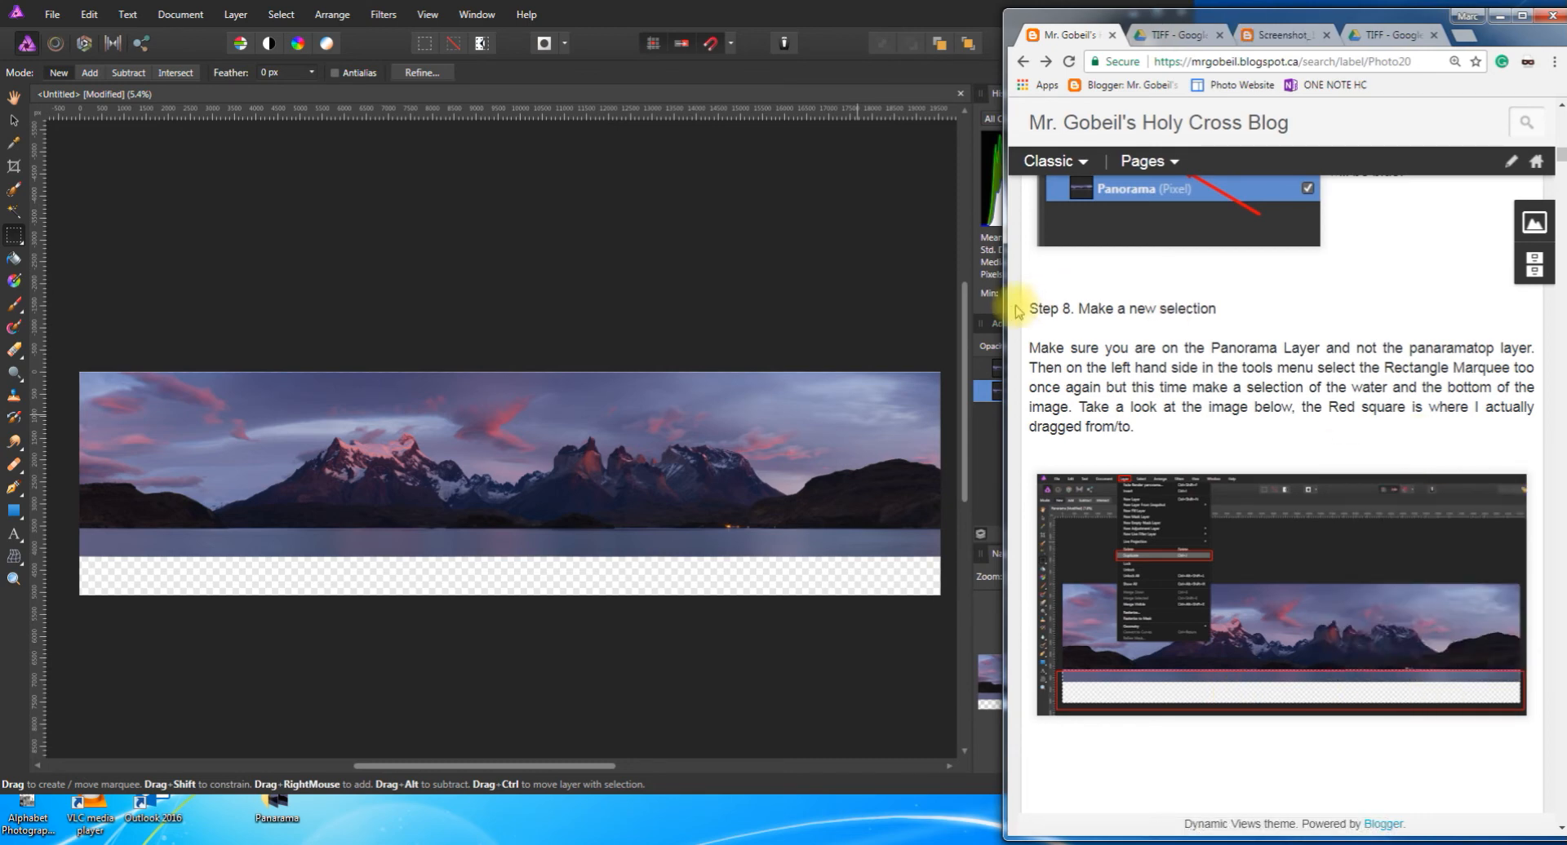
{"action": "left_click", "coordinate": [1287, 35]}
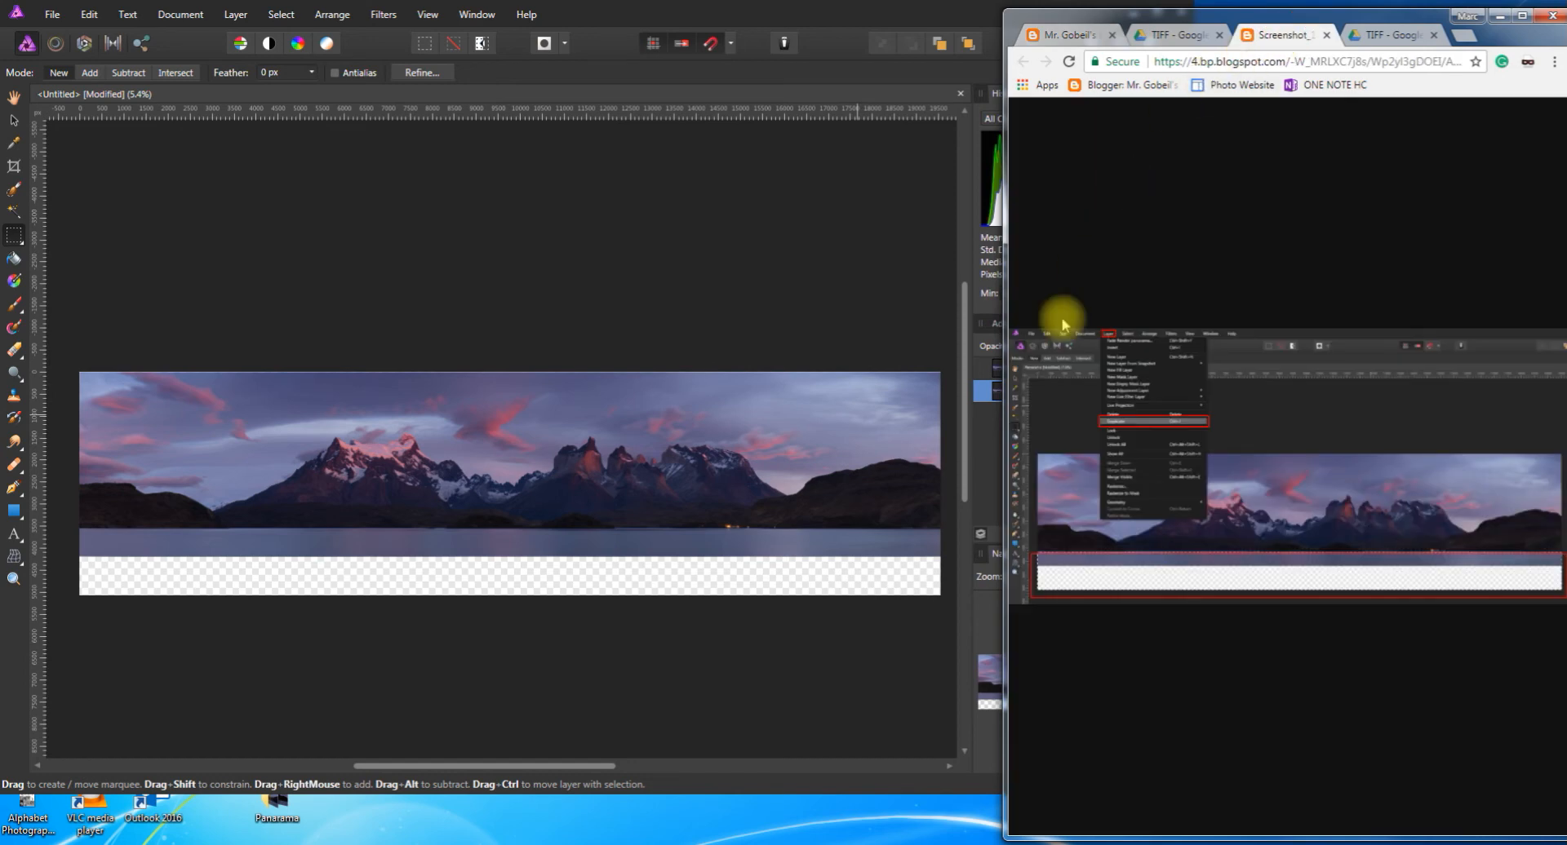
{"action": "left_click_drag", "start_coordinate": [1003, 427], "coordinate": [107, 492]}
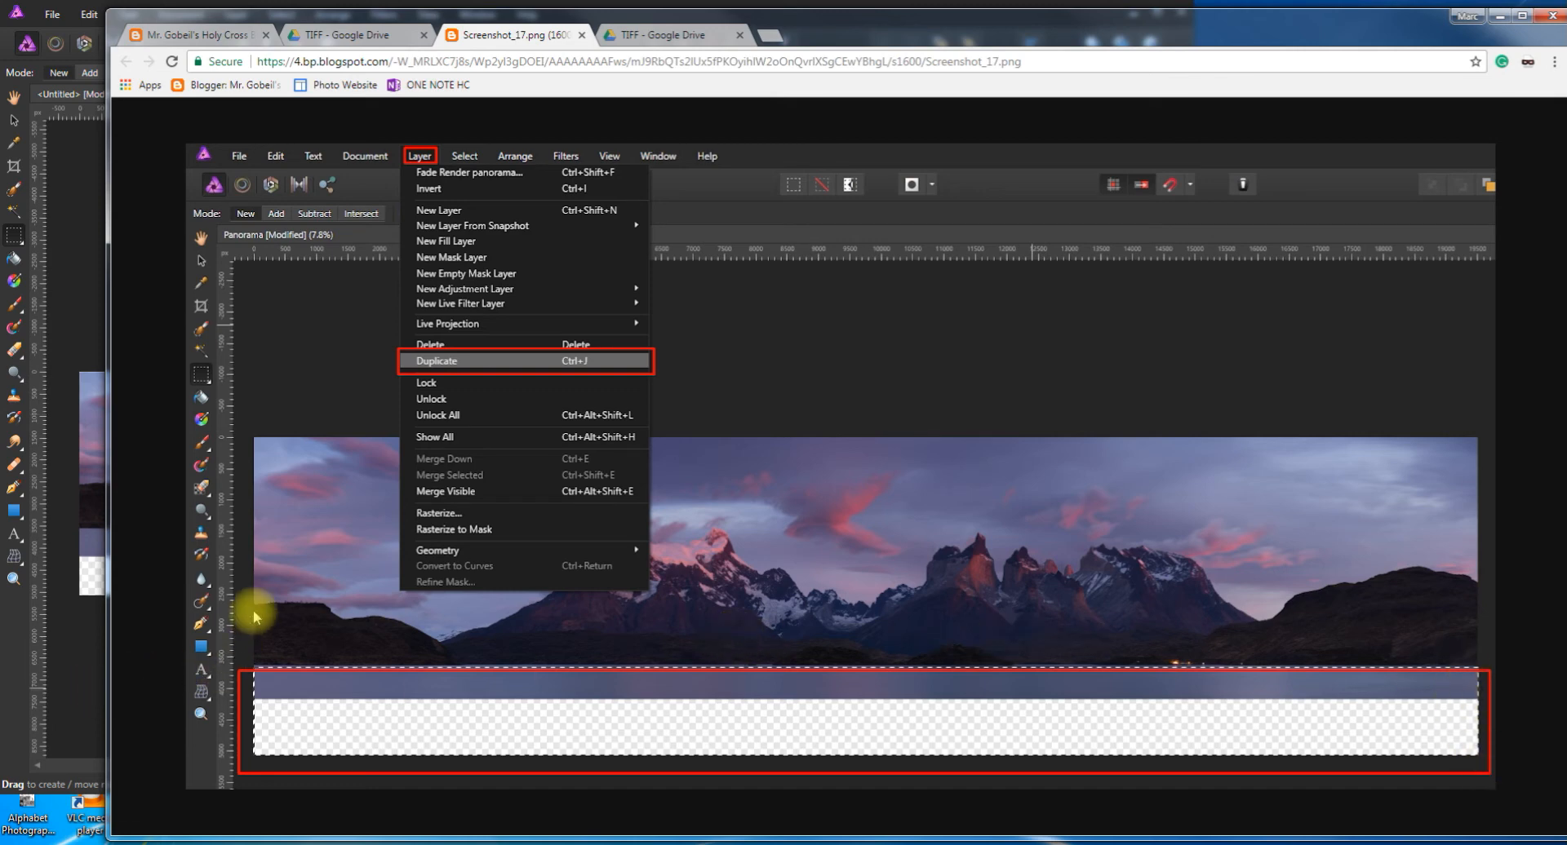
{"action": "left_click_drag", "start_coordinate": [110, 832], "coordinate": [1004, 739]}
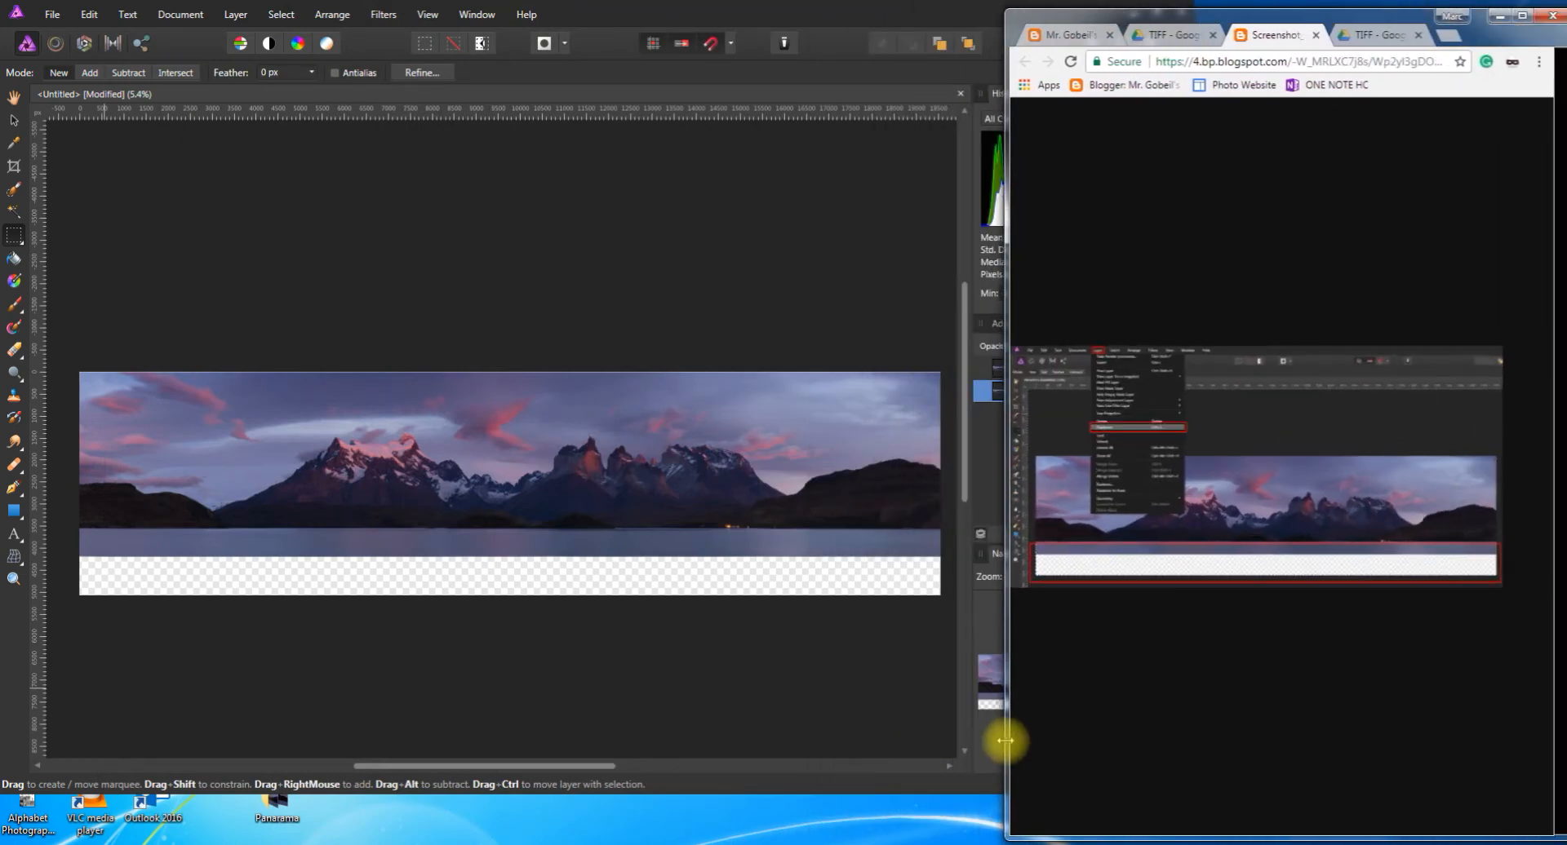
{"action": "left_click", "coordinate": [1081, 37]}
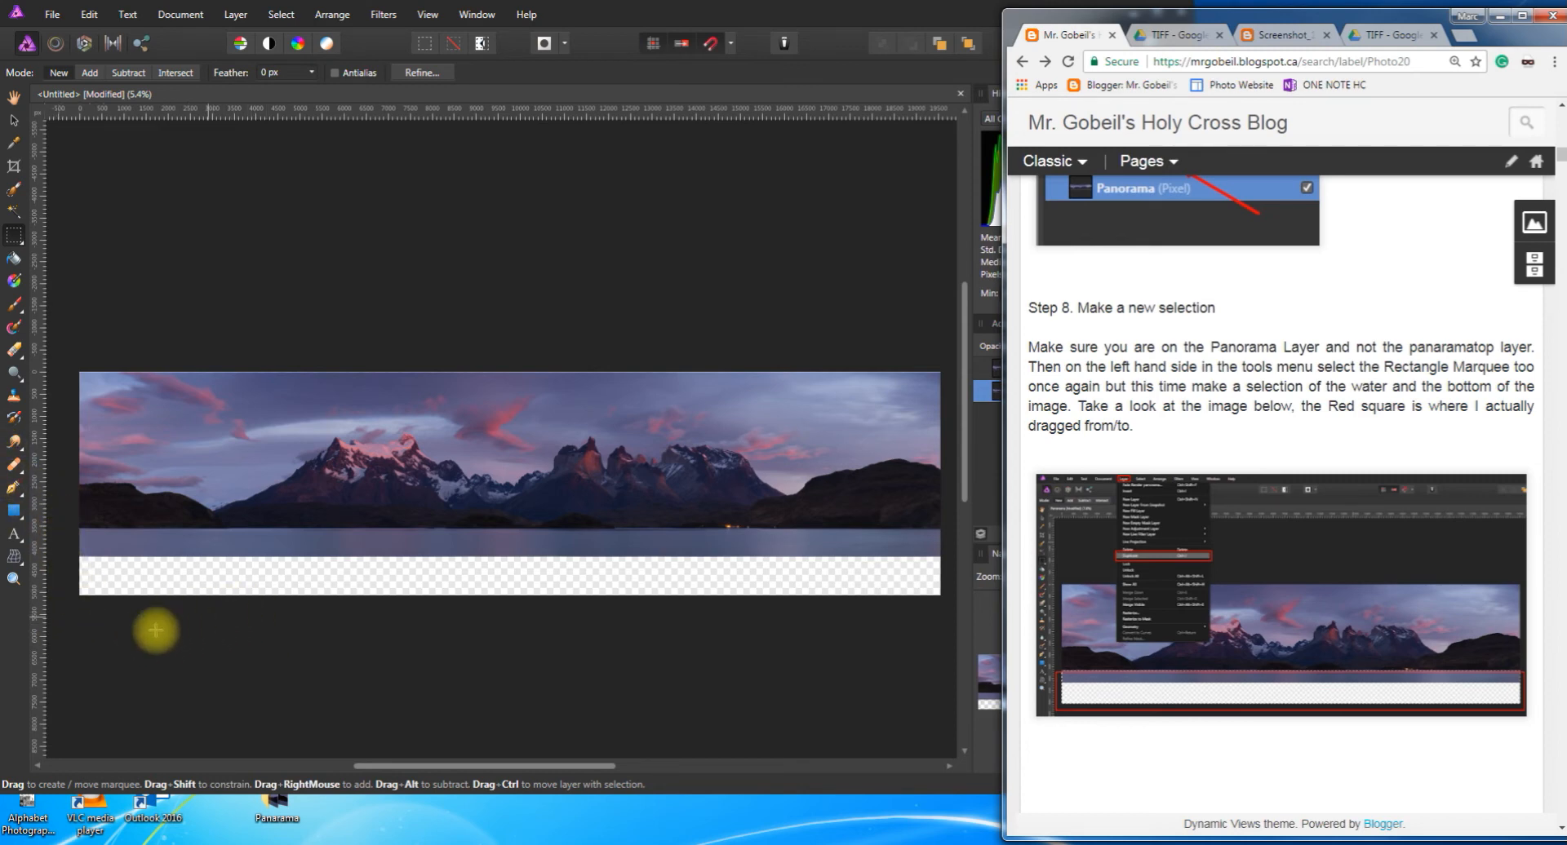
In Affinity Photo, draw a rectangular marquee around the water and the empty strip beneath it across the panorama's full width
{"action": "left_click_drag", "start_coordinate": [68, 617], "coordinate": [781, 497]}
{"action": "mouse_move", "coordinate": [853, 536]}
{"action": "left_mouse_down"}
{"action": "mouse_move", "coordinate": [990, 549]}
{"action": "mouse_move", "coordinate": [829, 529]}
{"action": "left_mouse_up"}
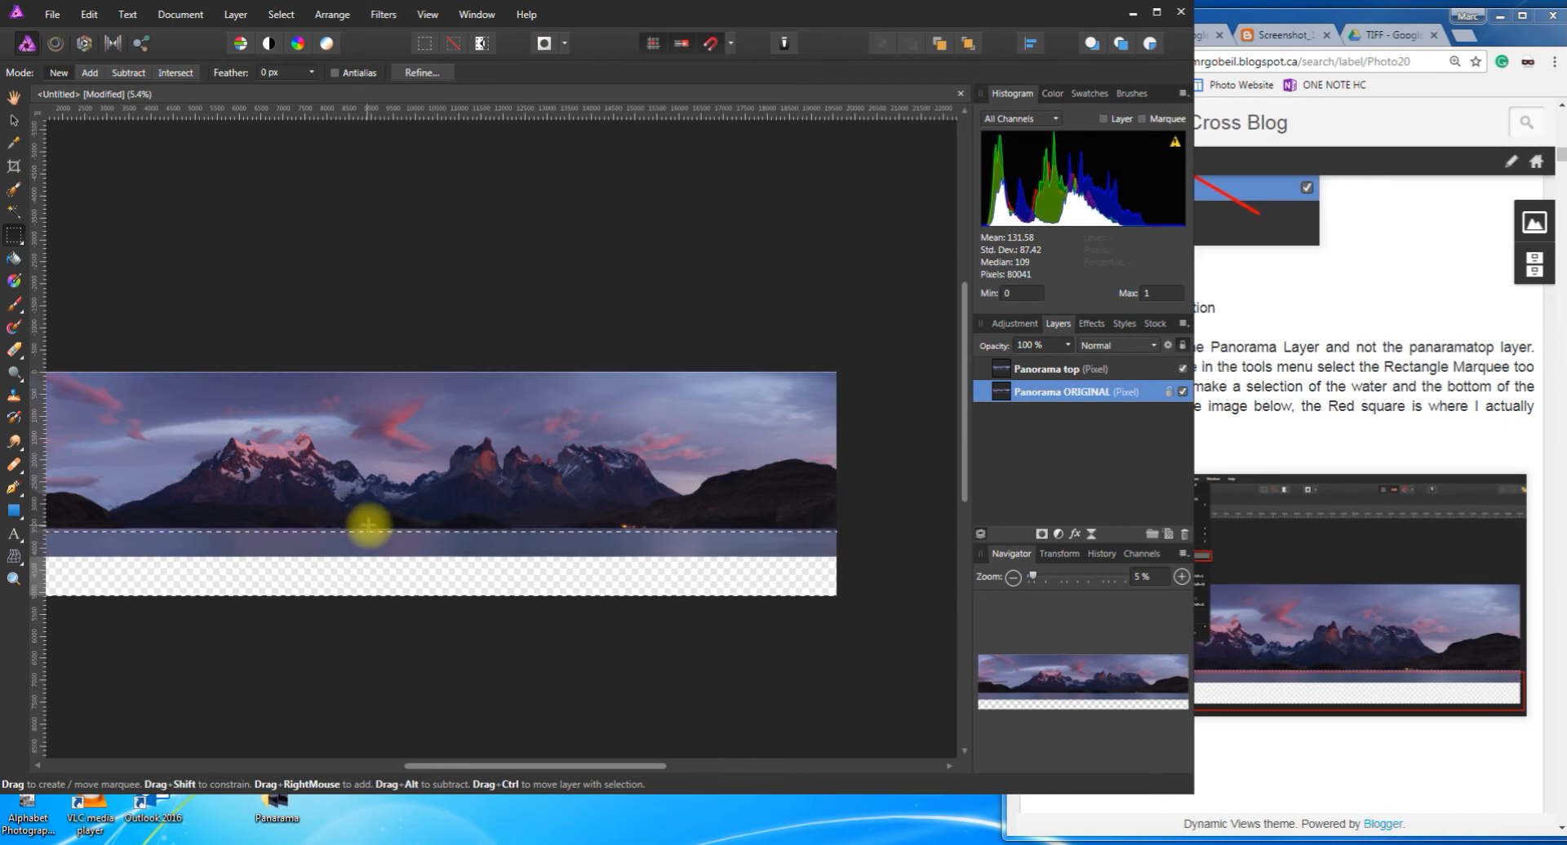
{"action": "mouse_move", "coordinate": [465, 764]}
{"action": "left_mouse_down"}
{"action": "mouse_move", "coordinate": [493, 764]}
{"action": "mouse_move", "coordinate": [420, 764]}
{"action": "mouse_move", "coordinate": [452, 765]}
{"action": "left_mouse_up"}
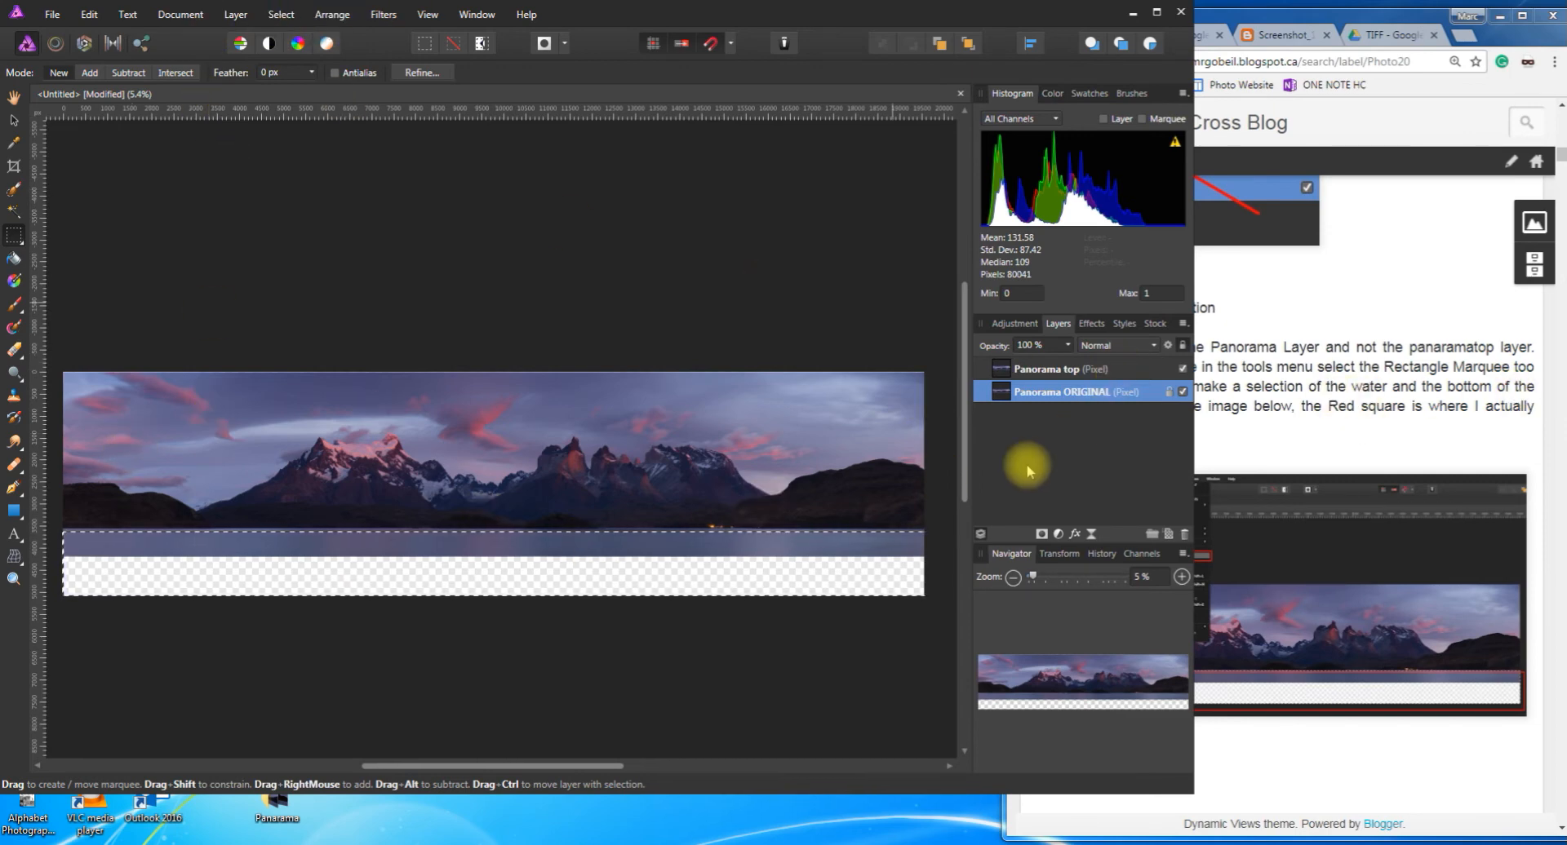
Consult the blog's instructions below the Step 8 image, and duplicate the selected water area in Affinity Photo as a new layer
{"action": "left_click", "coordinate": [1383, 445]}
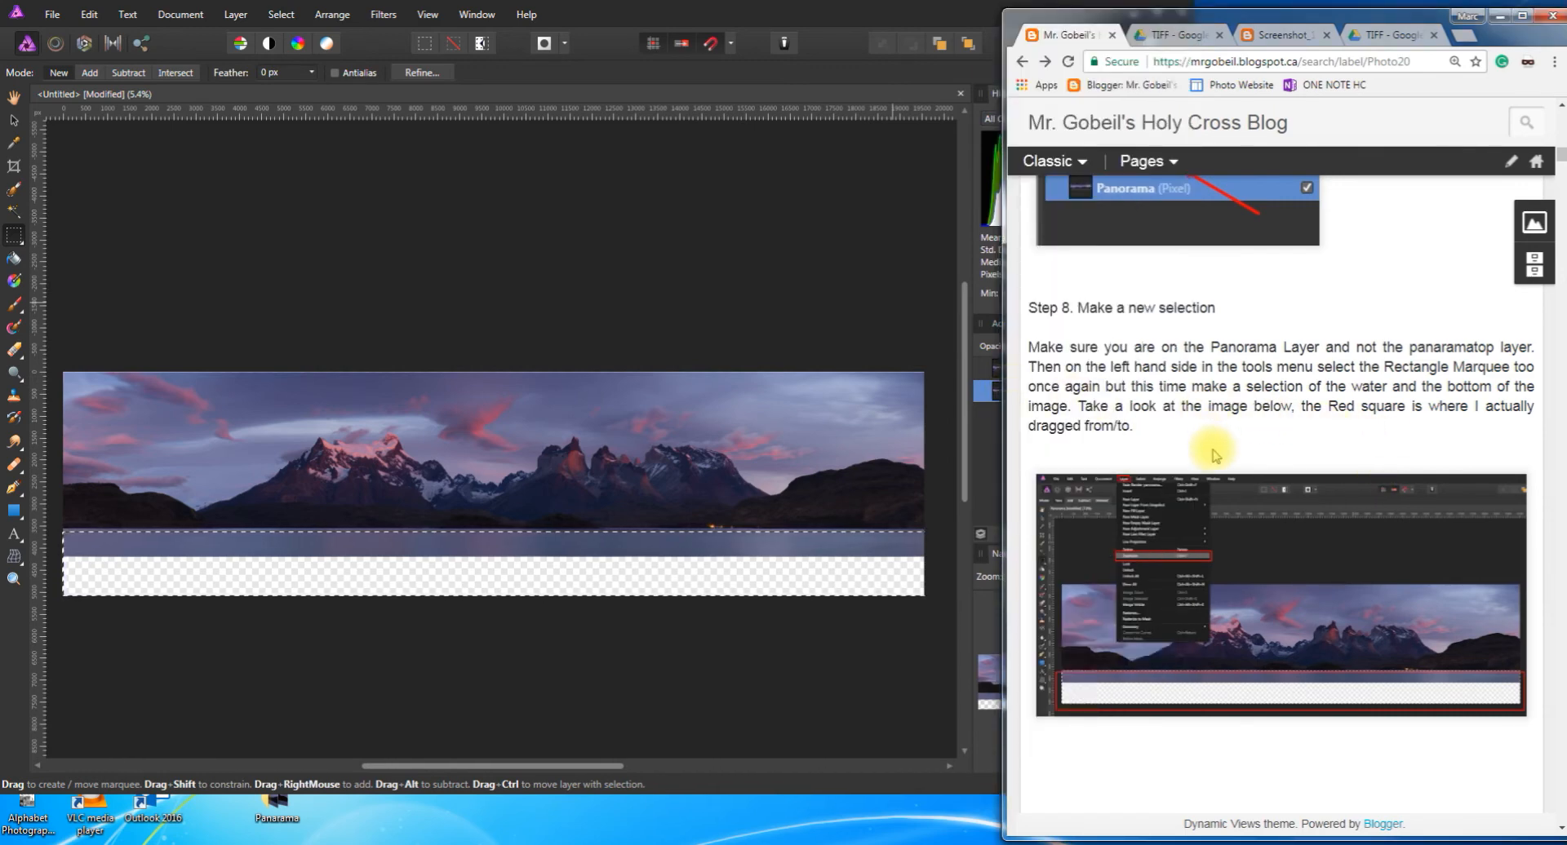
{"action": "scroll", "coordinate": [1119, 446], "scroll_direction": "down", "scroll_amount": 3}
{"action": "scroll", "coordinate": [1035, 571], "scroll_direction": "down", "scroll_amount": 2}
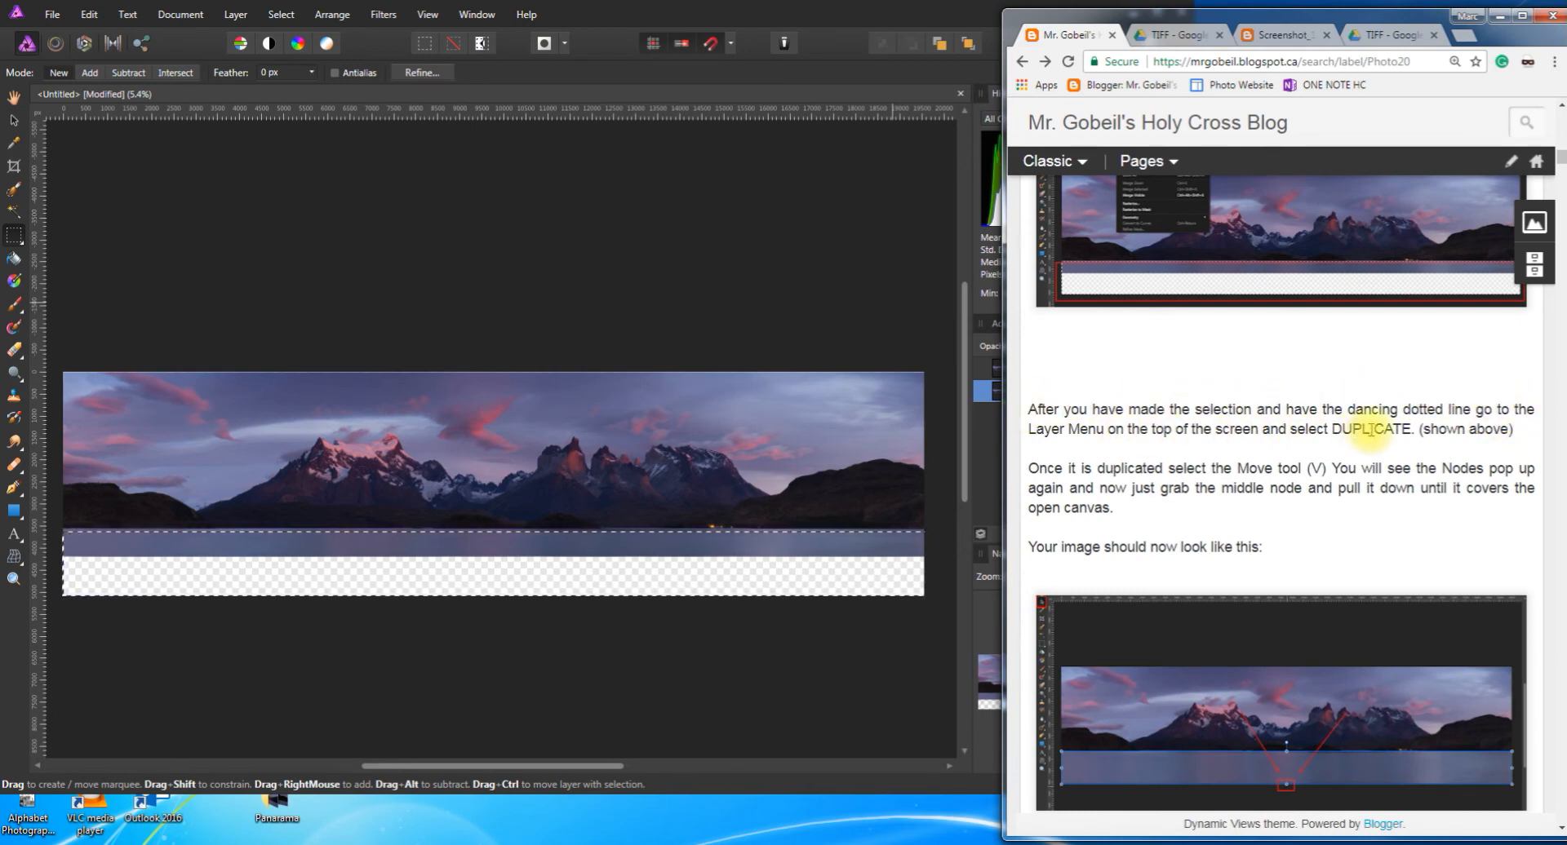
{"action": "scroll", "coordinate": [1183, 629], "scroll_direction": "down", "scroll_amount": 2}
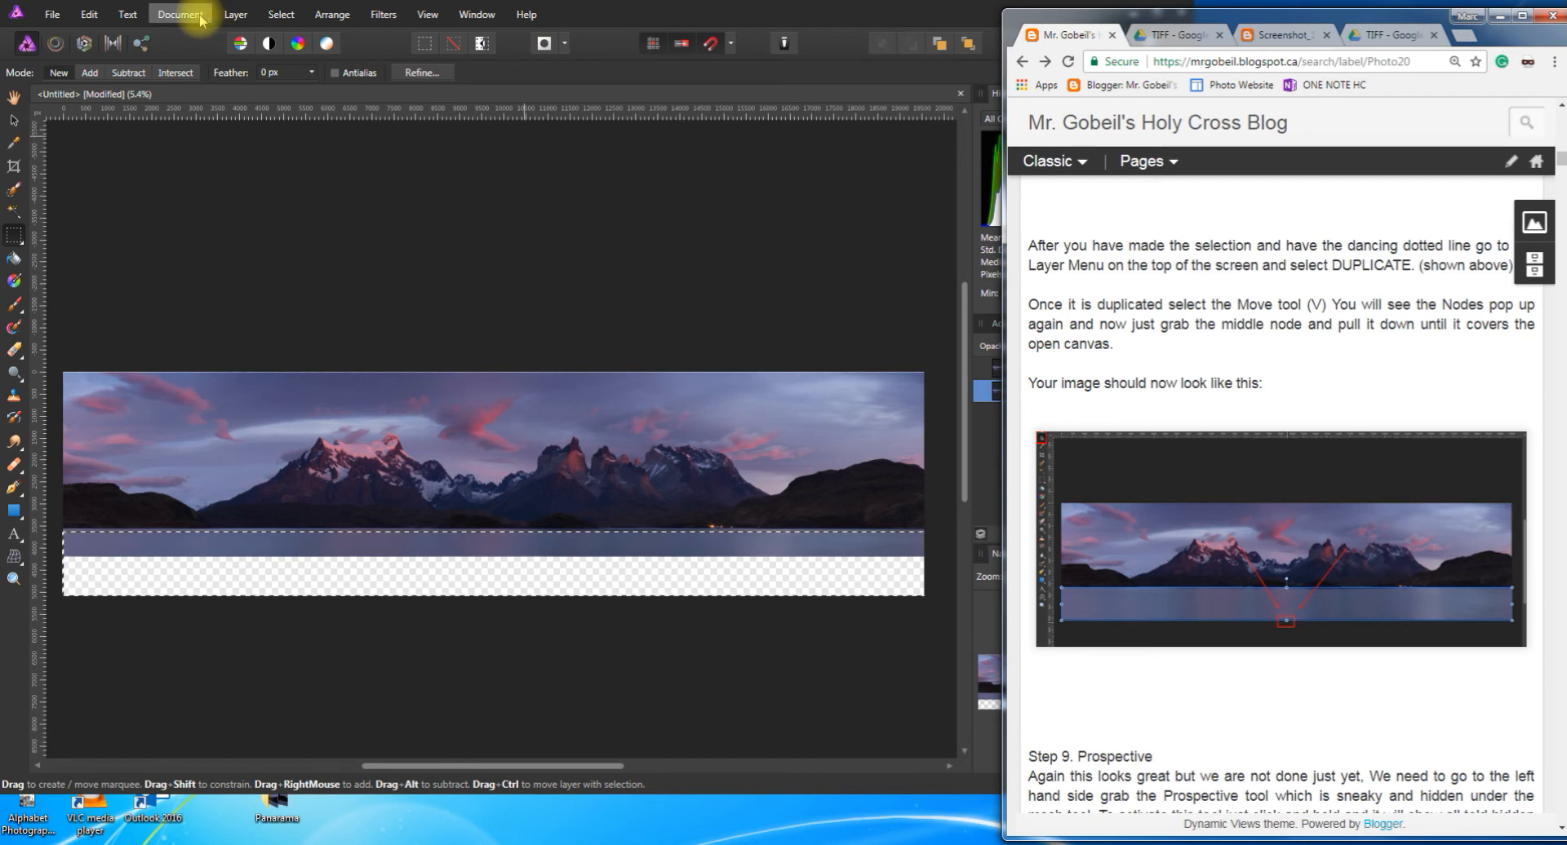
{"action": "left_click", "coordinate": [230, 17]}
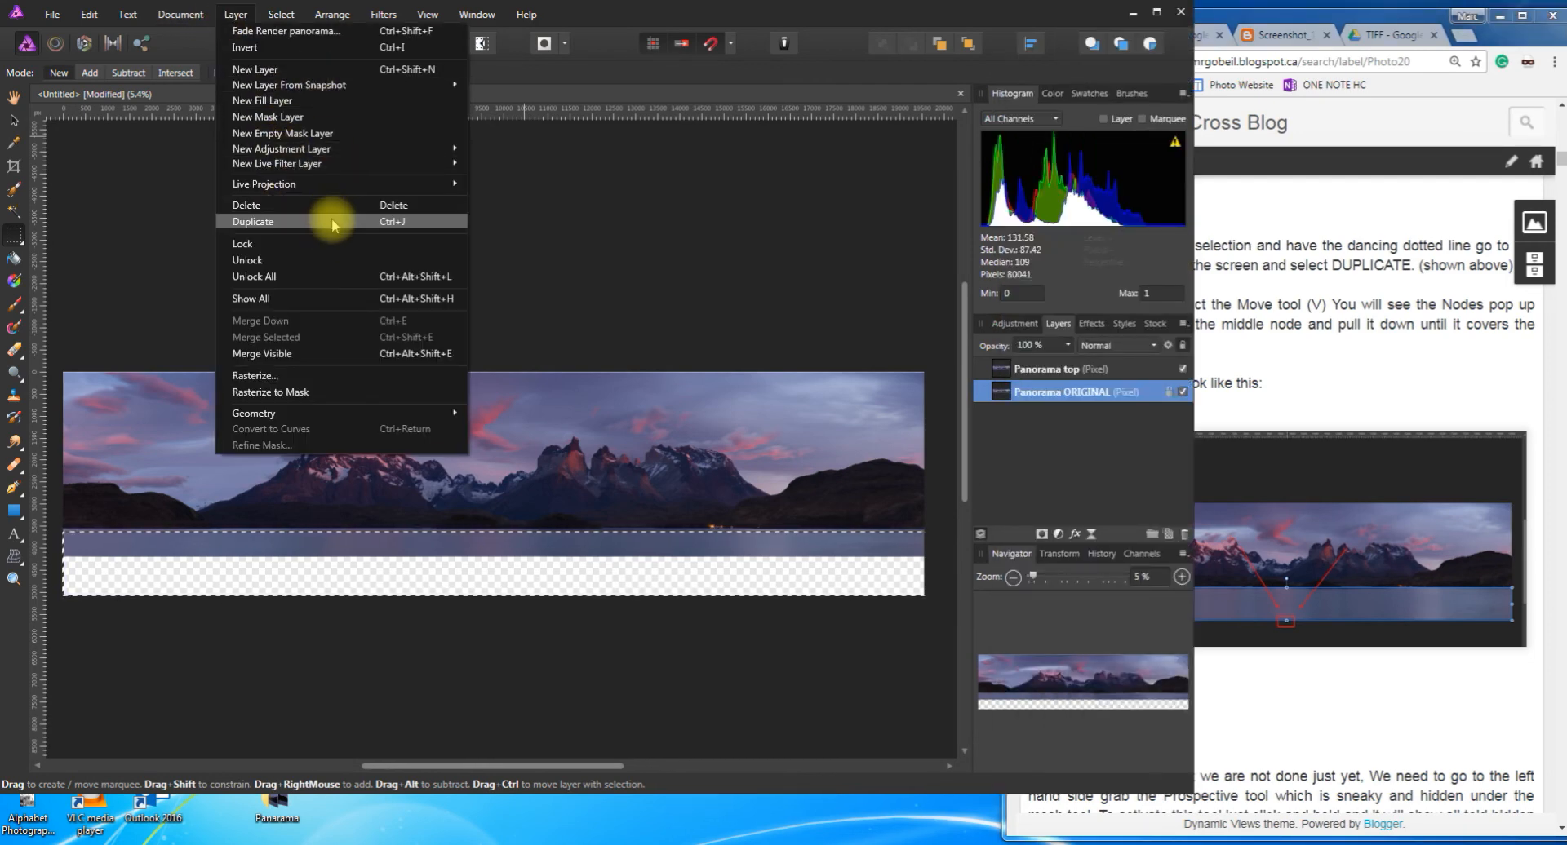
{"action": "left_click", "coordinate": [333, 222]}
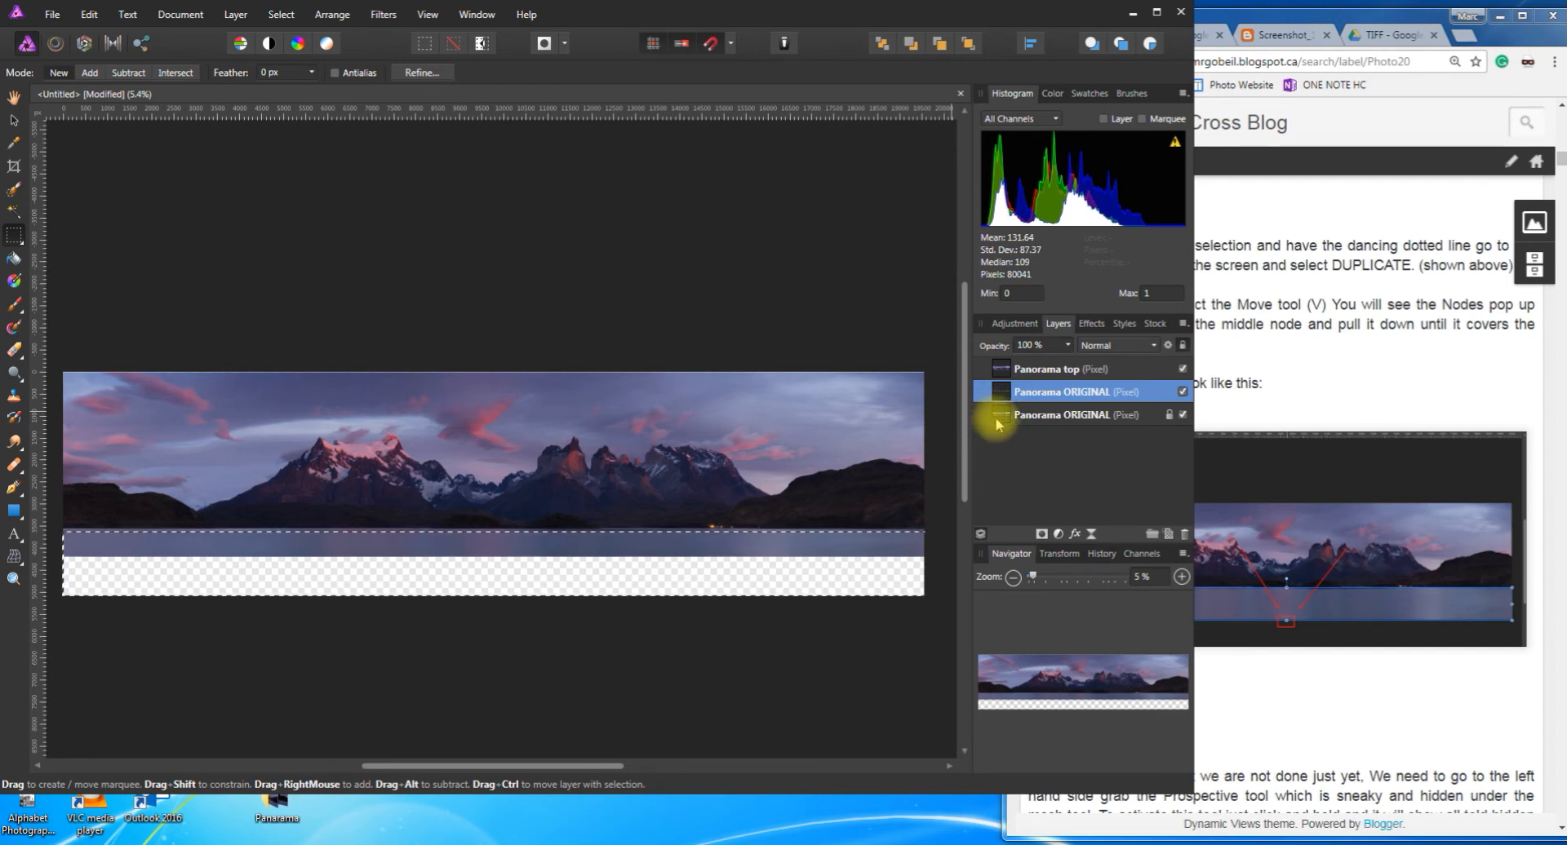
Rename the duplicated water layer as Panorama Bottom
{"action": "left_click", "coordinate": [1168, 414]}
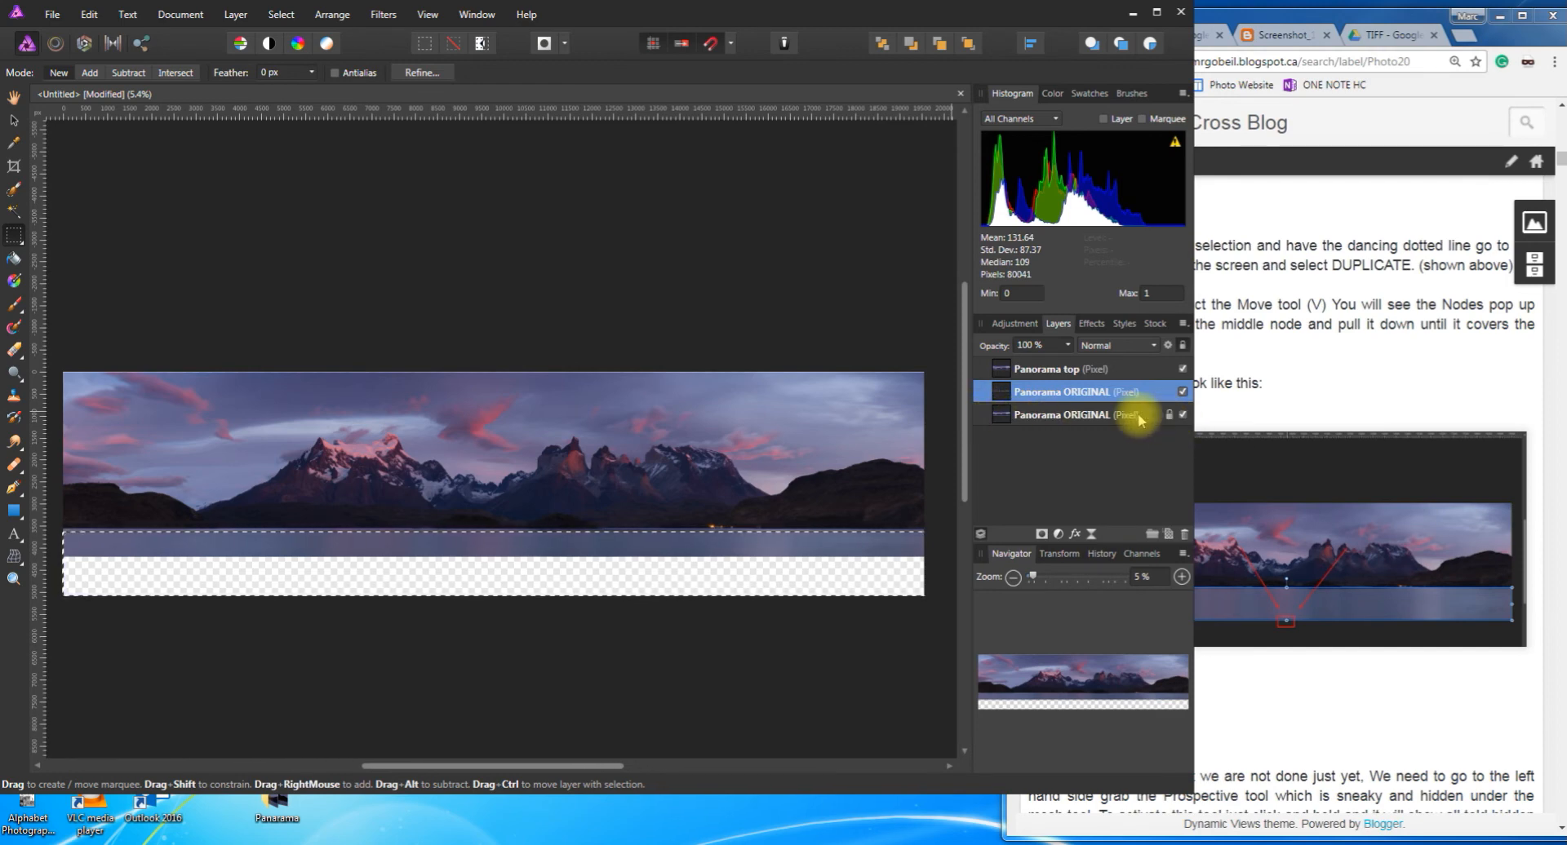
{"action": "double_click", "coordinate": [1047, 392]}
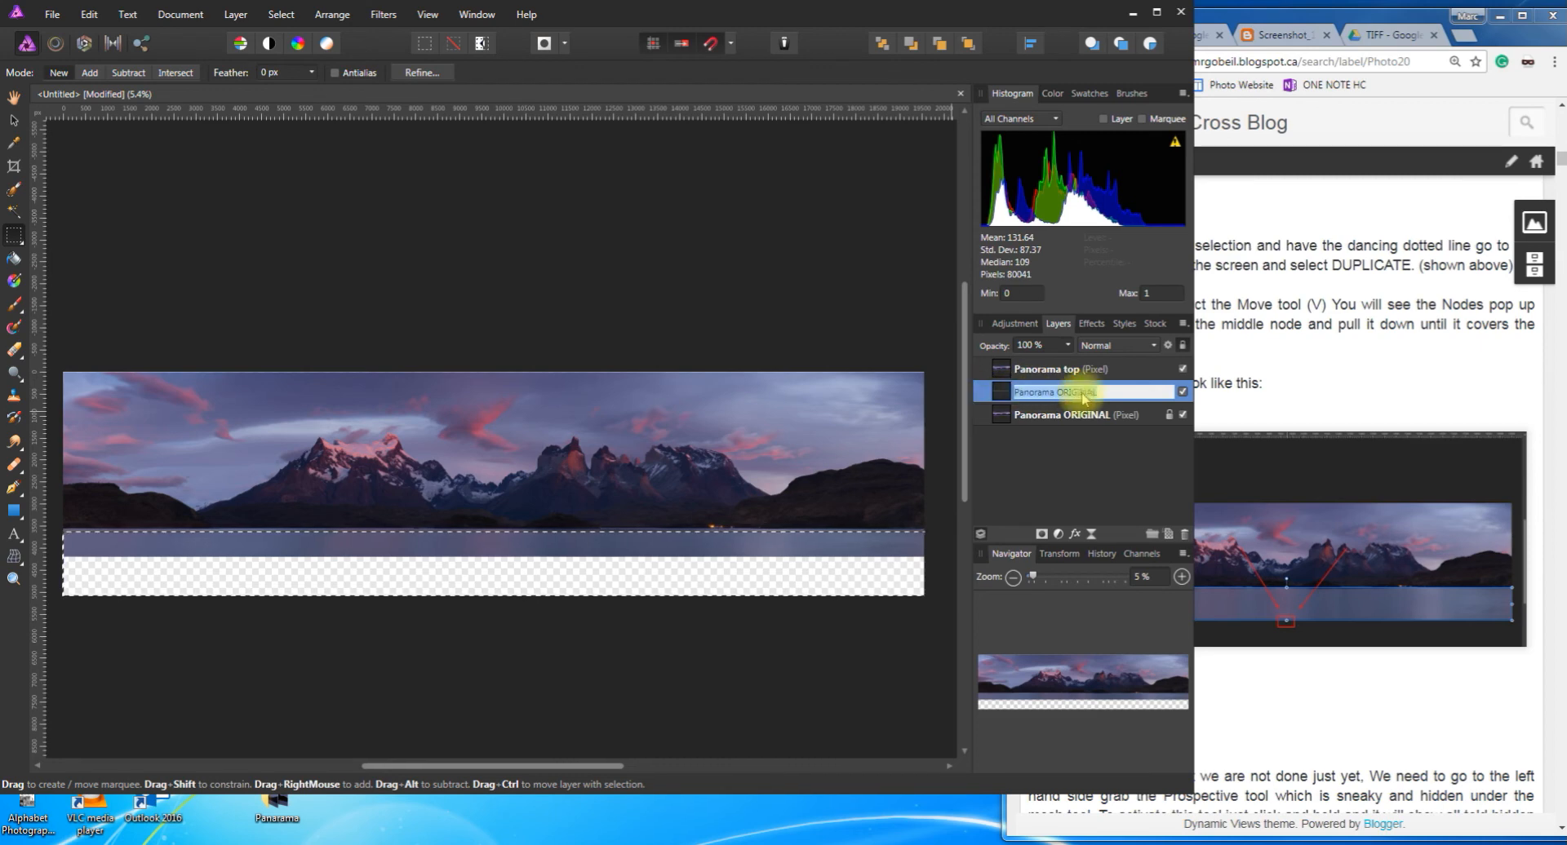
{"action": "left_click_drag", "start_coordinate": [1102, 393], "coordinate": [1058, 392]}
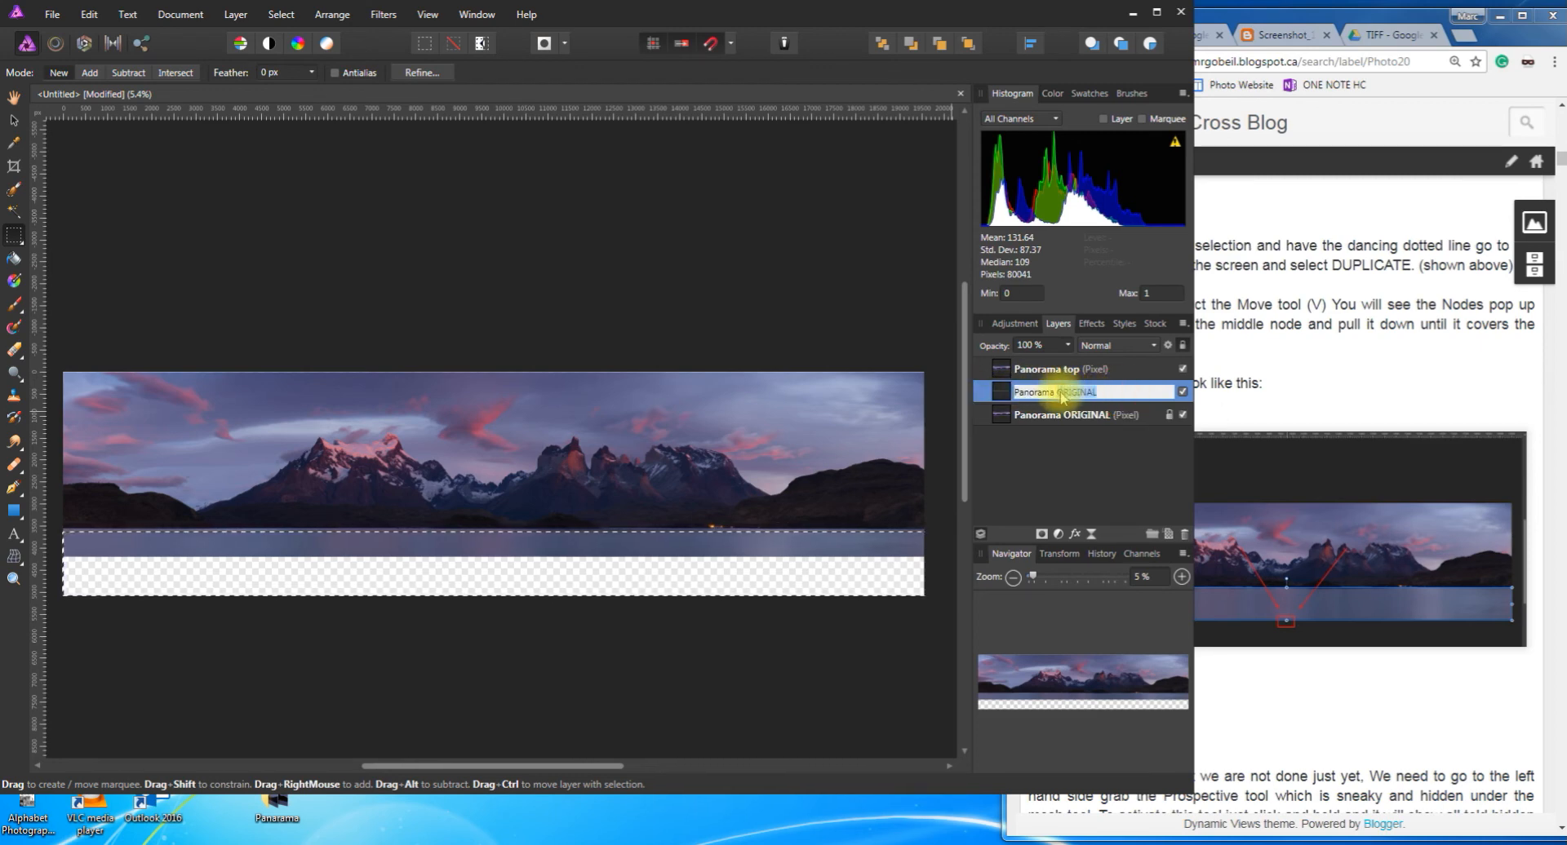
{"action": "type", "text": "Bottom"}
{"action": "key", "text": "Return"}
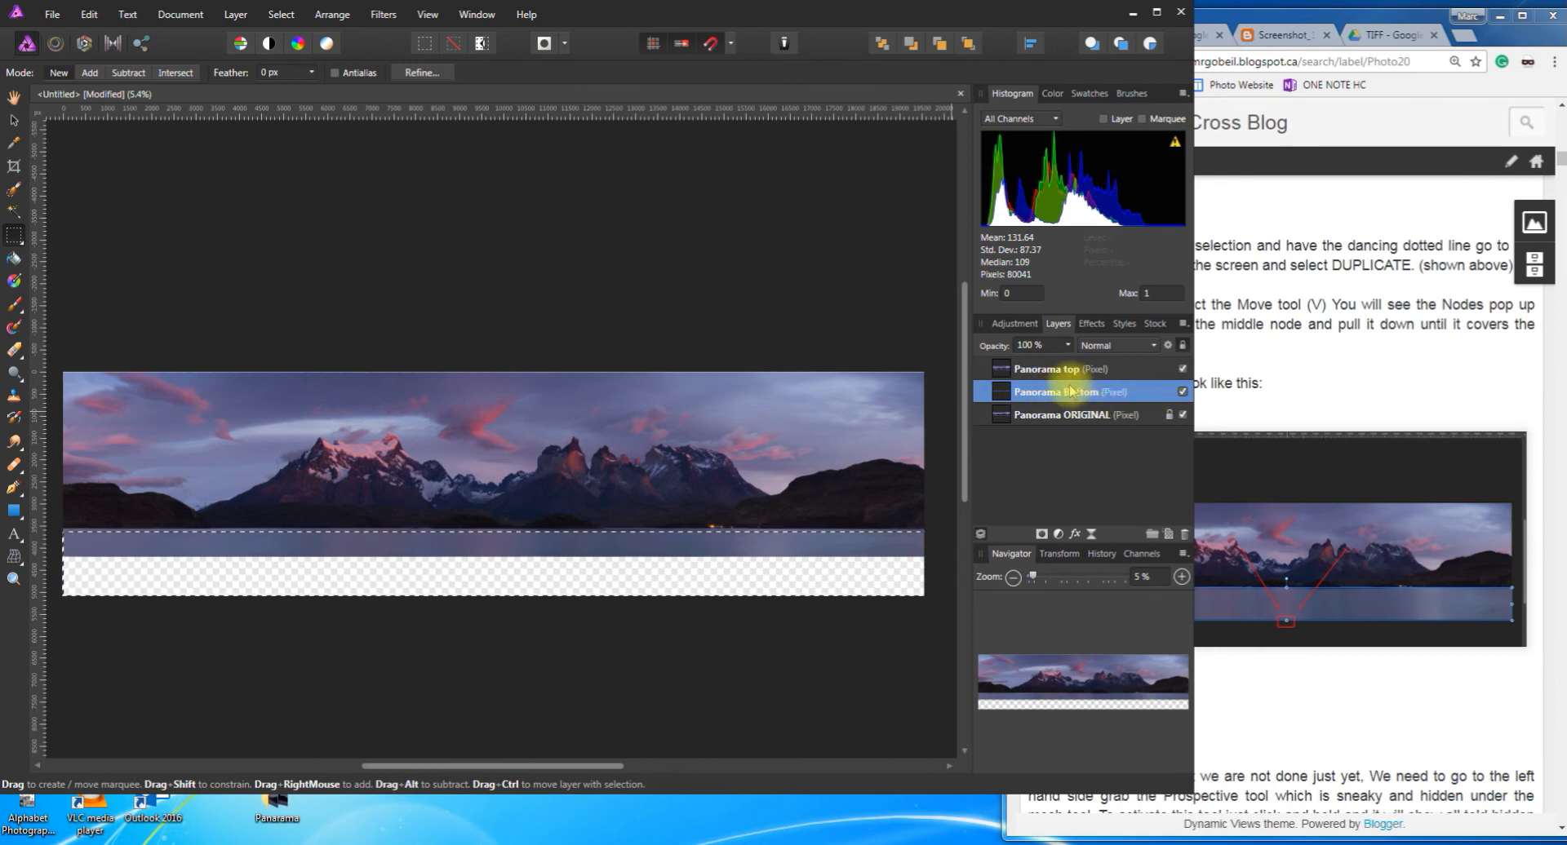
{"action": "double_click", "coordinate": [1056, 392]}
{"action": "key", "text": "Return"}
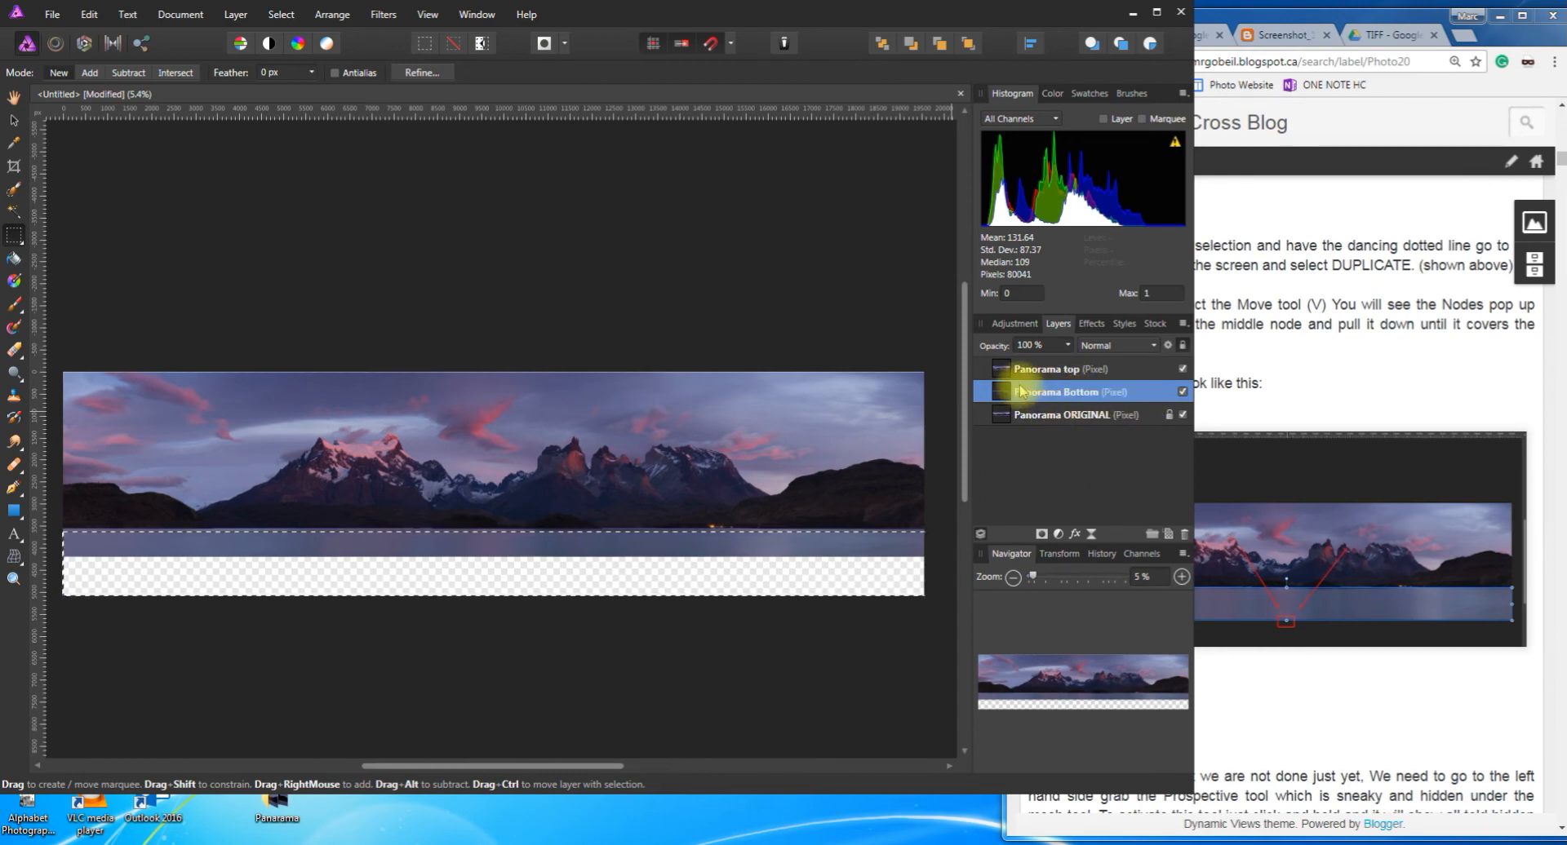
Move the Panorama Bottom layer beneath Panorama ORIGINAL and clear the pixel selection
{"action": "left_click_drag", "start_coordinate": [1021, 392], "coordinate": [1028, 443]}
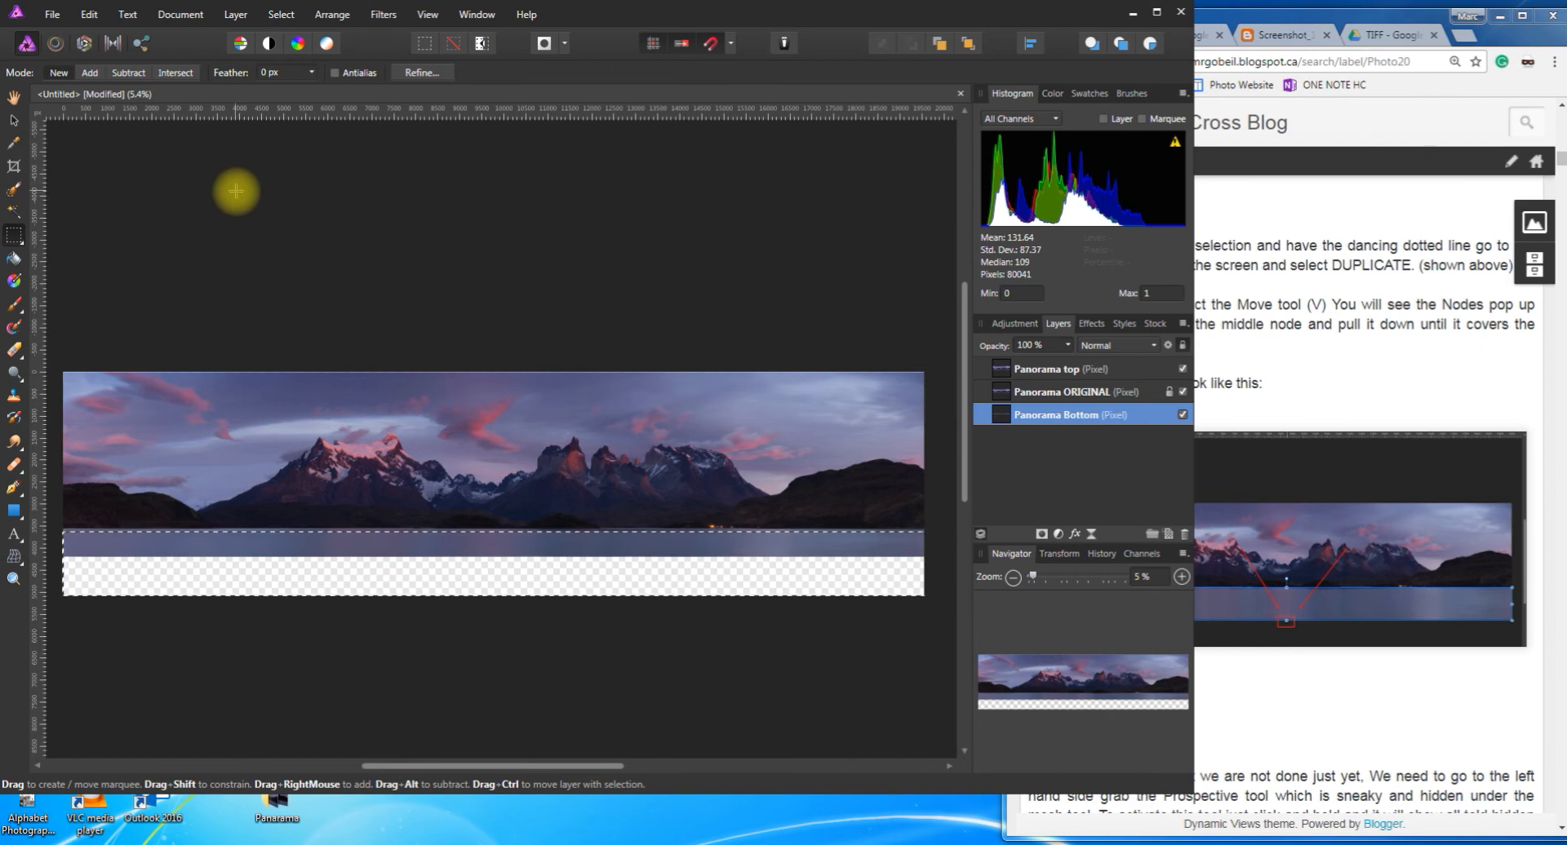
{"action": "key", "text": "ctrl+d"}
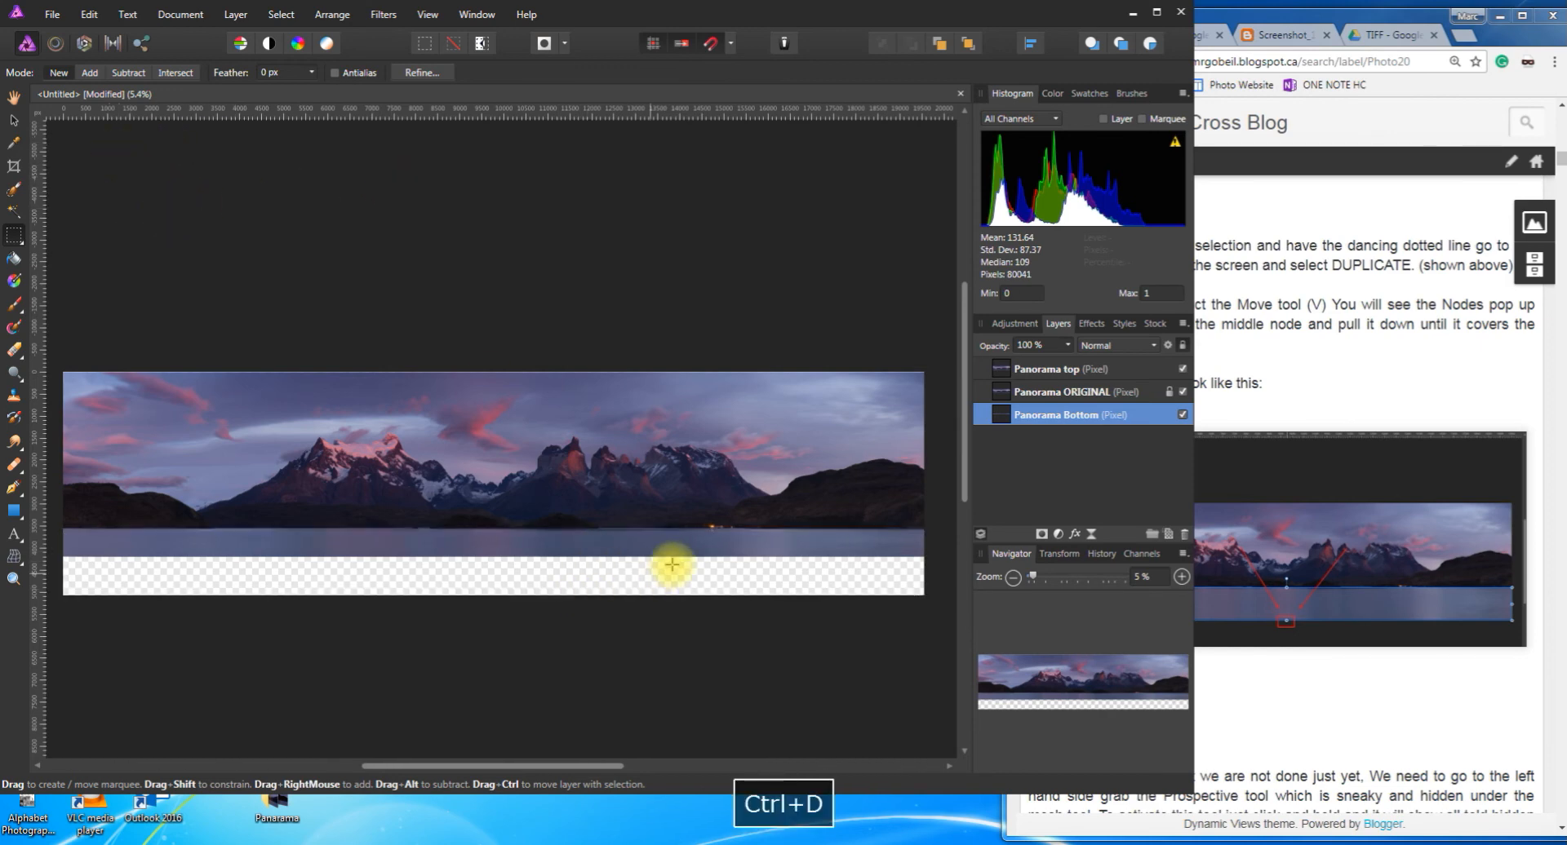
{"action": "left_click", "coordinate": [280, 15]}
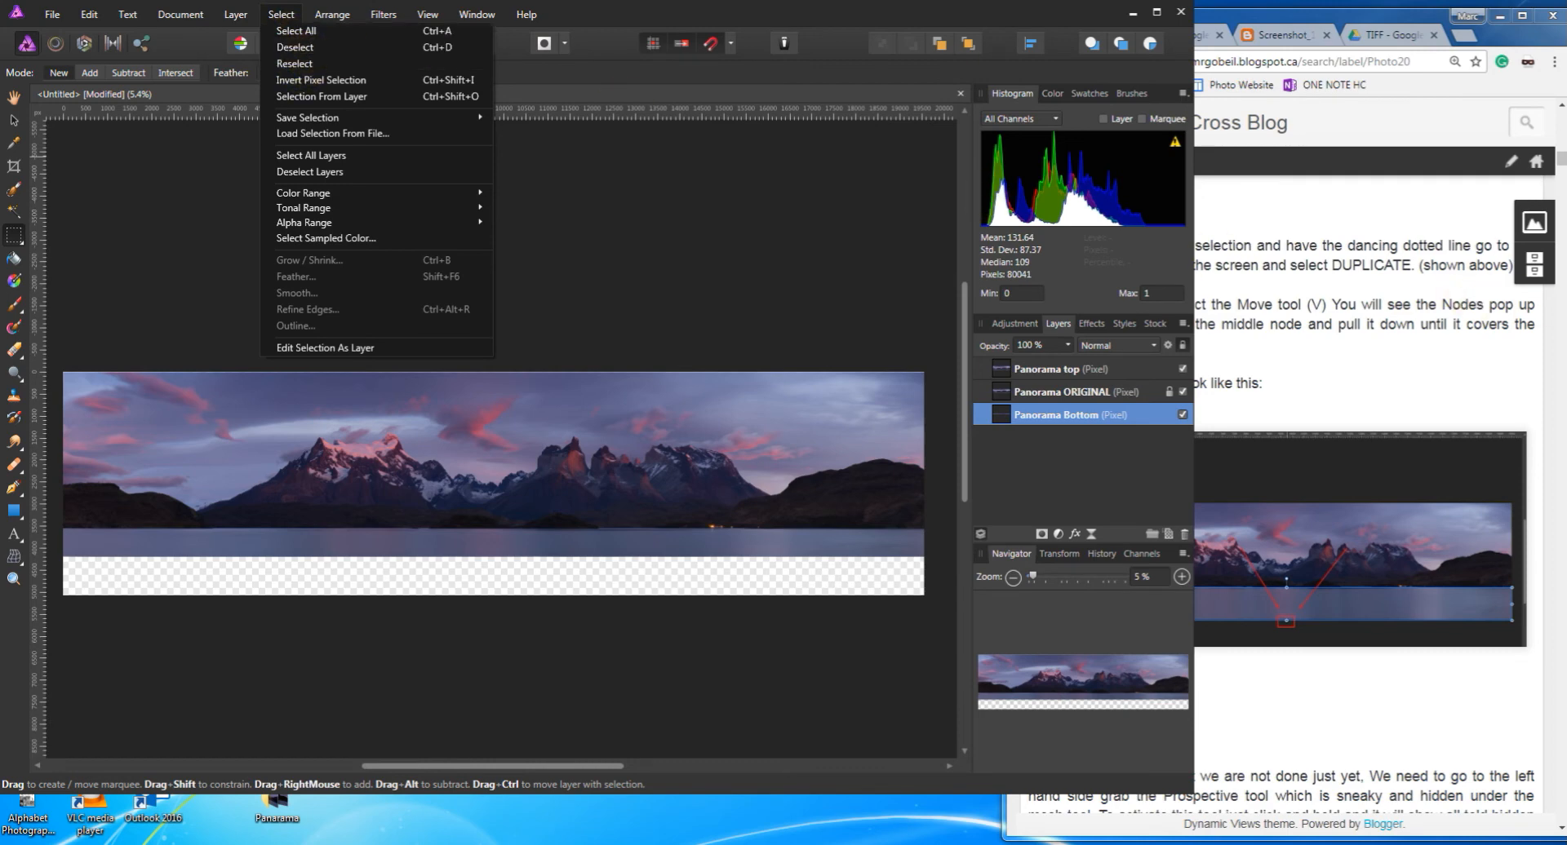
Following the blog's Move tool instructions, stretch the Panorama Bottom layer down to the canvas's lower edge in Affinity Photo and deselect it
{"action": "left_click", "coordinate": [1387, 557]}
{"action": "scroll", "coordinate": [1311, 691], "scroll_direction": "down", "scroll_amount": 3}
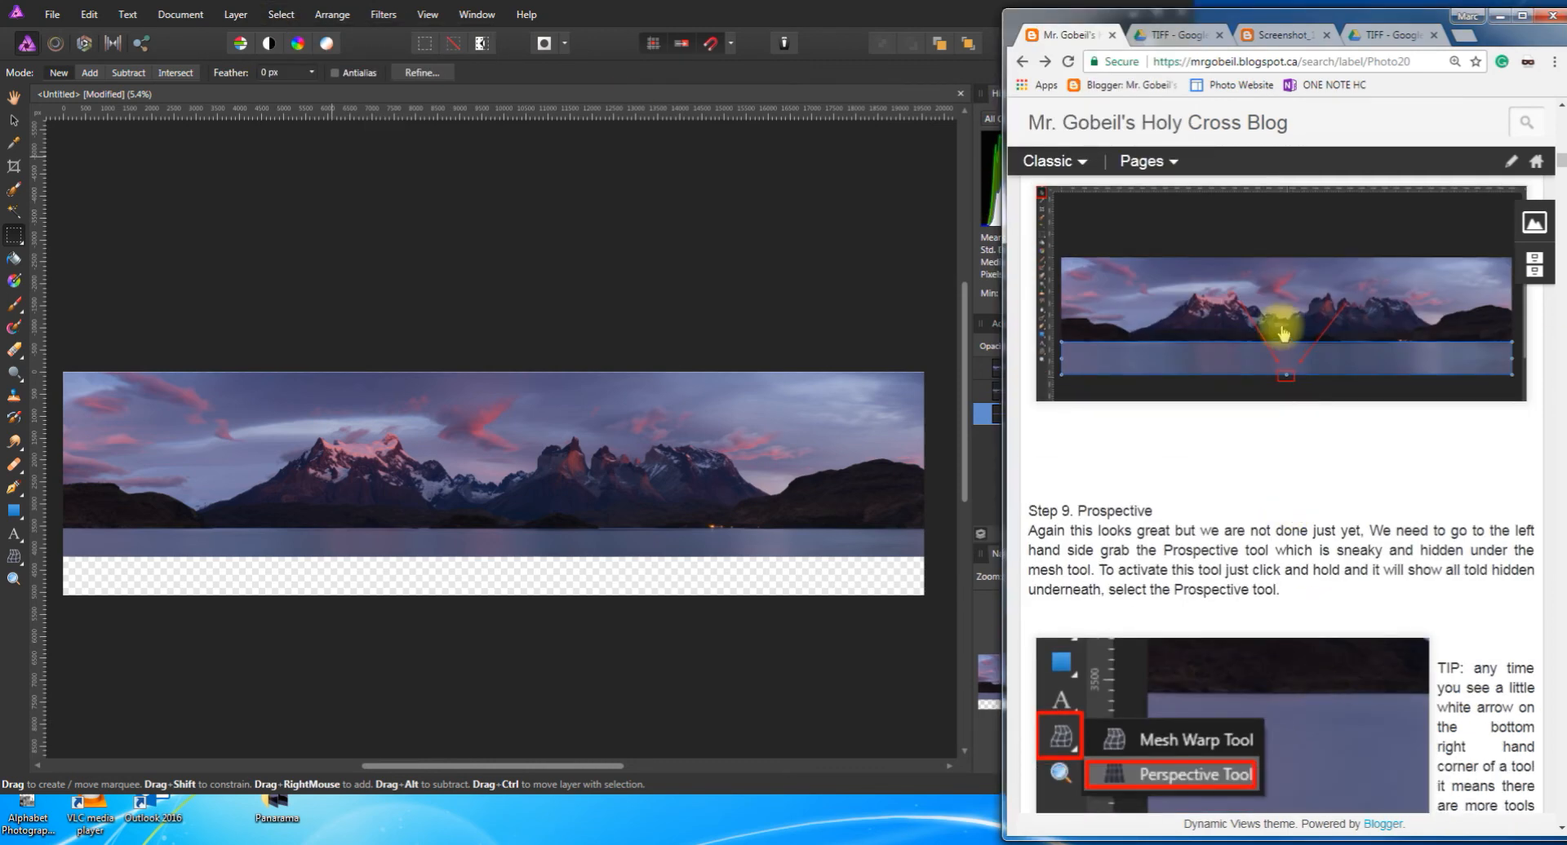
{"action": "scroll", "coordinate": [1197, 530], "scroll_direction": "up", "scroll_amount": 3}
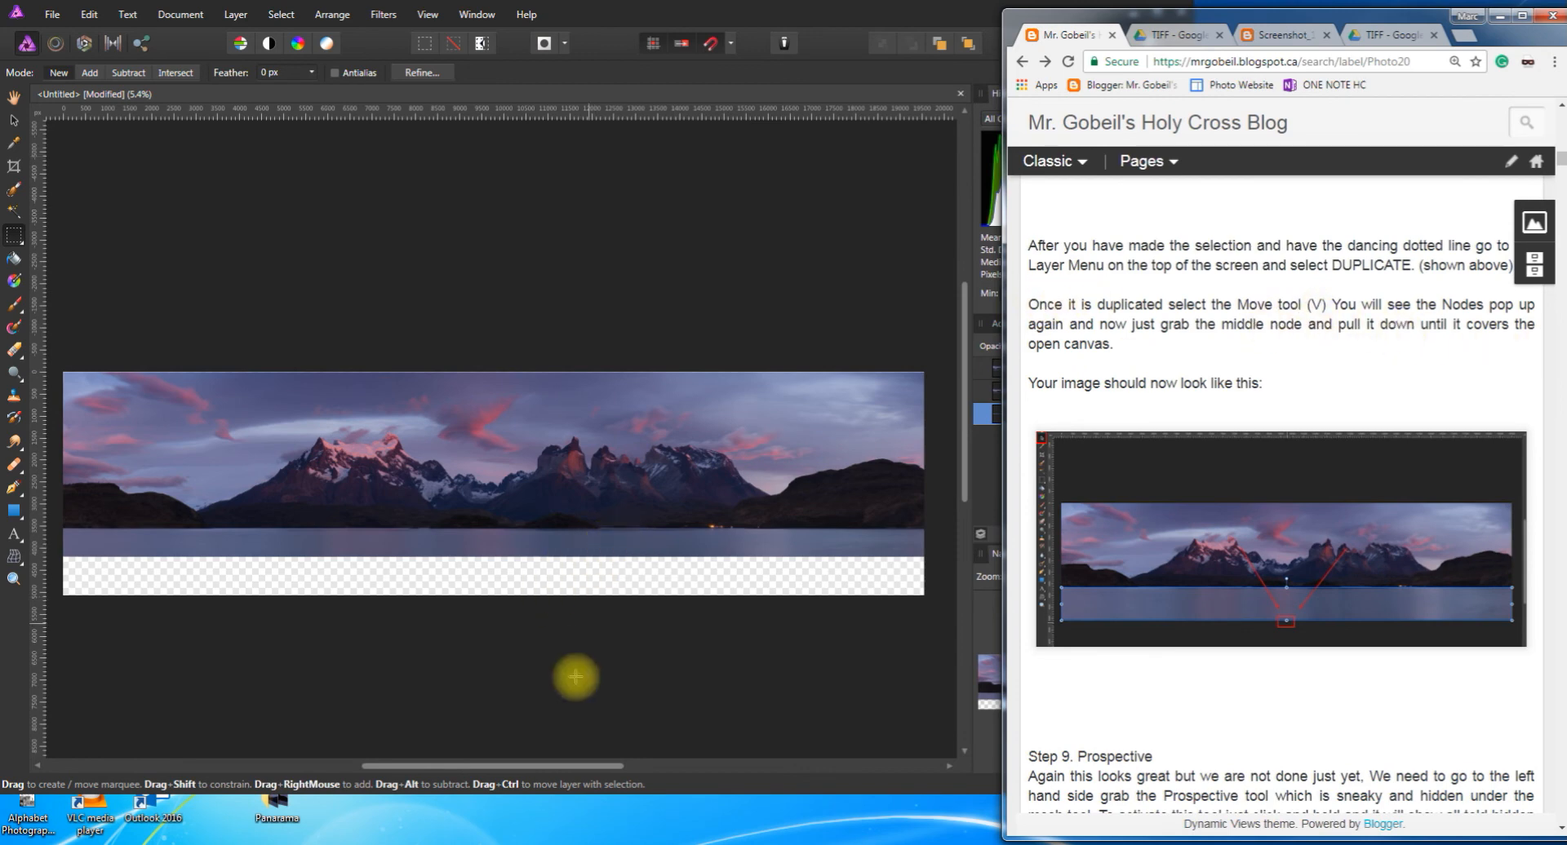
{"action": "left_click", "coordinate": [967, 451]}
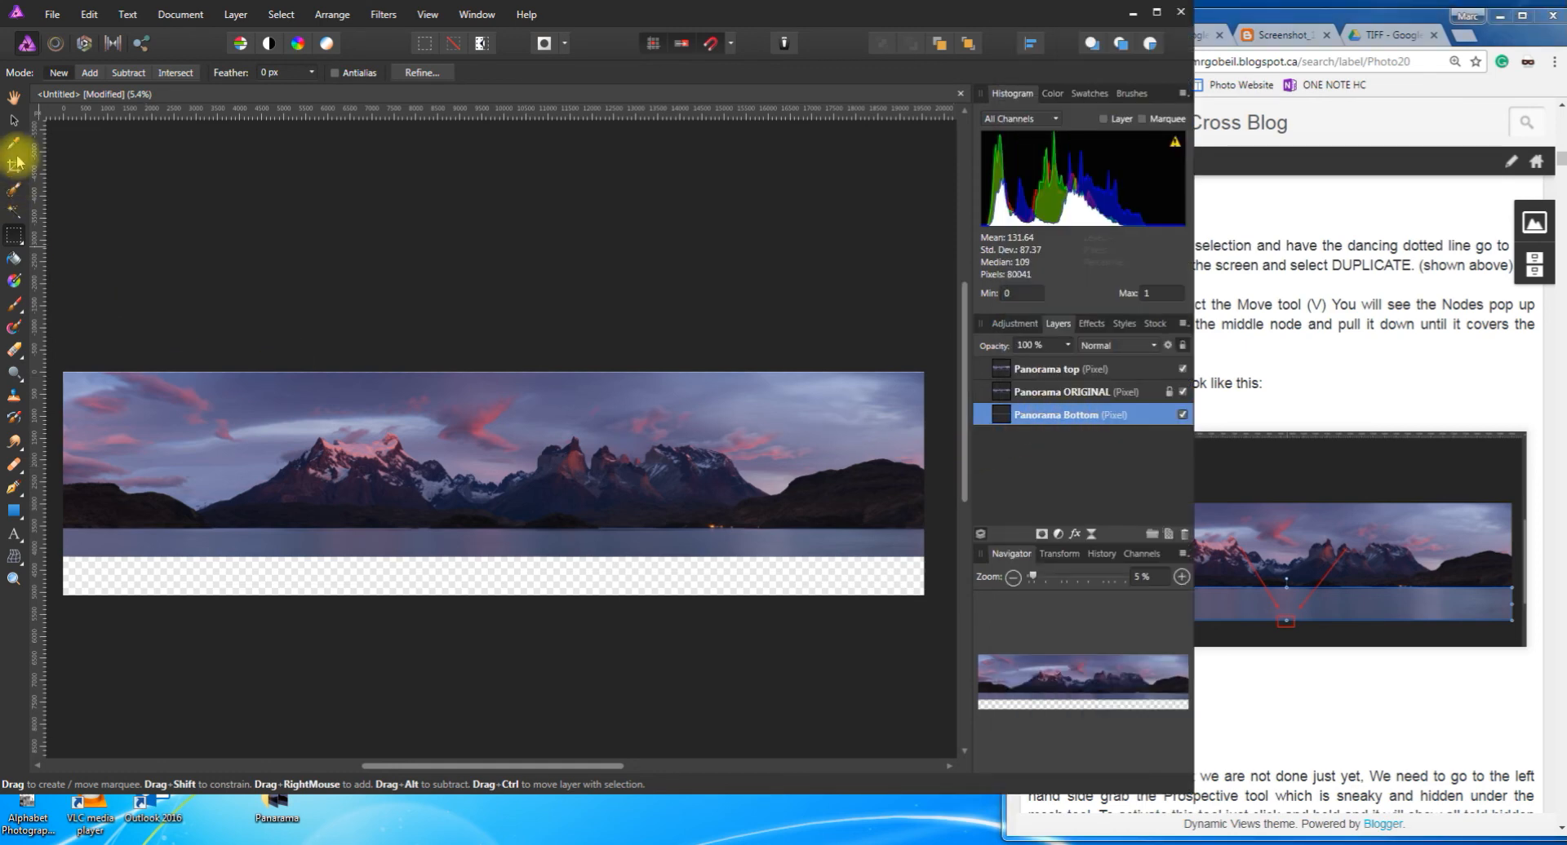
{"action": "left_click", "coordinate": [13, 120]}
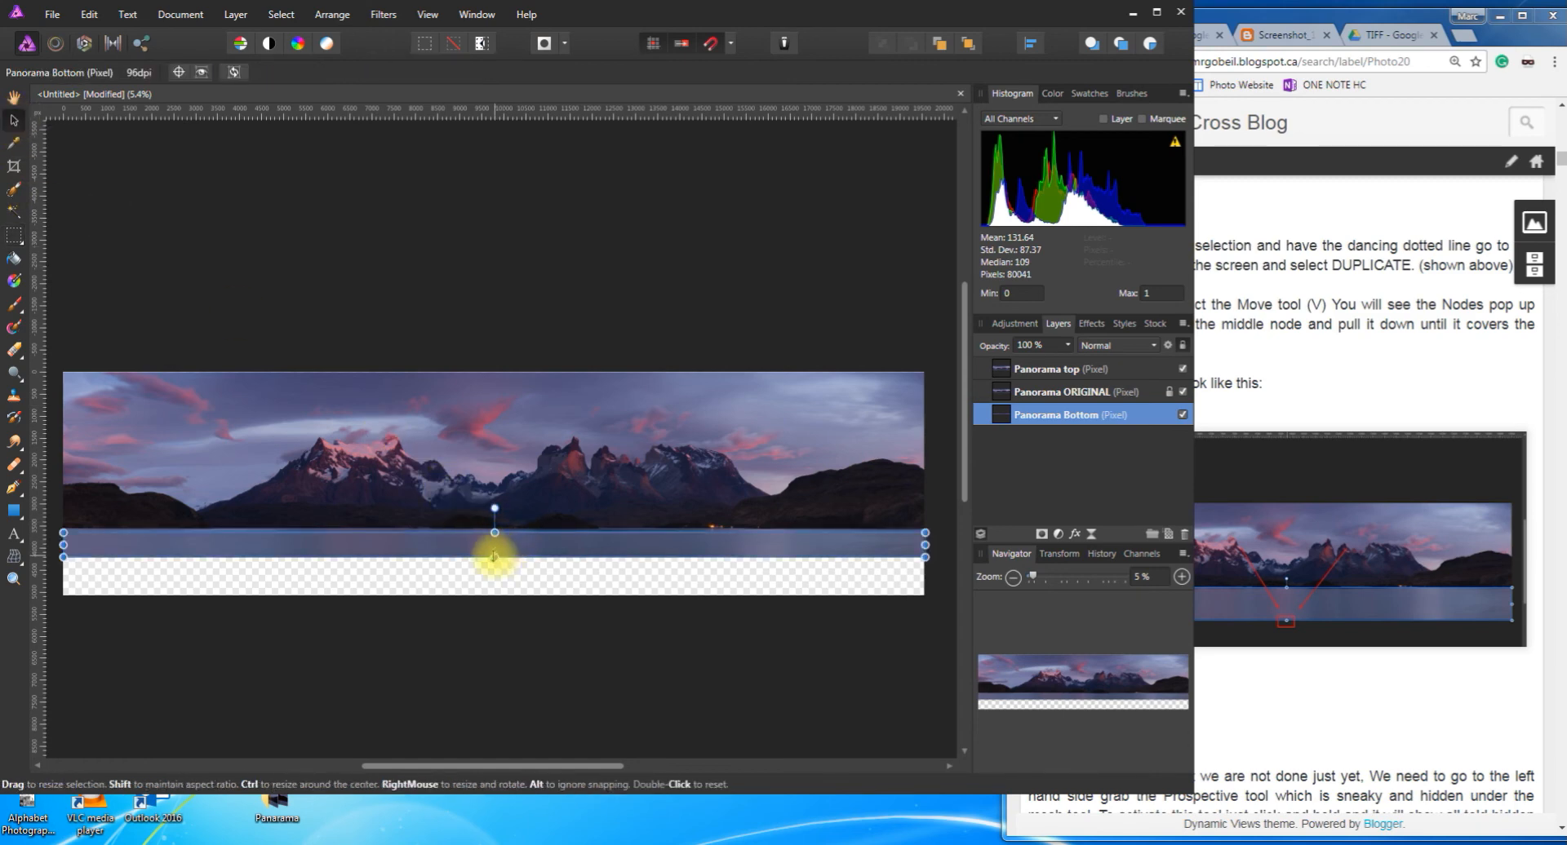
{"action": "left_click_drag", "start_coordinate": [493, 561], "coordinate": [494, 597]}
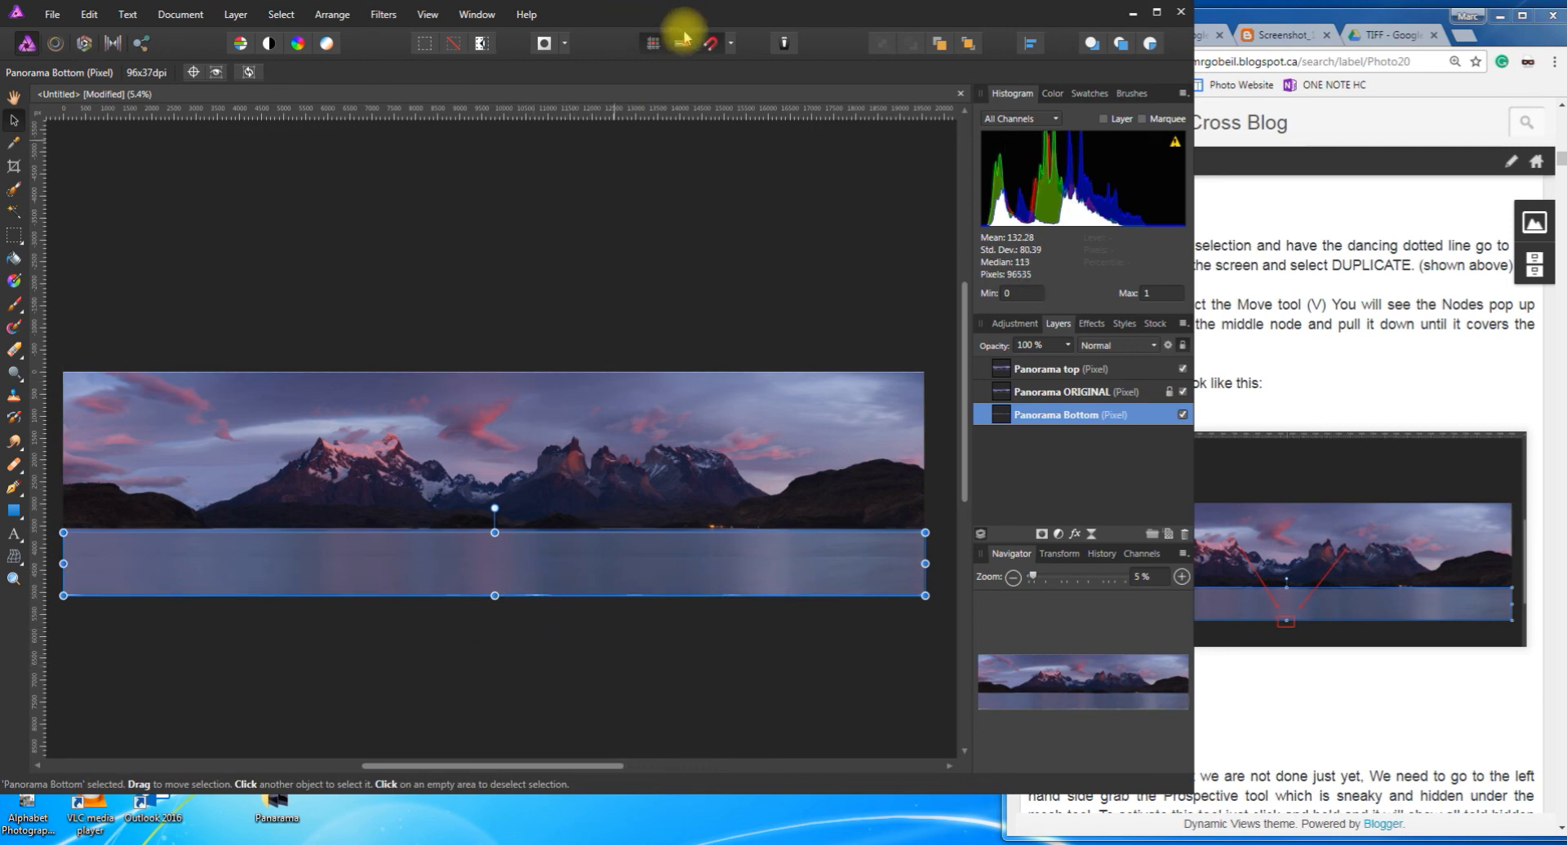
{"action": "left_click", "coordinate": [617, 731]}
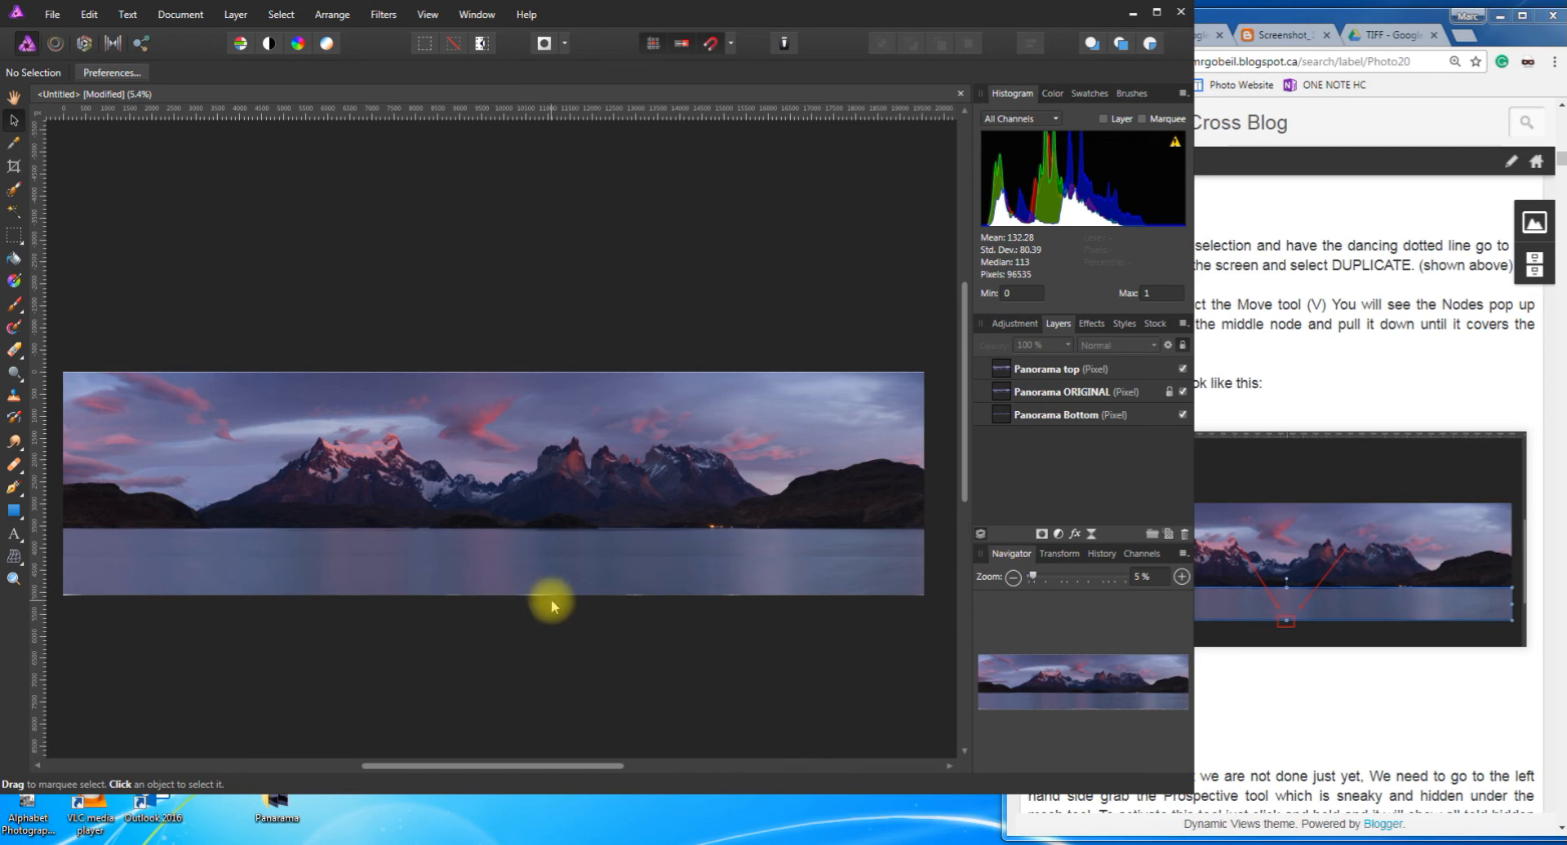
Inspect the lower canvas edge for gaps and stretch the Panorama Bottom layer slightly past it to cover the white sliver
{"action": "scroll", "coordinate": [540, 592], "scroll_direction": "up", "scroll_amount": 5}
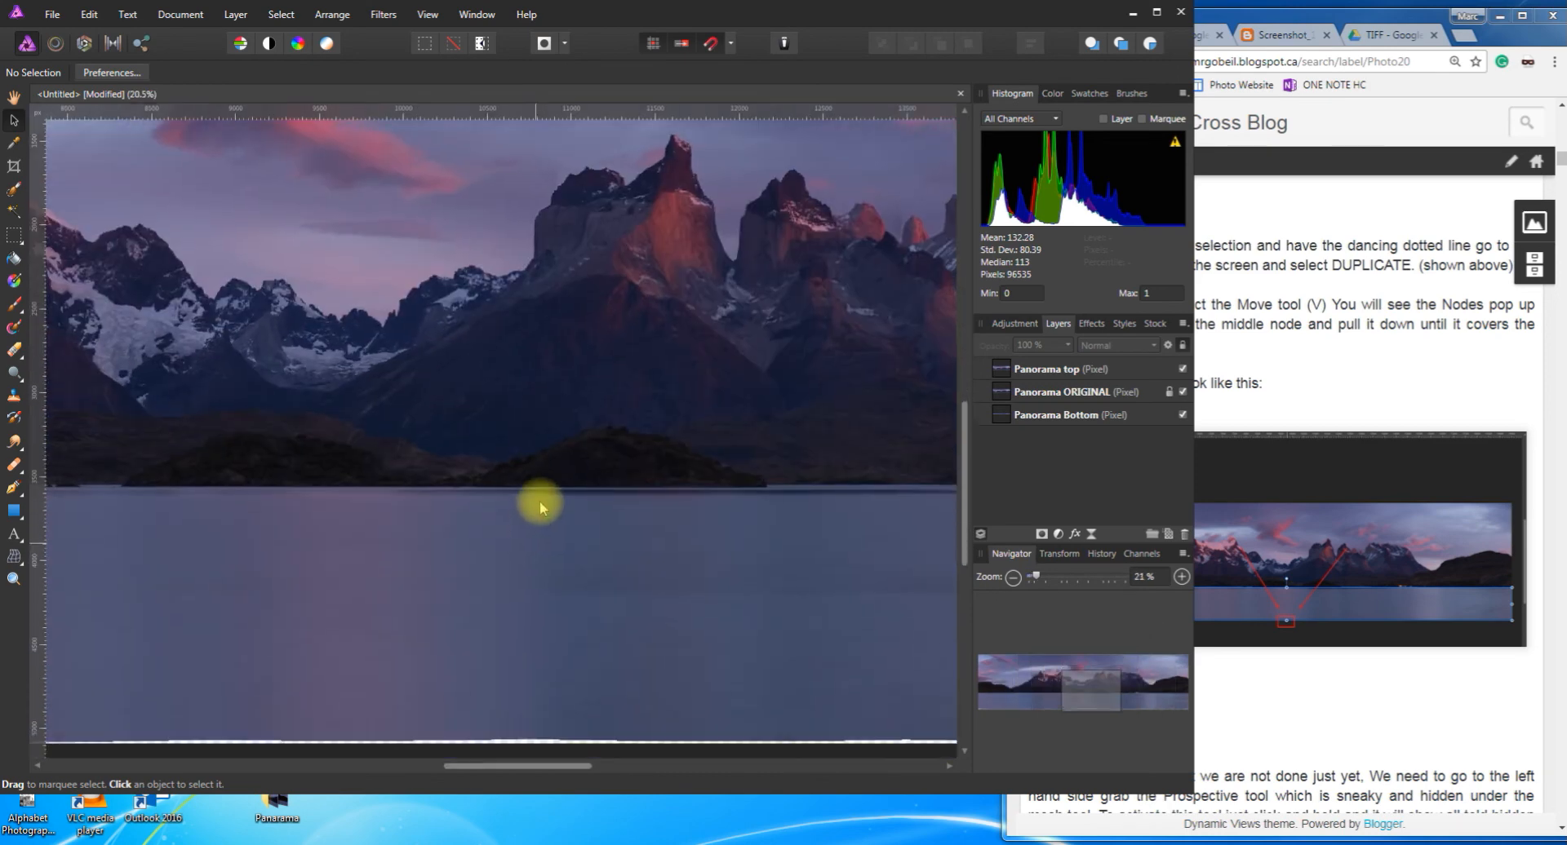
{"action": "scroll", "coordinate": [531, 632], "scroll_direction": "down", "scroll_amount": 3}
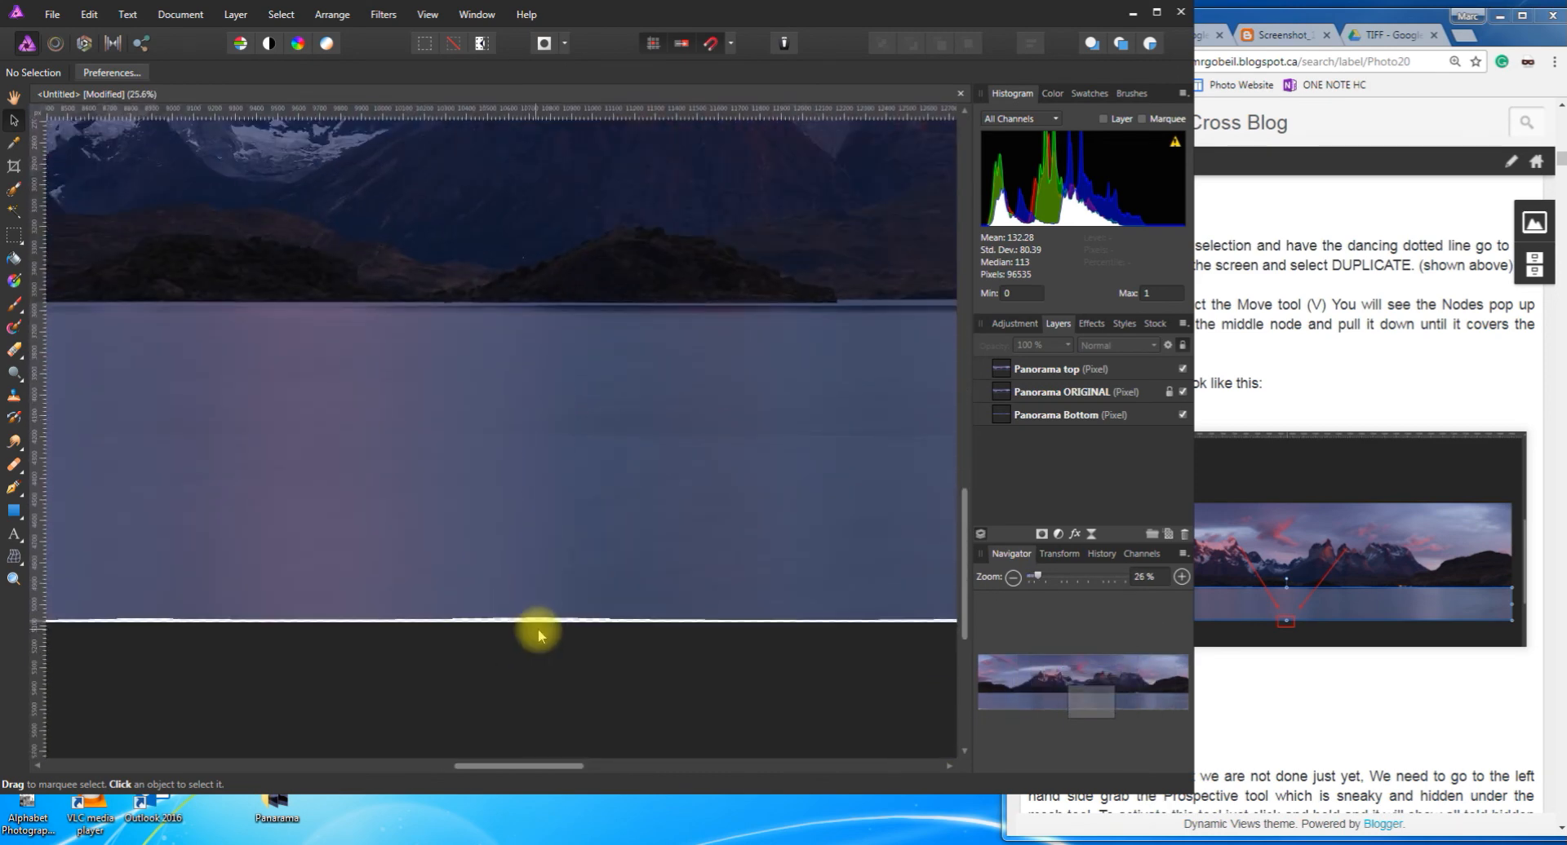
{"action": "scroll", "coordinate": [586, 523], "scroll_direction": "down", "scroll_amount": 4}
{"action": "left_click", "coordinate": [640, 499]}
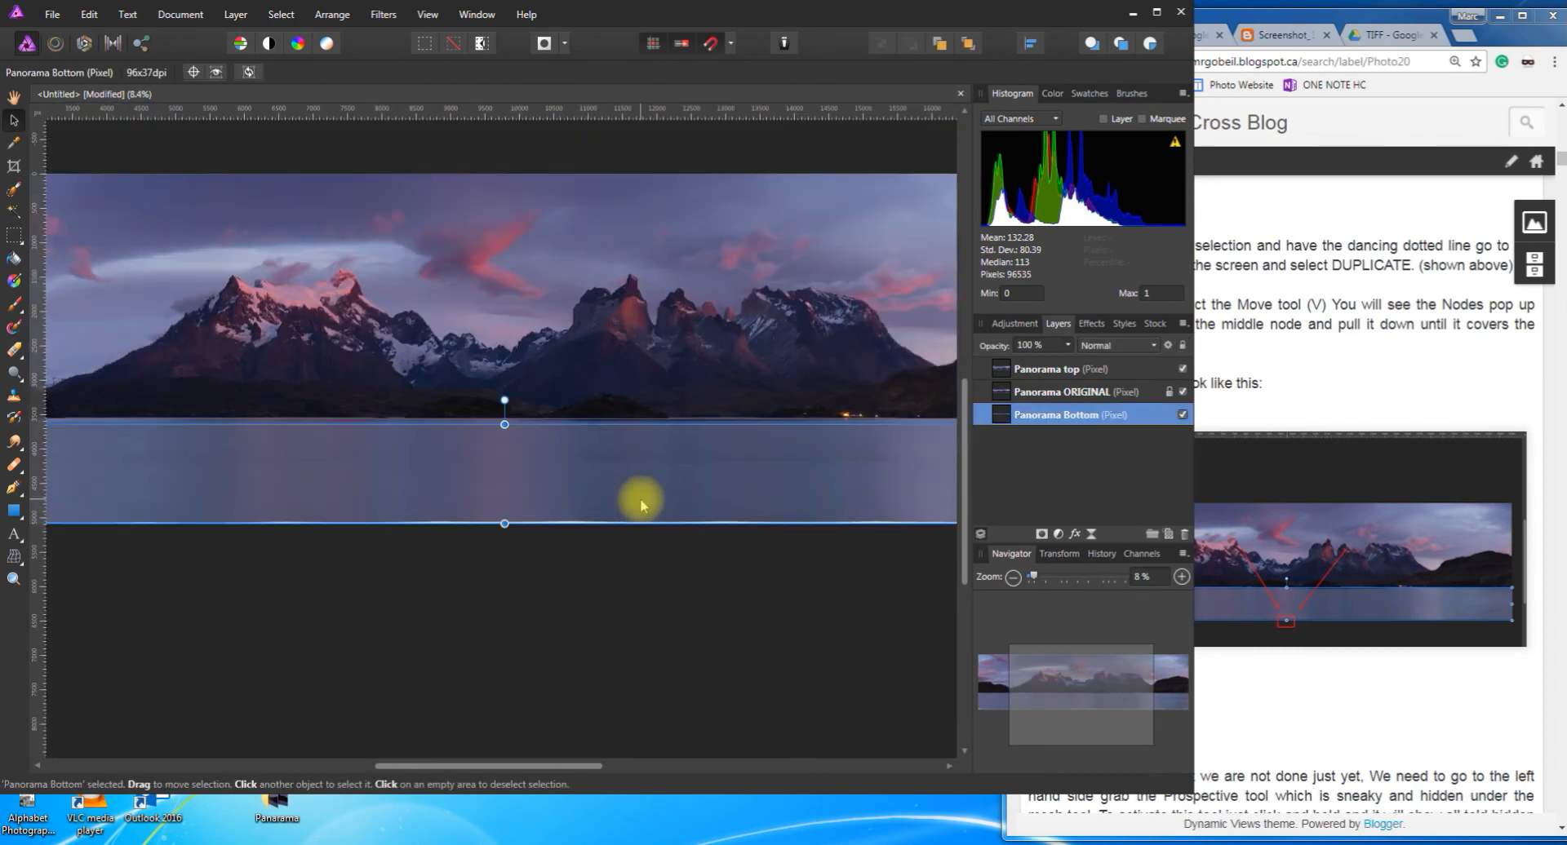
{"action": "left_click_drag", "start_coordinate": [504, 523], "coordinate": [505, 536]}
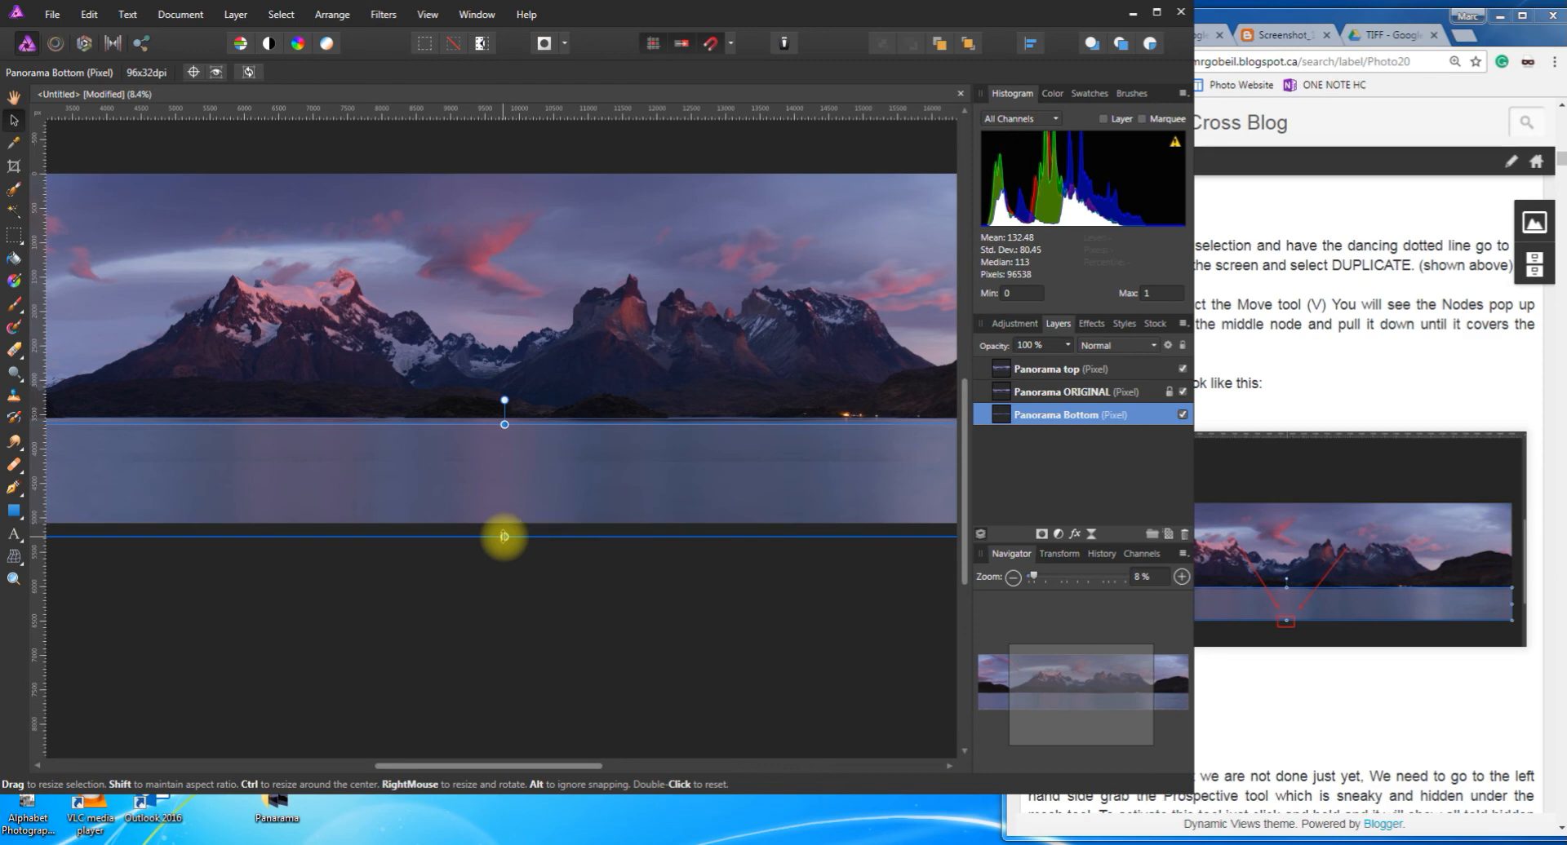
{"action": "left_click", "coordinate": [525, 507]}
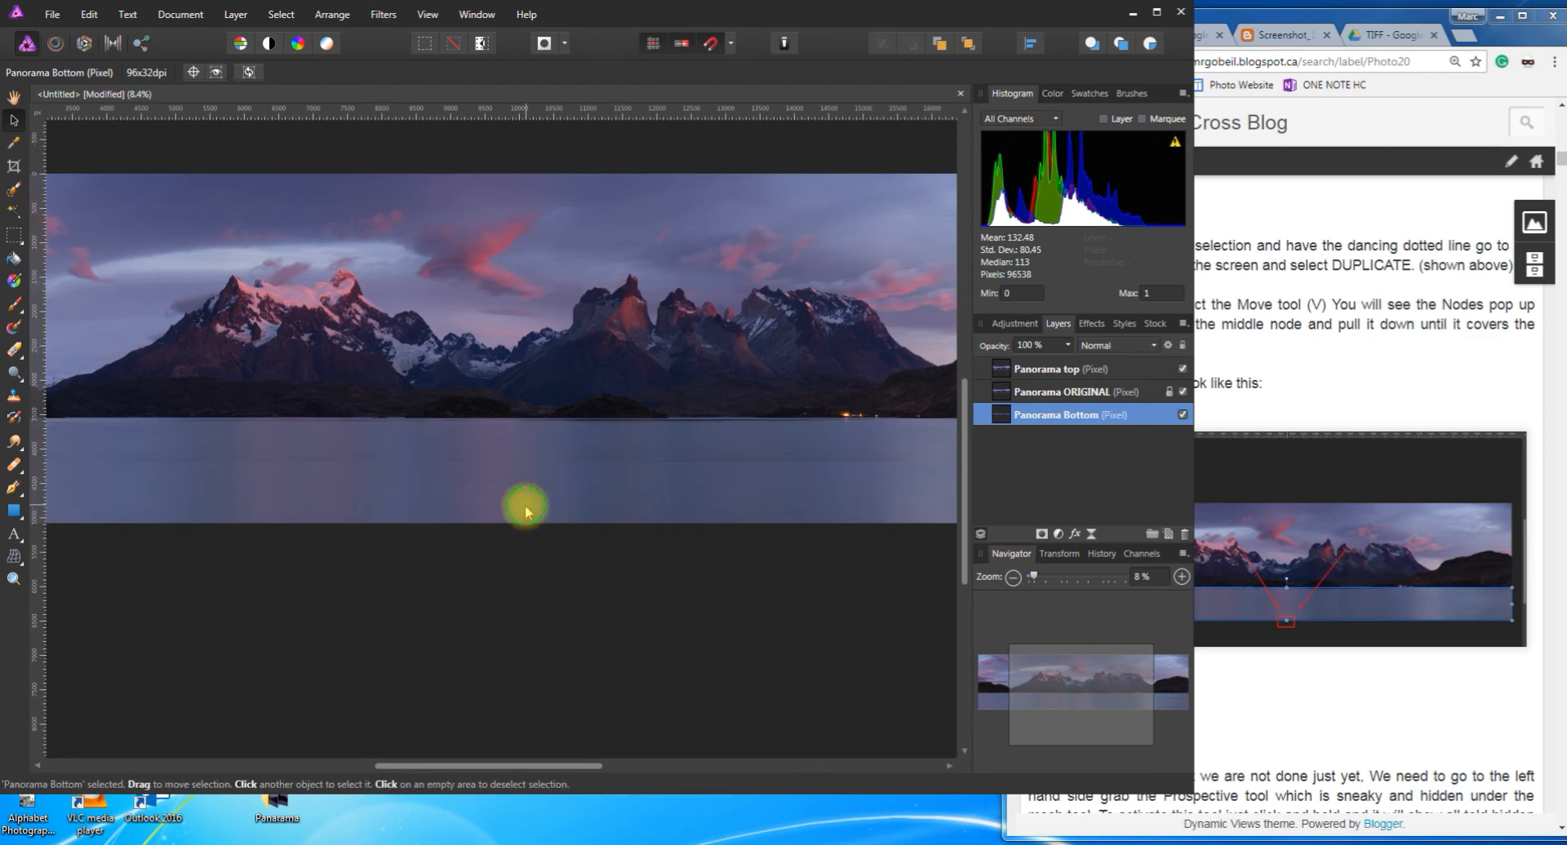
Select the Panorama Bottom layer in Affinity Photo and, following the blog's Step 9, activate the Perspective tool with the grid display off
{"action": "scroll", "coordinate": [526, 506], "scroll_direction": "up", "scroll_amount": 2}
{"action": "scroll", "coordinate": [526, 506], "scroll_direction": "down", "scroll_amount": 5}
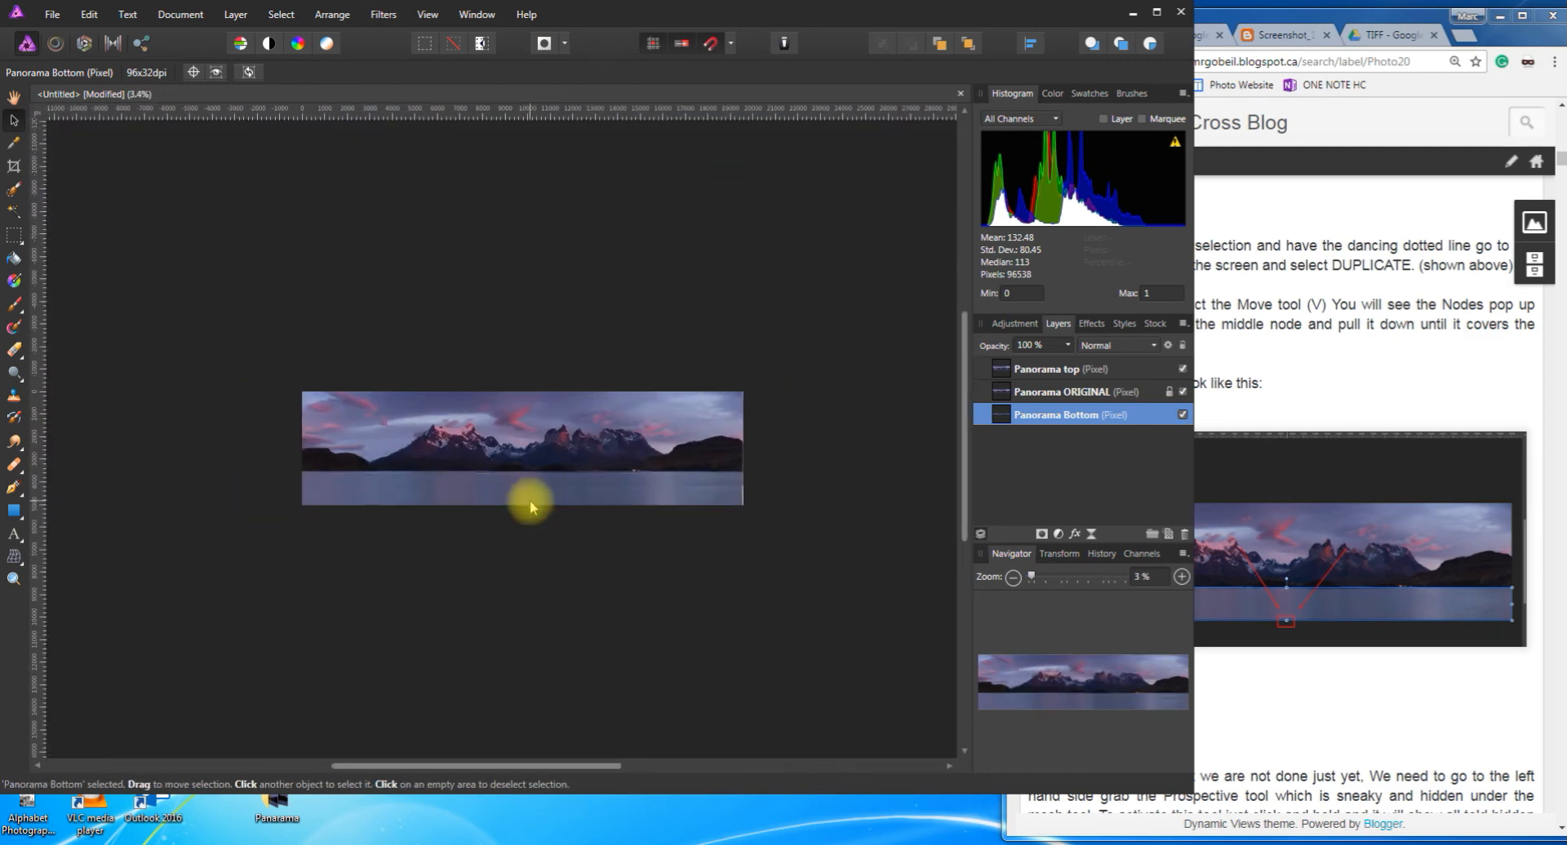
{"action": "scroll", "coordinate": [531, 501], "scroll_direction": "up", "scroll_amount": 2}
{"action": "left_click", "coordinate": [527, 495]}
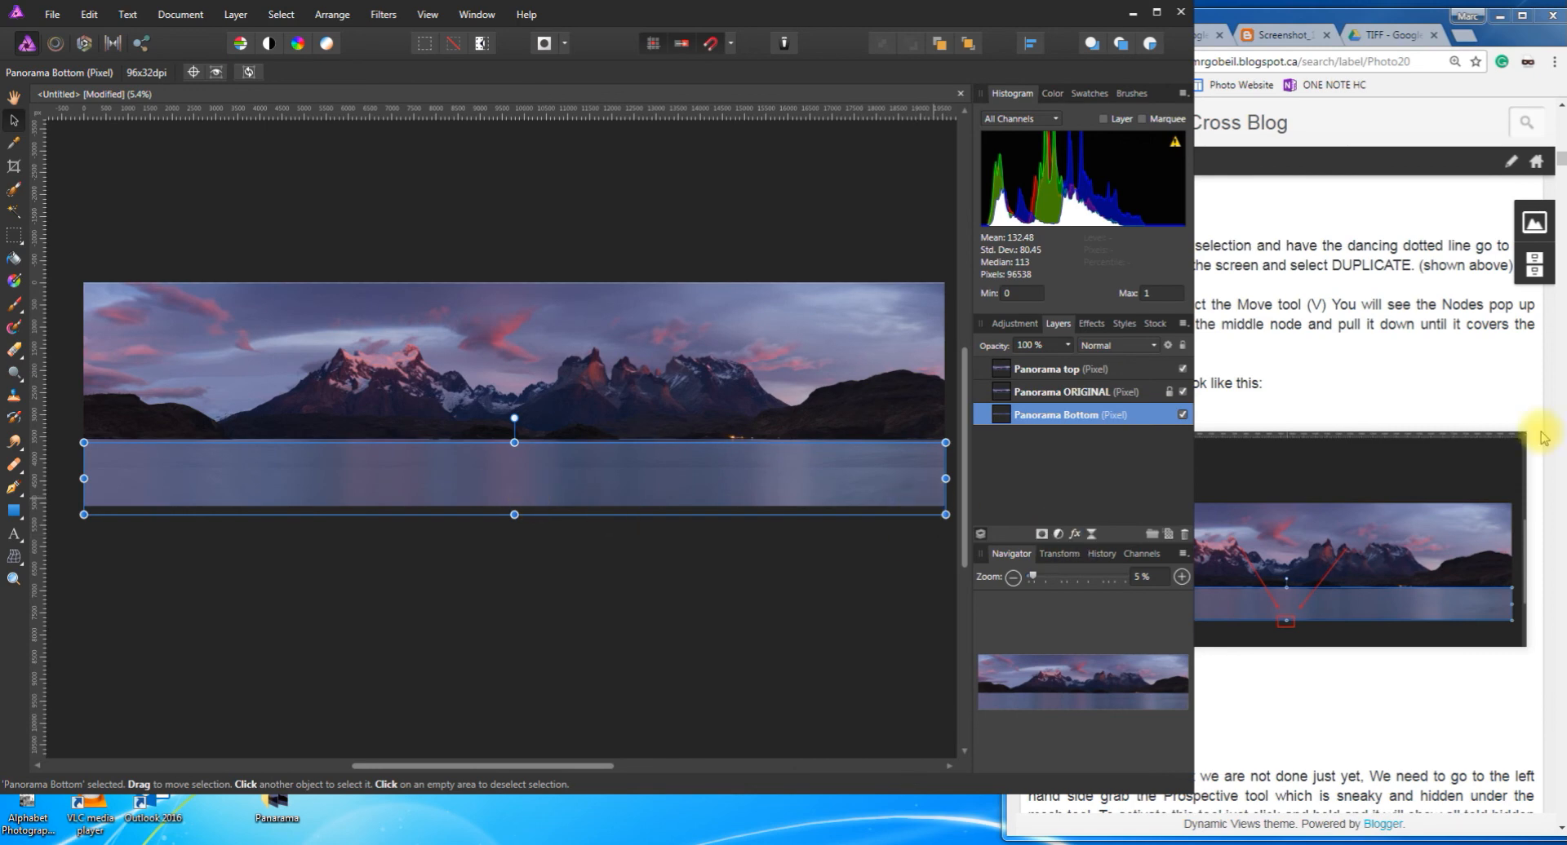
{"action": "left_click", "coordinate": [1387, 390]}
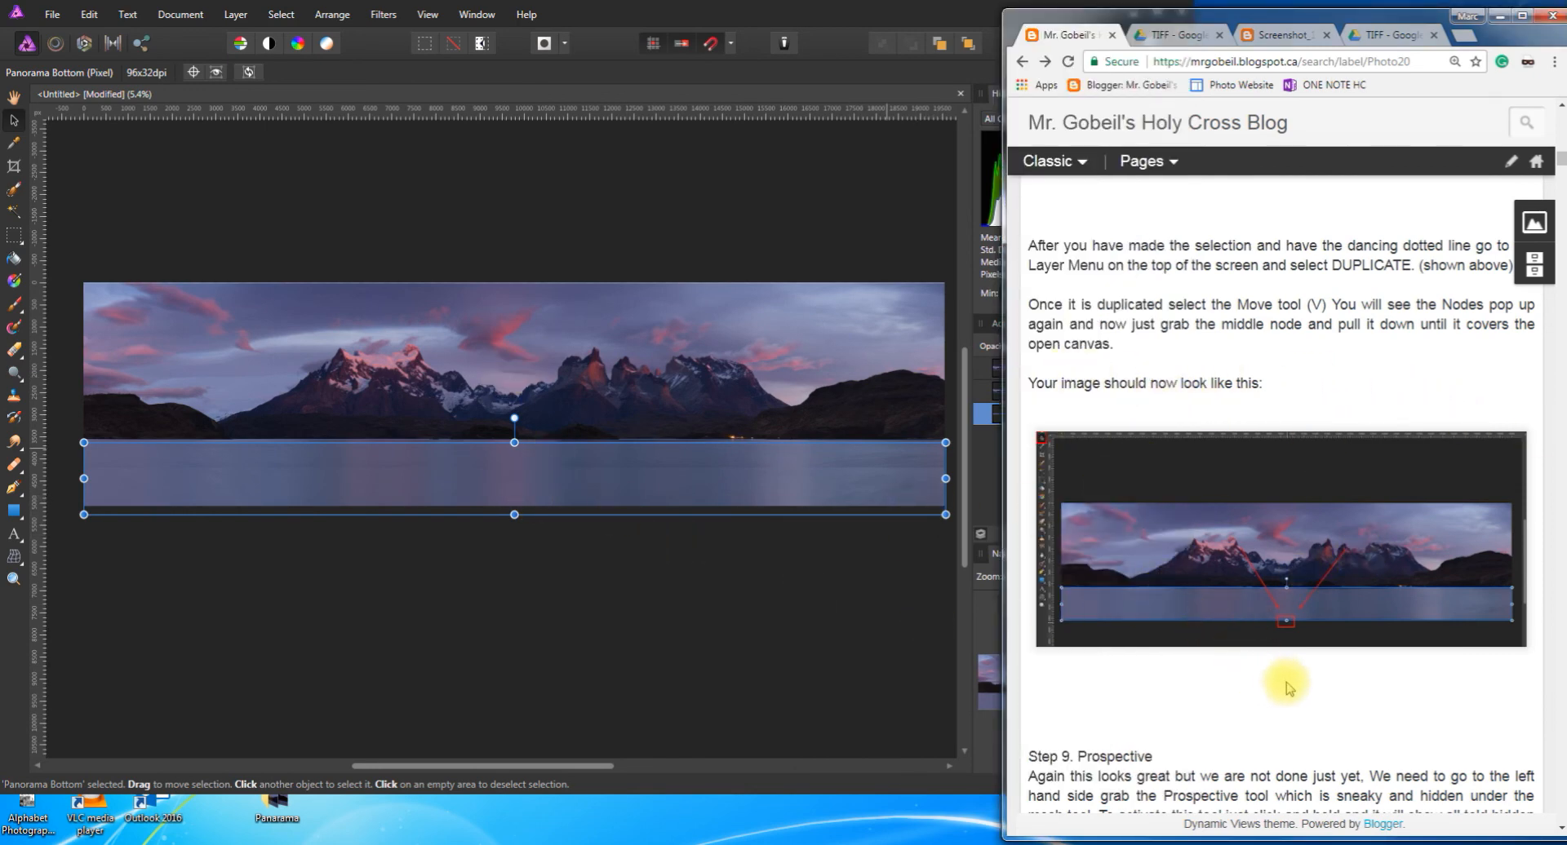
{"action": "scroll", "coordinate": [1285, 688], "scroll_direction": "down", "scroll_amount": 4}
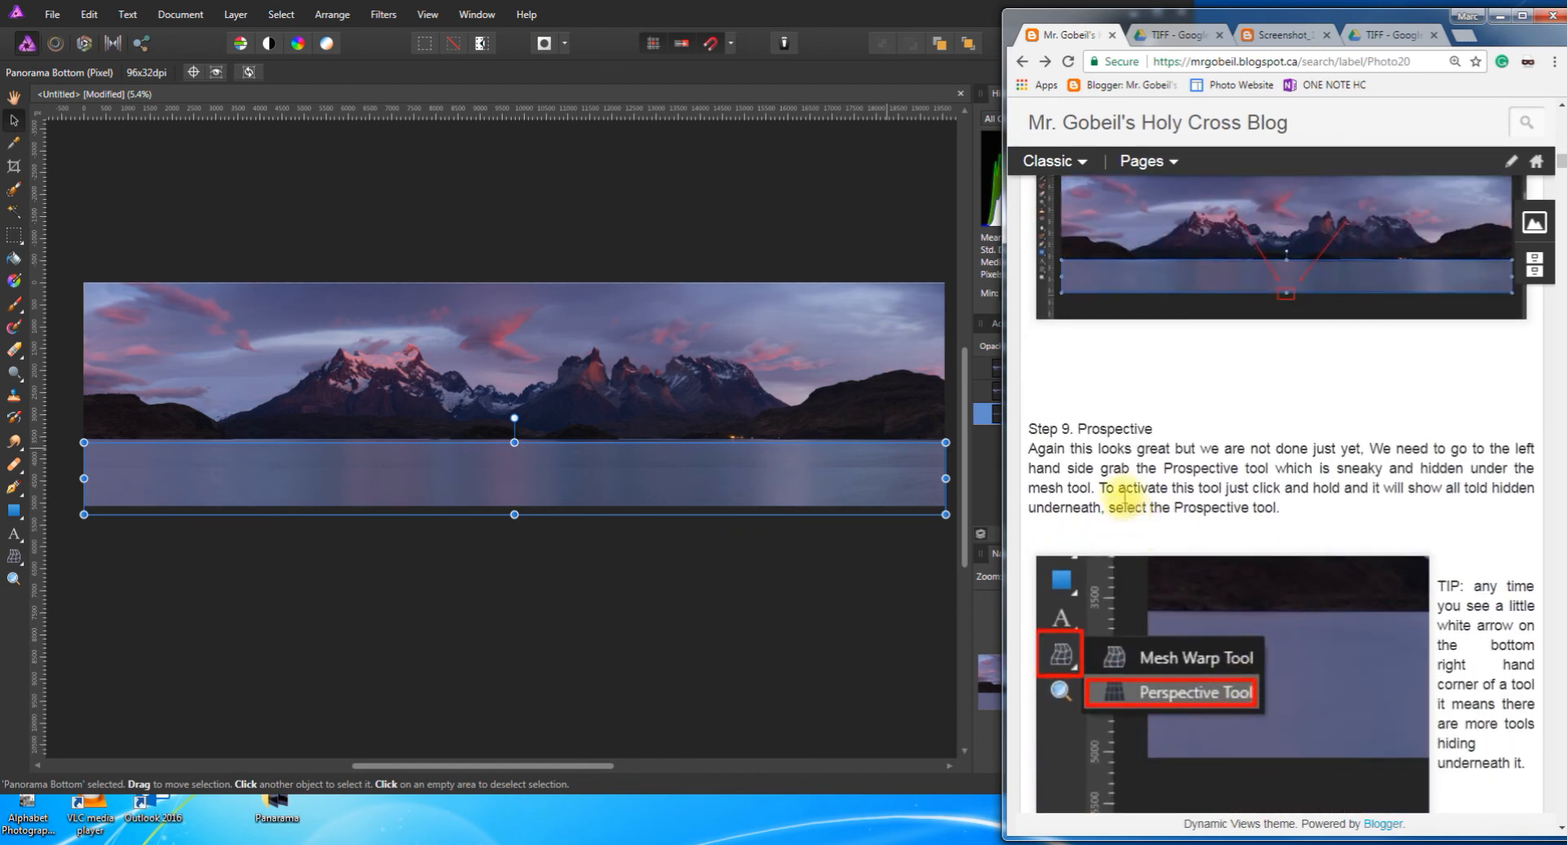
{"action": "left_click_drag", "start_coordinate": [1029, 433], "coordinate": [1279, 508]}
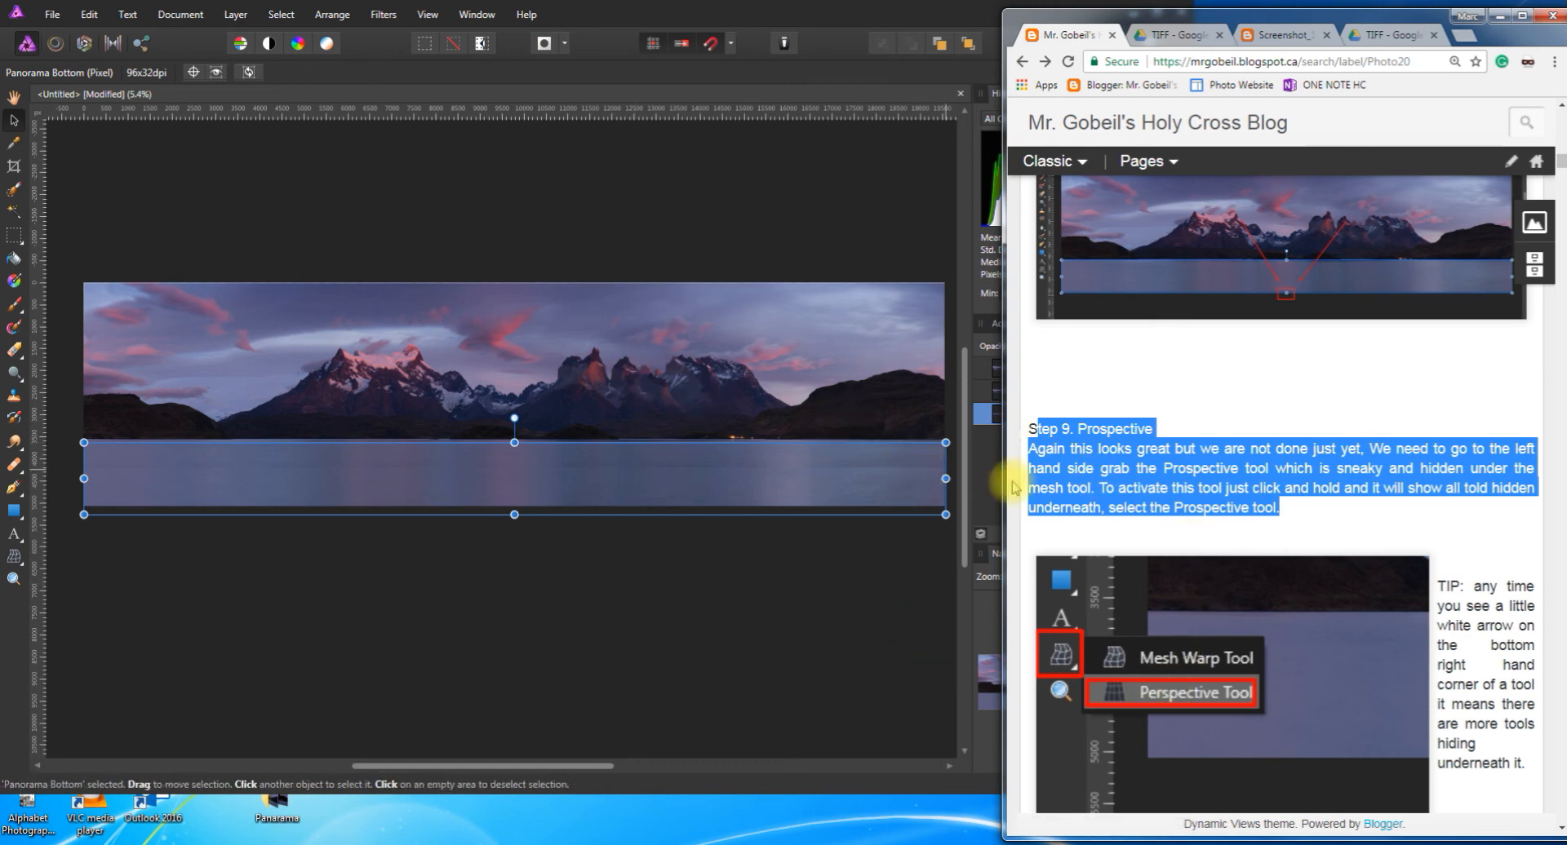
{"action": "left_click", "coordinate": [1315, 517]}
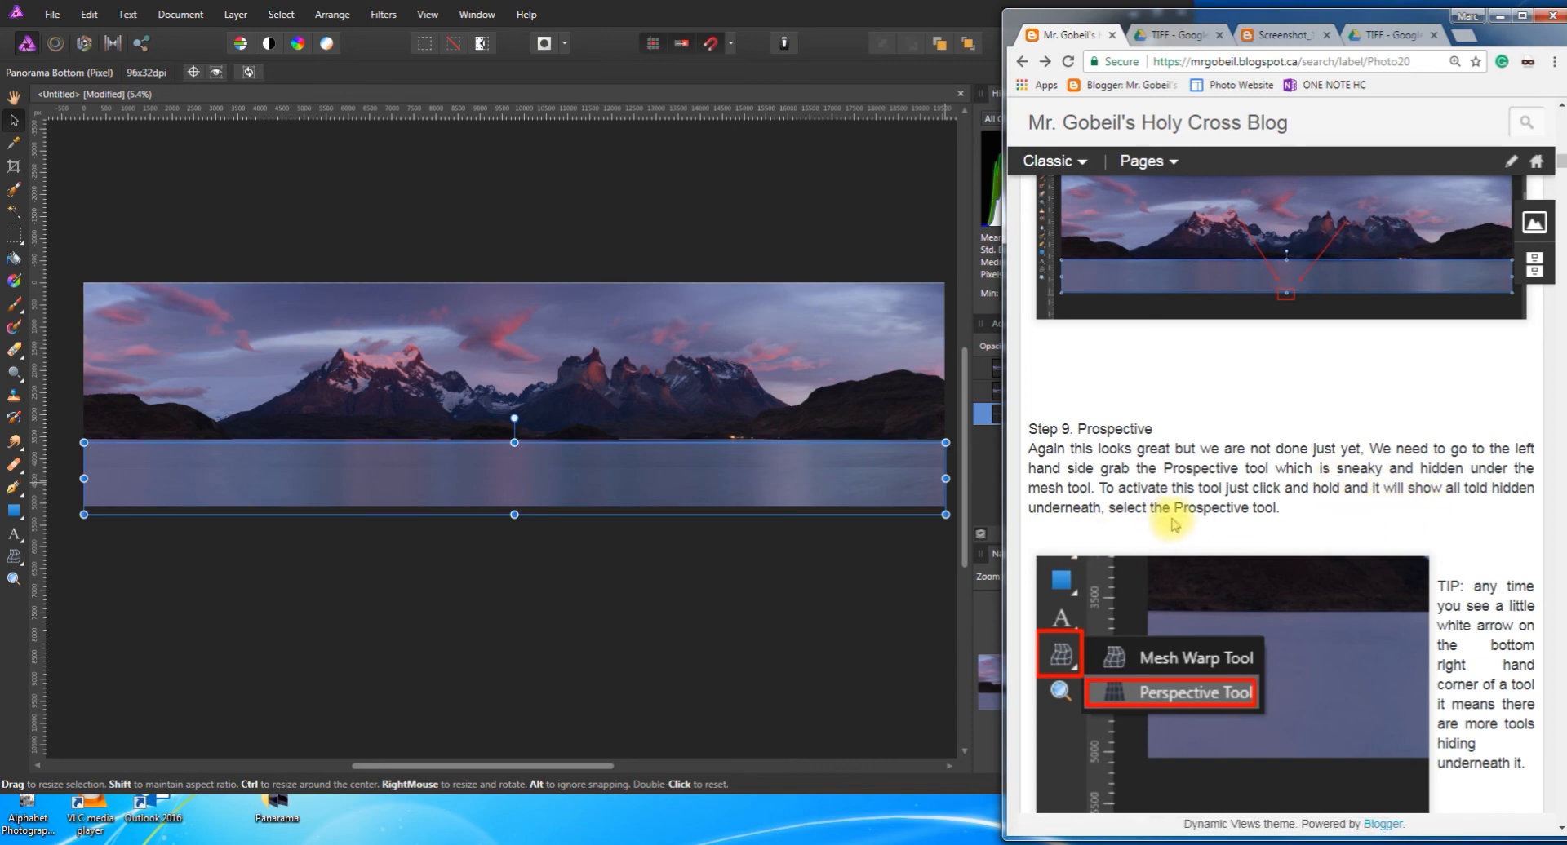
{"action": "left_click", "coordinate": [16, 562]}
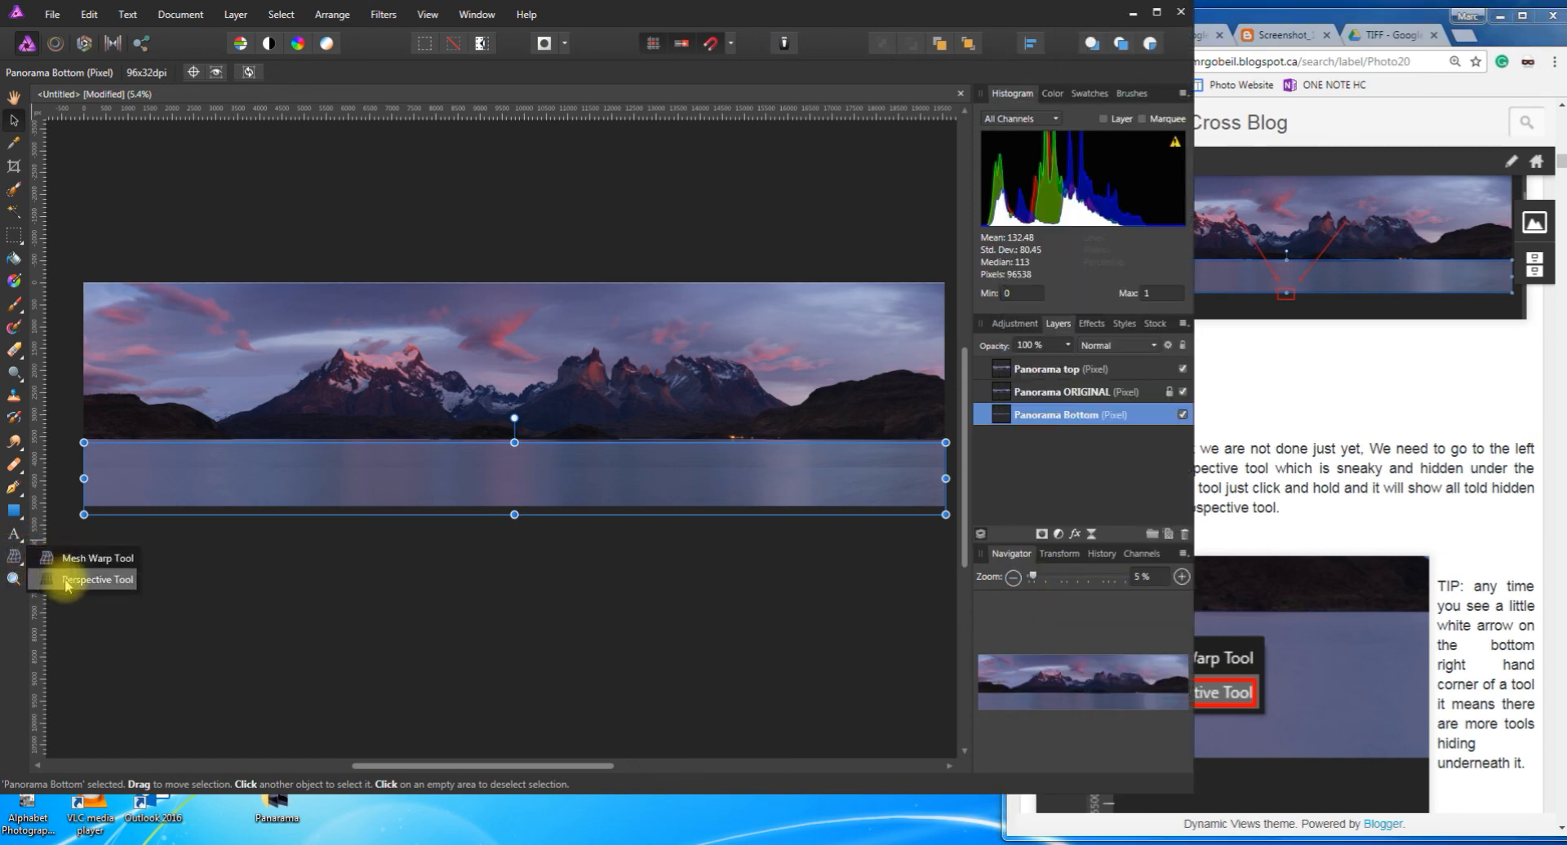
{"action": "left_click", "coordinate": [66, 581]}
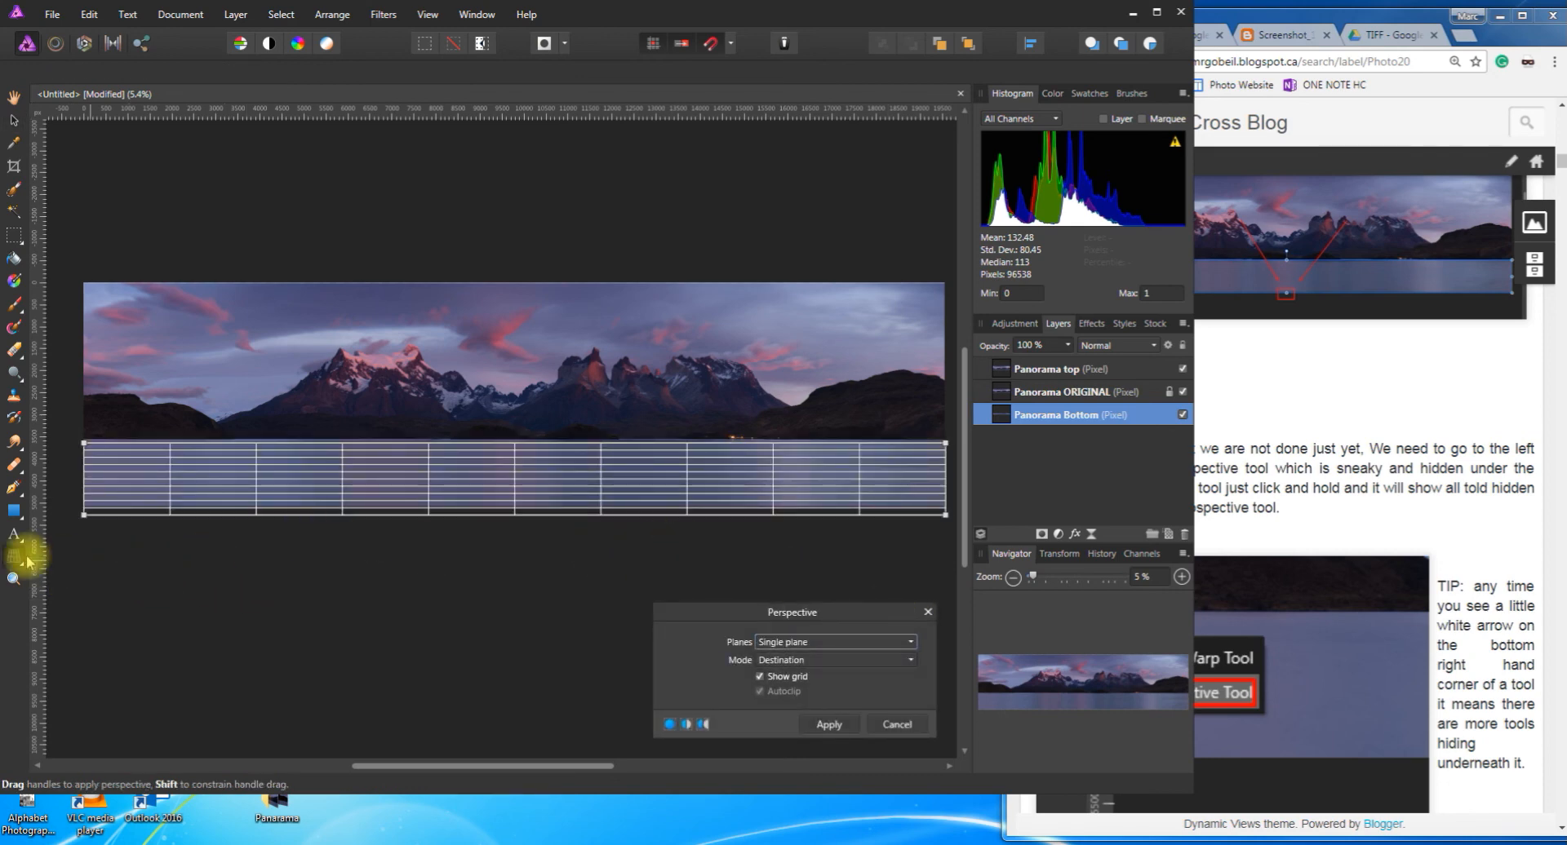
{"action": "left_click", "coordinate": [760, 678]}
Following the blog's Step 10, pull the water layer's two lower corners slightly outward in Affinity Photo and apply the perspective
{"action": "left_click", "coordinate": [1371, 489]}
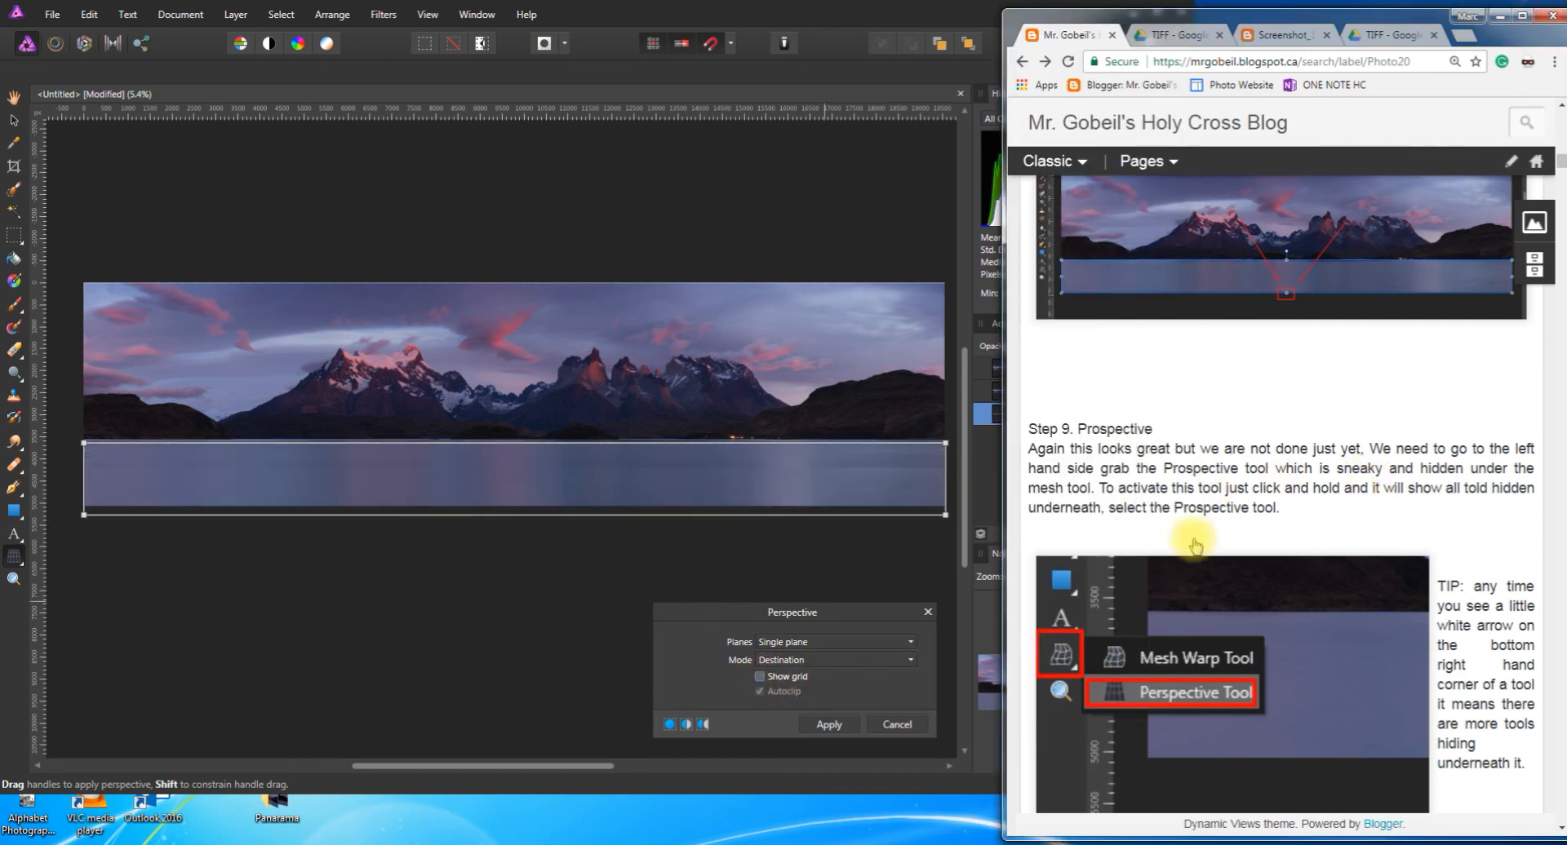
{"action": "scroll", "coordinate": [1508, 653], "scroll_direction": "down", "scroll_amount": 1}
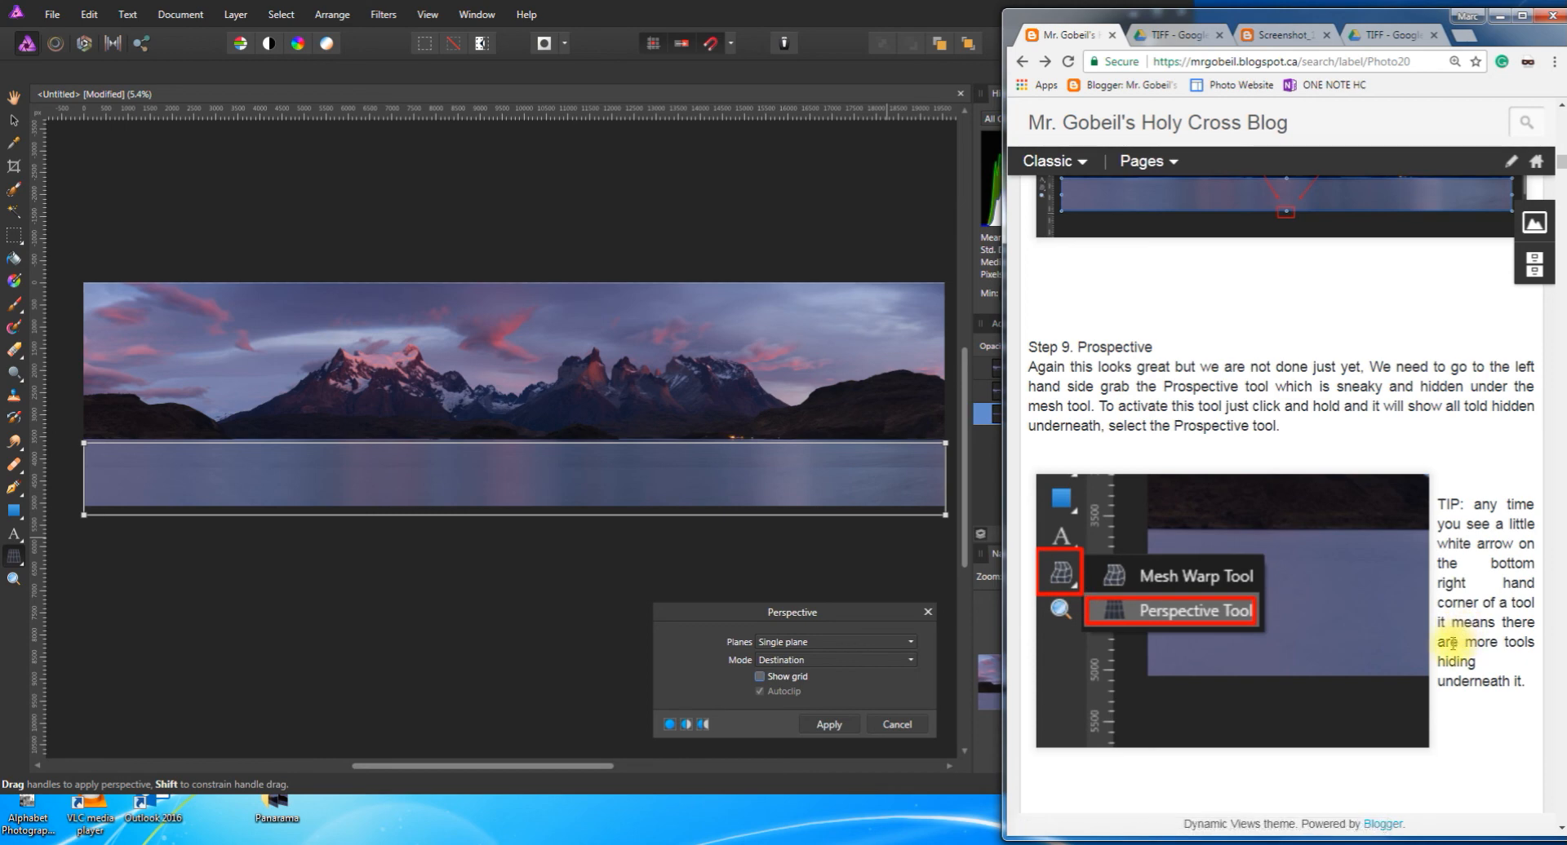
{"action": "scroll", "coordinate": [1435, 660], "scroll_direction": "down", "scroll_amount": 1}
{"action": "scroll", "coordinate": [1428, 644], "scroll_direction": "down", "scroll_amount": 4}
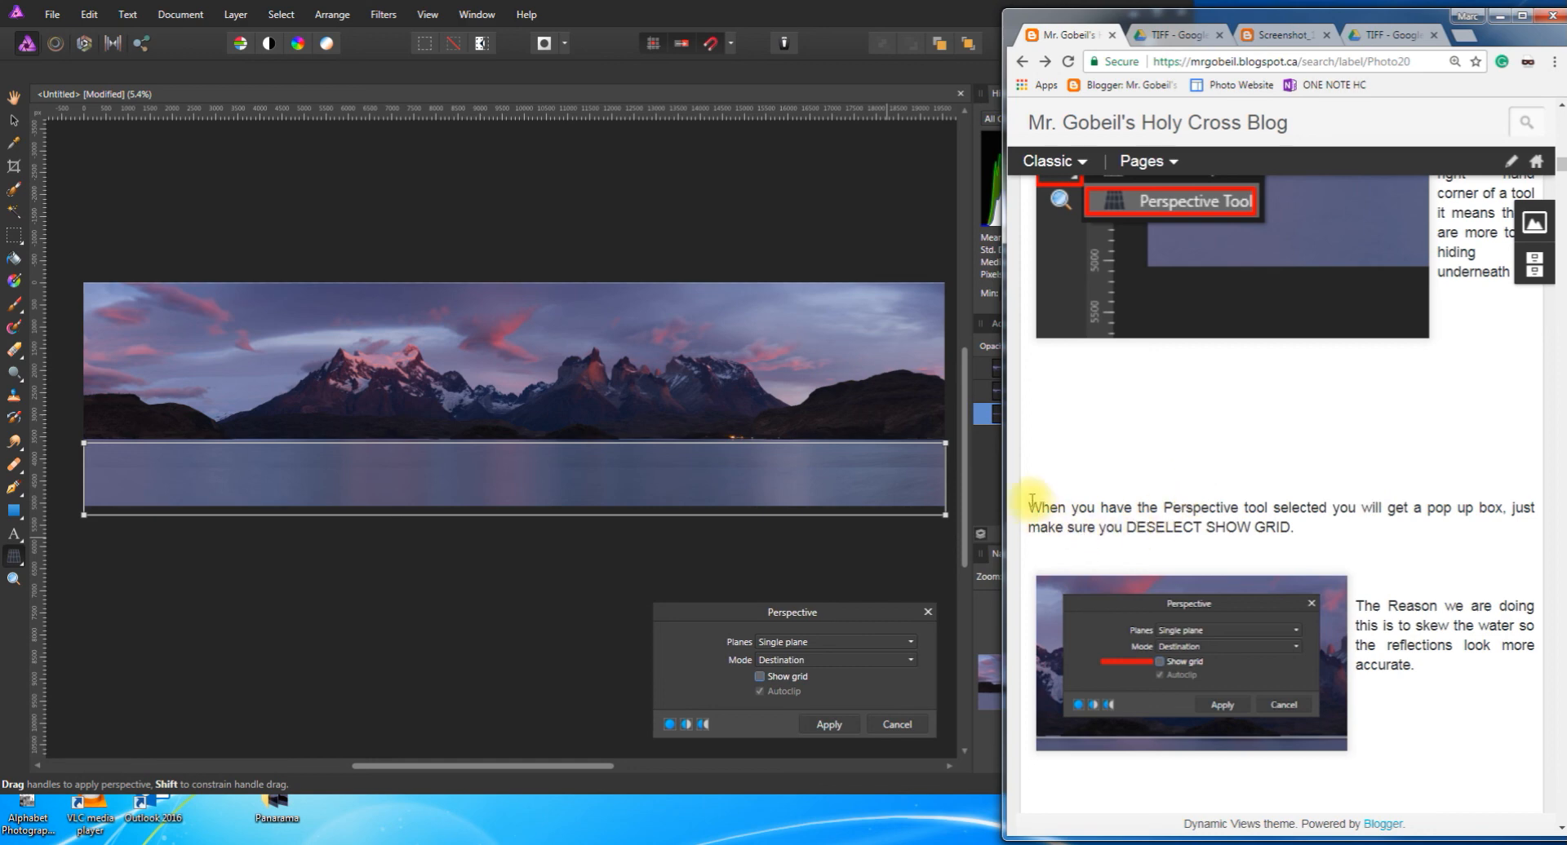
{"action": "scroll", "coordinate": [1224, 539], "scroll_direction": "down", "scroll_amount": 1}
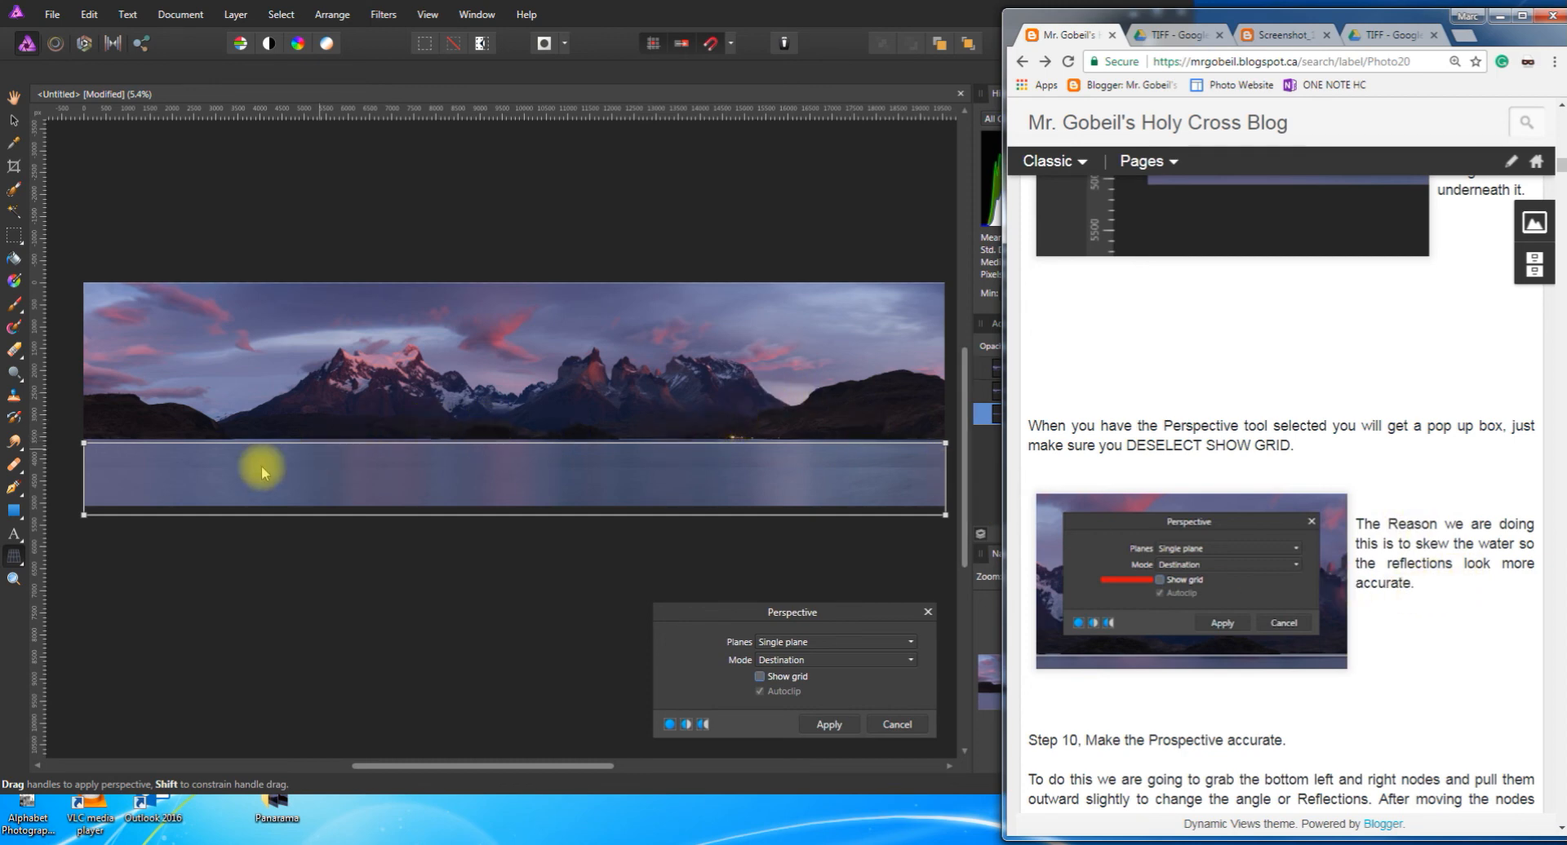
{"action": "scroll", "coordinate": [1257, 685], "scroll_direction": "down", "scroll_amount": 2}
{"action": "scroll", "coordinate": [1263, 673], "scroll_direction": "down", "scroll_amount": 3}
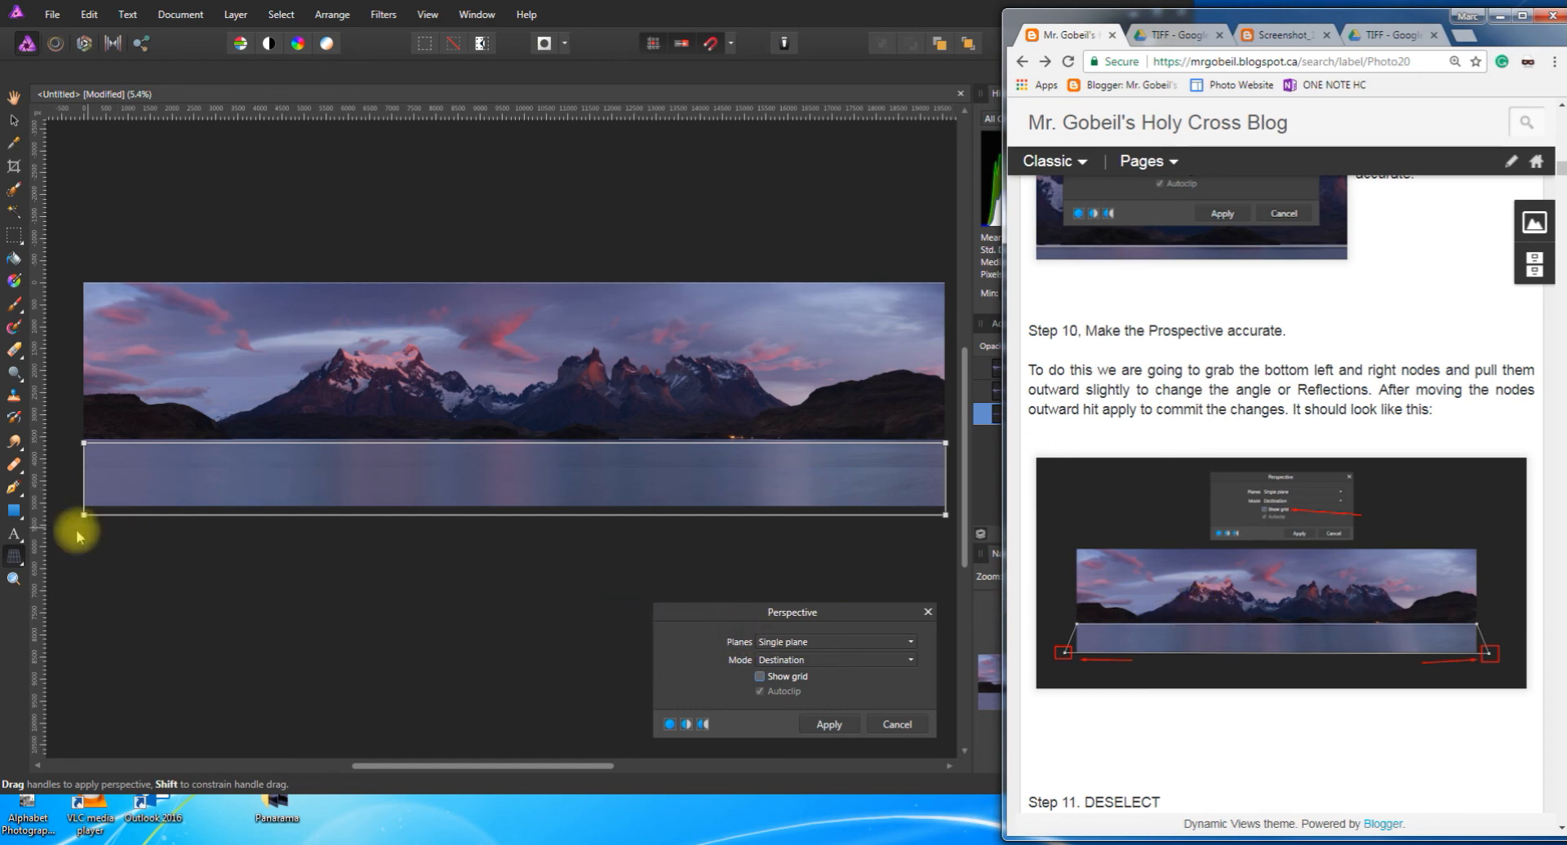
{"action": "mouse_move", "coordinate": [83, 516]}
{"action": "left_mouse_down"}
{"action": "mouse_move", "coordinate": [68, 506]}
{"action": "mouse_move", "coordinate": [74, 518]}
{"action": "left_mouse_up"}
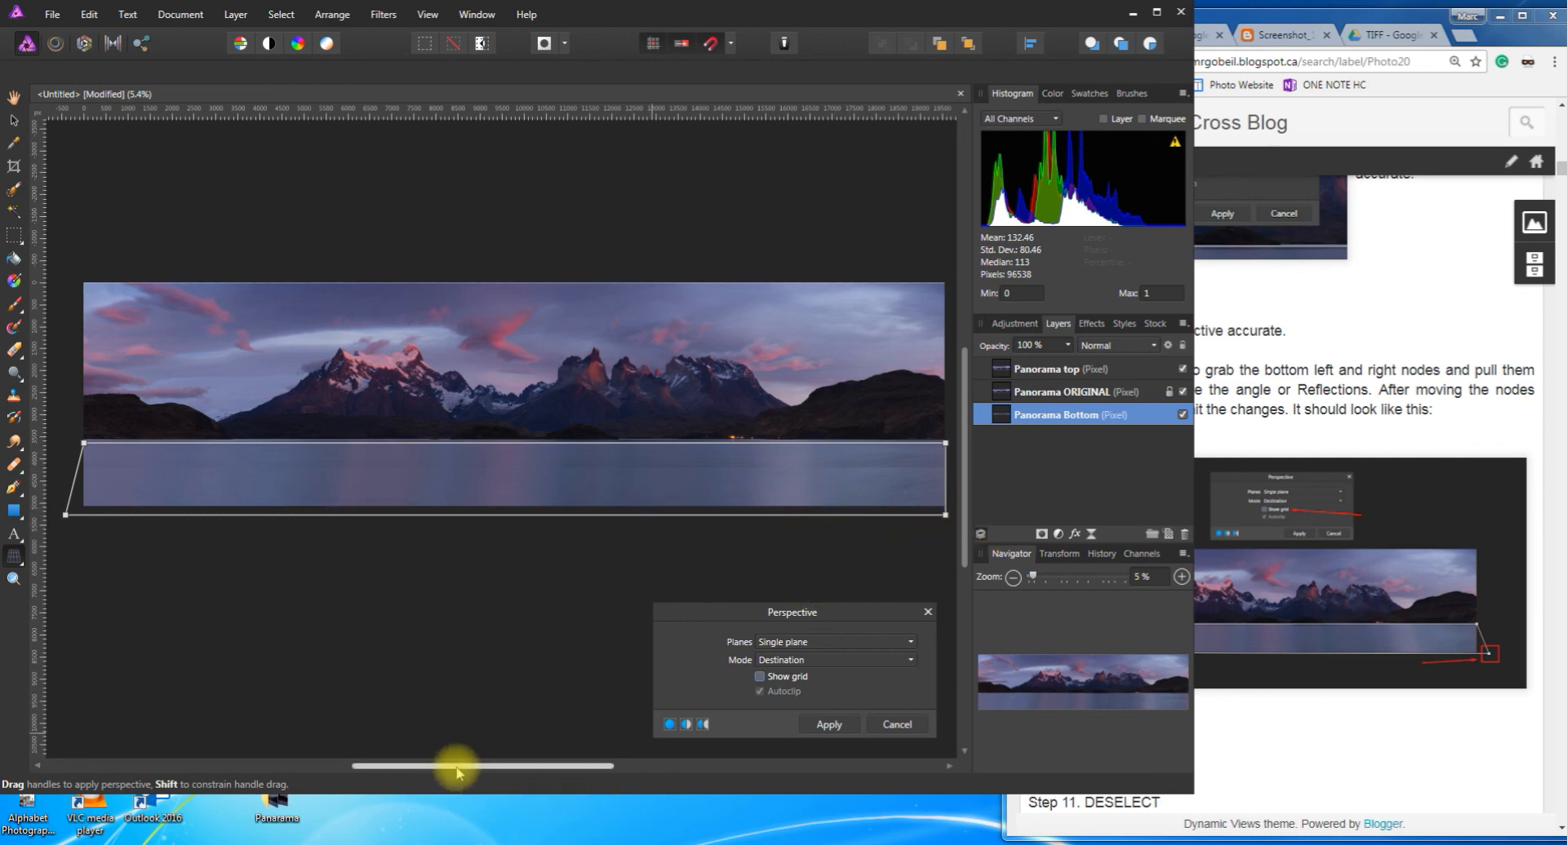
{"action": "left_click_drag", "start_coordinate": [457, 771], "coordinate": [472, 767]}
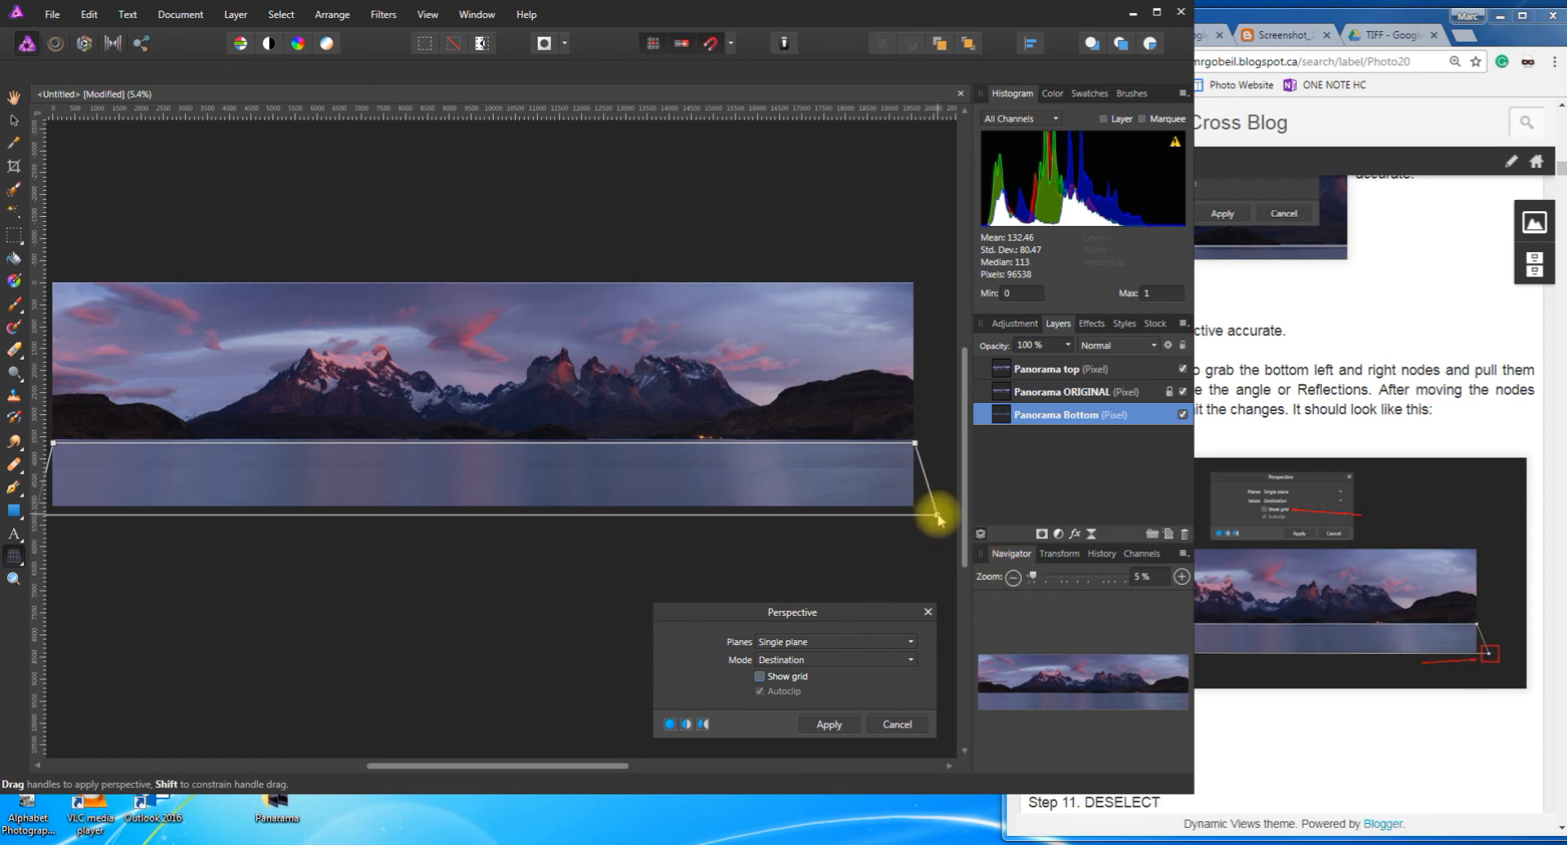
{"action": "left_click", "coordinate": [826, 726]}
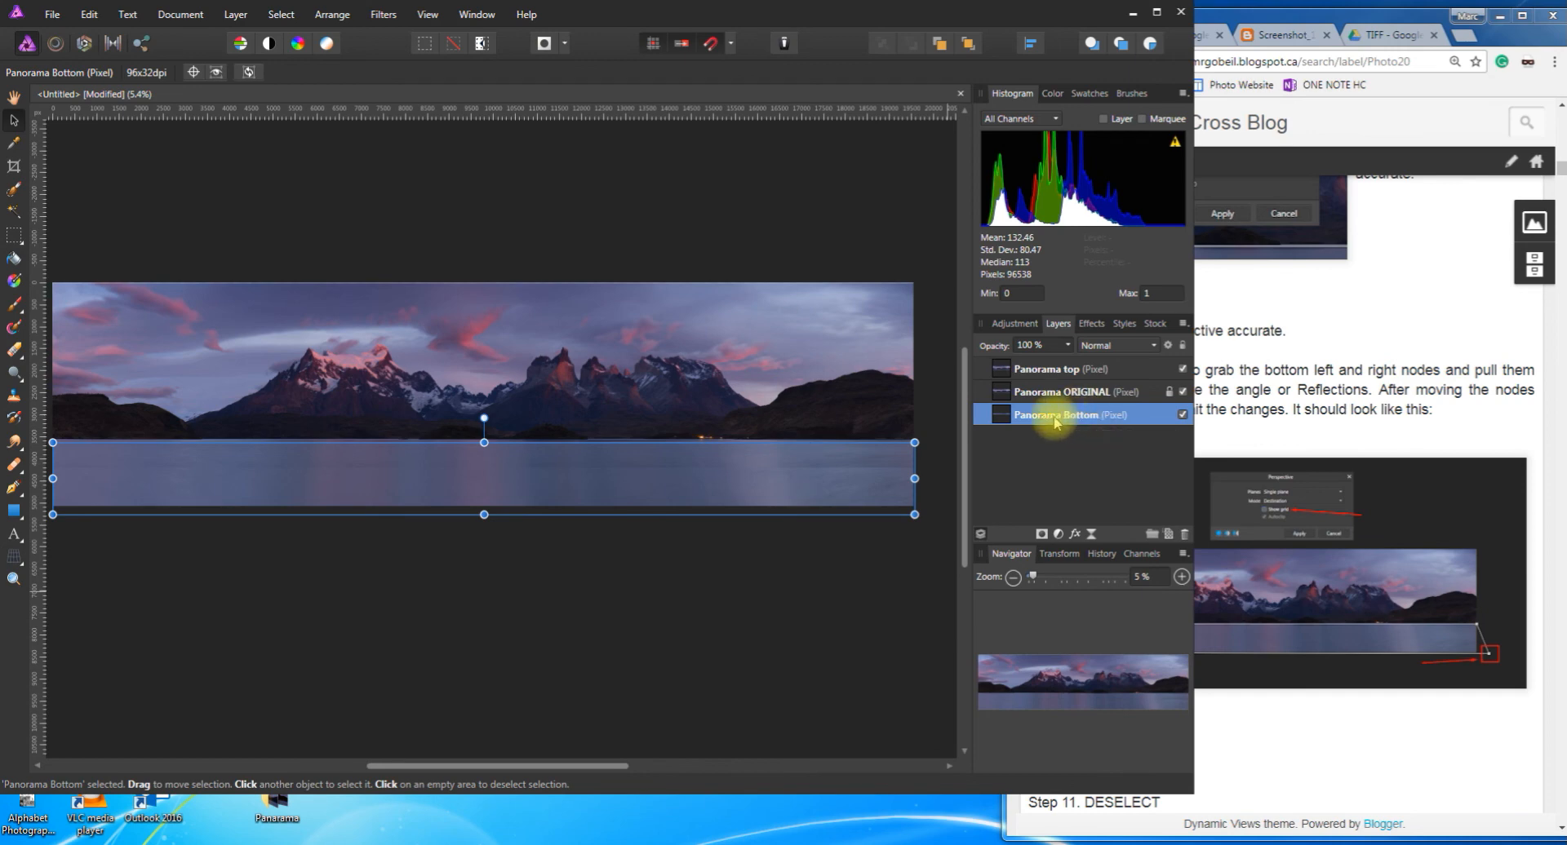
Move the Panorama Bottom layer to the top of the layer stack, above Panorama top, and deselect it
{"action": "left_click_drag", "start_coordinate": [1061, 424], "coordinate": [1063, 390]}
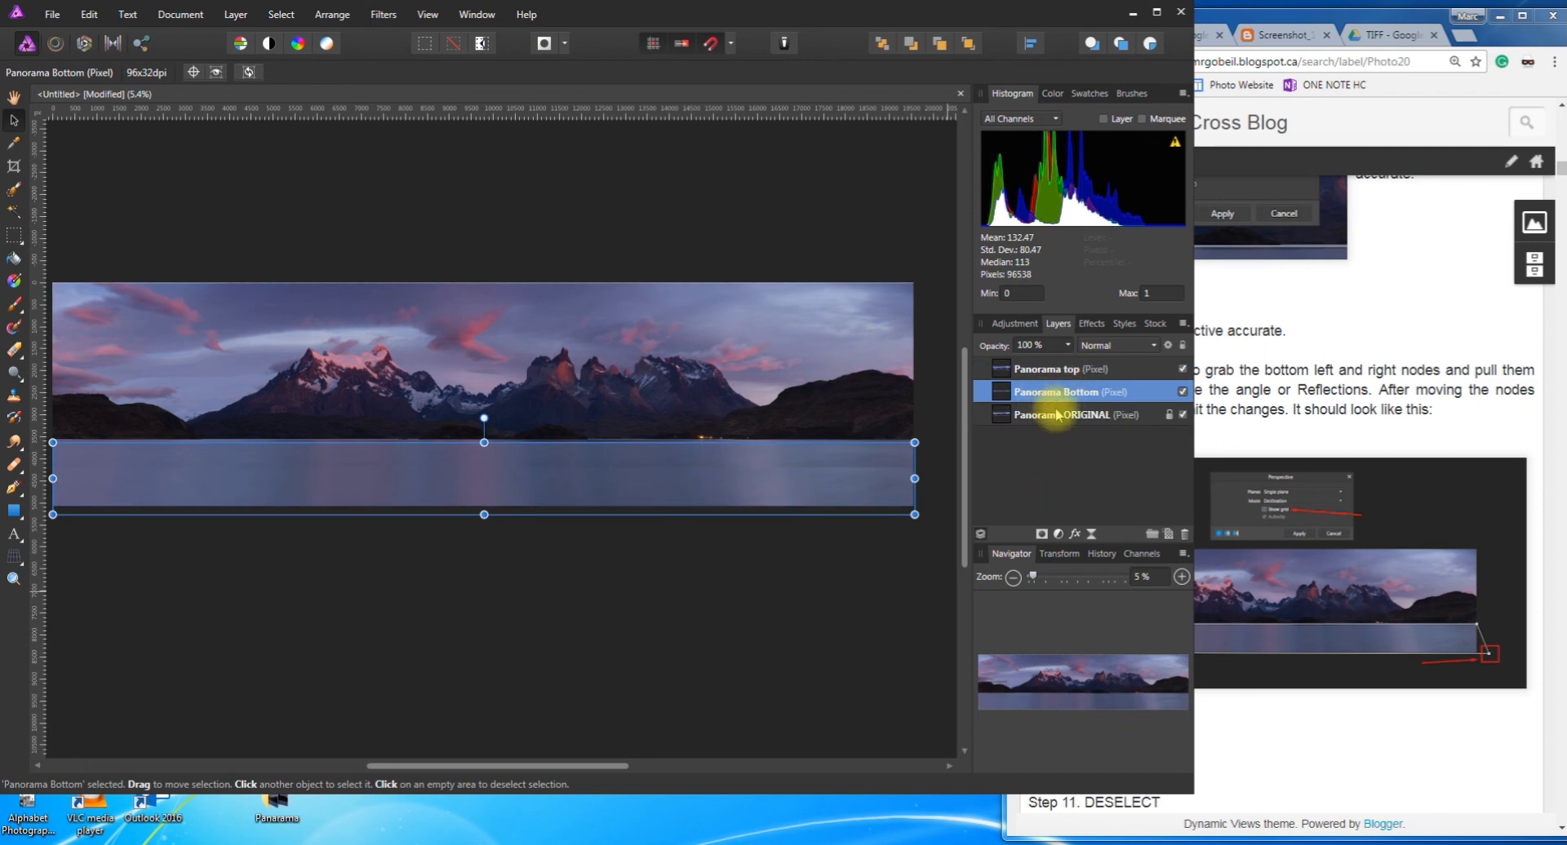
{"action": "left_click_drag", "start_coordinate": [1049, 387], "coordinate": [1049, 363]}
{"action": "left_click", "coordinate": [715, 540]}
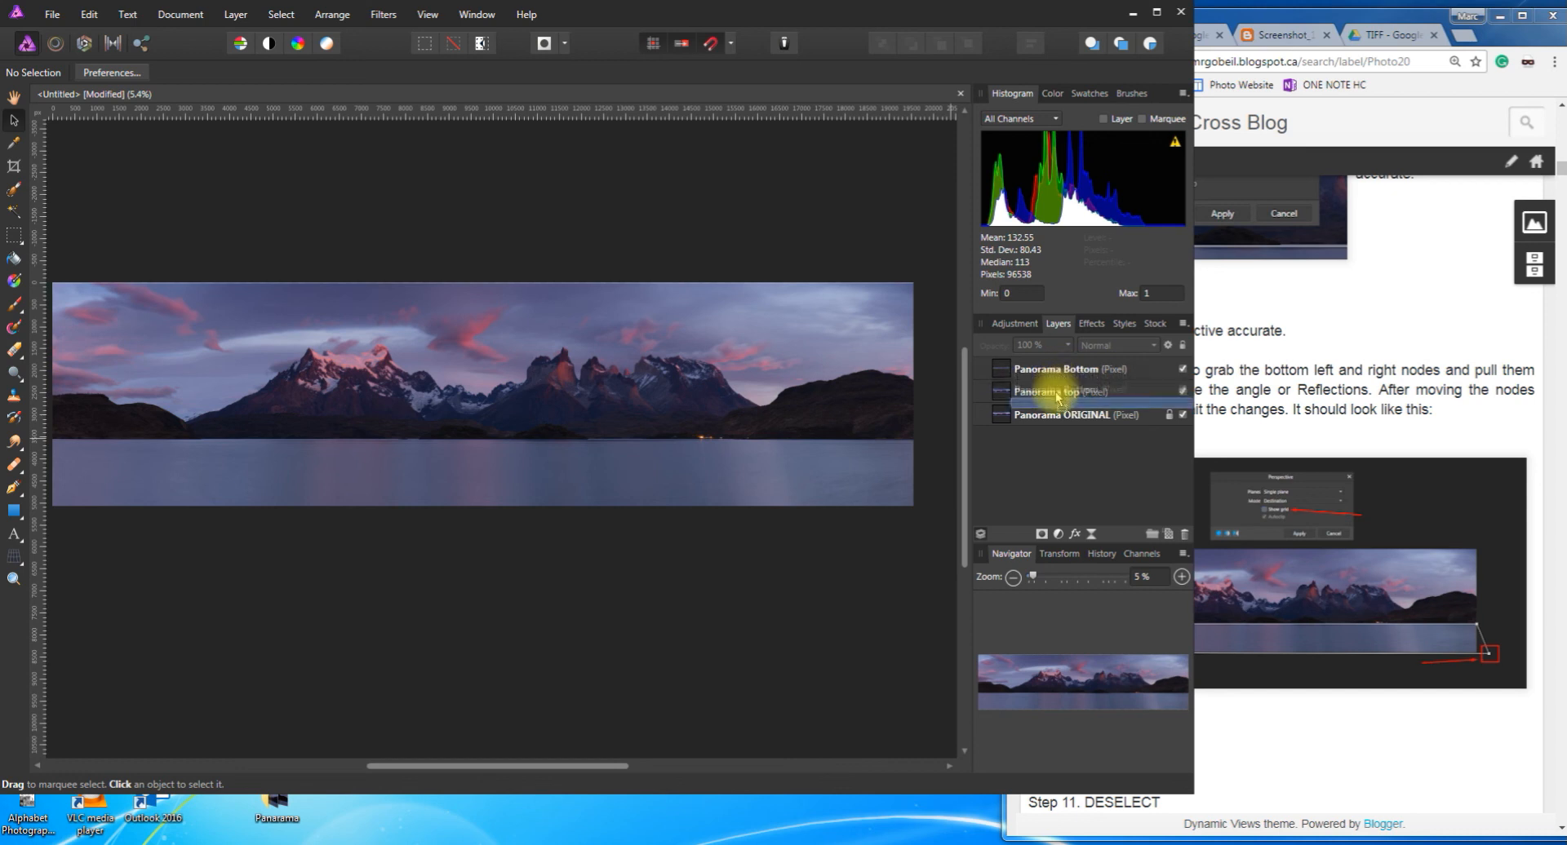
{"action": "left_click_drag", "start_coordinate": [1057, 399], "coordinate": [1058, 400]}
{"action": "left_click_drag", "start_coordinate": [1058, 417], "coordinate": [1053, 371]}
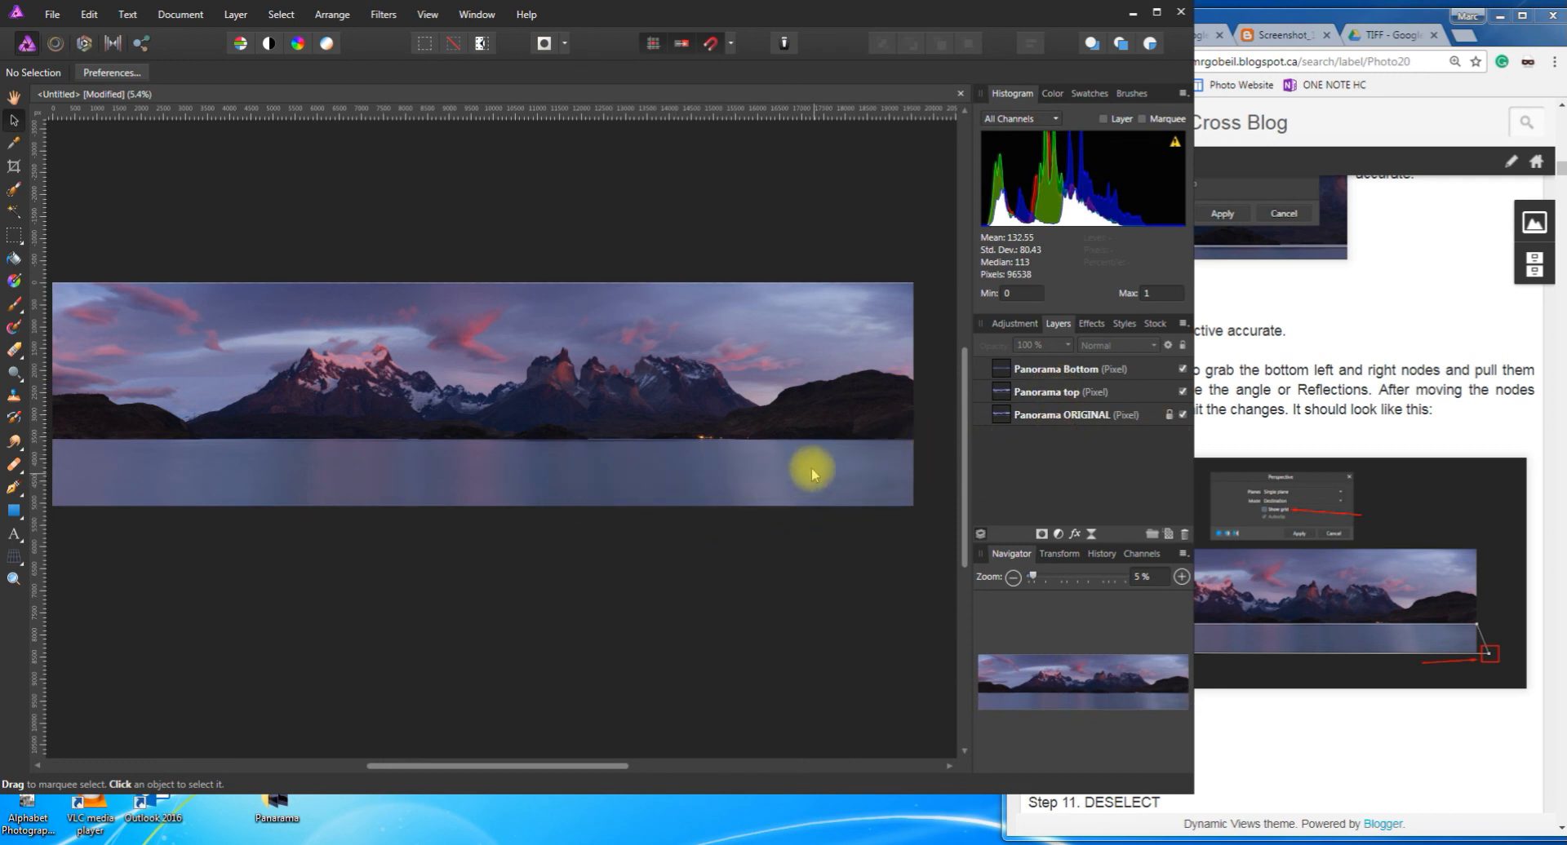
Read the blog's Step 11 and clear the pixel selection in Affinity Photo
{"action": "left_click", "coordinate": [1414, 414]}
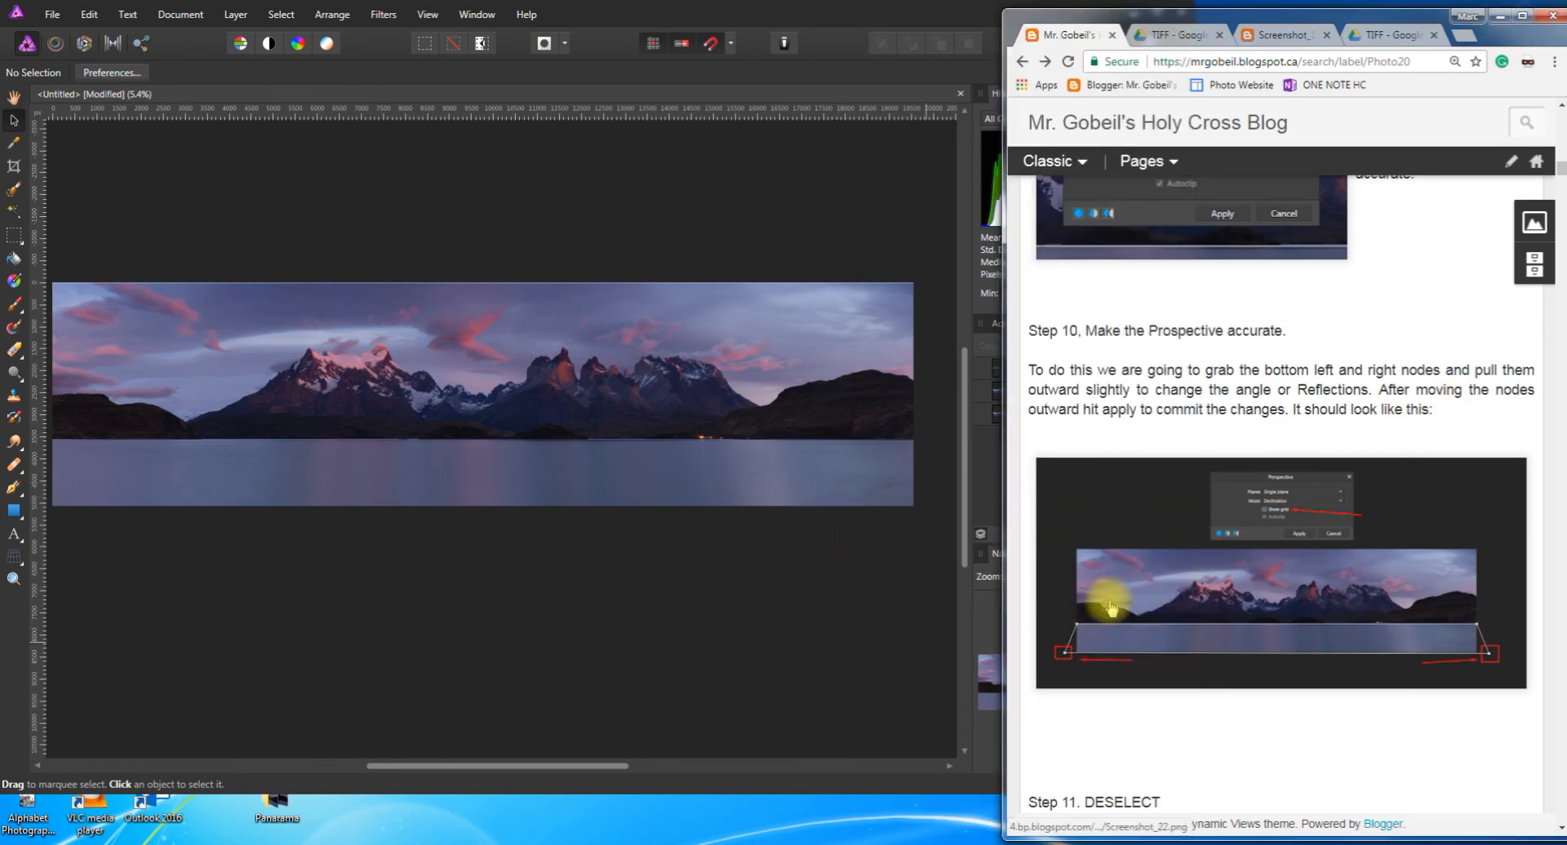
{"action": "scroll", "coordinate": [1132, 738], "scroll_direction": "down", "scroll_amount": 2}
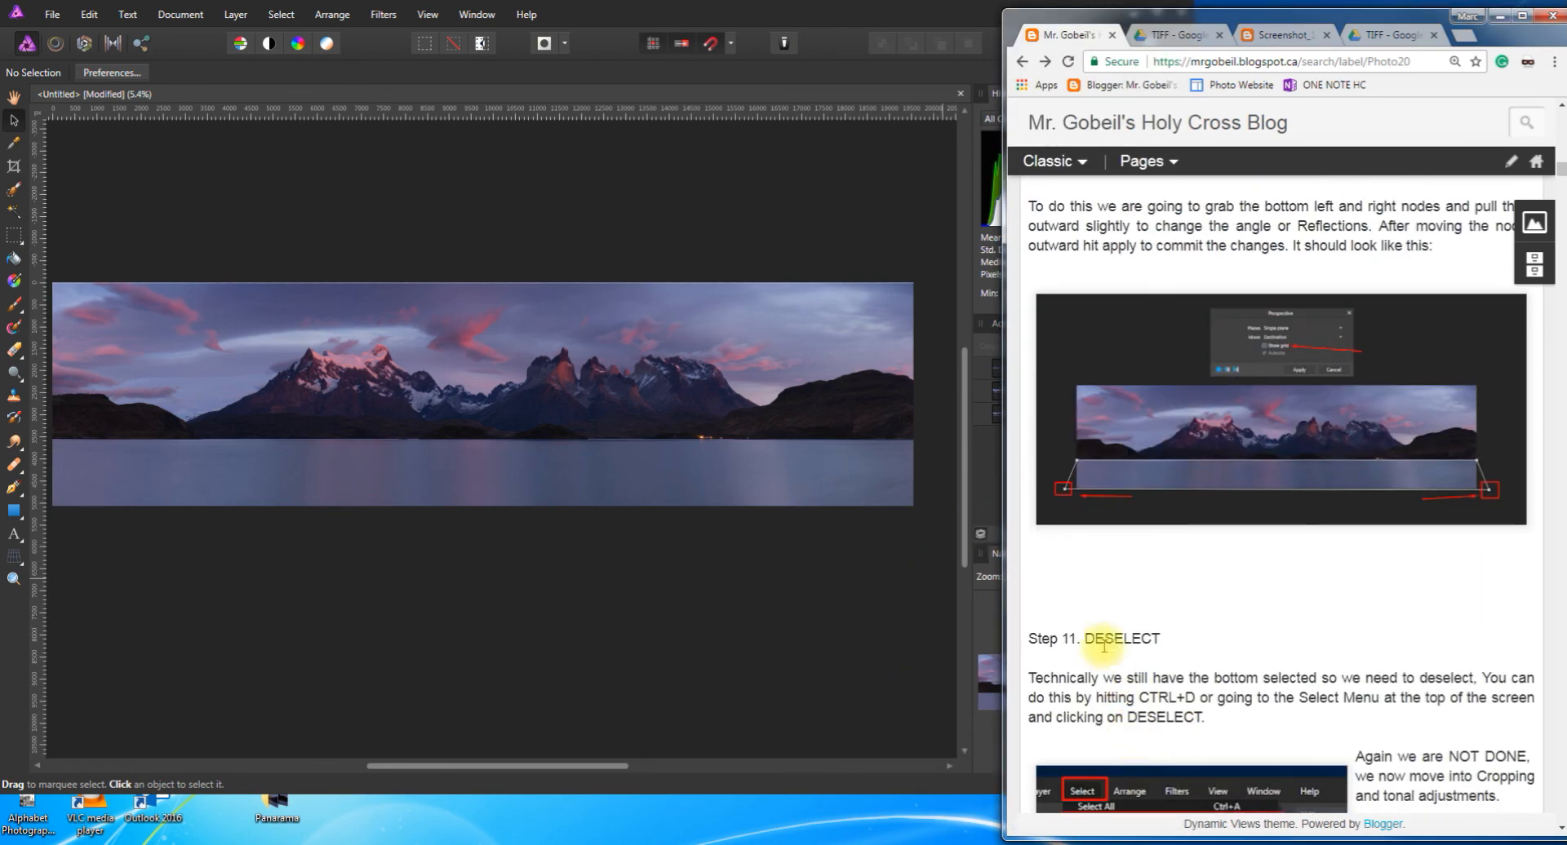
{"action": "scroll", "coordinate": [1165, 628], "scroll_direction": "down", "scroll_amount": 4}
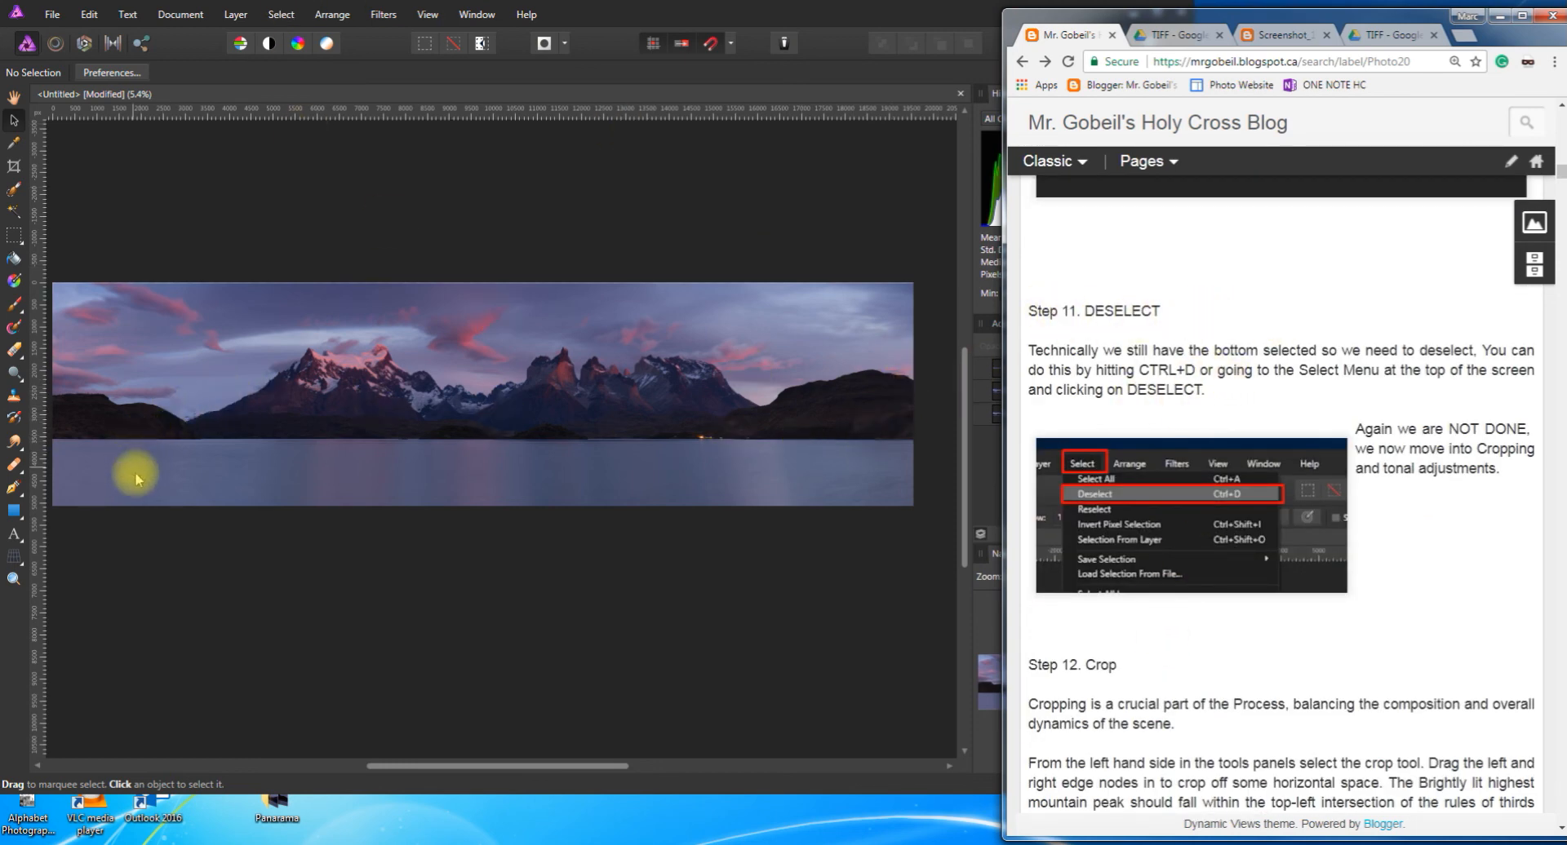
{"action": "left_click", "coordinate": [278, 25]}
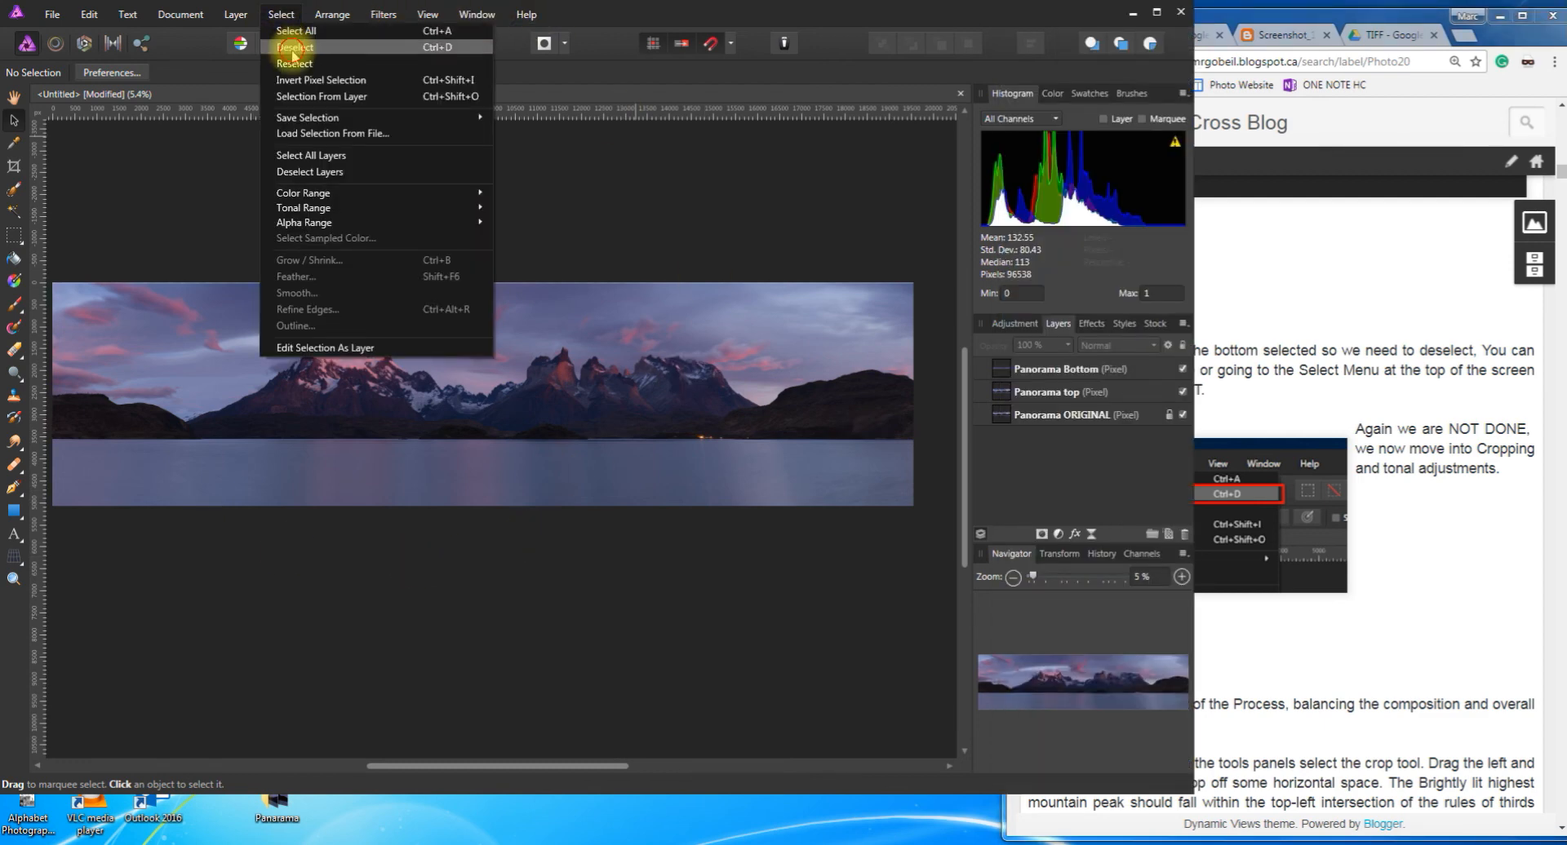
{"action": "left_click", "coordinate": [294, 48]}
Review the blog's Step 11 in the browser and continue to the Step 12 instructions on cropping
{"action": "left_click", "coordinate": [1448, 585]}
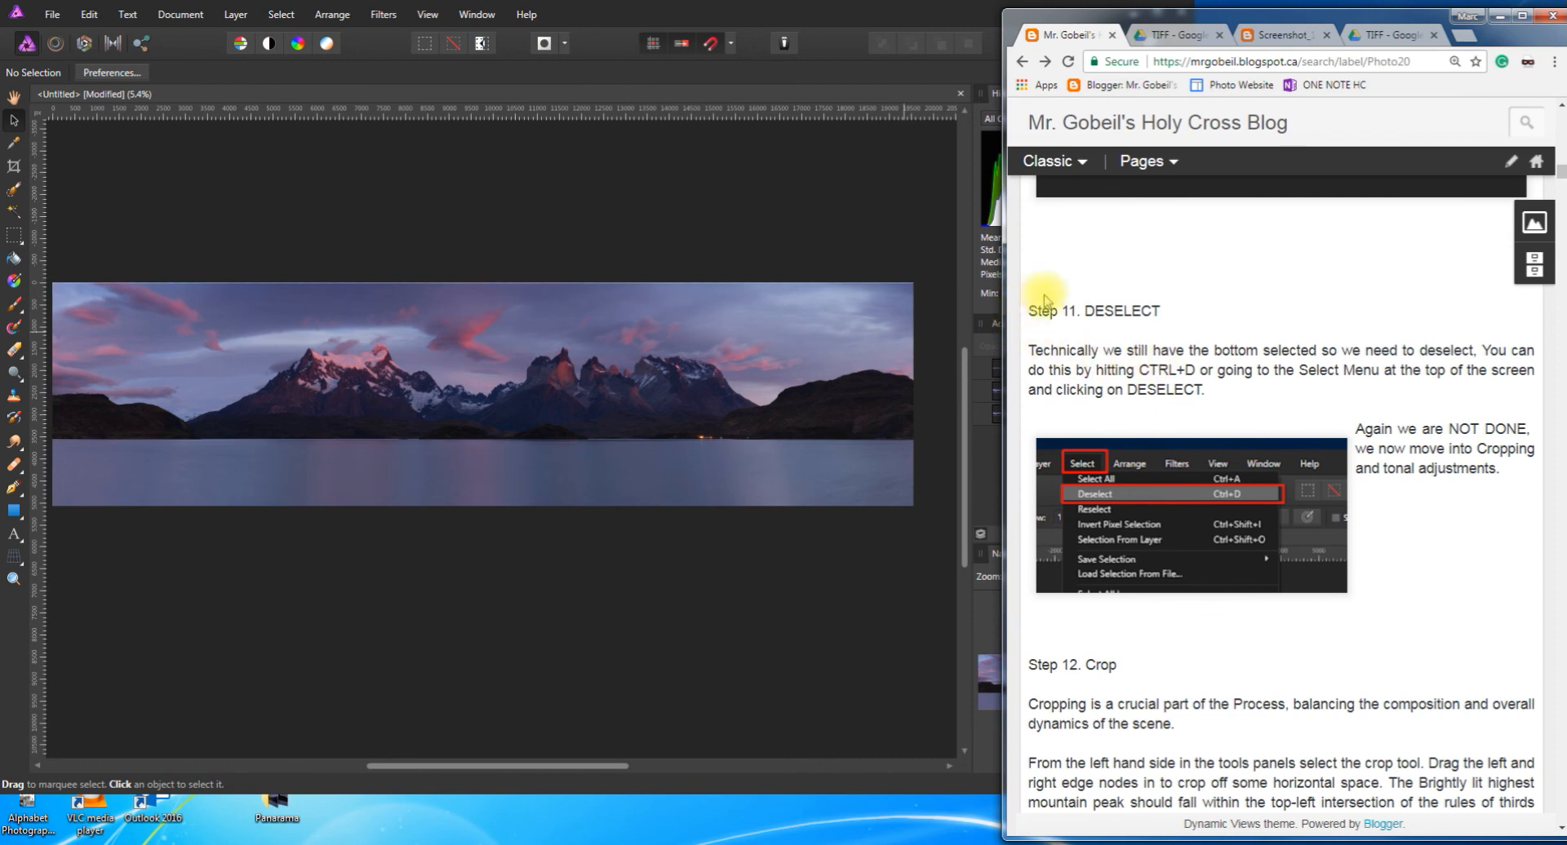
{"action": "left_click_drag", "start_coordinate": [1032, 304], "coordinate": [1461, 535]}
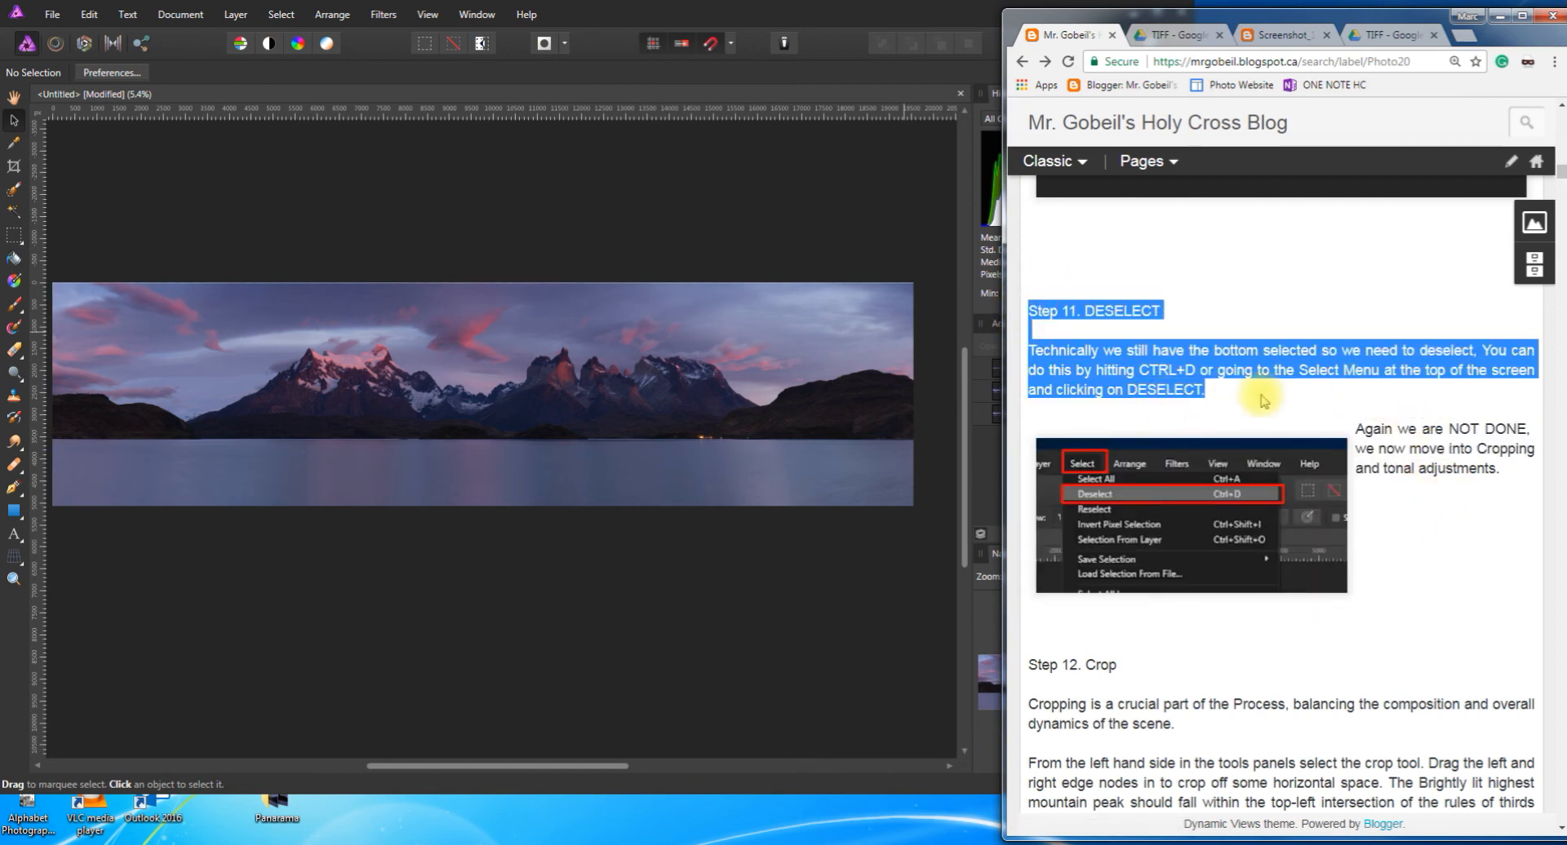
{"action": "left_click_drag", "start_coordinate": [1361, 429], "coordinate": [1519, 492]}
{"action": "left_click", "coordinate": [1520, 493]}
{"action": "scroll", "coordinate": [1247, 633], "scroll_direction": "down", "scroll_amount": 3}
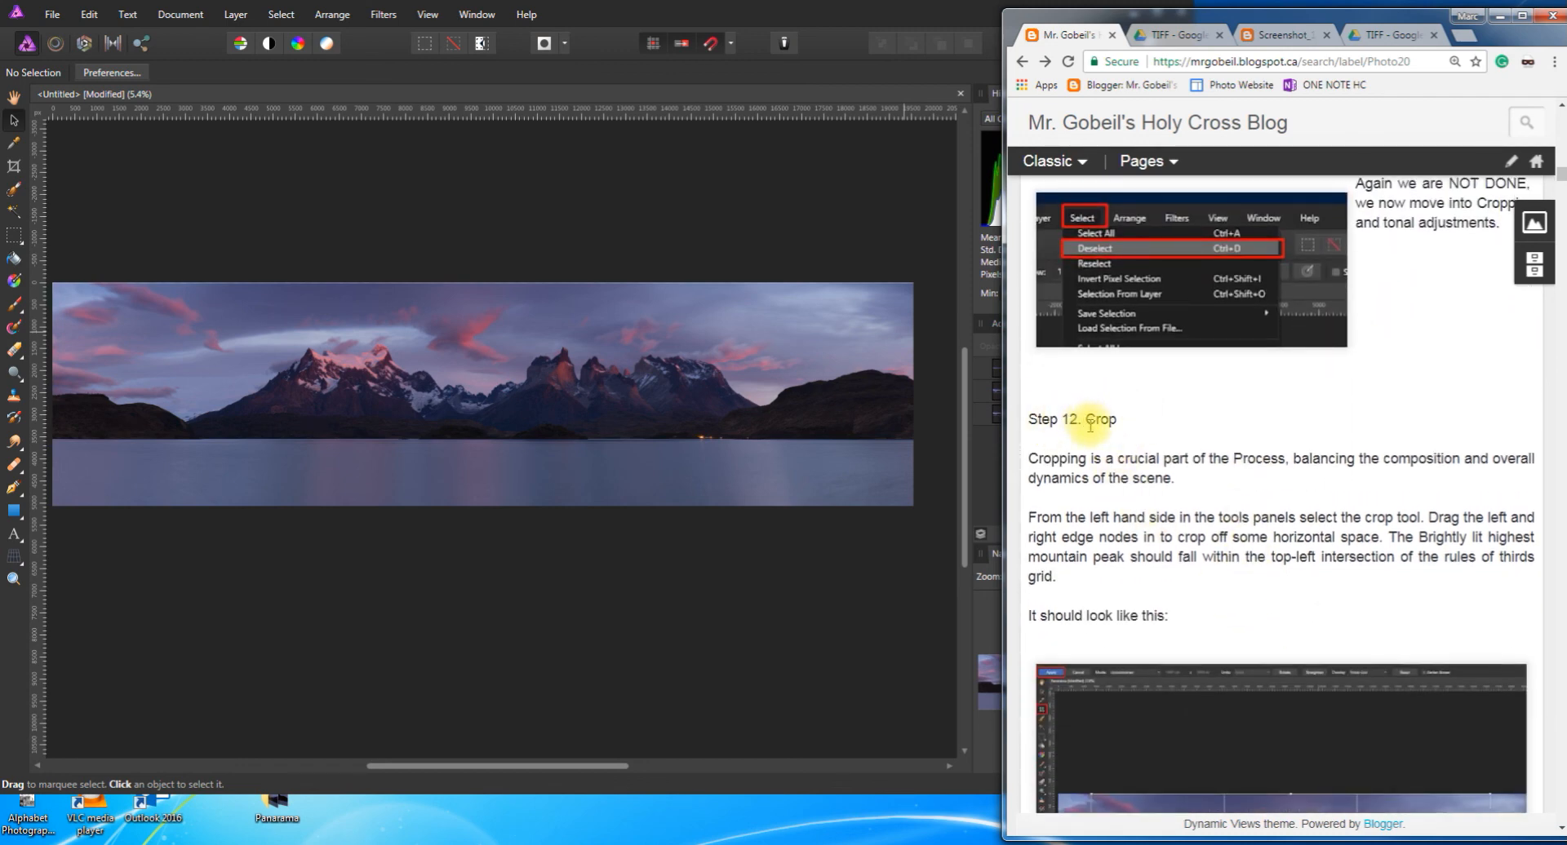
{"action": "left_click", "coordinate": [379, 844]}
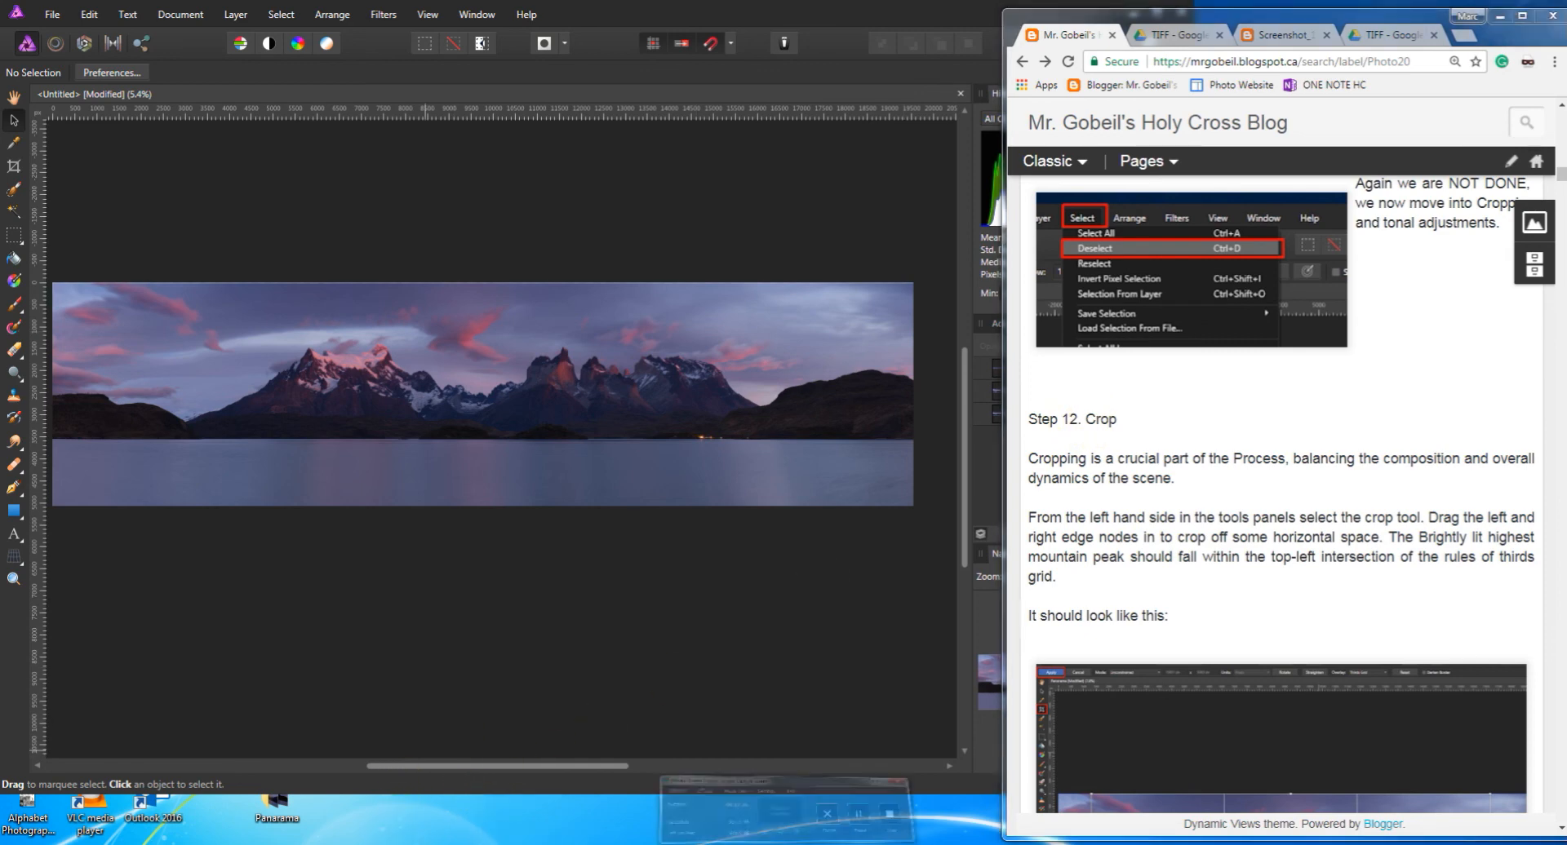